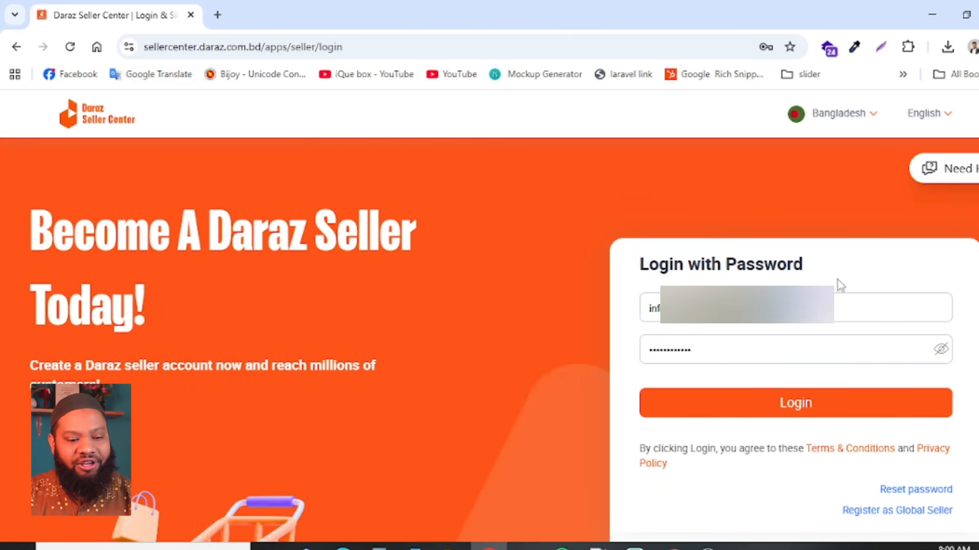
- Log in to the seller account with the filled-in credentials and expand the collapsed navigation sidebar
{"action": "left_click_drag", "start_coordinate": [640, 275], "coordinate": [798, 258]}
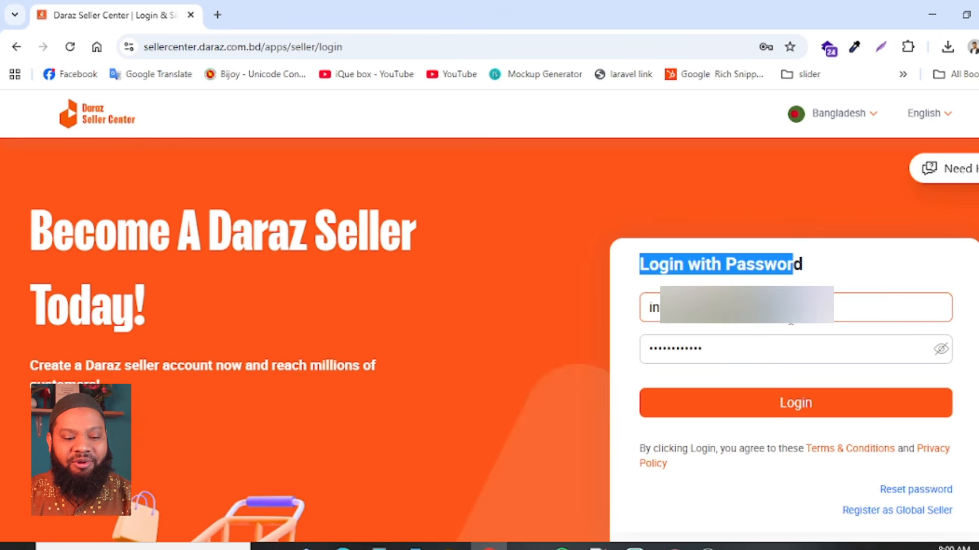
{"action": "left_click", "coordinate": [802, 406]}
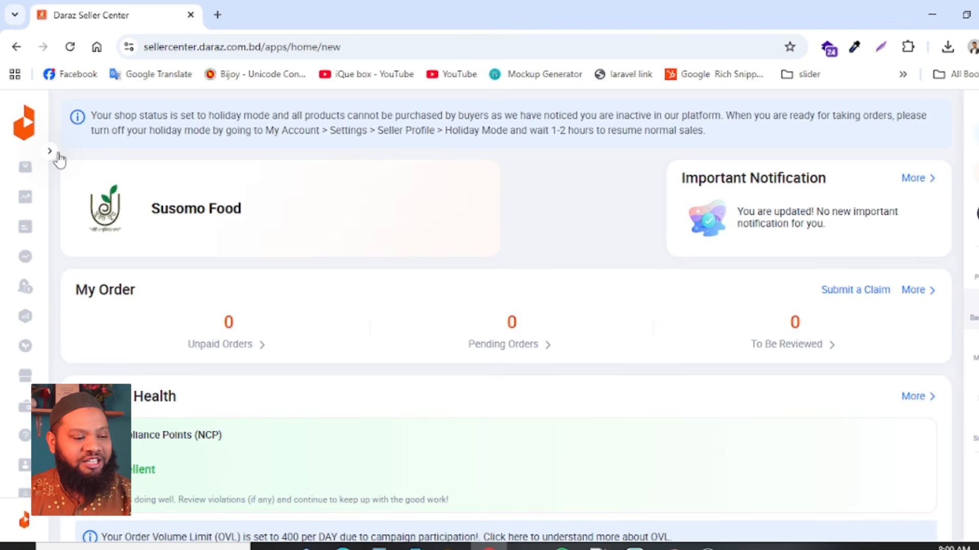
{"action": "left_click_drag", "start_coordinate": [88, 290], "coordinate": [324, 328]}
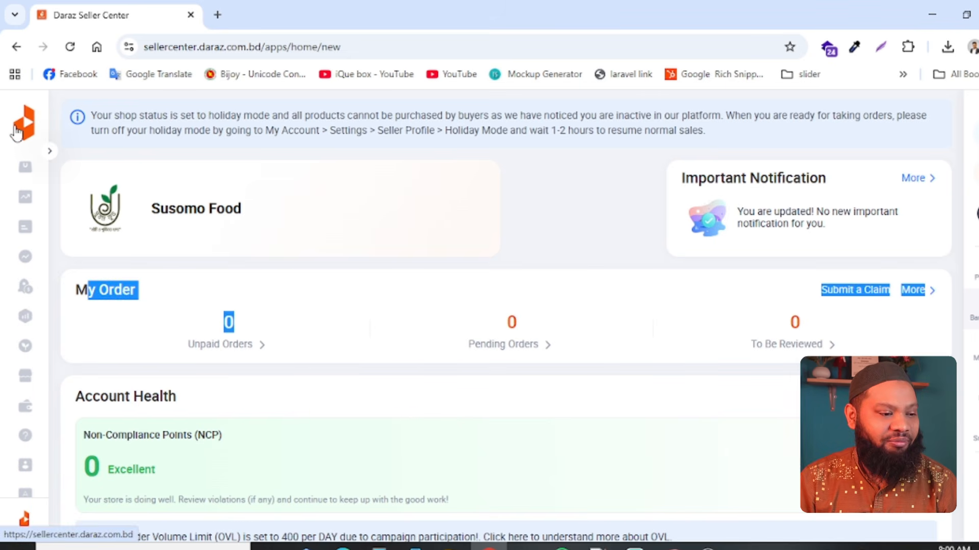
{"action": "left_click", "coordinate": [49, 152]}
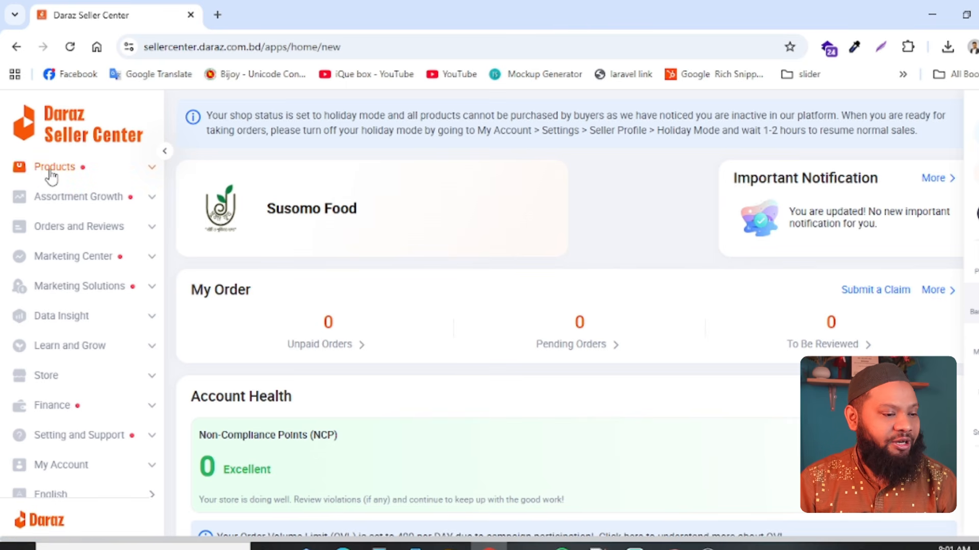
- Look through the Products and the Orders and Reviews sections, opening the Reviews Management page
{"action": "left_click", "coordinate": [143, 177]}
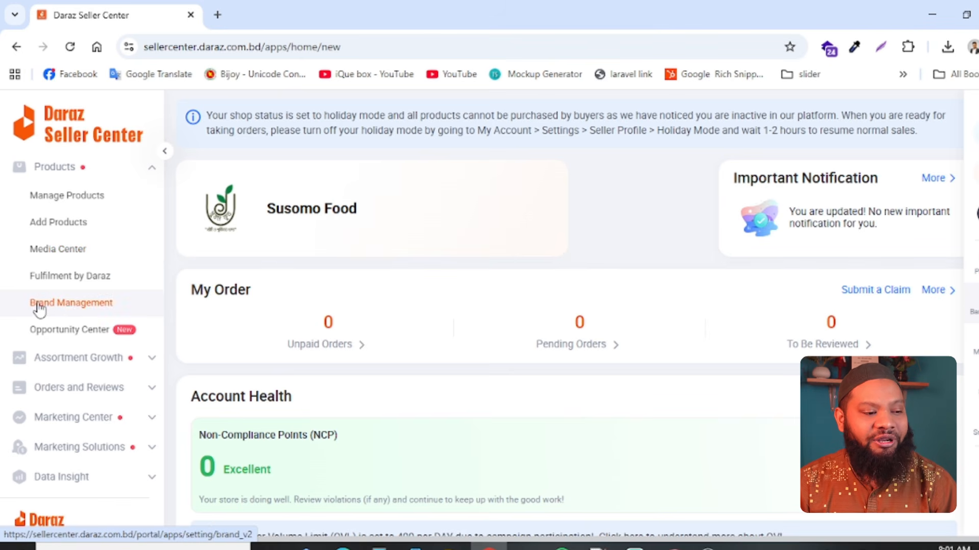
{"action": "left_click", "coordinate": [76, 171]}
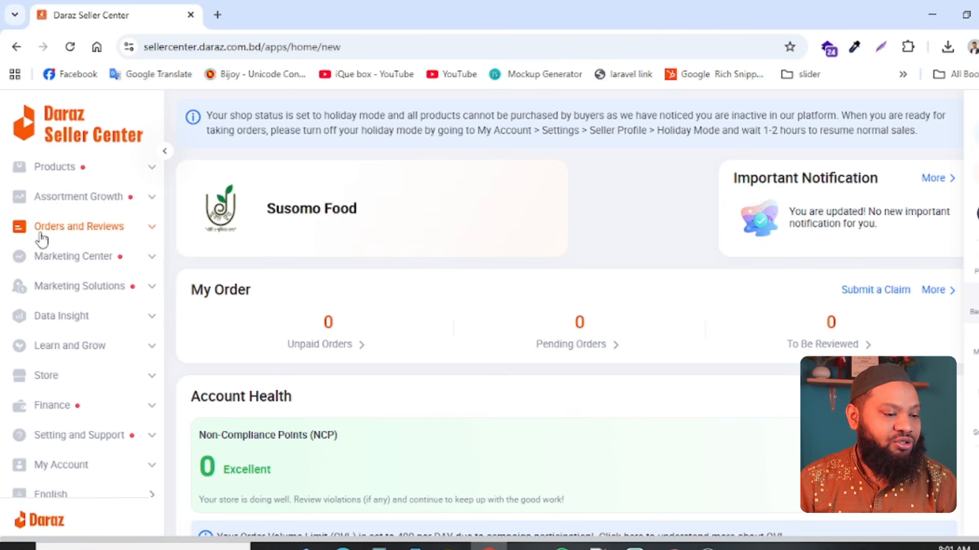
{"action": "left_click", "coordinate": [138, 236]}
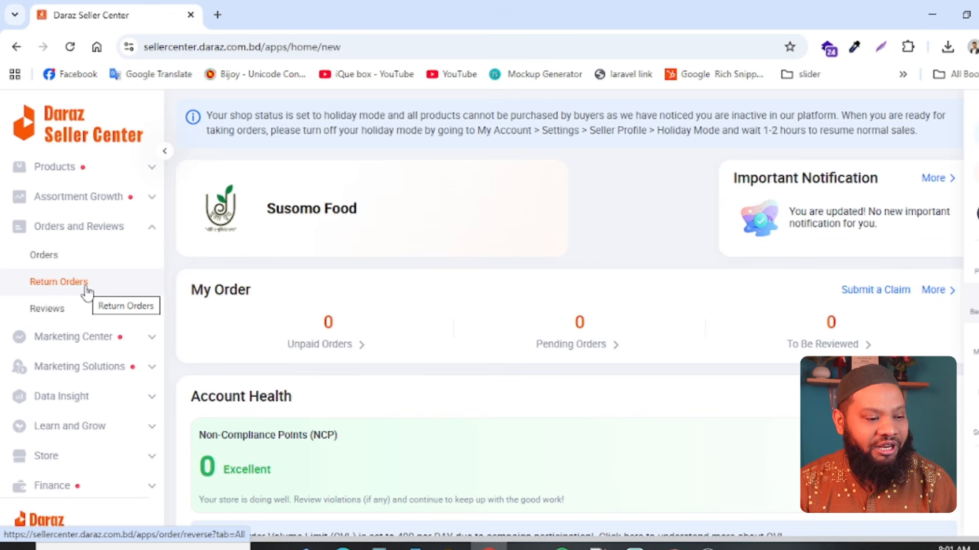
{"action": "left_click", "coordinate": [49, 312]}
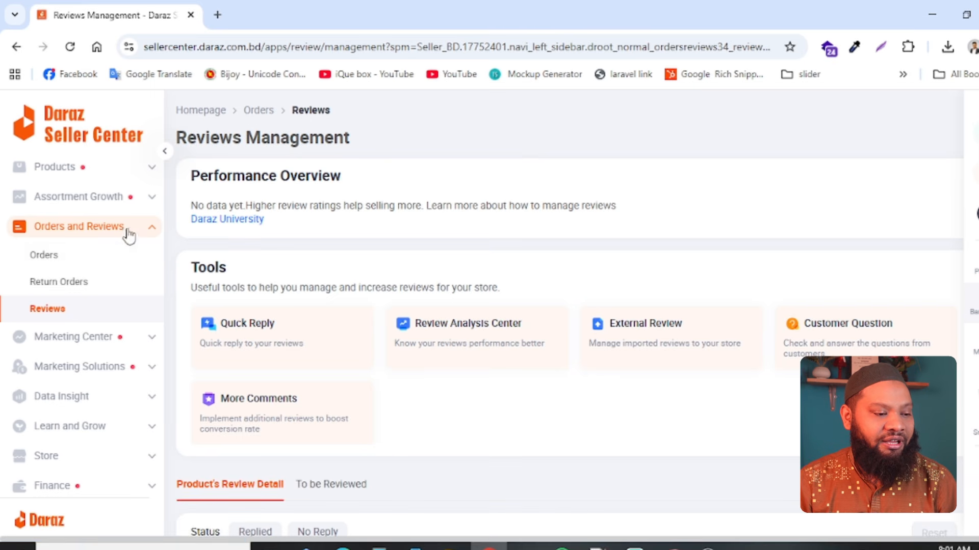
{"action": "left_click", "coordinate": [131, 231]}
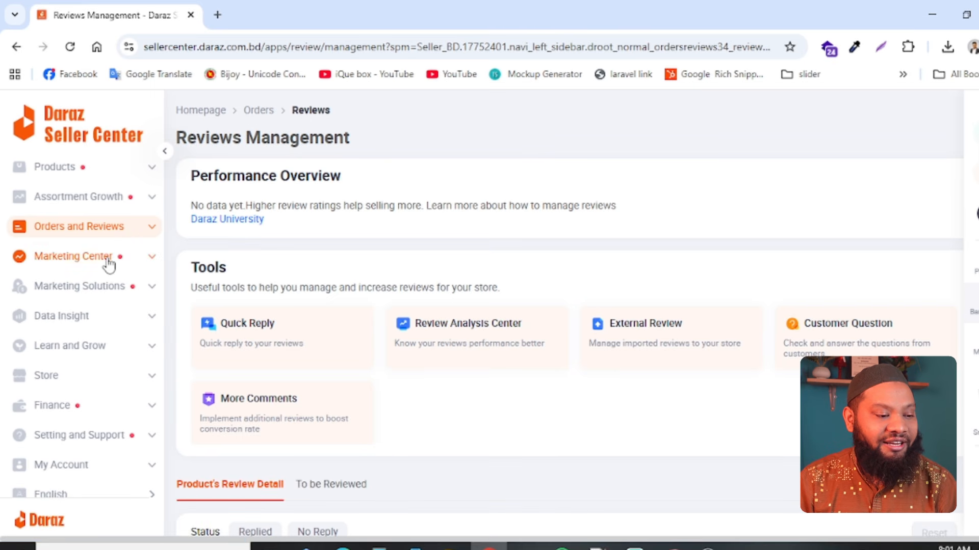
- Examine the entries under Marketing Center, Marketing Solutions, Data Insight and Store in the seller navigation
{"action": "left_click", "coordinate": [109, 260]}
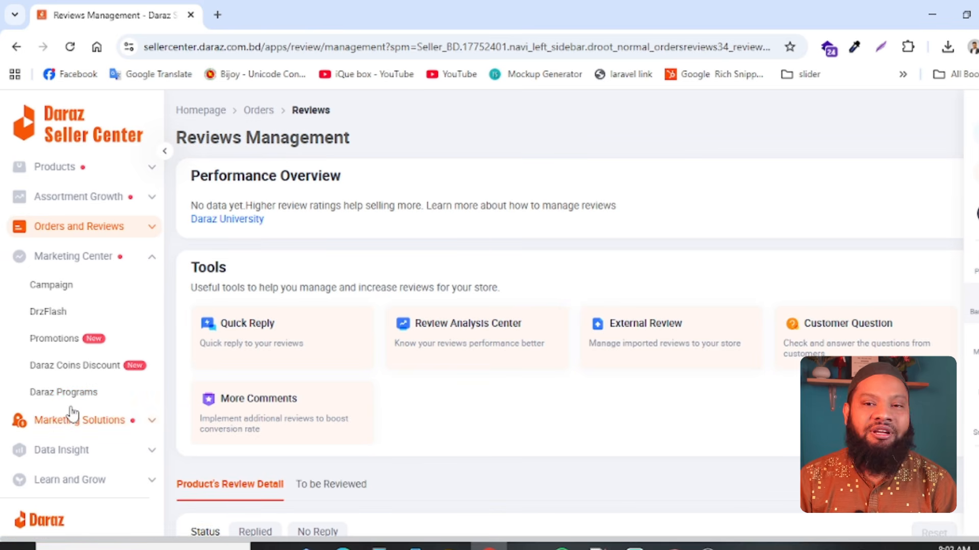
{"action": "left_click", "coordinate": [152, 257]}
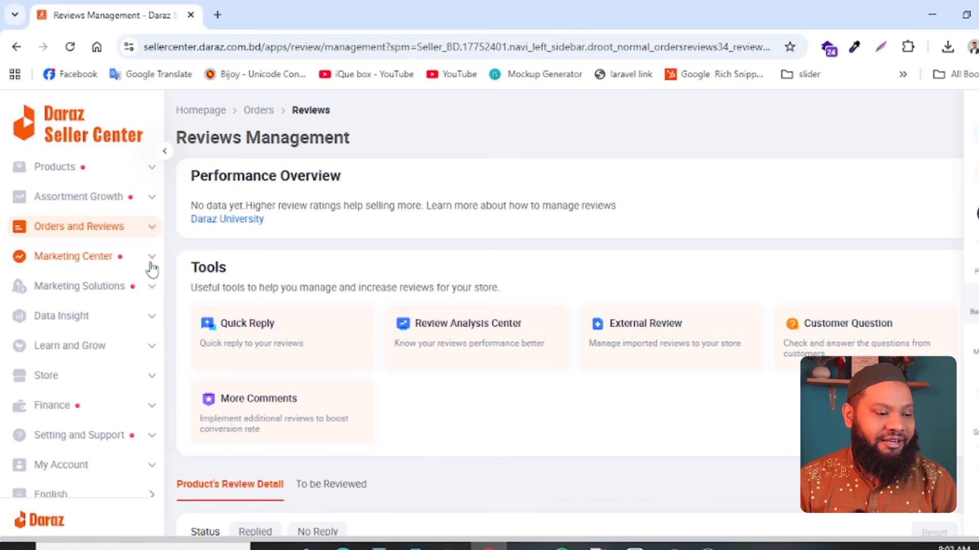
{"action": "left_click", "coordinate": [131, 289]}
{"action": "left_click", "coordinate": [132, 291]}
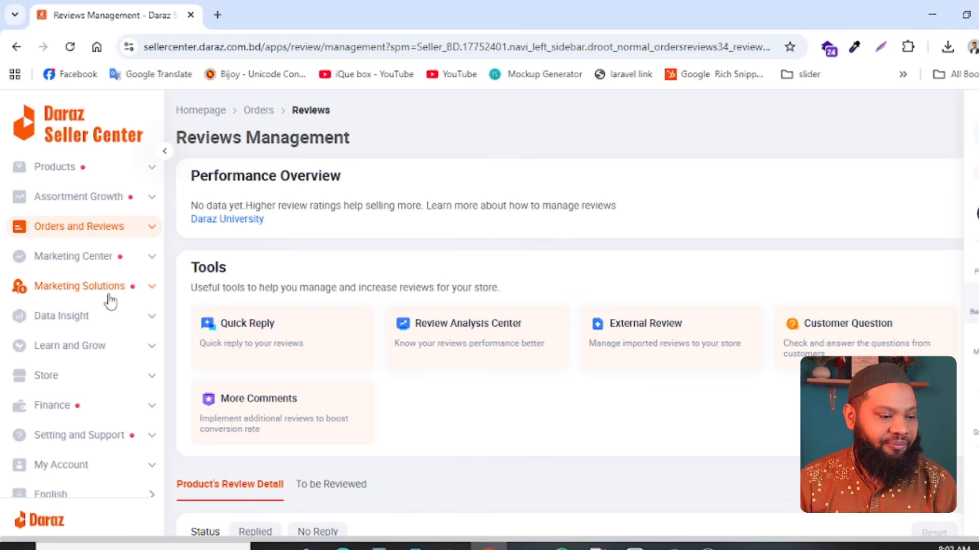
{"action": "left_click", "coordinate": [129, 319]}
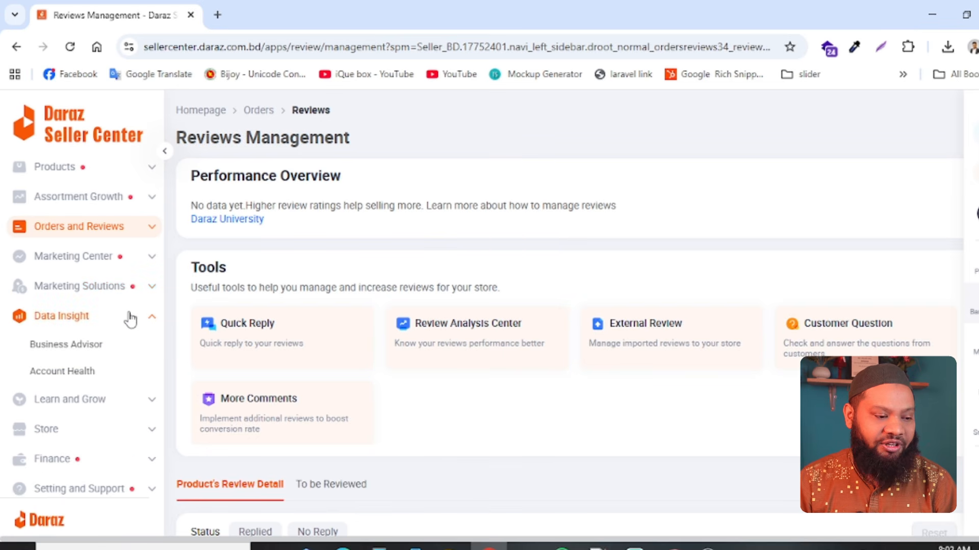
{"action": "left_click", "coordinate": [130, 319]}
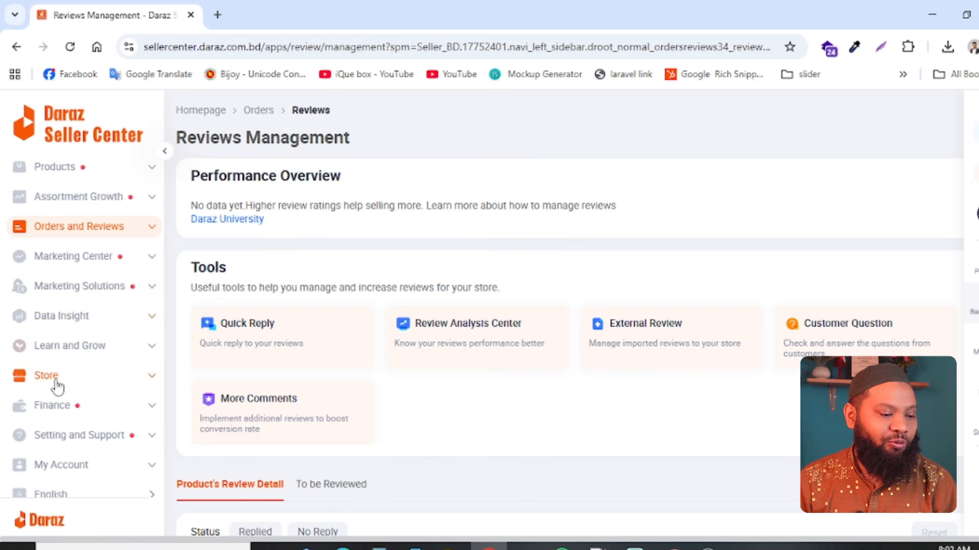
{"action": "left_click", "coordinate": [126, 376]}
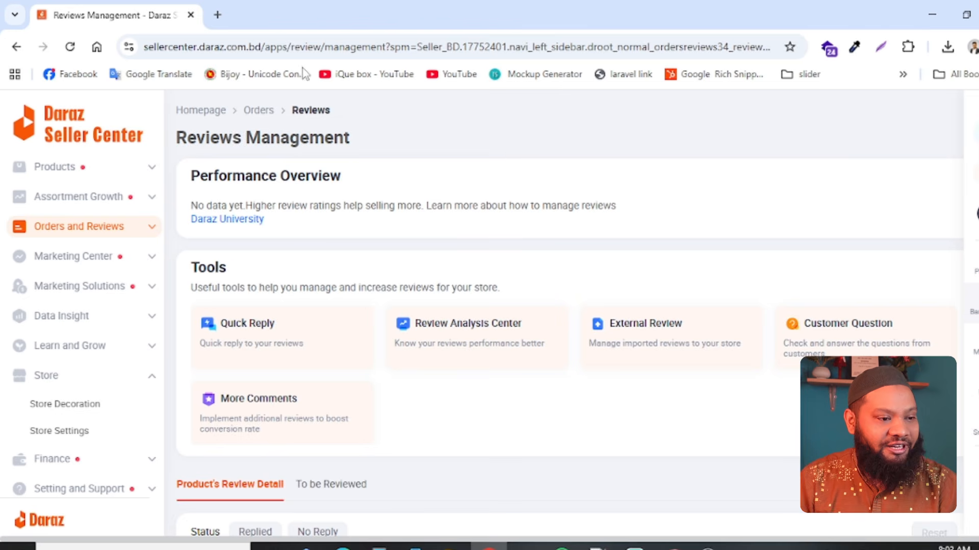
- Search the web for daraz in a new tab and open the Daraz Bangladesh shopping site
{"action": "left_click", "coordinate": [217, 15]}
{"action": "type", "text": "d"}
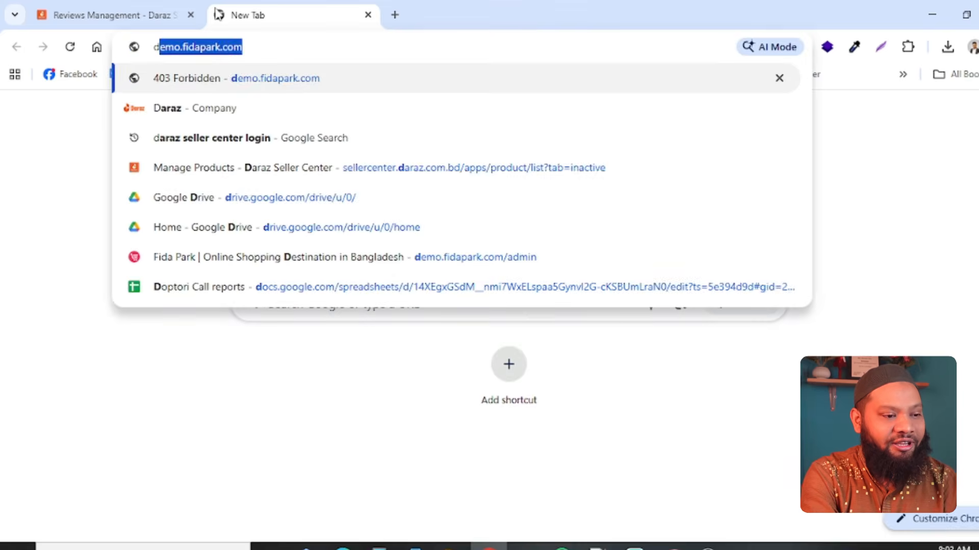
{"action": "type", "text": "a"}
{"action": "key", "text": "Return"}
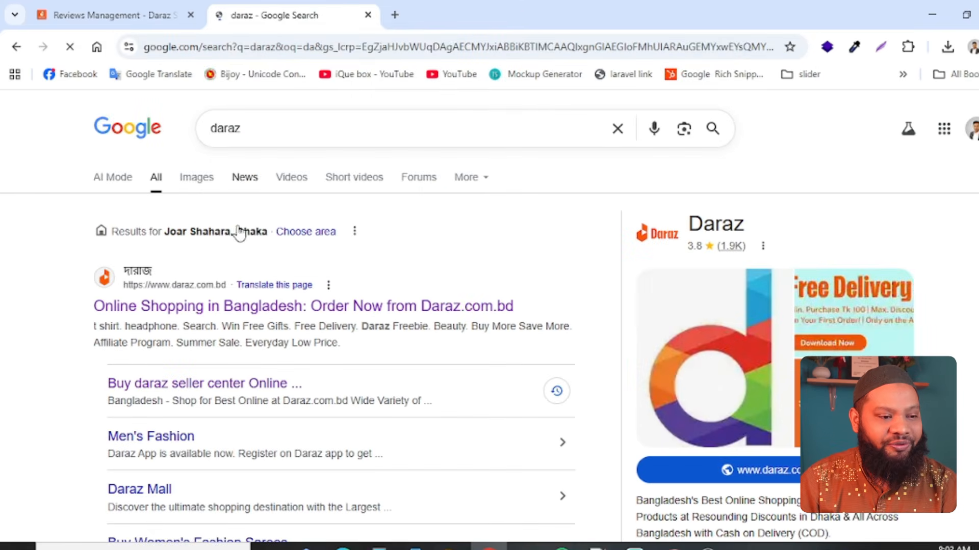
{"action": "left_click", "coordinate": [219, 306]}
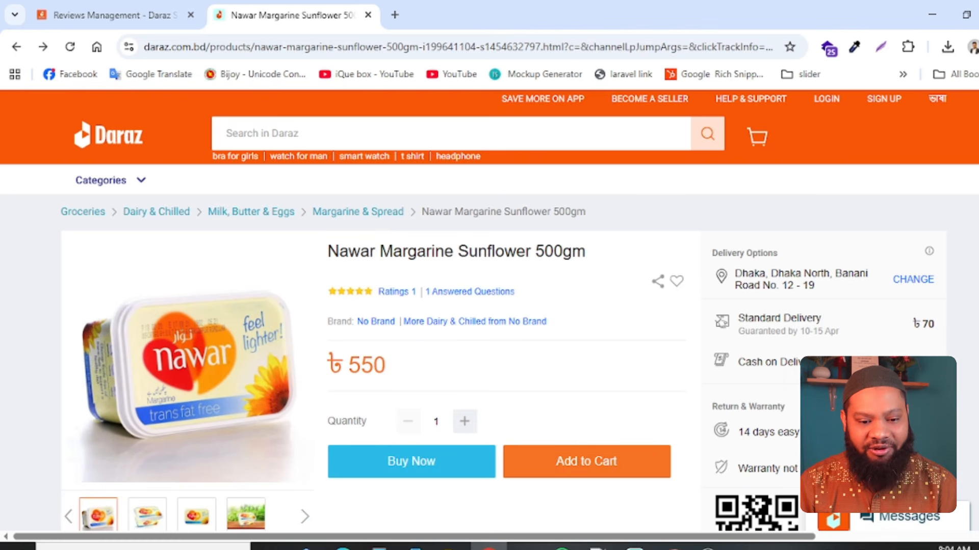
- Open the Godhuli Collection shop from the margarine product's seller information and look through its listed products
{"action": "scroll", "coordinate": [489, 357], "scroll_direction": "down", "scroll_amount": 5}
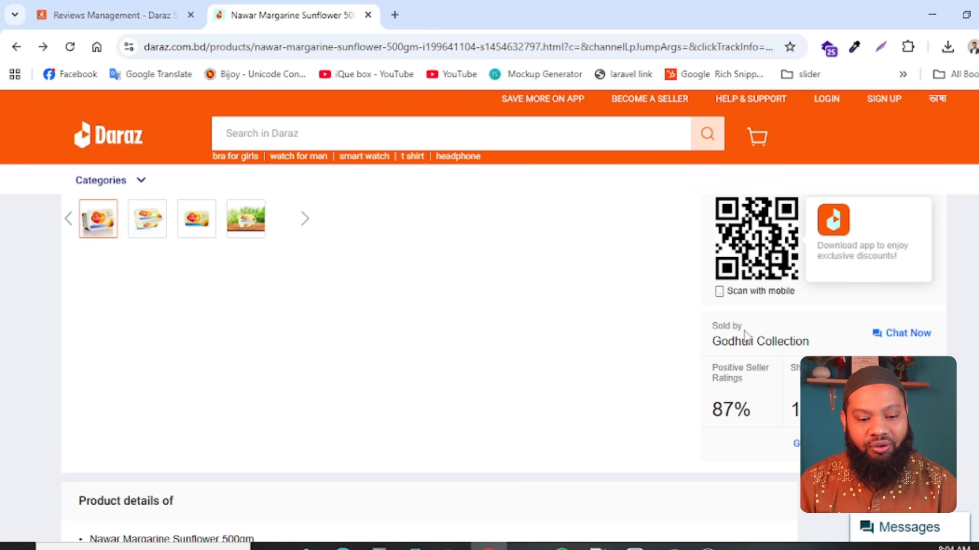
{"action": "left_click", "coordinate": [782, 349]}
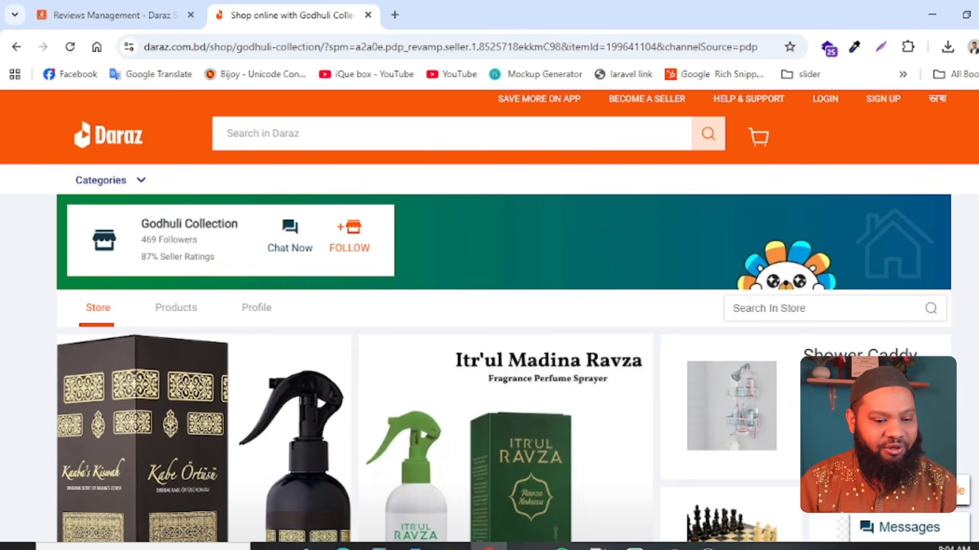
{"action": "scroll", "coordinate": [763, 416], "scroll_direction": "down", "scroll_amount": 10}
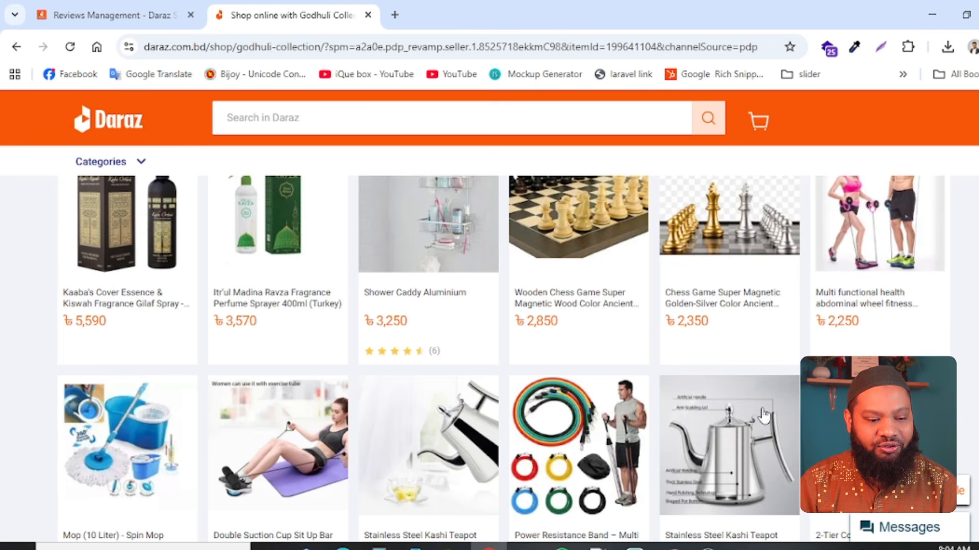
{"action": "scroll", "coordinate": [763, 415], "scroll_direction": "down", "scroll_amount": 10}
{"action": "scroll", "coordinate": [394, 306], "scroll_direction": "up", "scroll_amount": 20}
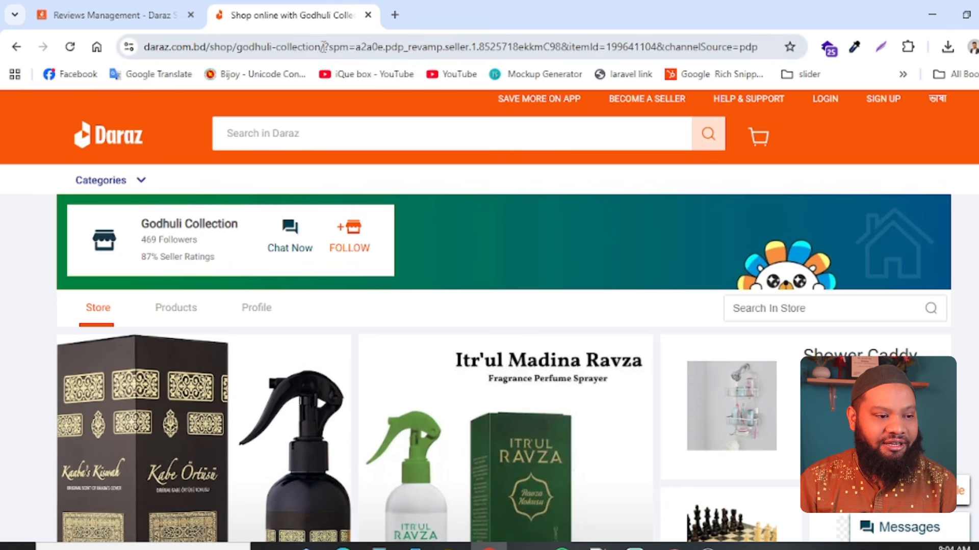
{"action": "left_click_drag", "start_coordinate": [321, 46], "coordinate": [2, 5]}
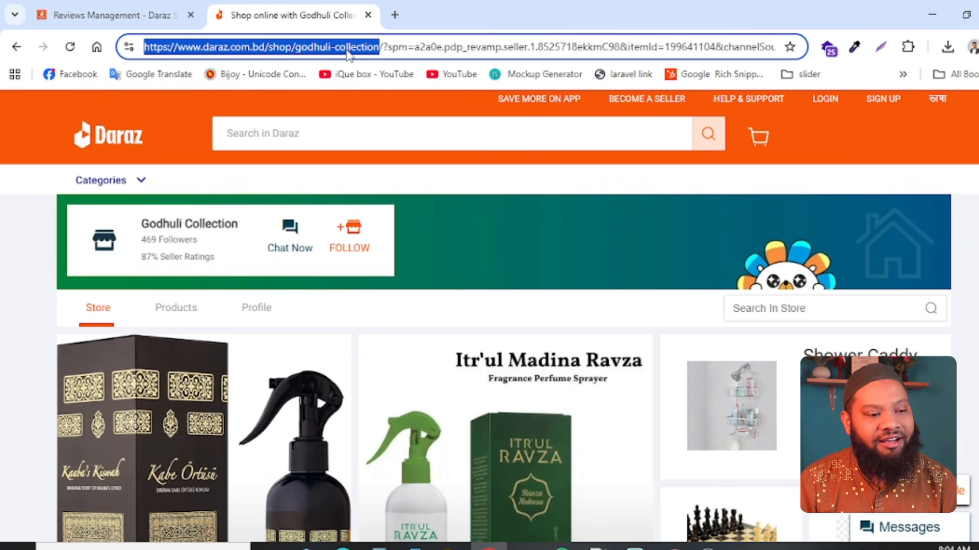
{"action": "left_click", "coordinate": [381, 47]}
{"action": "left_click_drag", "start_coordinate": [381, 47], "coordinate": [111, 41]}
{"action": "key", "text": "ctrl+x"}
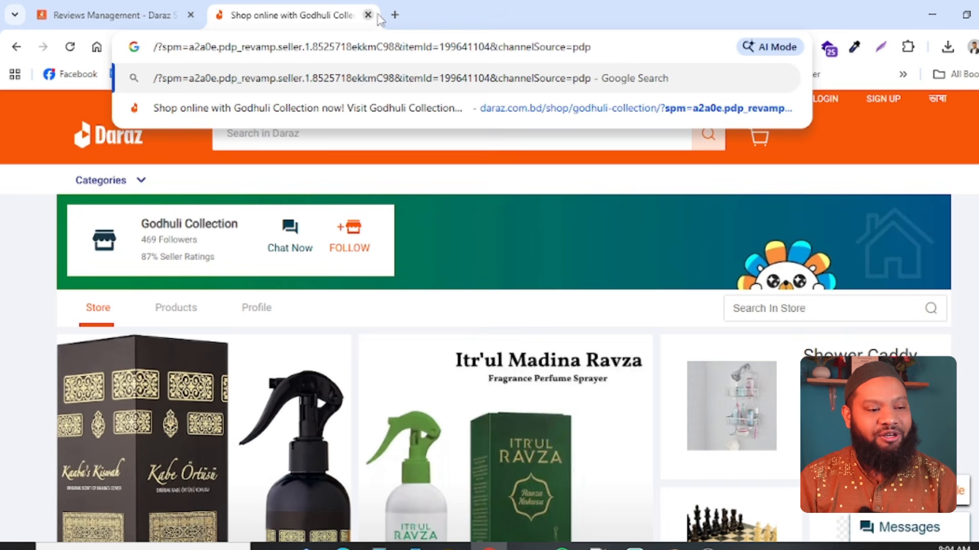
{"action": "left_click", "coordinate": [395, 15]}
{"action": "key", "text": "ctrl+v"}
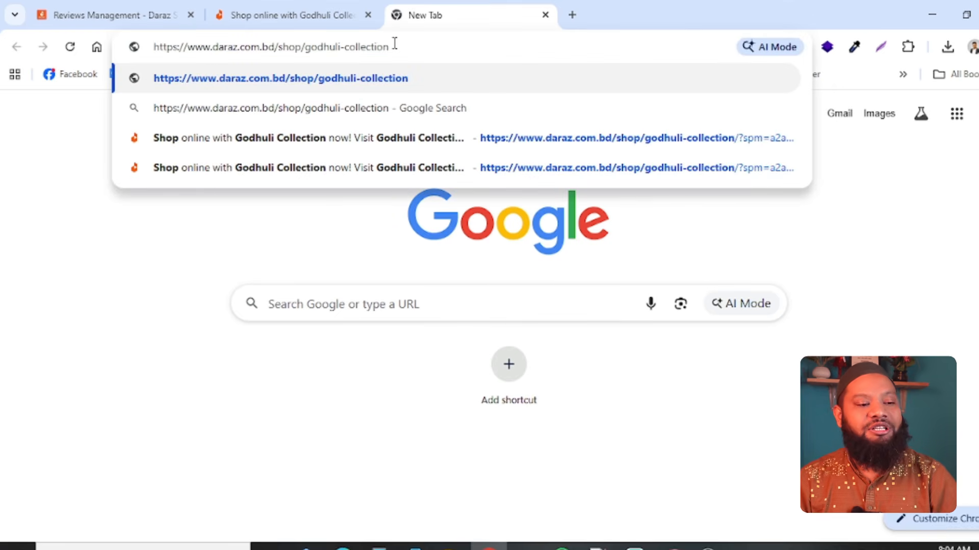
{"action": "key", "text": "Return"}
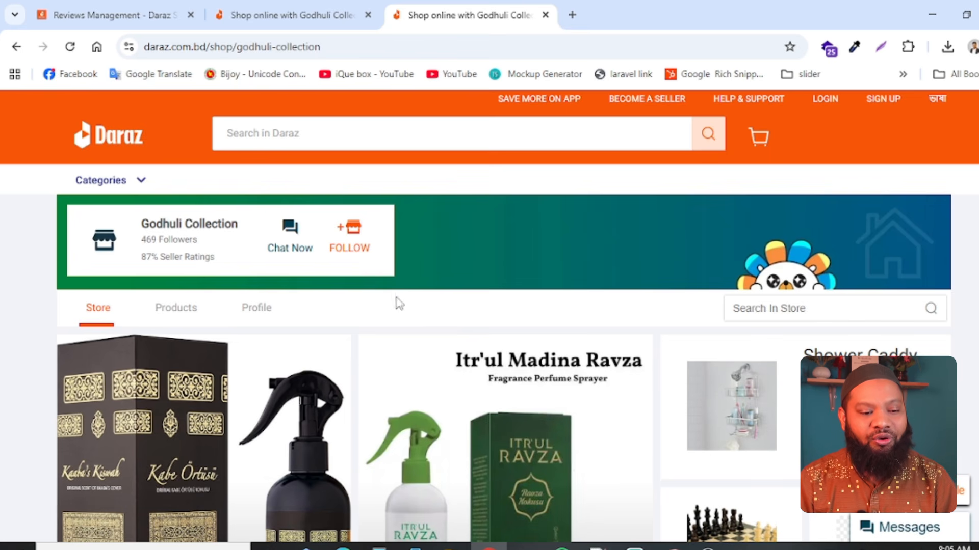
- Look over the Godhuli Collection storefront and compare it with the Store section of the Seller Center
{"action": "scroll", "coordinate": [396, 301], "scroll_direction": "down", "scroll_amount": 15}
{"action": "scroll", "coordinate": [460, 331], "scroll_direction": "up", "scroll_amount": 10}
{"action": "scroll", "coordinate": [460, 332], "scroll_direction": "up", "scroll_amount": 5}
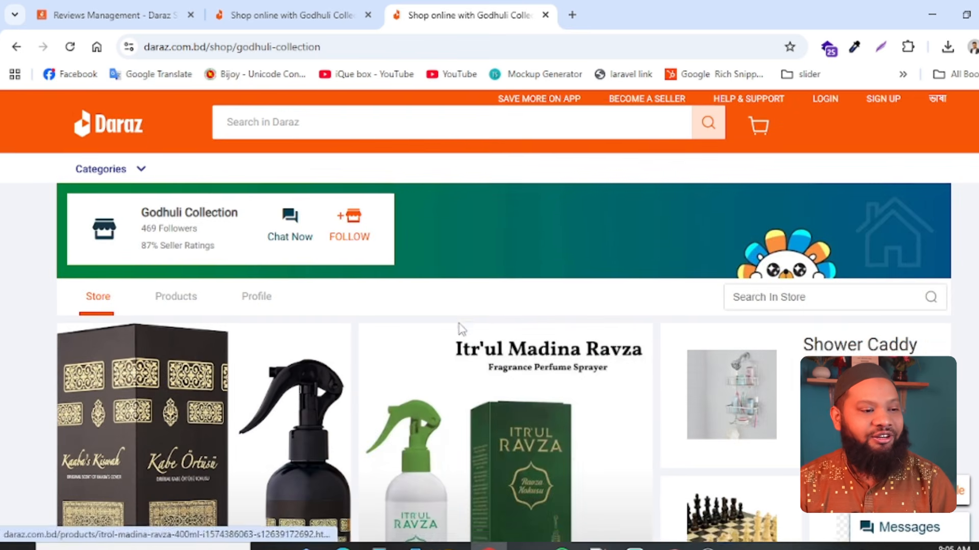
{"action": "left_click", "coordinate": [135, 6]}
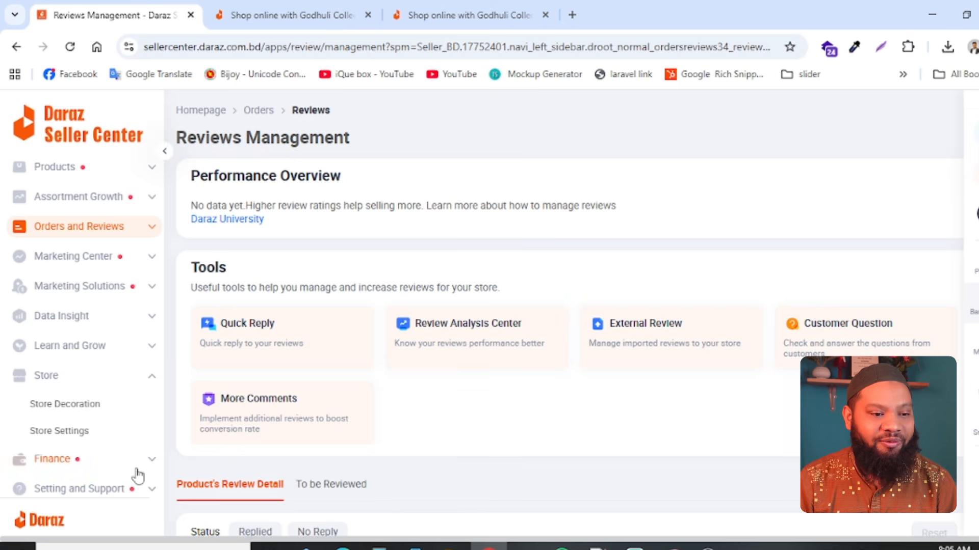
{"action": "left_click", "coordinate": [502, 16]}
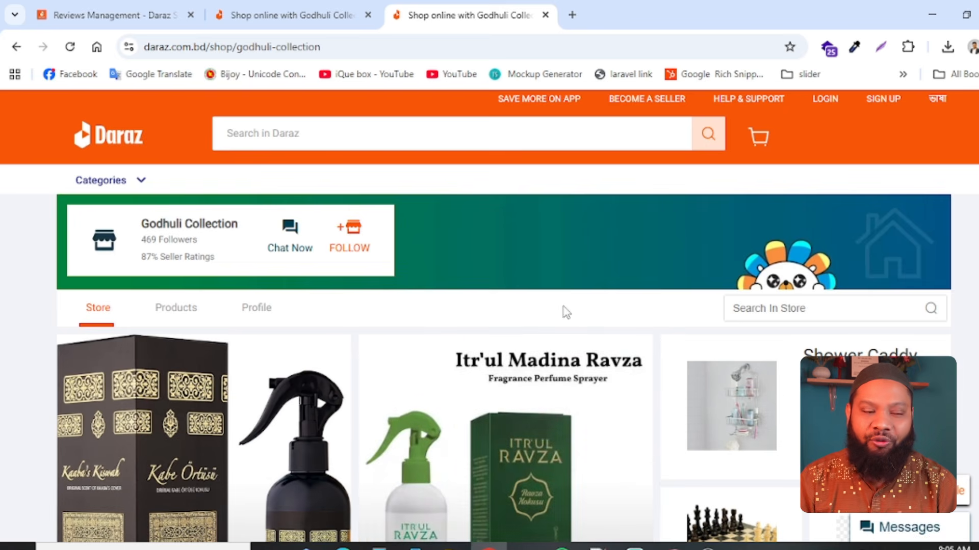
{"action": "left_click", "coordinate": [186, 20]}
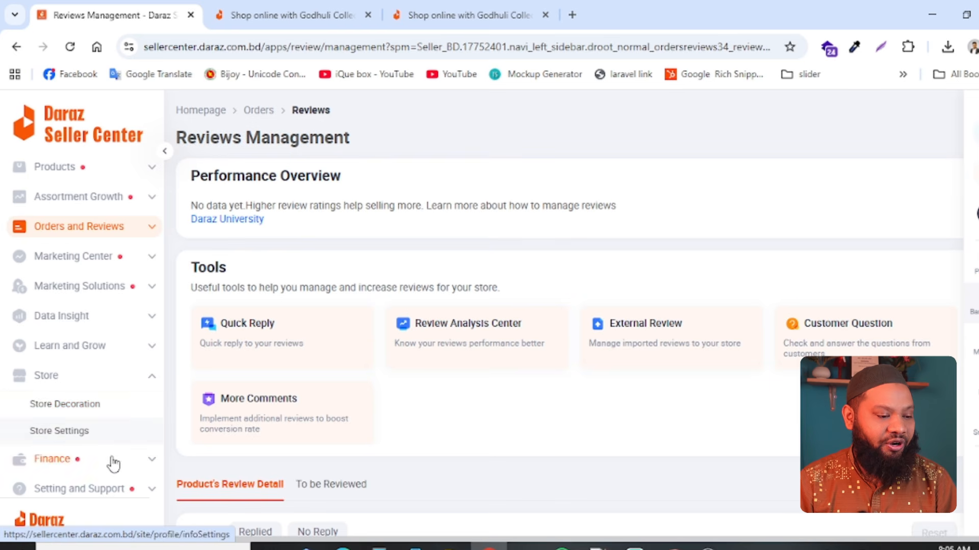
- Examine the MyIncome page under Finance, including its release list, and expand the Setting and Support section
{"action": "scroll", "coordinate": [134, 460], "scroll_direction": "down", "scroll_amount": 2}
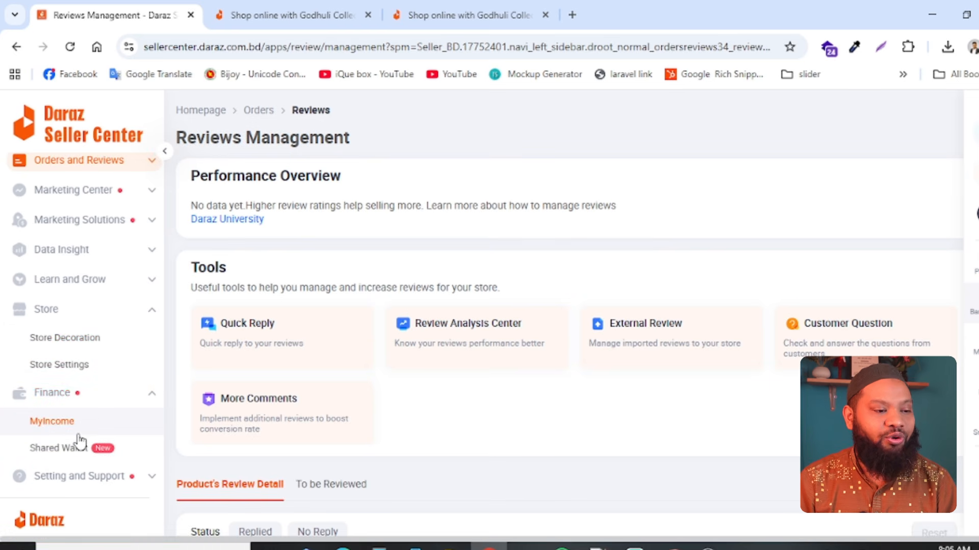
{"action": "left_click", "coordinate": [54, 427]}
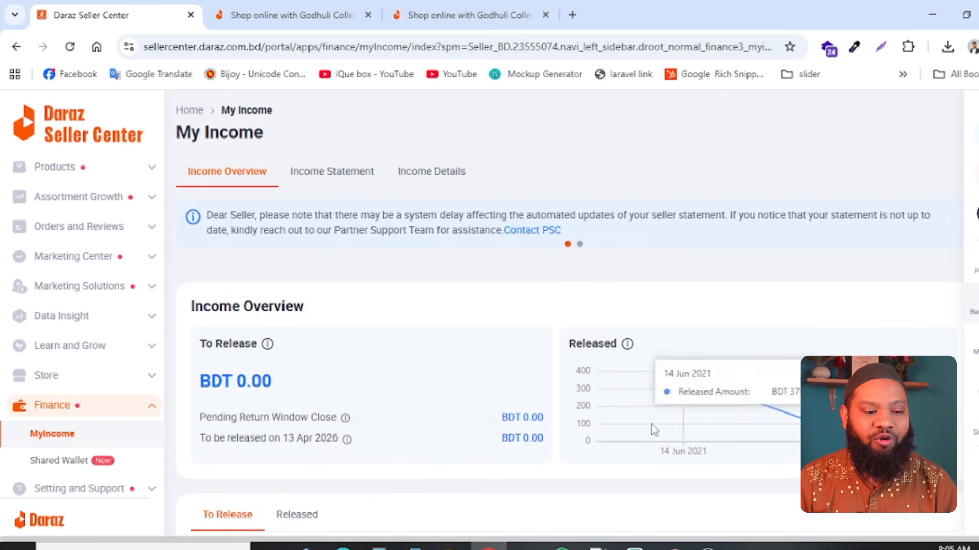
{"action": "scroll", "coordinate": [475, 373], "scroll_direction": "down", "scroll_amount": 5}
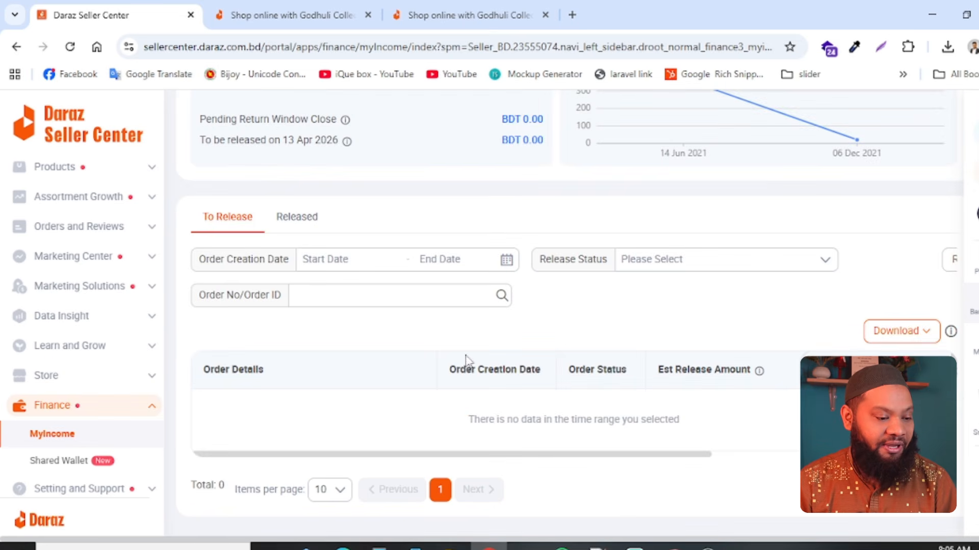
{"action": "scroll", "coordinate": [139, 400], "scroll_direction": "down", "scroll_amount": 2}
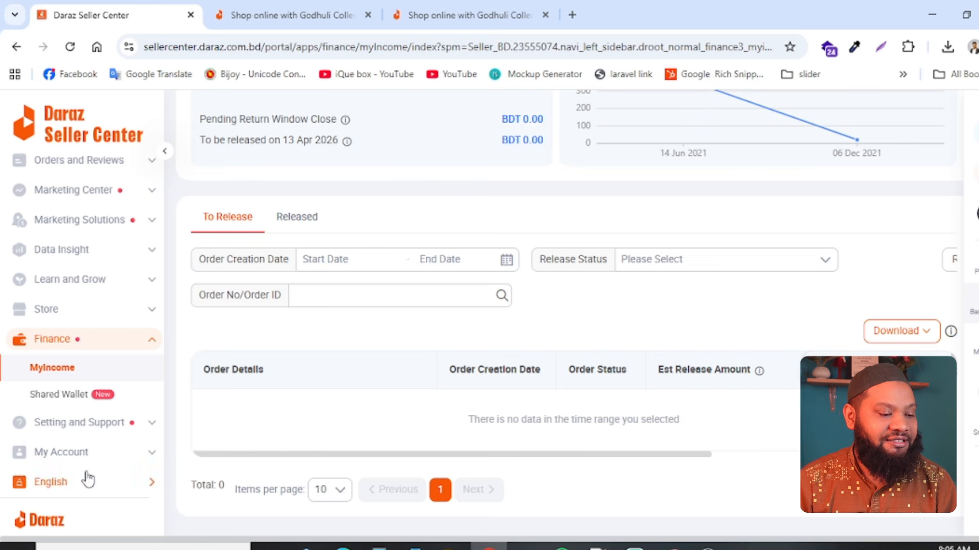
{"action": "left_click", "coordinate": [122, 426]}
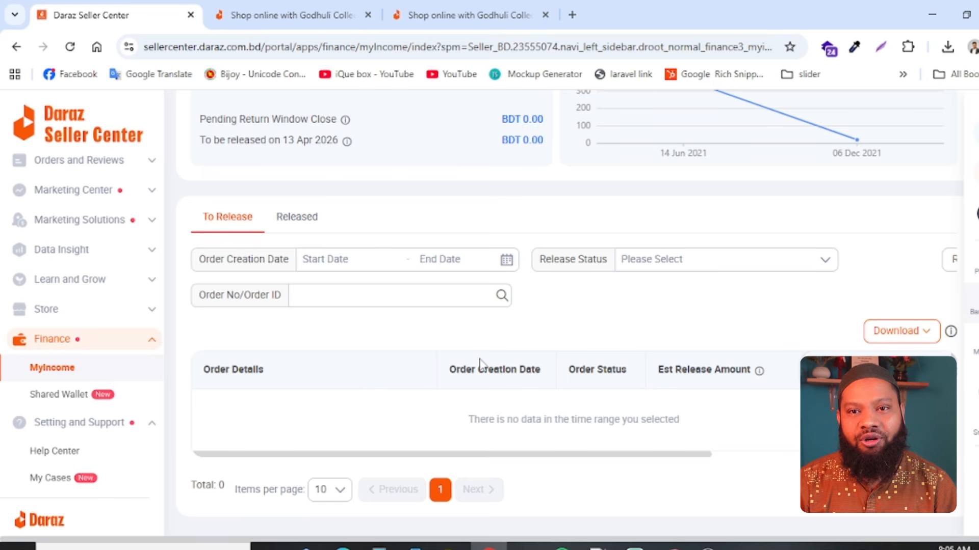
- Expand the My Account section and open the Help Center listed under Setting and Support
{"action": "scroll", "coordinate": [48, 448], "scroll_direction": "down", "scroll_amount": 3}
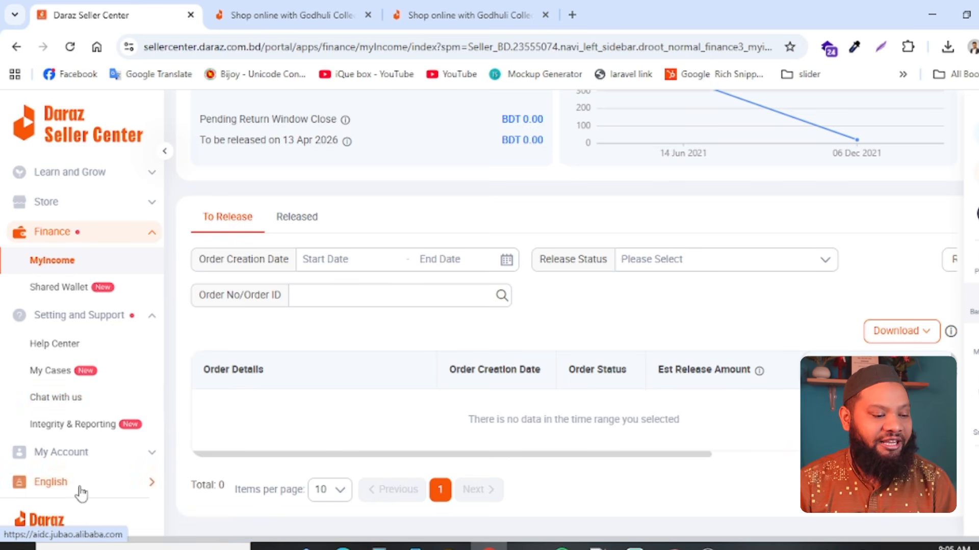
{"action": "left_click", "coordinate": [69, 463]}
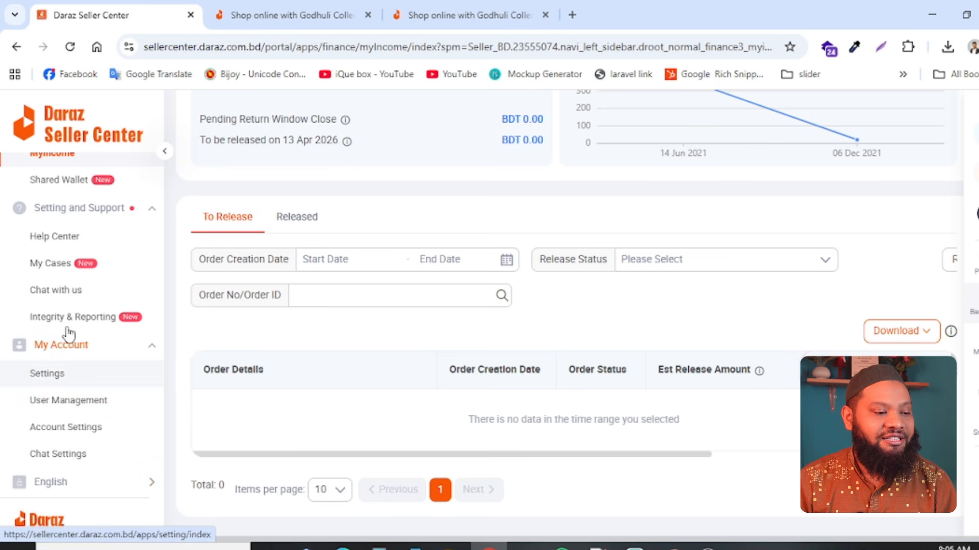
{"action": "left_click", "coordinate": [48, 238]}
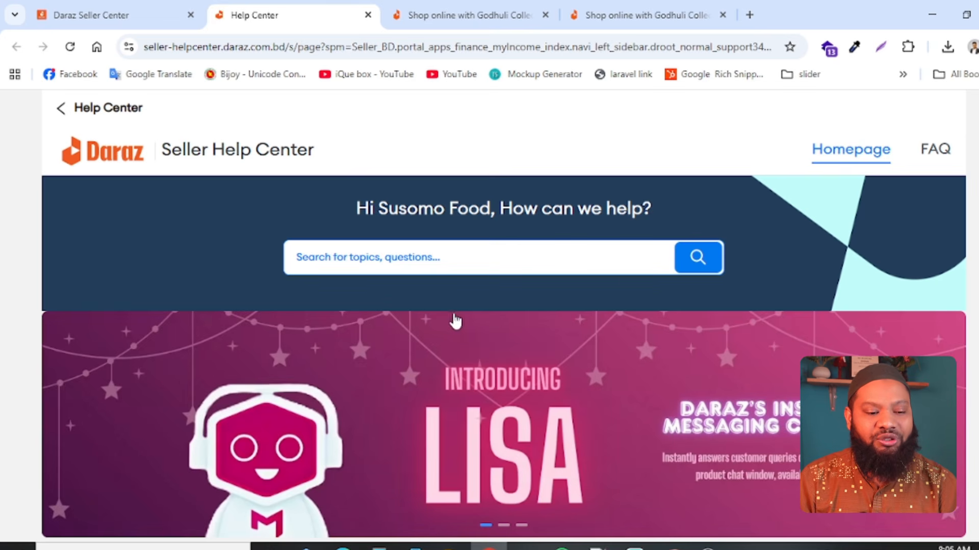
- Look through the Seller Help Center's self service tools, top questions, categories and chat or call contact options
{"action": "scroll", "coordinate": [454, 321], "scroll_direction": "down", "scroll_amount": 10}
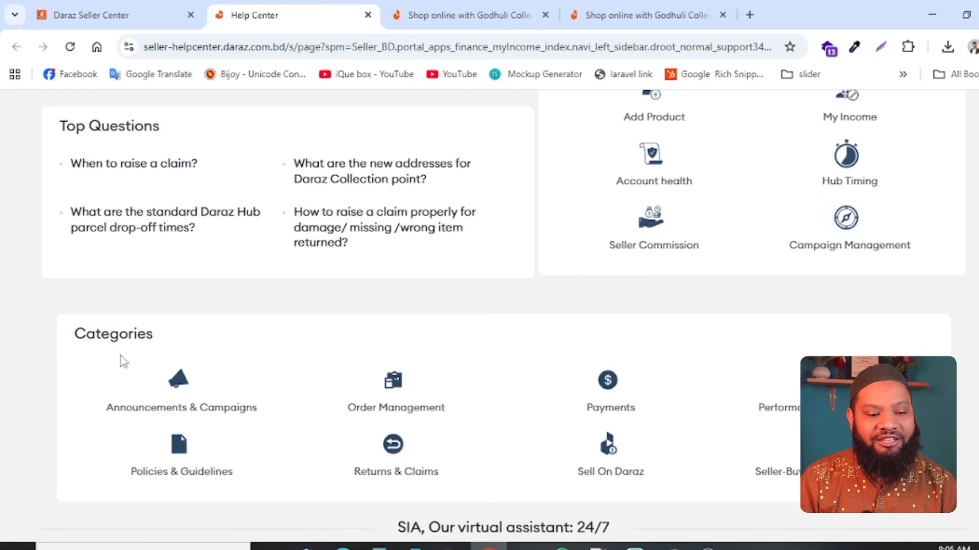
{"action": "scroll", "coordinate": [639, 435], "scroll_direction": "up", "scroll_amount": 10}
{"action": "scroll", "coordinate": [705, 283], "scroll_direction": "down", "scroll_amount": 5}
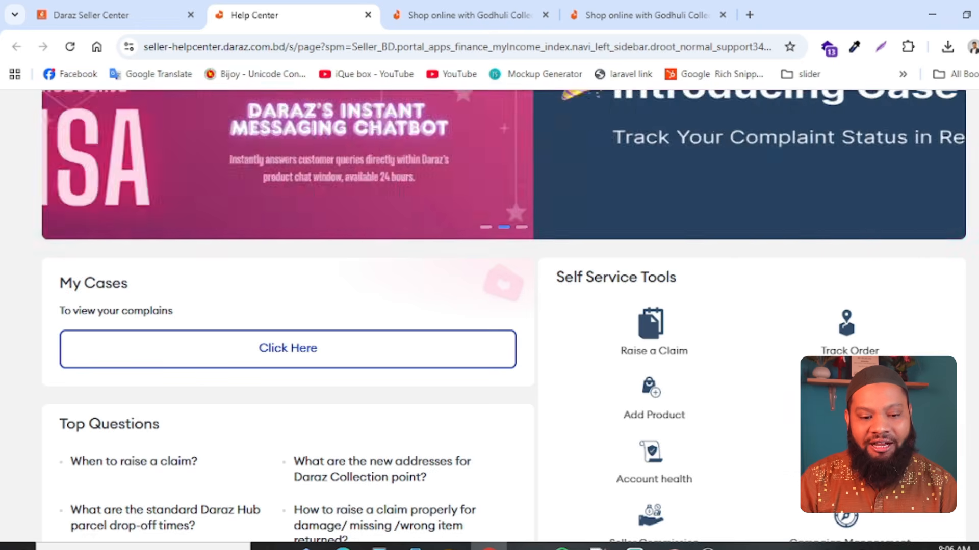
{"action": "scroll", "coordinate": [504, 316], "scroll_direction": "down", "scroll_amount": 5}
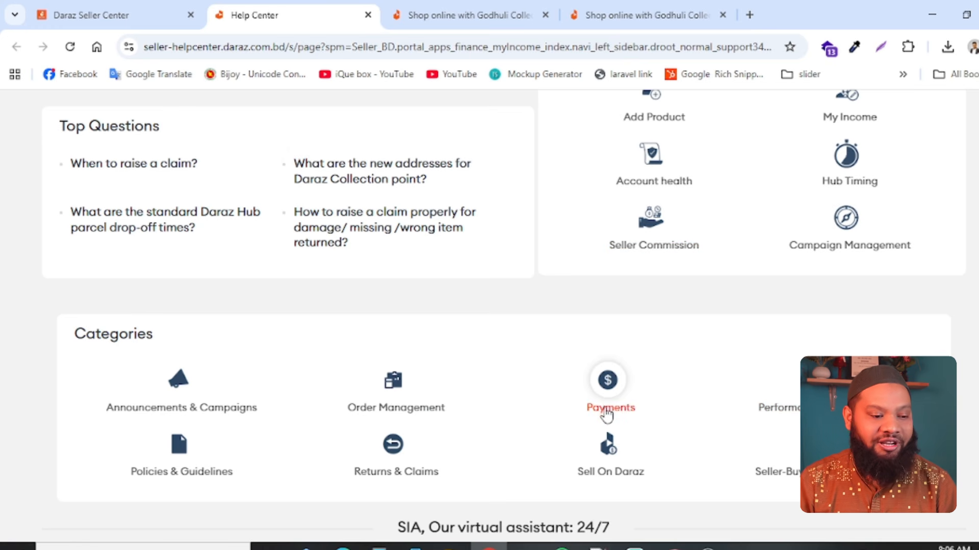
{"action": "scroll", "coordinate": [605, 414], "scroll_direction": "down", "scroll_amount": 5}
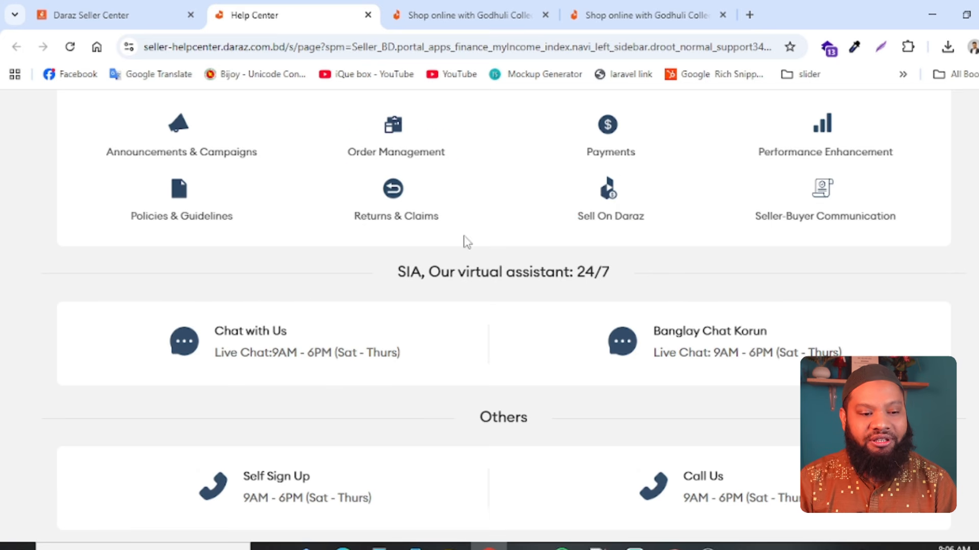
{"action": "scroll", "coordinate": [524, 220], "scroll_direction": "up", "scroll_amount": 5}
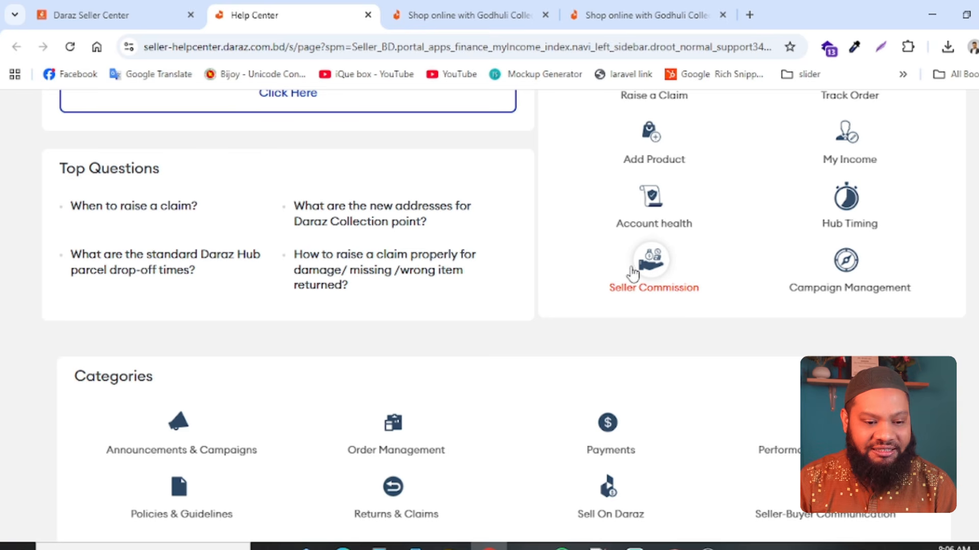
- Open the Seller Commission page and compare the commission rates for Furniture & Decor, Laundry & Cleaning, Kitchen & Dining, and Stationery & Craft
{"action": "left_click", "coordinate": [660, 269]}
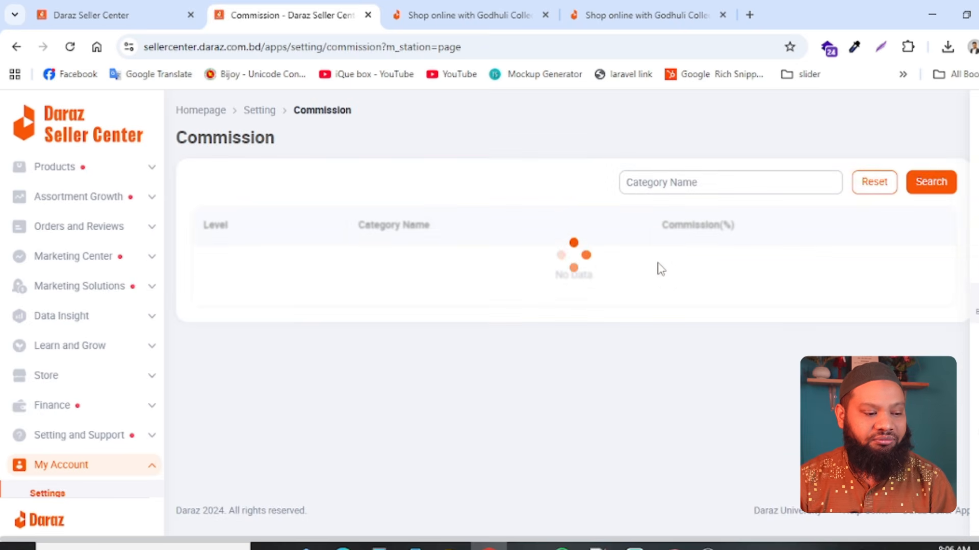
{"action": "scroll", "coordinate": [44, 489], "scroll_direction": "down", "scroll_amount": 2}
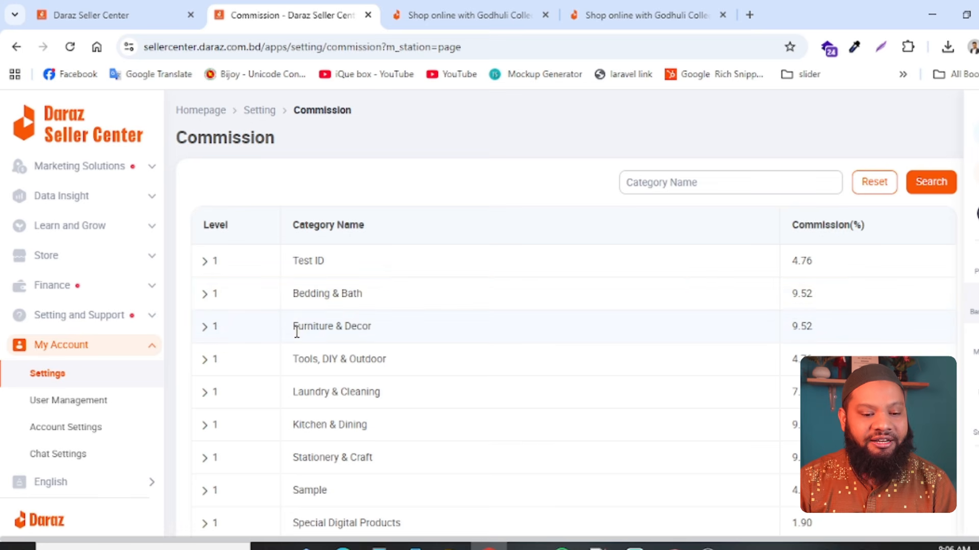
{"action": "left_click_drag", "start_coordinate": [293, 327], "coordinate": [386, 337]}
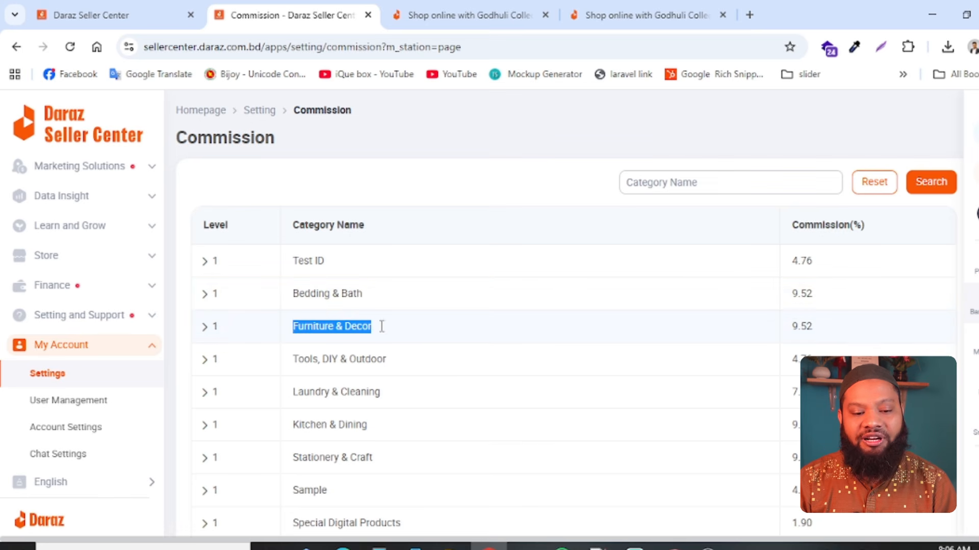
{"action": "left_click_drag", "start_coordinate": [823, 332], "coordinate": [791, 331]}
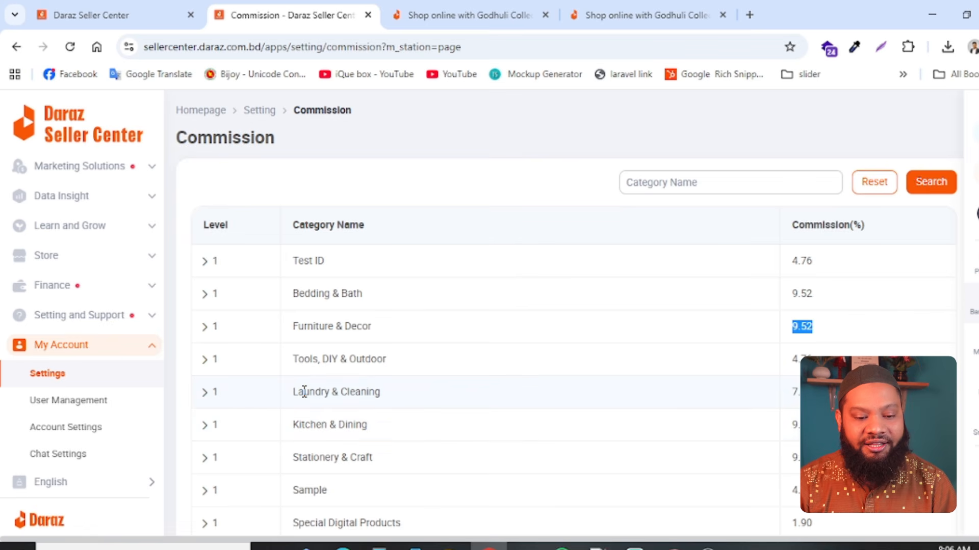
{"action": "left_click_drag", "start_coordinate": [304, 392], "coordinate": [799, 393]}
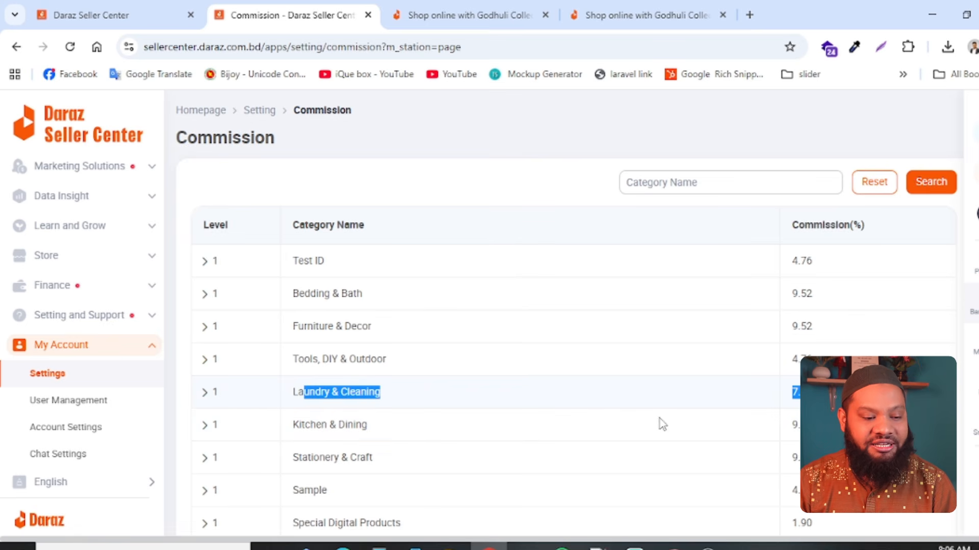
{"action": "left_click_drag", "start_coordinate": [305, 425], "coordinate": [796, 428]}
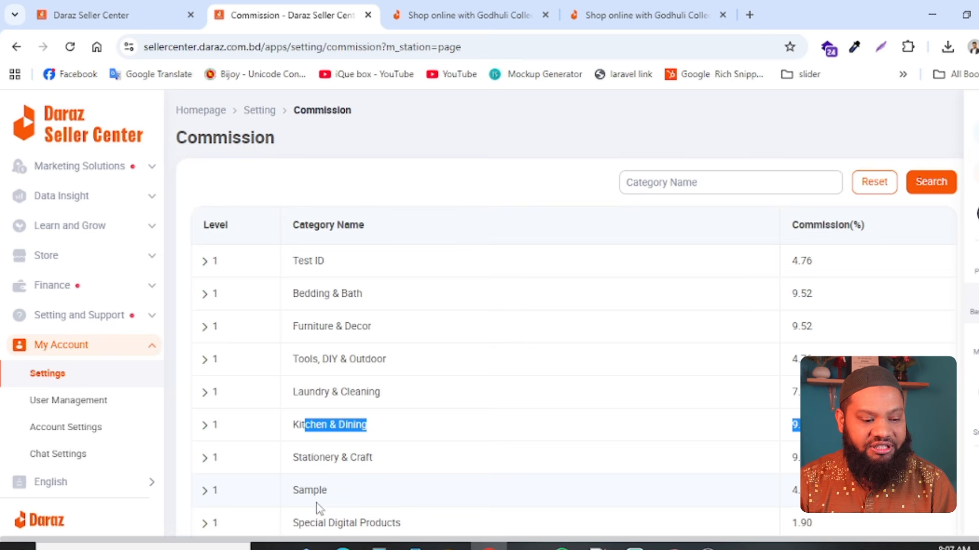
{"action": "left_click", "coordinate": [310, 463]}
{"action": "left_click_drag", "start_coordinate": [310, 463], "coordinate": [797, 458]}
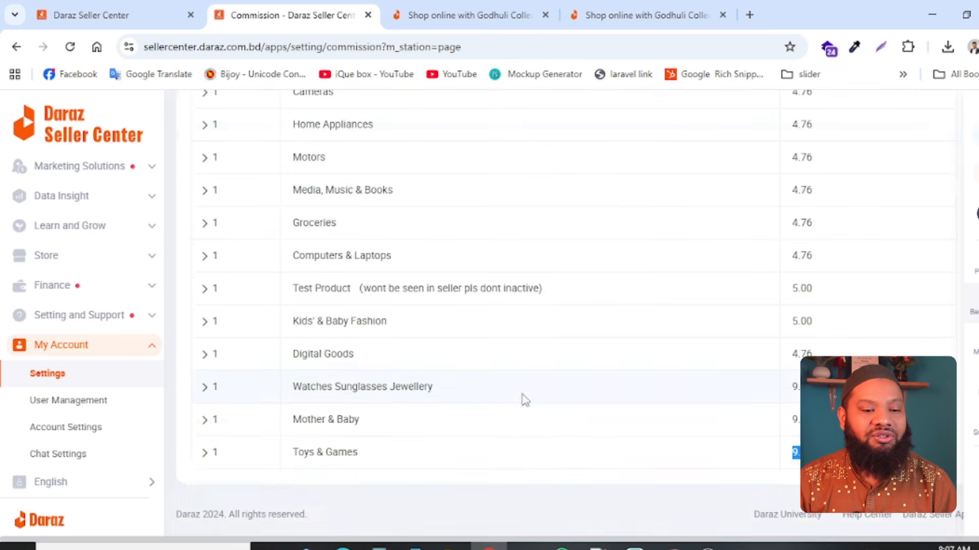
{"action": "scroll", "coordinate": [523, 399], "scroll_direction": "up", "scroll_amount": 10}
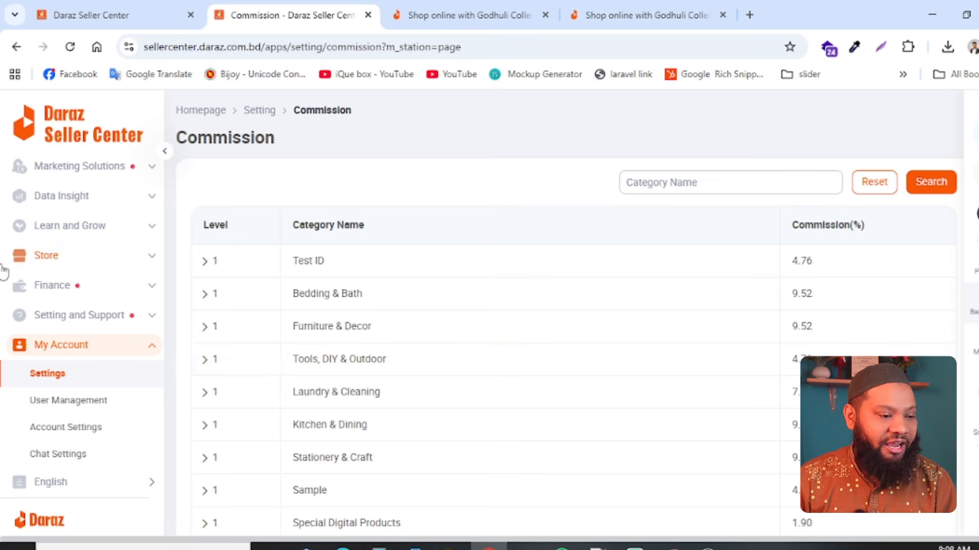
- Collapse the My Account section and expand the Products section to show its product management pages
{"action": "left_click", "coordinate": [156, 350]}
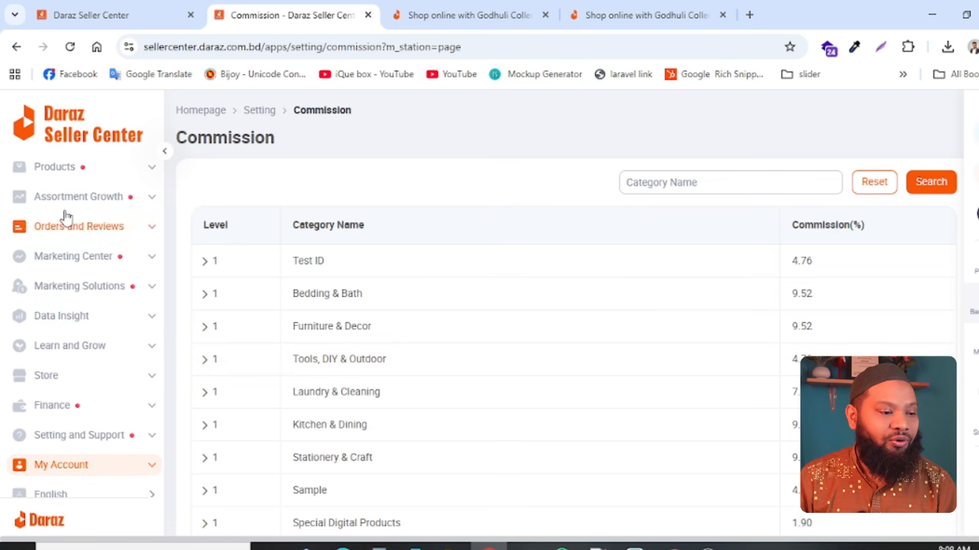
{"action": "left_click", "coordinate": [132, 171]}
{"action": "left_click", "coordinate": [132, 172]}
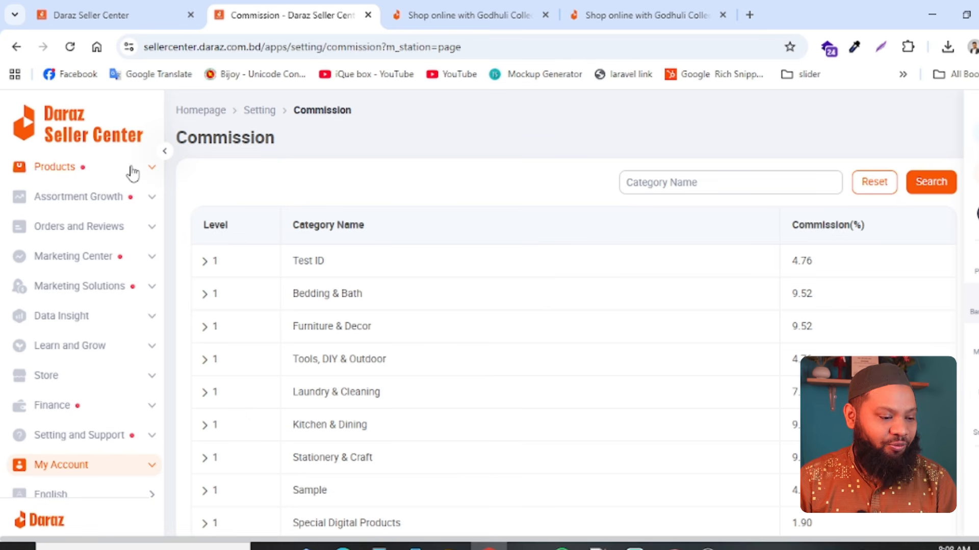
{"action": "scroll", "coordinate": [89, 478], "scroll_direction": "down", "scroll_amount": 1}
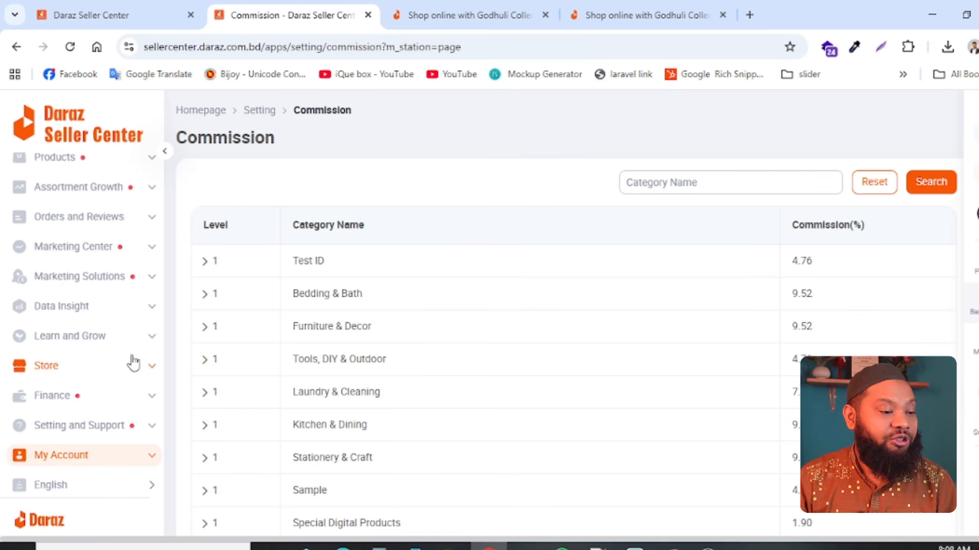
{"action": "scroll", "coordinate": [131, 360], "scroll_direction": "up", "scroll_amount": 1}
{"action": "left_click", "coordinate": [80, 175]}
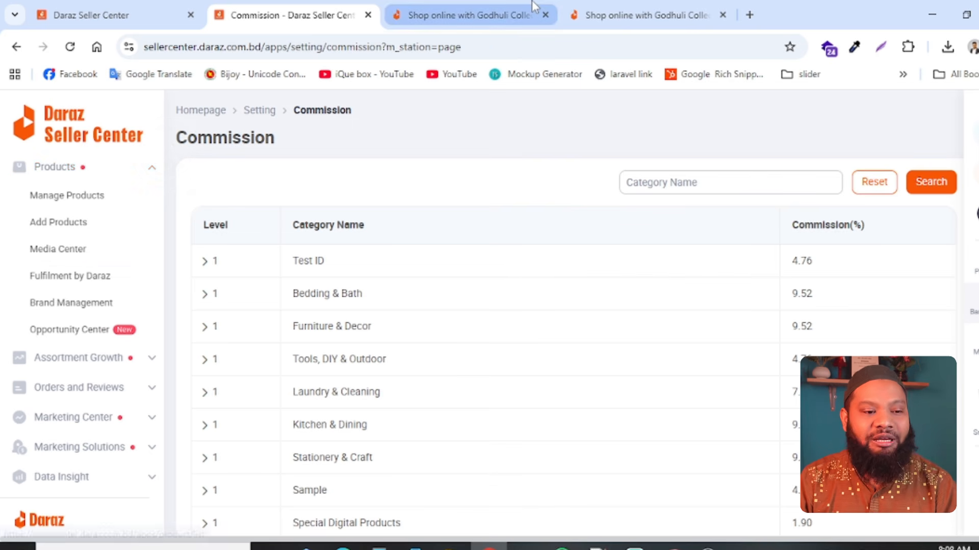
- Return to the Godhuli Collection storefront and open the Itr'ul Madina Ravza Fragrance Perfume Sprayer 400ml (Turkey) product
{"action": "left_click", "coordinate": [510, 14]}
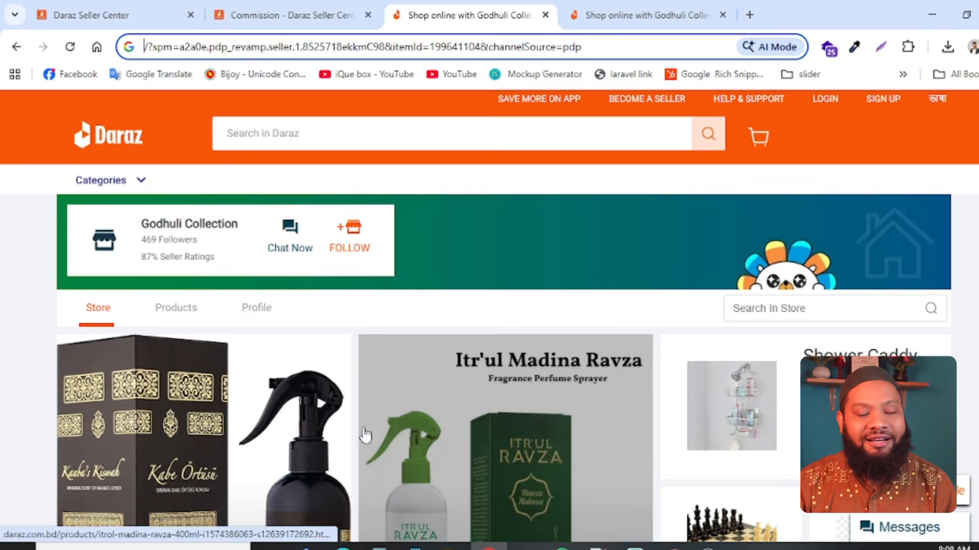
{"action": "scroll", "coordinate": [325, 415], "scroll_direction": "down", "scroll_amount": 5}
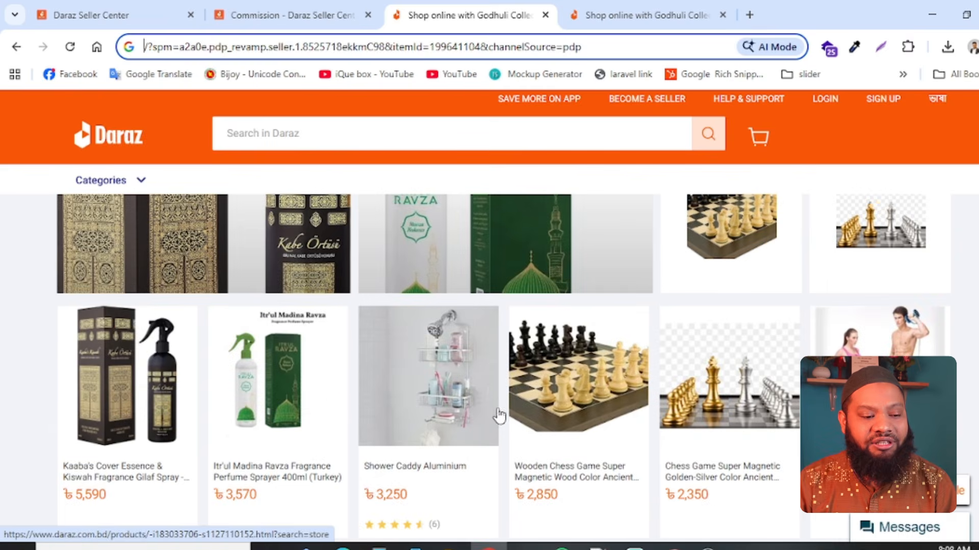
{"action": "left_click", "coordinate": [284, 368]}
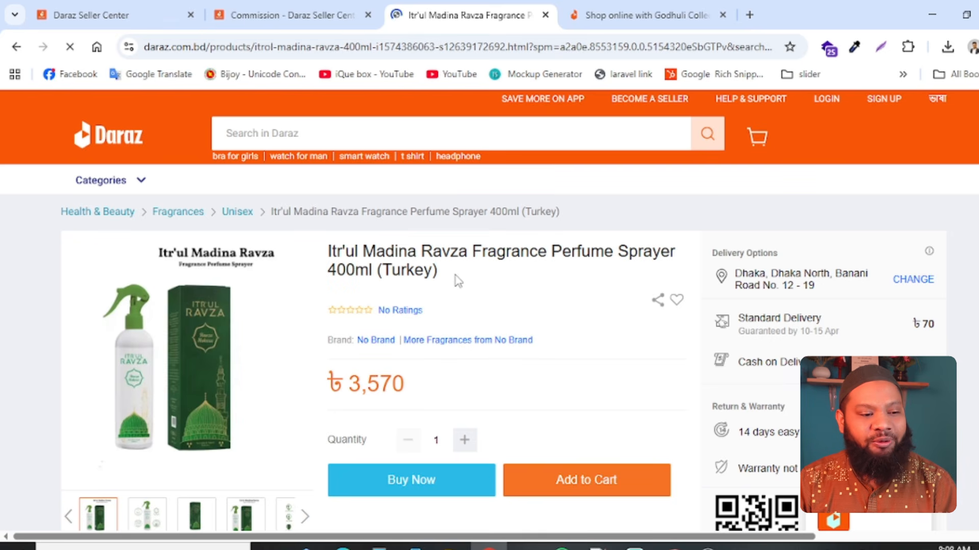
- Point out the site search, then highlight the perfume sprayer's product title and its price
{"action": "left_click", "coordinate": [352, 141]}
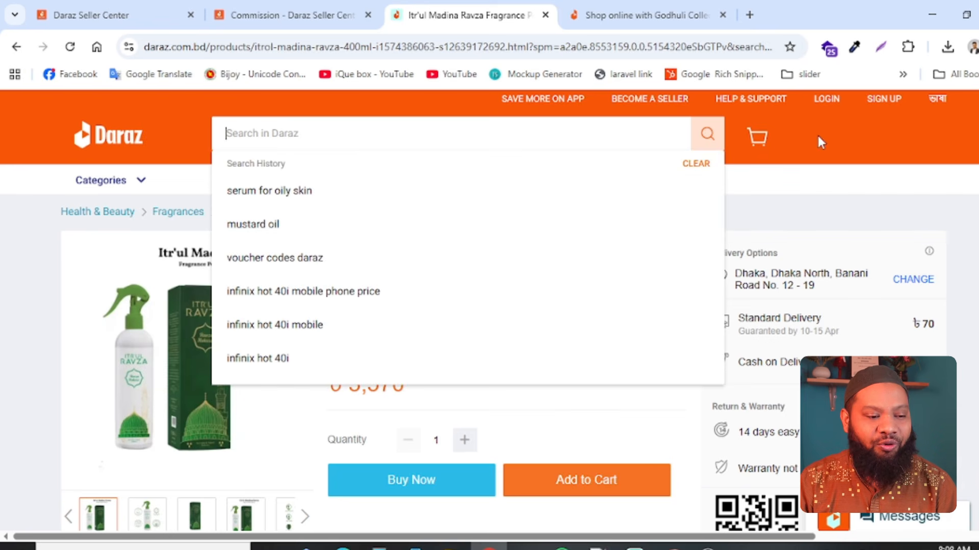
{"action": "left_click", "coordinate": [603, 432]}
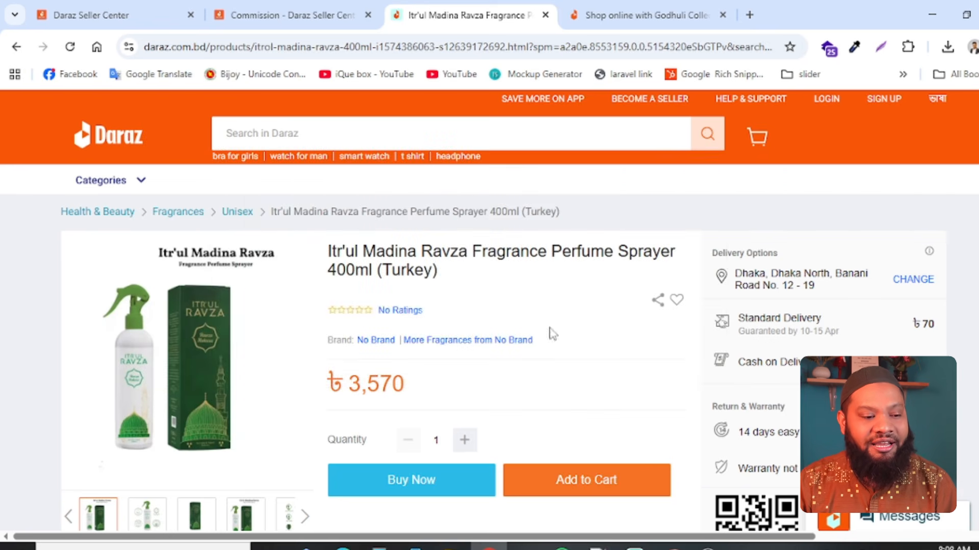
{"action": "mouse_move", "coordinate": [326, 257]}
{"action": "left_mouse_down"}
{"action": "mouse_move", "coordinate": [436, 271]}
{"action": "mouse_move", "coordinate": [474, 289]}
{"action": "mouse_move", "coordinate": [336, 260]}
{"action": "left_mouse_up"}
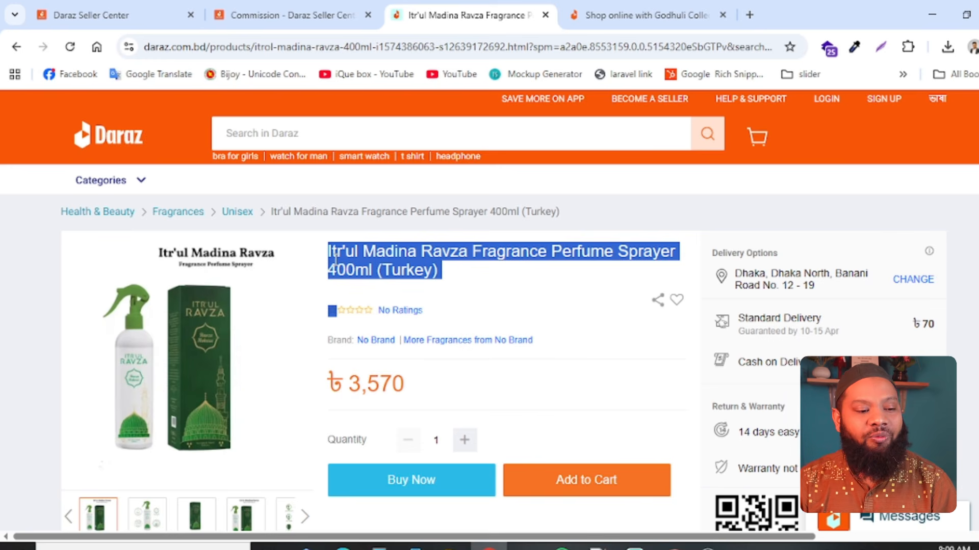
{"action": "left_click", "coordinate": [395, 250]}
{"action": "left_click_drag", "start_coordinate": [360, 251], "coordinate": [497, 279]}
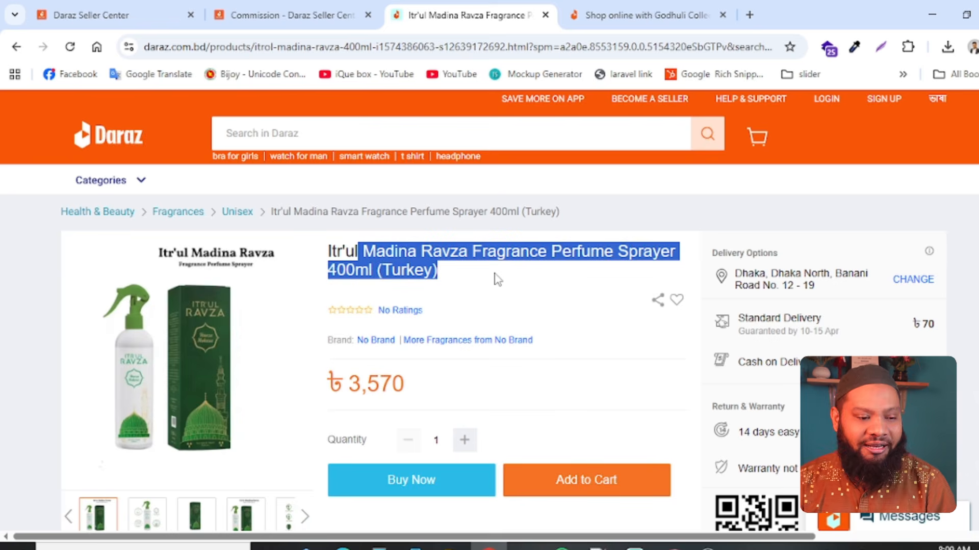
{"action": "triple_click", "coordinate": [415, 274]}
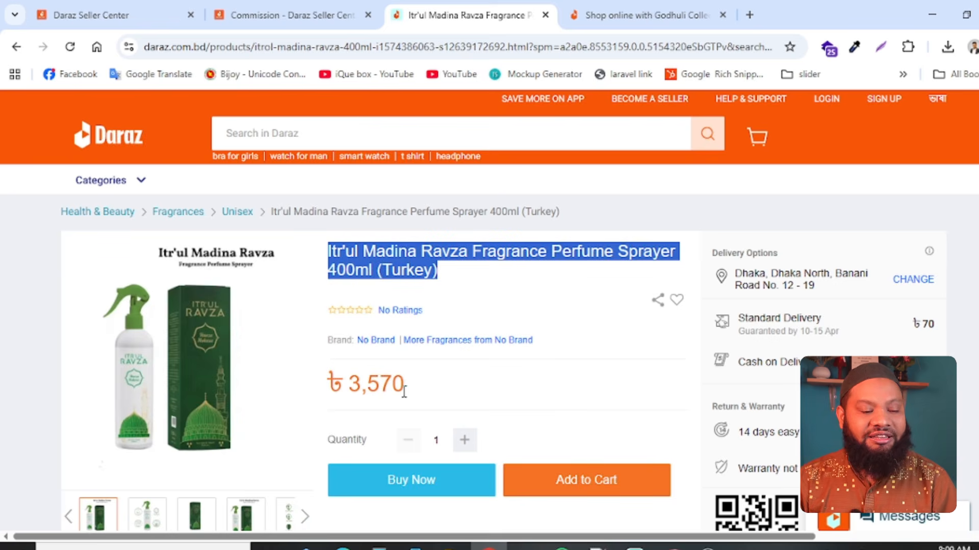
{"action": "left_click_drag", "start_coordinate": [407, 385], "coordinate": [354, 383]}
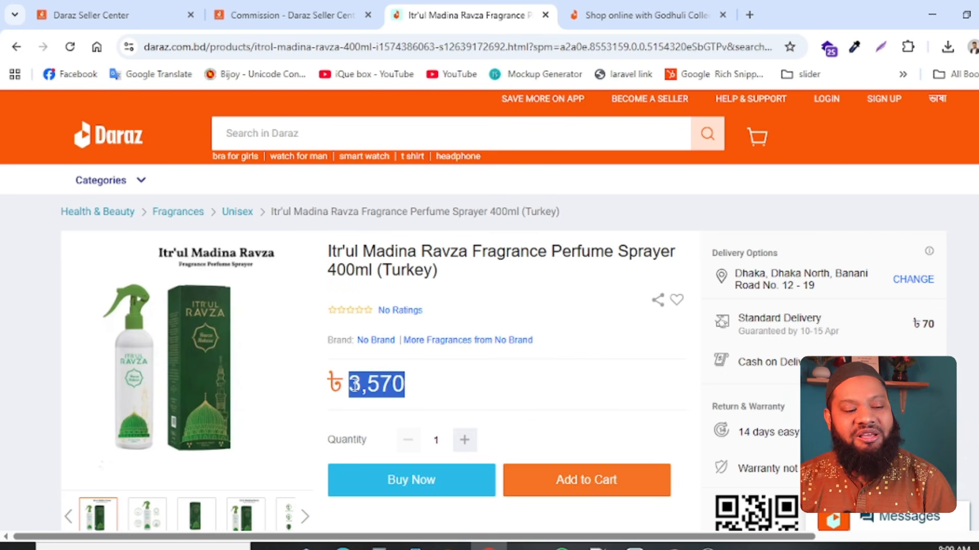
- Examine the perfume sprayer's product details, highlighting the description text, and look over its specifications, ratings and reviews
{"action": "scroll", "coordinate": [354, 384], "scroll_direction": "down", "scroll_amount": 5}
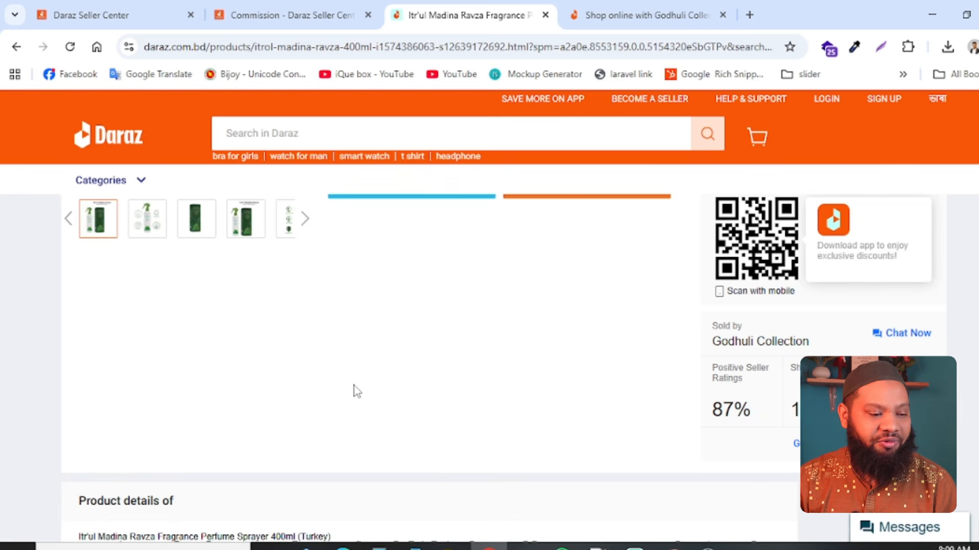
{"action": "scroll", "coordinate": [357, 391], "scroll_direction": "down", "scroll_amount": 5}
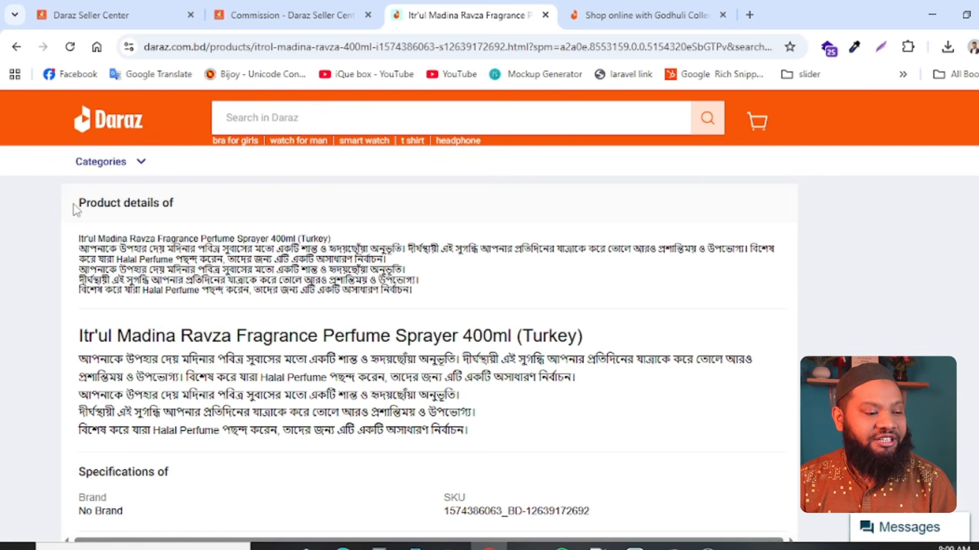
{"action": "left_click_drag", "start_coordinate": [73, 204], "coordinate": [200, 209]}
{"action": "left_click_drag", "start_coordinate": [76, 237], "coordinate": [546, 346]}
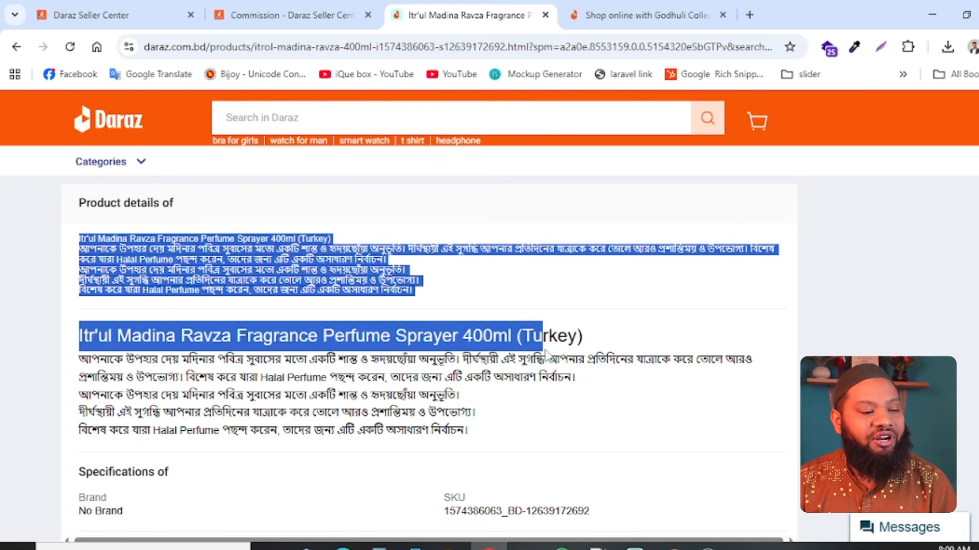
{"action": "left_click", "coordinate": [466, 431]}
{"action": "left_click_drag", "start_coordinate": [466, 431], "coordinate": [80, 244]}
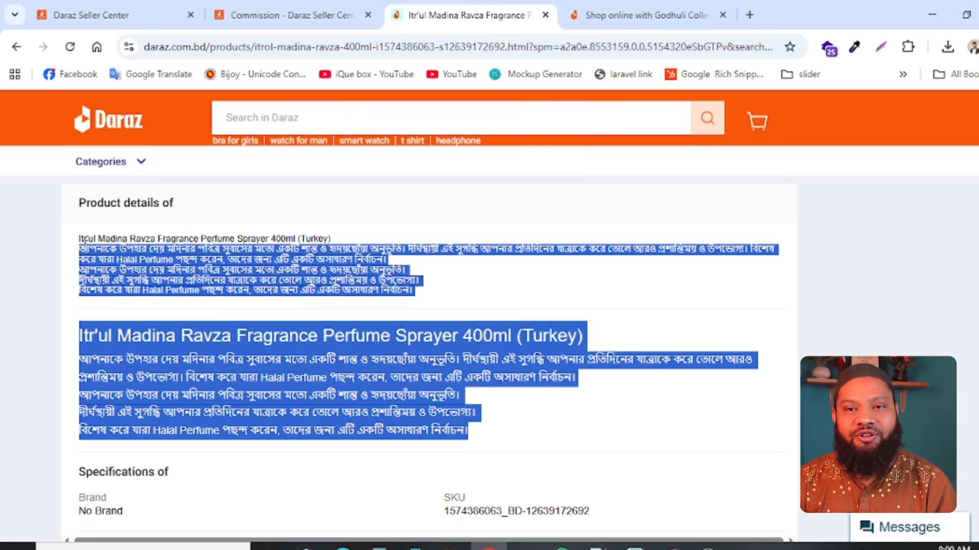
{"action": "scroll", "coordinate": [224, 315], "scroll_direction": "down", "scroll_amount": 5}
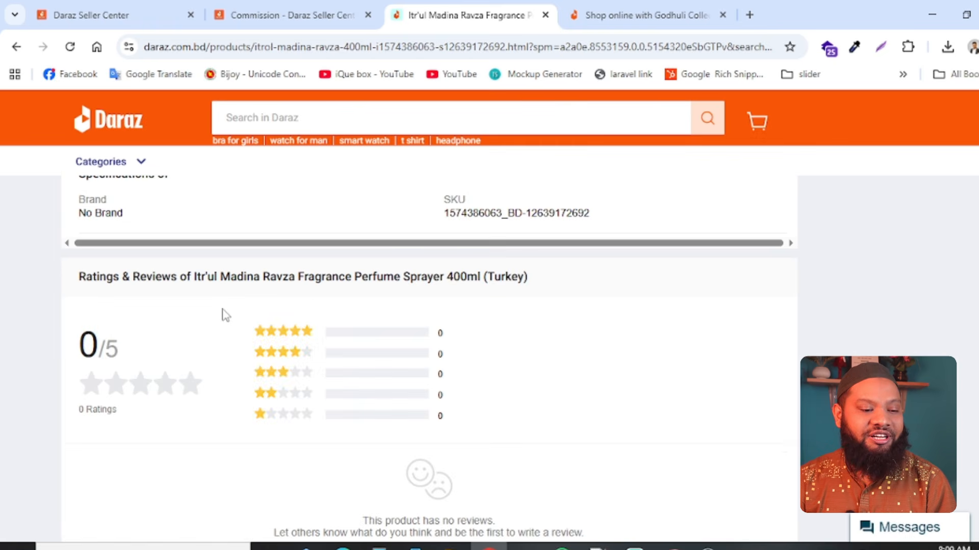
{"action": "scroll", "coordinate": [224, 315], "scroll_direction": "down", "scroll_amount": 5}
{"action": "scroll", "coordinate": [225, 315], "scroll_direction": "up", "scroll_amount": 15}
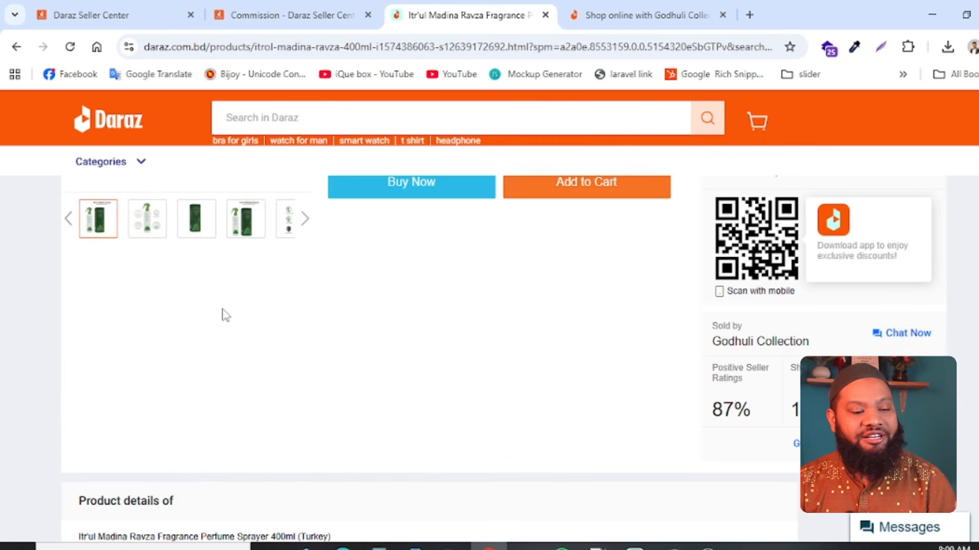
- Return from the perfume sprayer listing to the Seller Center and open Manage Products to look over the active products
{"action": "scroll", "coordinate": [225, 314], "scroll_direction": "down", "scroll_amount": 5}
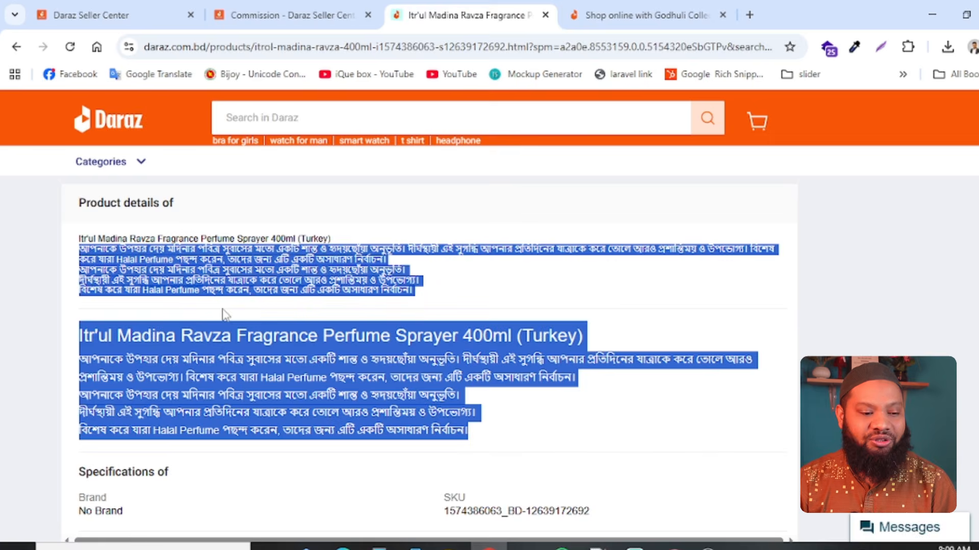
{"action": "scroll", "coordinate": [225, 315], "scroll_direction": "up", "scroll_amount": 10}
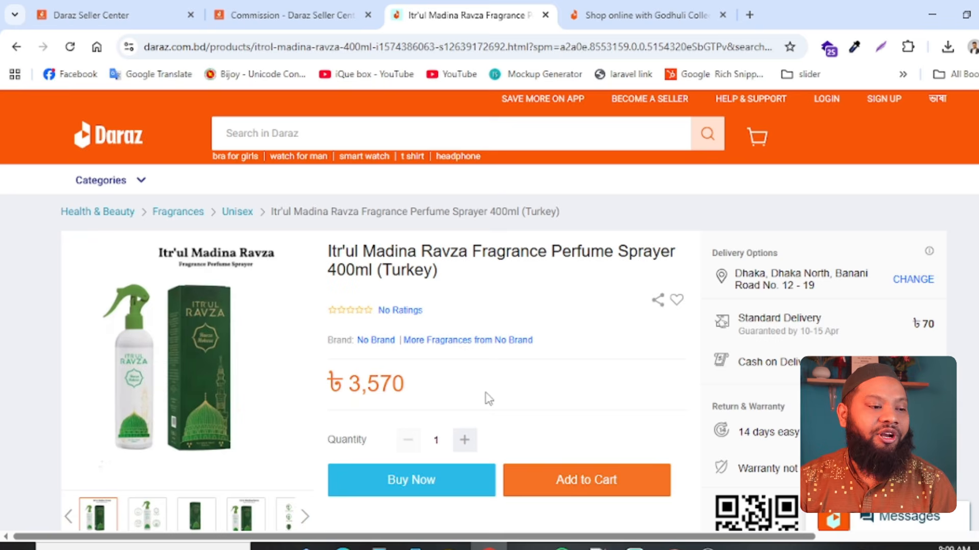
{"action": "left_click", "coordinate": [71, 15]}
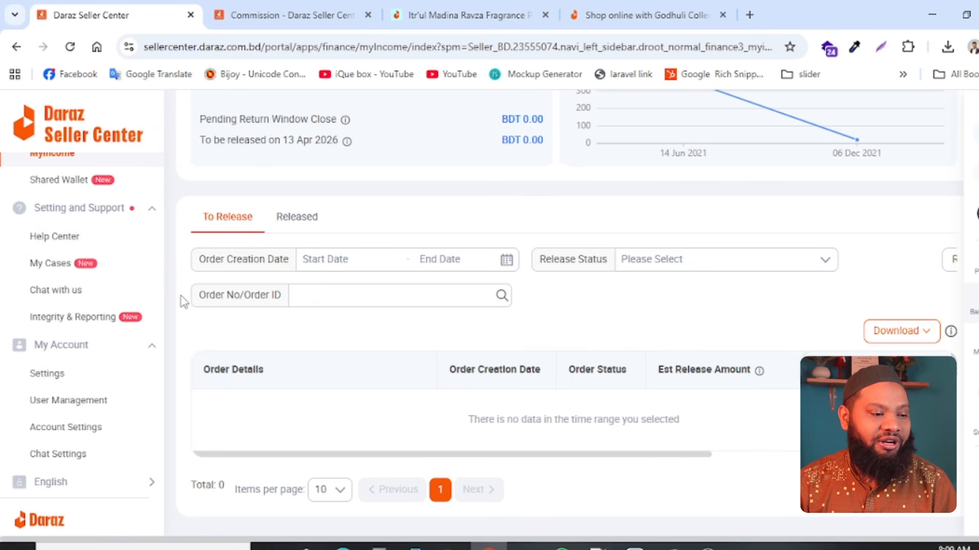
{"action": "scroll", "coordinate": [184, 296], "scroll_direction": "up", "scroll_amount": 5}
{"action": "scroll", "coordinate": [87, 311], "scroll_direction": "up", "scroll_amount": 5}
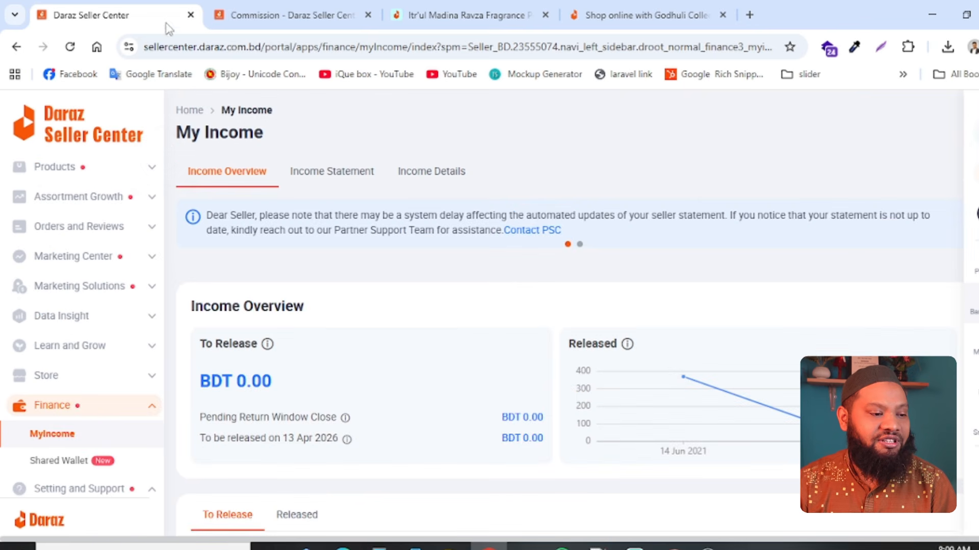
{"action": "left_click", "coordinate": [145, 171]}
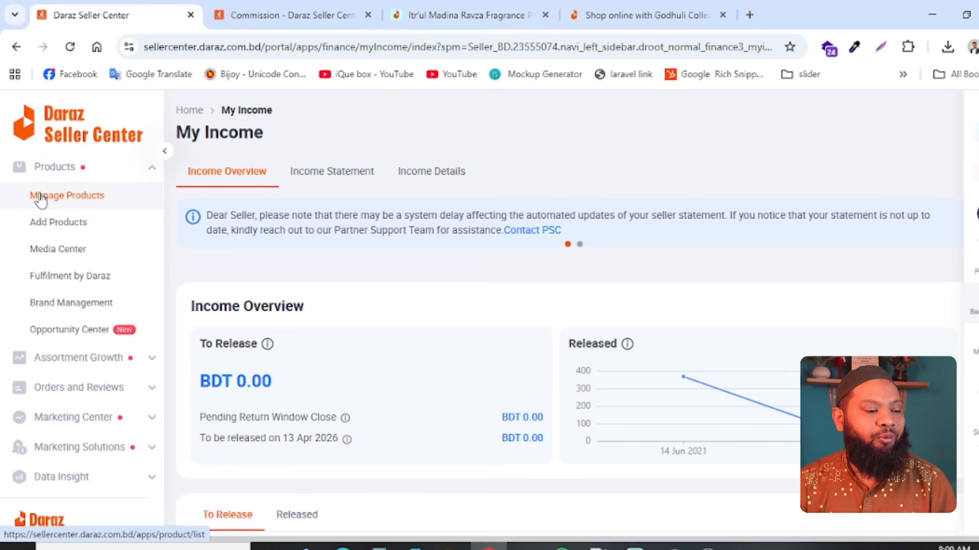
{"action": "left_click", "coordinate": [78, 203]}
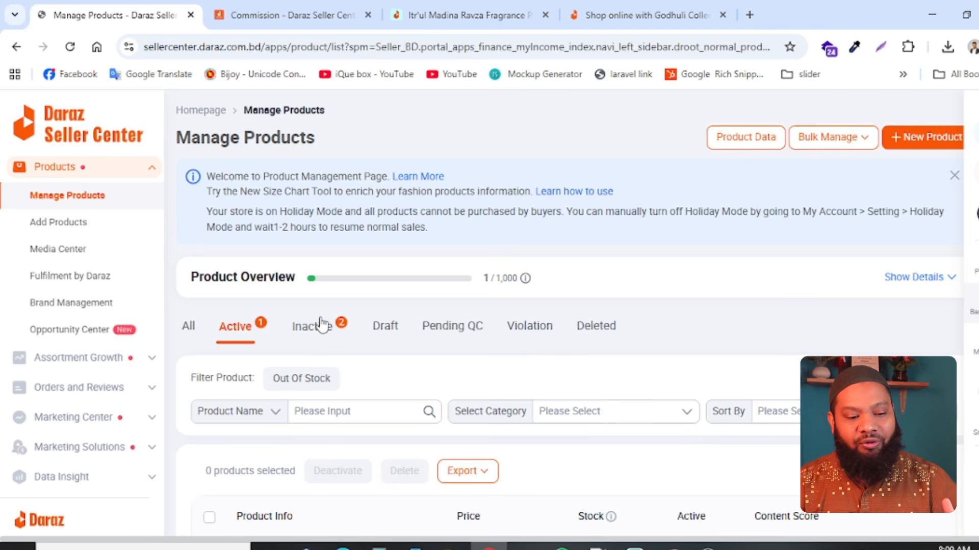
{"action": "scroll", "coordinate": [321, 325], "scroll_direction": "down", "scroll_amount": 3}
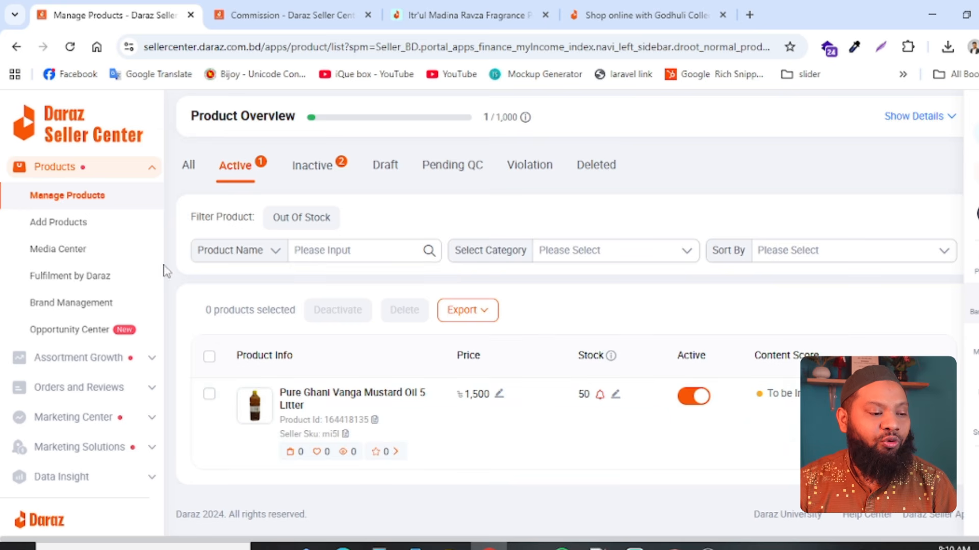
- Open the Media Center and look over its picture folders
{"action": "left_click", "coordinate": [55, 249]}
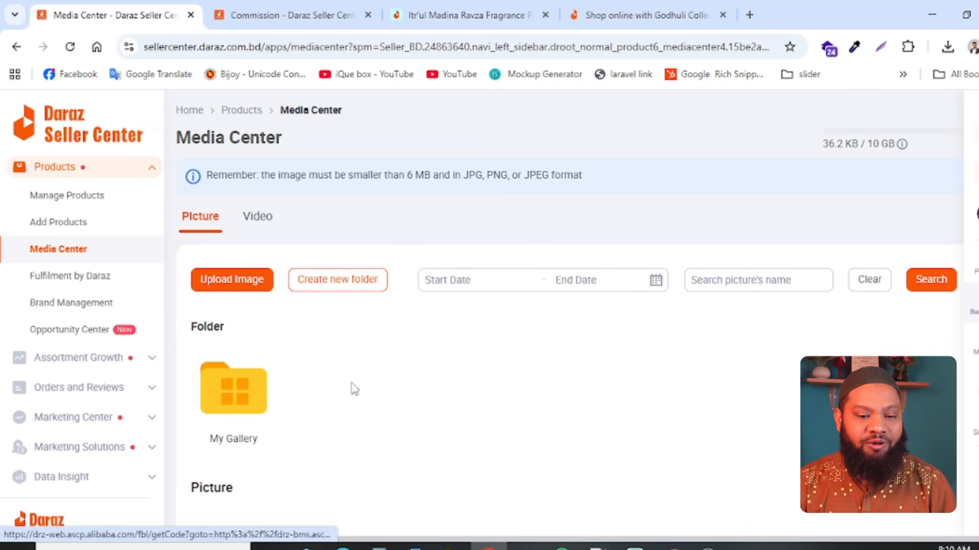
{"action": "scroll", "coordinate": [312, 423], "scroll_direction": "down", "scroll_amount": 2}
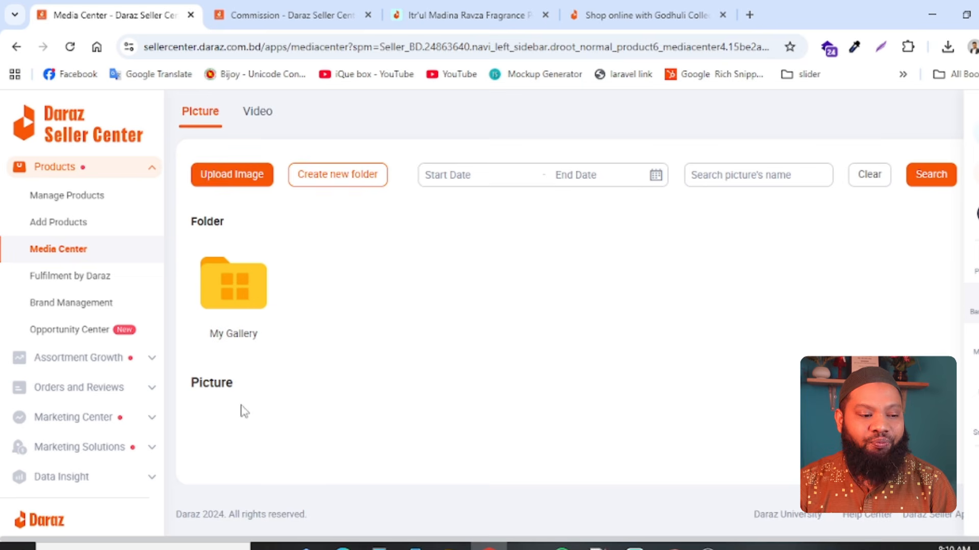
{"action": "scroll", "coordinate": [244, 412], "scroll_direction": "up", "scroll_amount": 2}
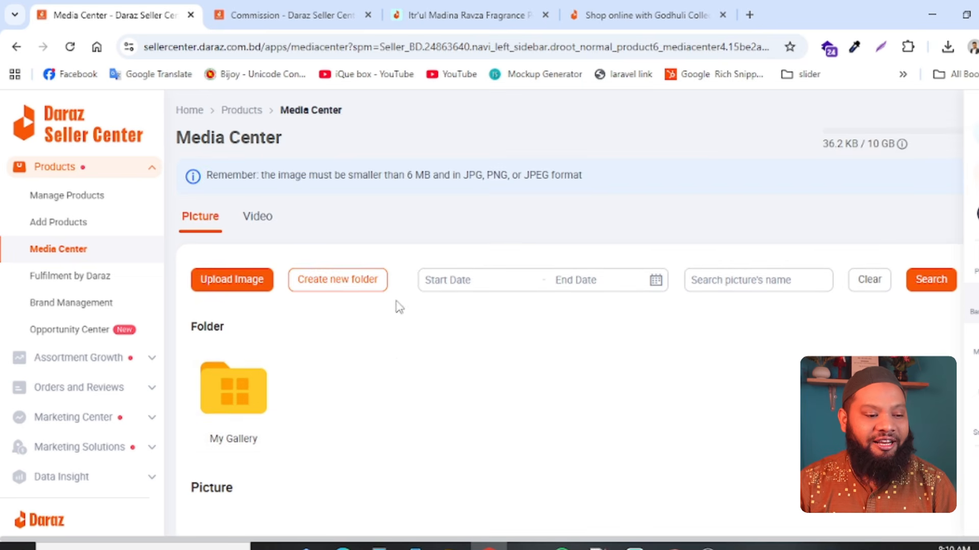
- Create a new picture folder named "Mustard oil 5 ltr" in the Media Center
{"action": "left_click", "coordinate": [377, 283]}
{"action": "left_click", "coordinate": [423, 239]}
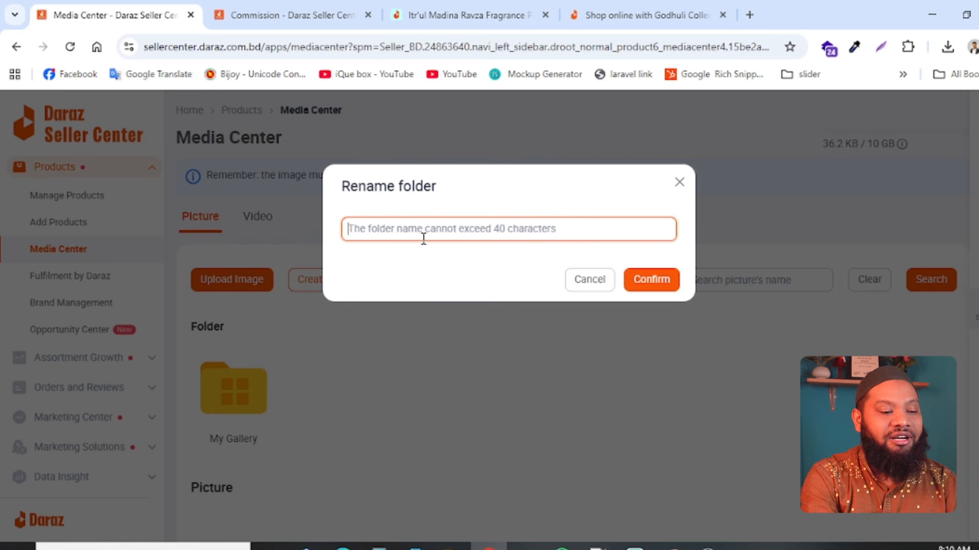
{"action": "type", "text": "Musta"}
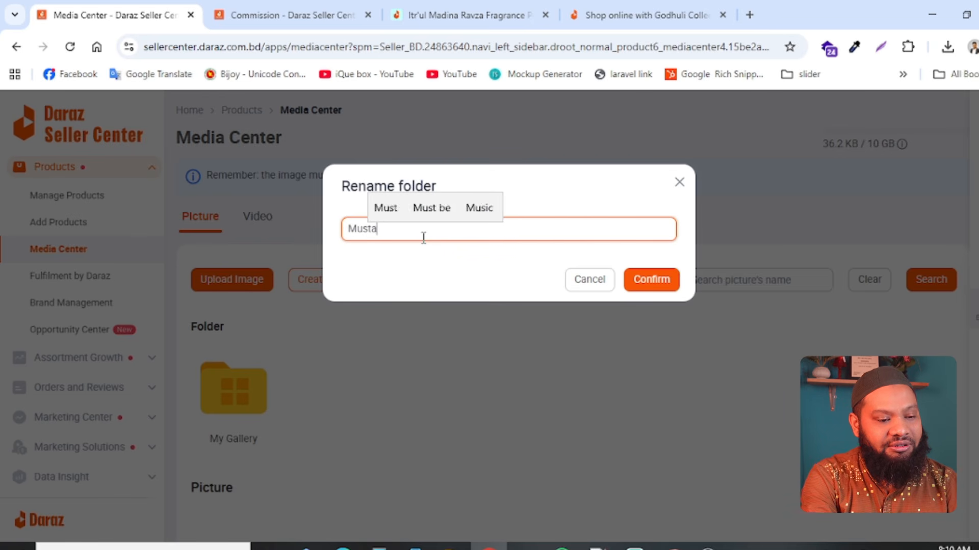
{"action": "type", "text": "rd oil"}
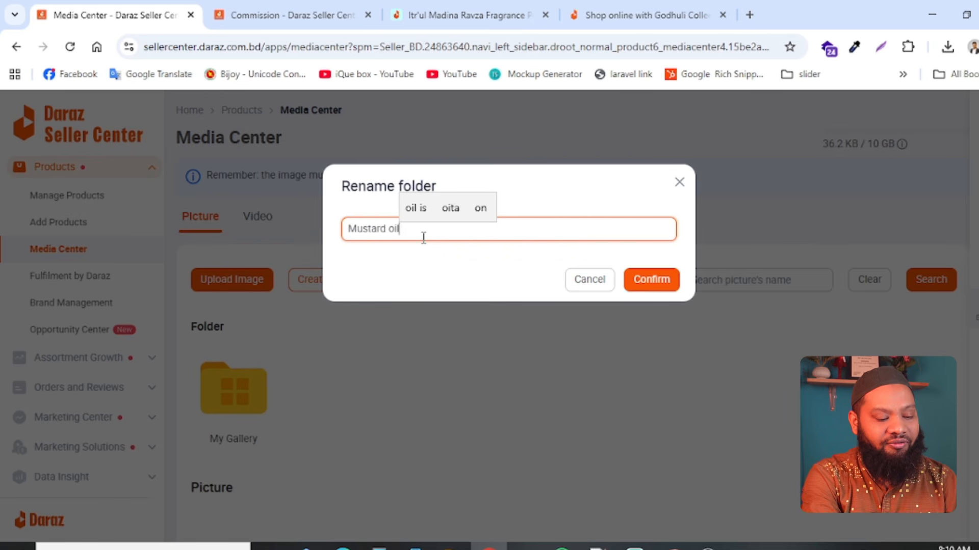
{"action": "type", "text": " 5 ltd"}
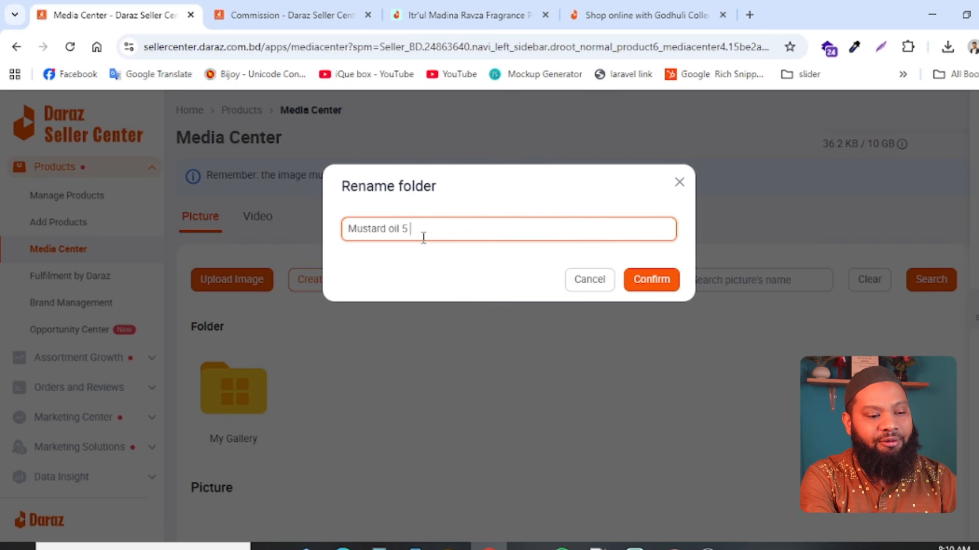
{"action": "key", "text": "BackSpace"}
{"action": "key", "text": "BackSpace"}
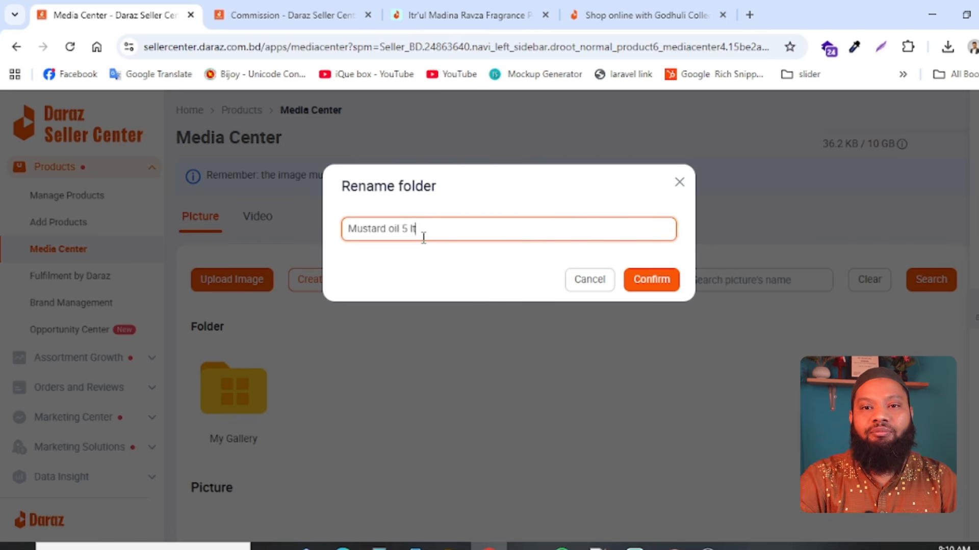
{"action": "type", "text": "tr"}
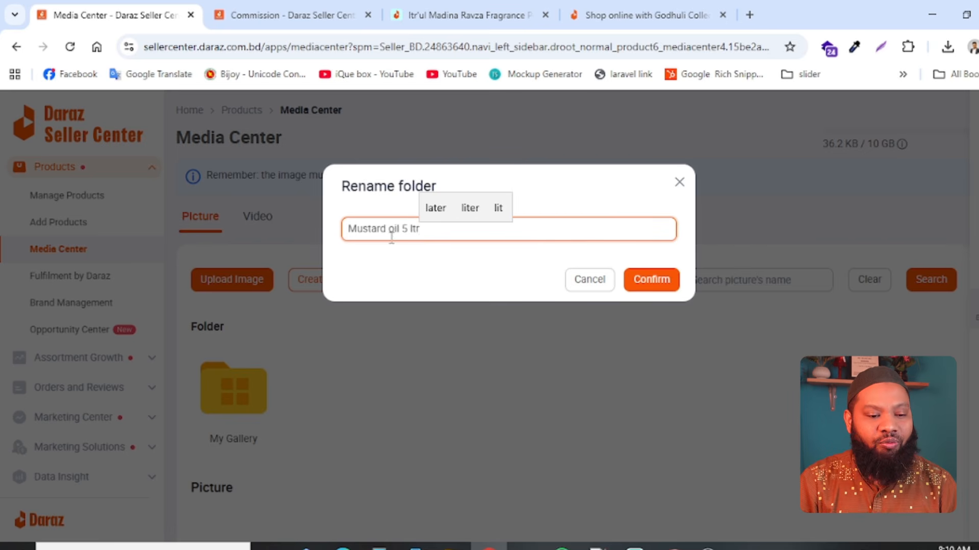
{"action": "left_click", "coordinate": [659, 284]}
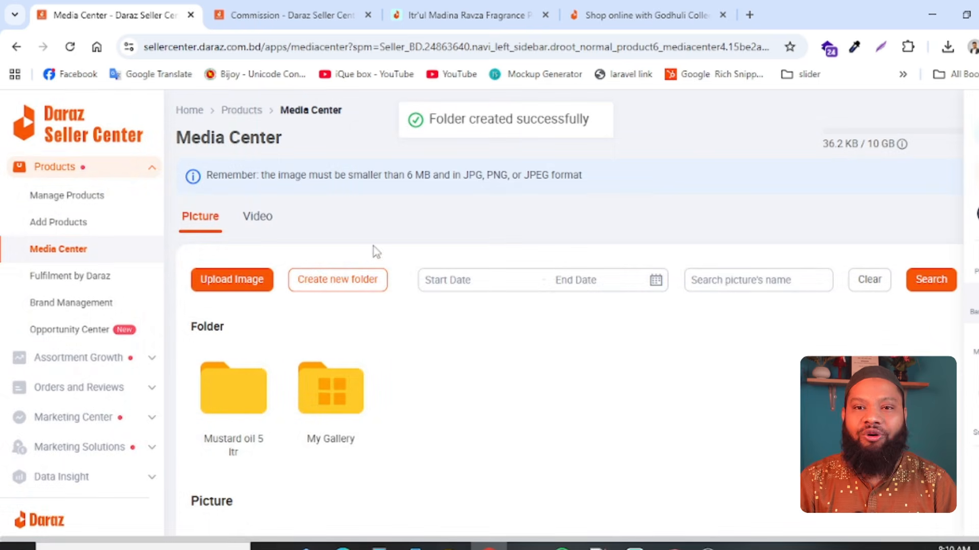
- Upload the image oil-5litr.jpg from Downloads into the "Mustard oil 5 ltr" folder
{"action": "left_click", "coordinate": [222, 390]}
{"action": "left_click", "coordinate": [220, 283]}
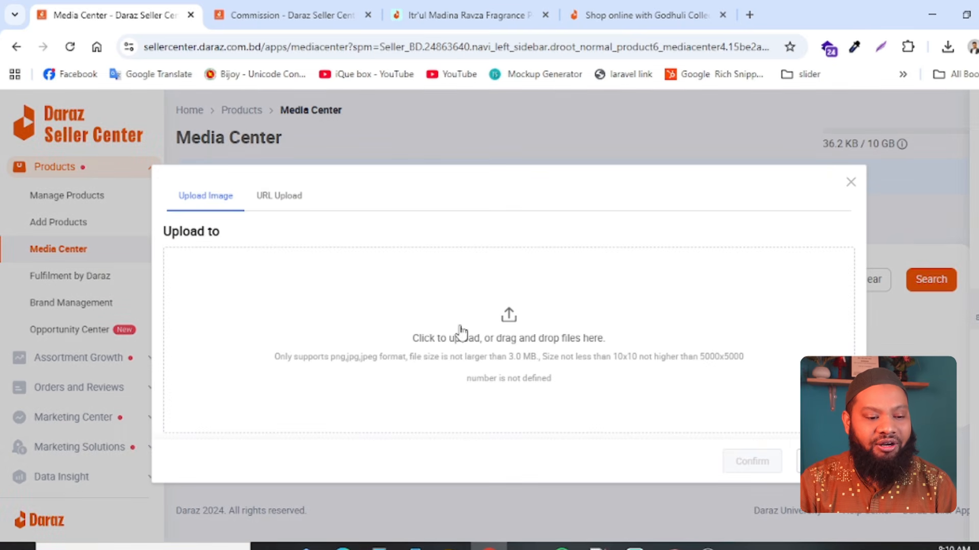
{"action": "left_click", "coordinate": [509, 320]}
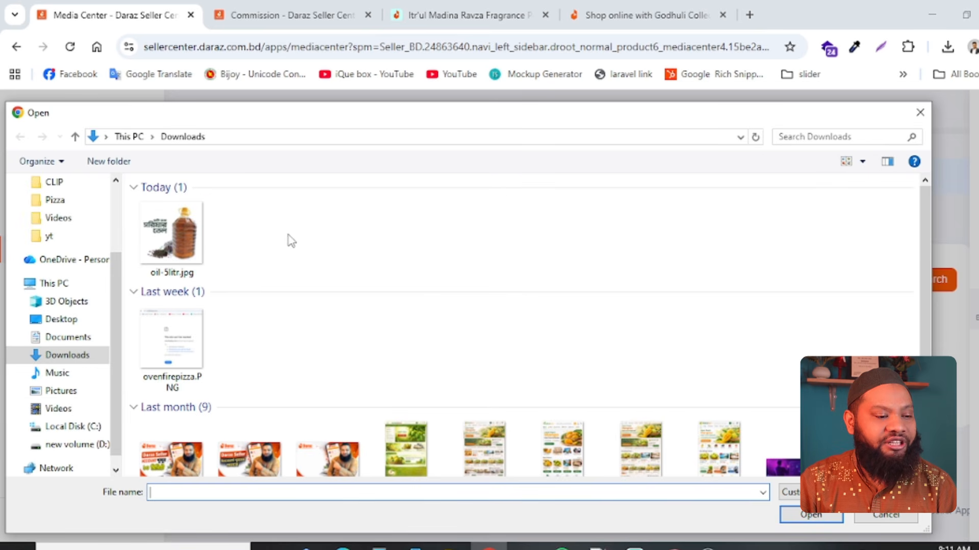
{"action": "left_click_drag", "start_coordinate": [290, 243], "coordinate": [138, 241]}
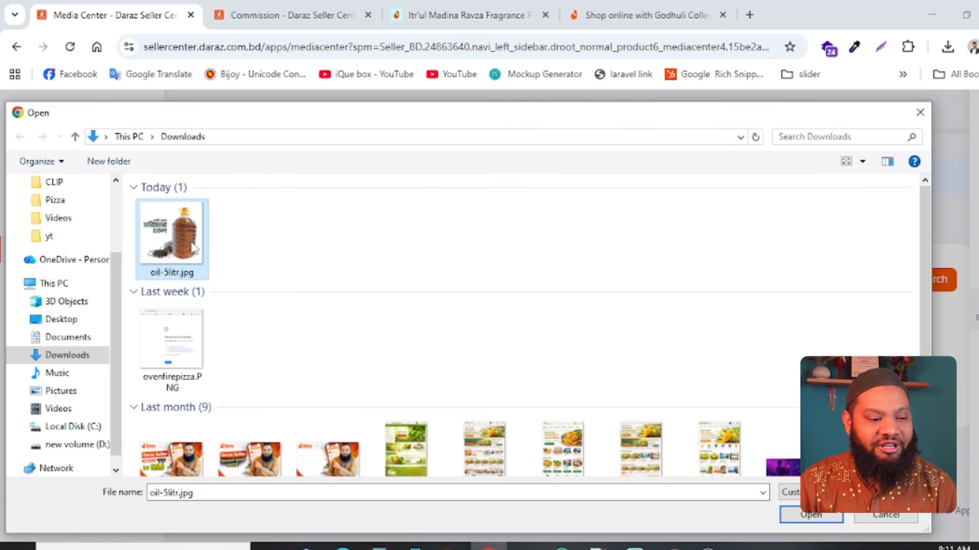
{"action": "left_click", "coordinate": [810, 516]}
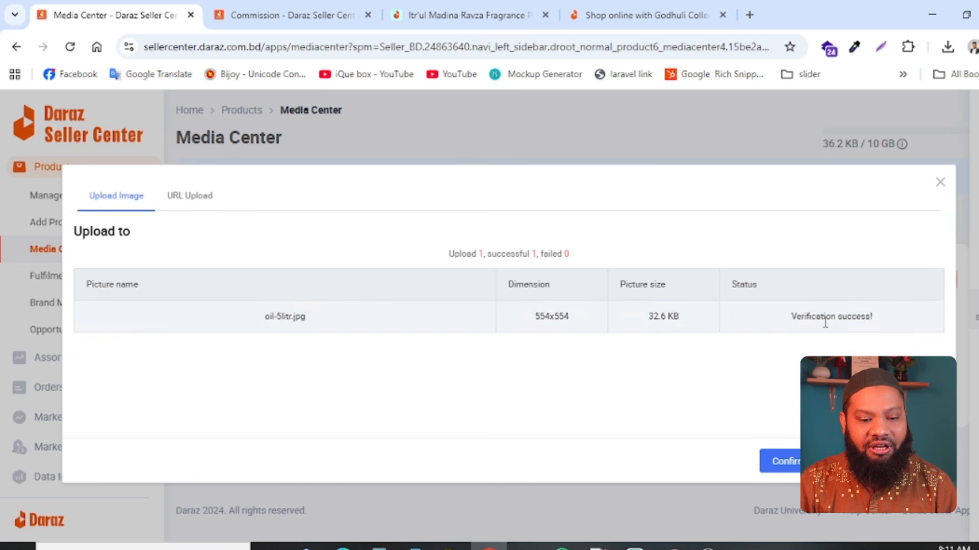
{"action": "left_click_drag", "start_coordinate": [790, 316], "coordinate": [895, 328]}
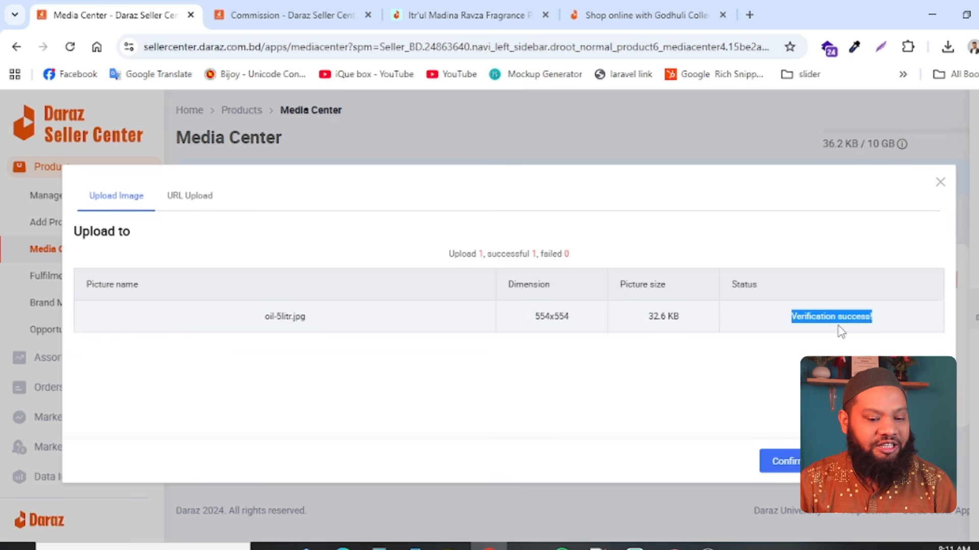
{"action": "left_click", "coordinate": [785, 466]}
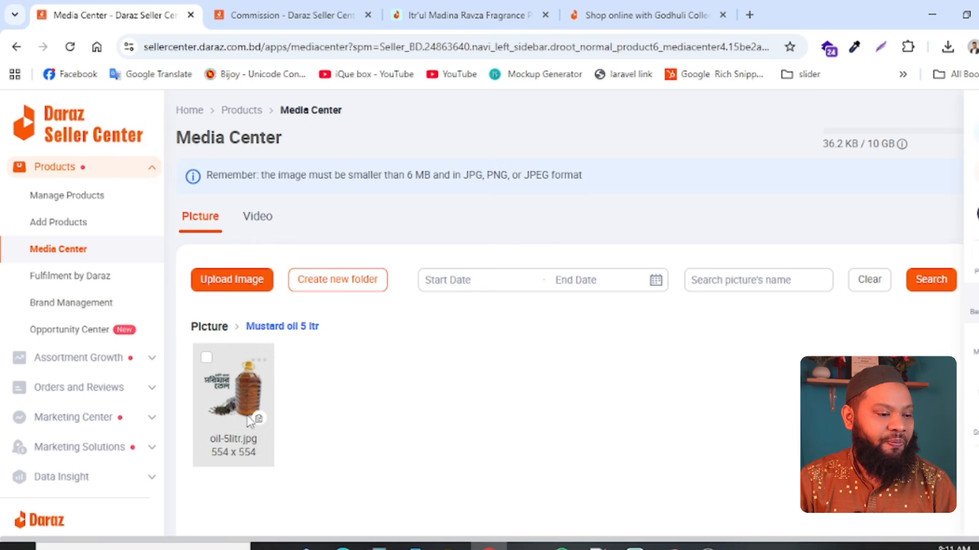
- Start adding a product and set its name to "Organic Mustard Oil - 5 Liter", copied from the live mustard oil listing
{"action": "left_click", "coordinate": [45, 226]}
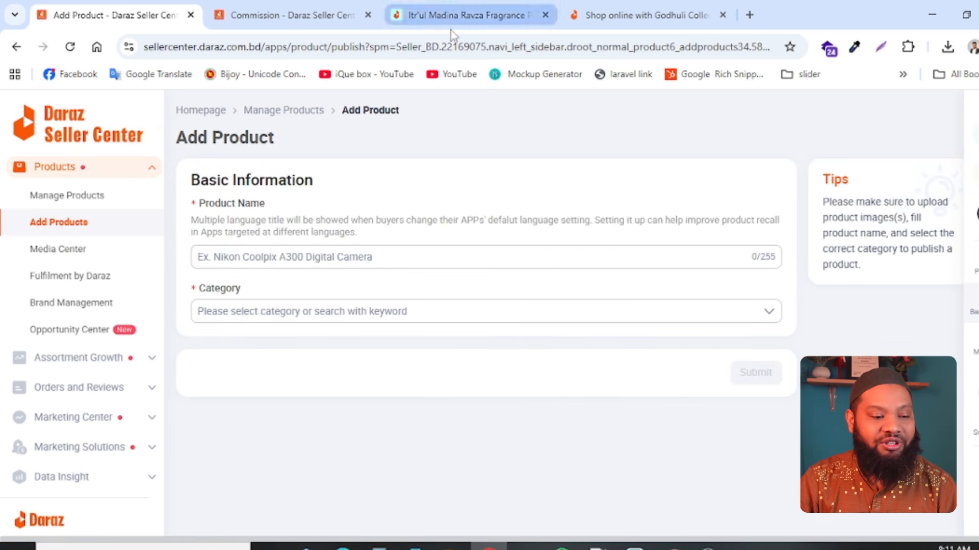
{"action": "left_click", "coordinate": [396, 257]}
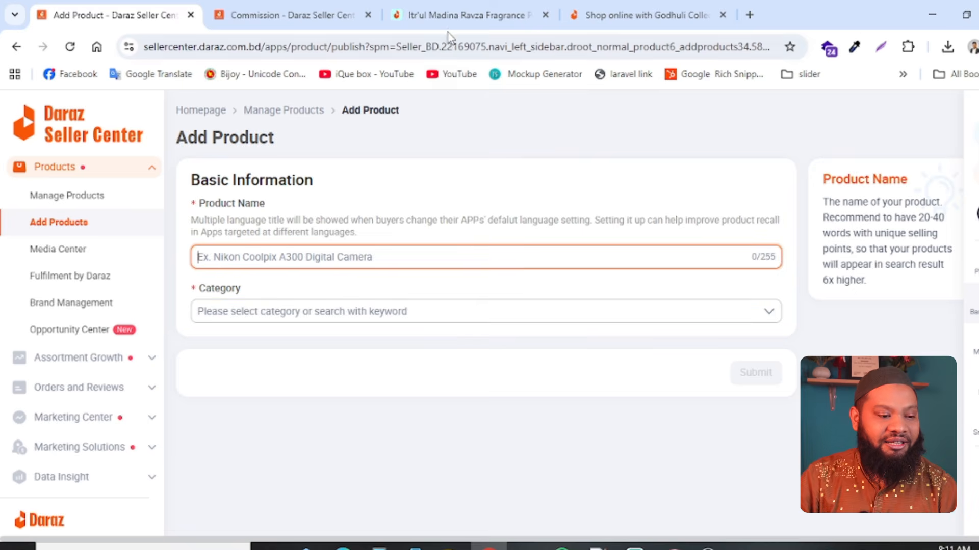
{"action": "left_click", "coordinate": [453, 16]}
{"action": "scroll", "coordinate": [438, 168], "scroll_direction": "down", "scroll_amount": 10}
{"action": "scroll", "coordinate": [430, 184], "scroll_direction": "up", "scroll_amount": 10}
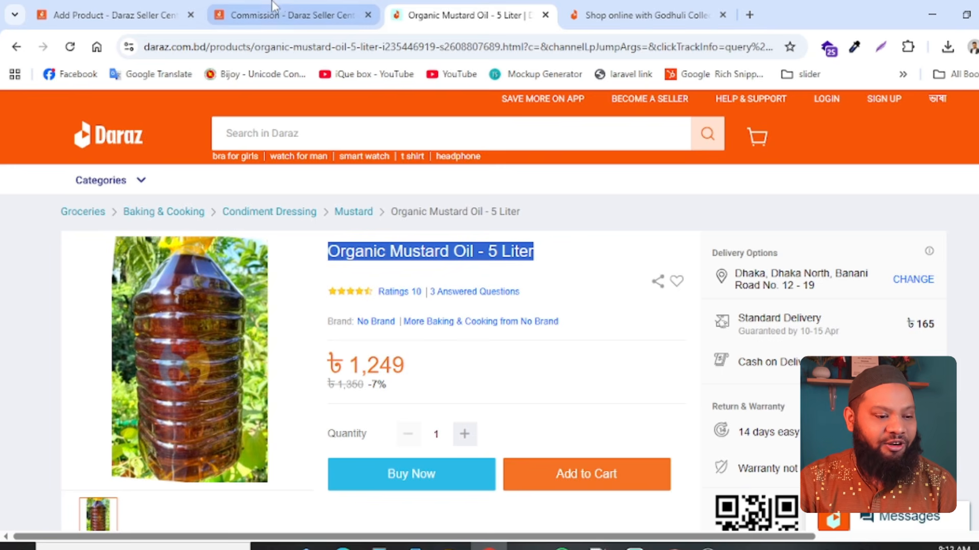
{"action": "left_click", "coordinate": [148, 12]}
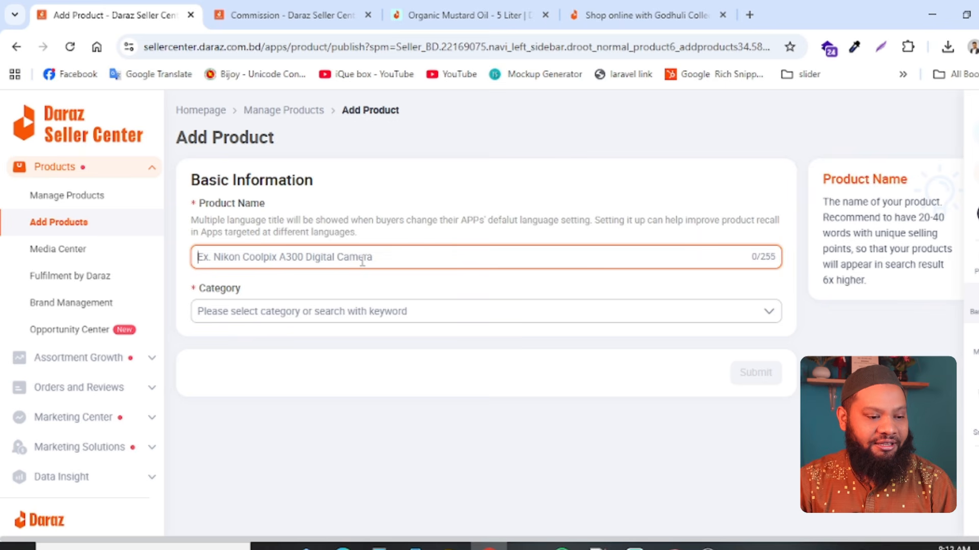
{"action": "type", "text": "Organic Mustard Oil - 5 Liter"}
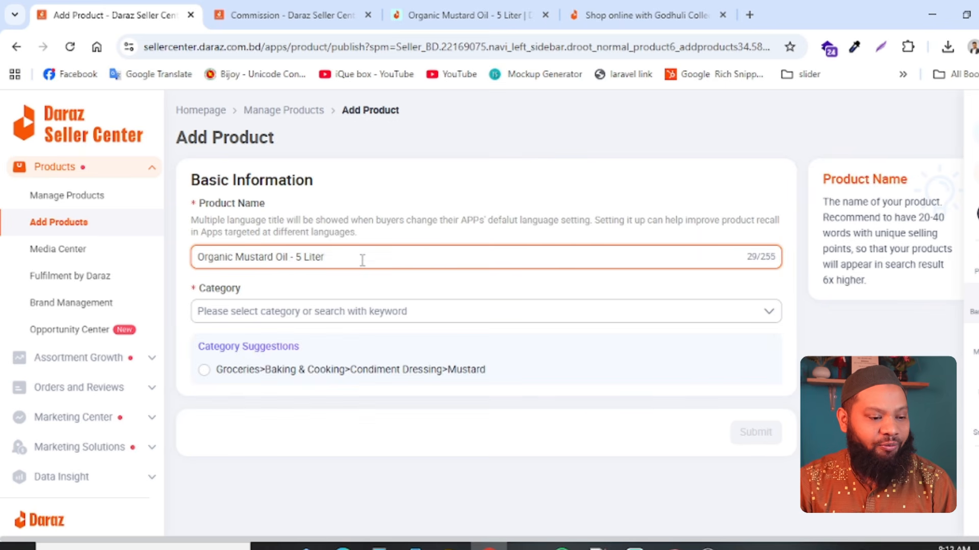
- Search the product categories for "oil" and "grocery", and clear the search
{"action": "left_click", "coordinate": [331, 312]}
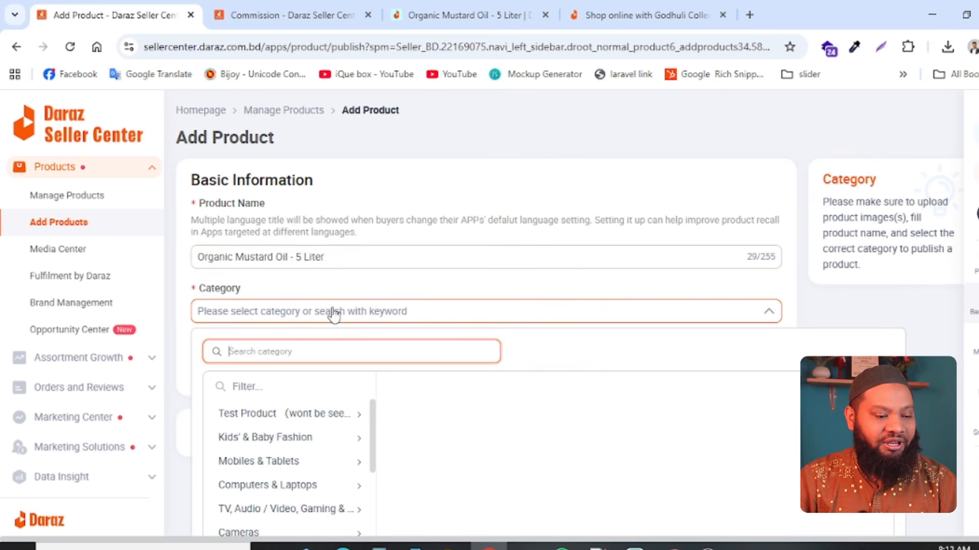
{"action": "type", "text": "oil"}
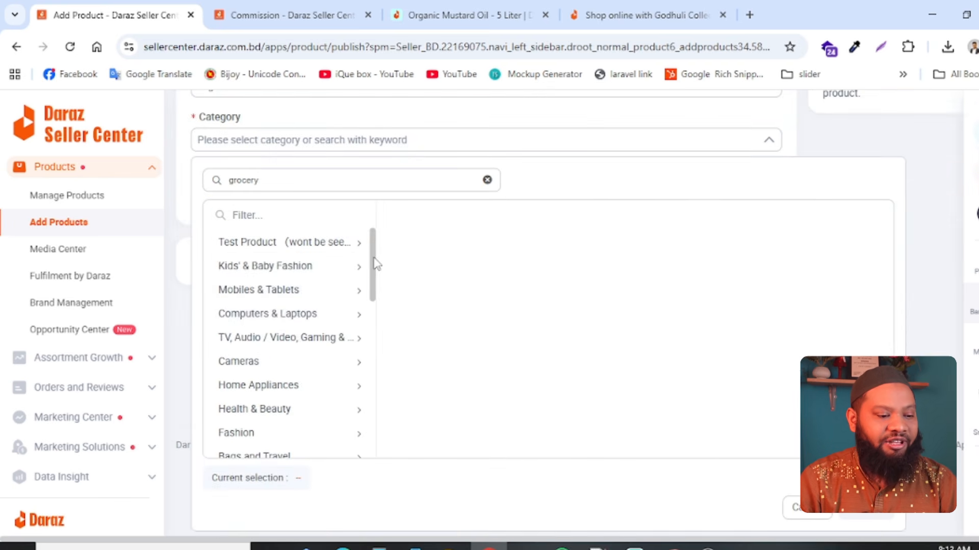
{"action": "scroll", "coordinate": [369, 270], "scroll_direction": "down", "scroll_amount": 8}
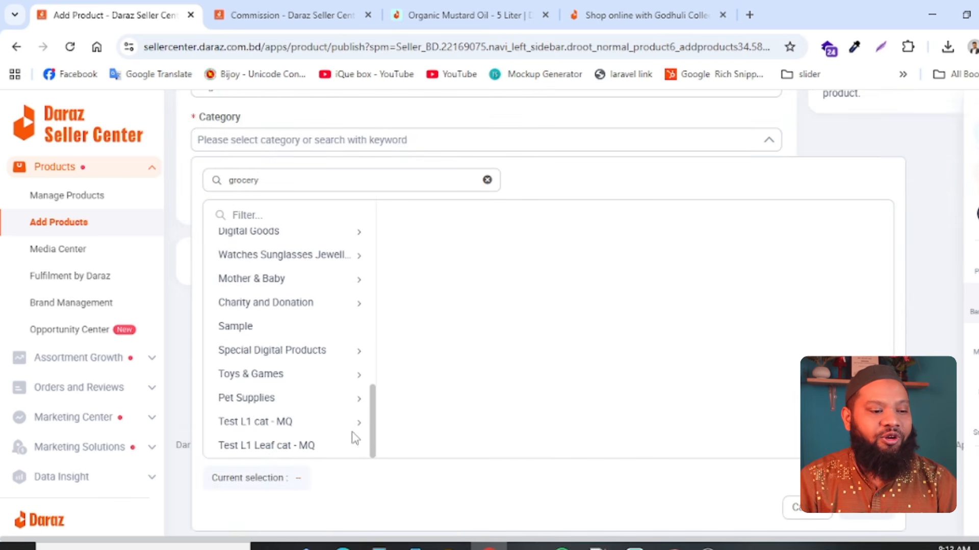
{"action": "scroll", "coordinate": [355, 438], "scroll_direction": "up", "scroll_amount": 10}
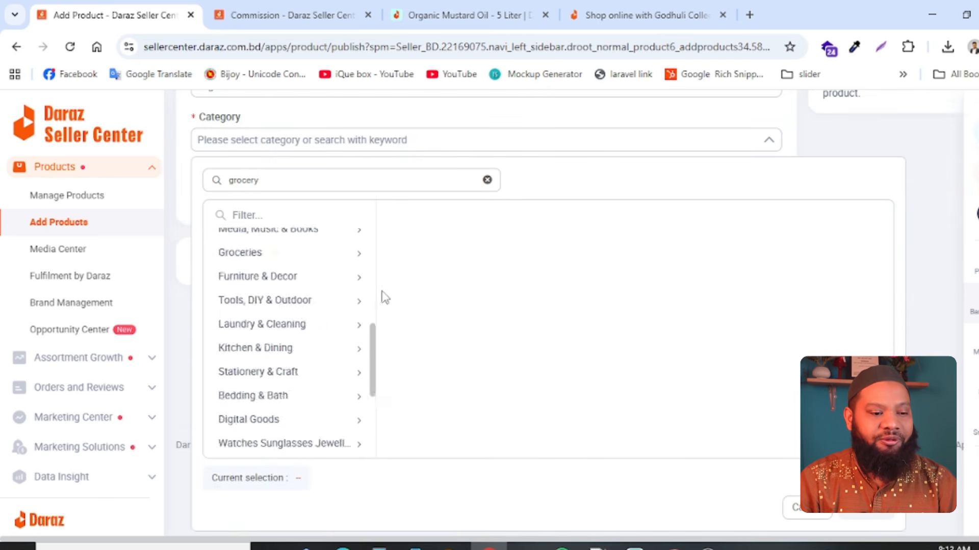
{"action": "left_click", "coordinate": [487, 180]}
{"action": "left_click", "coordinate": [708, 322]}
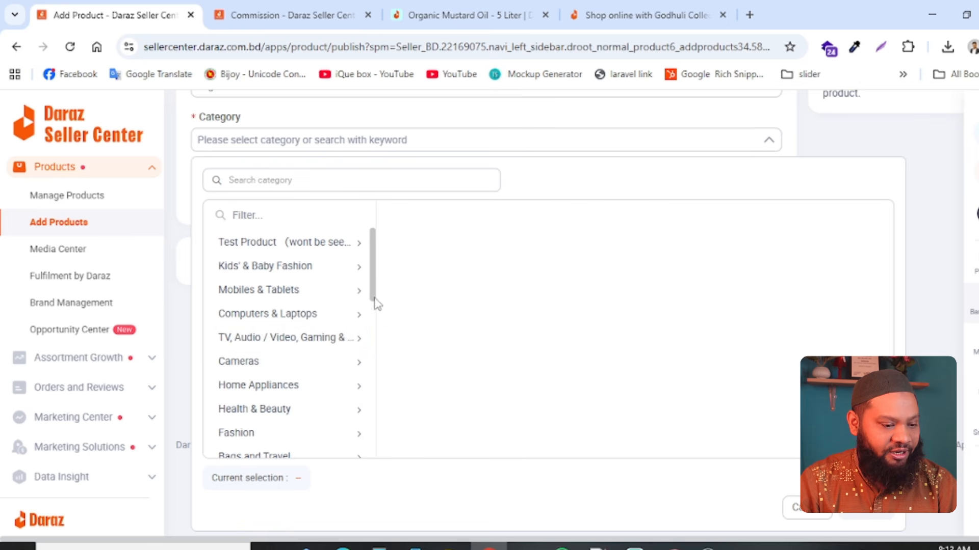
- Set the product category to Groceries > Baking & Cooking > Cooking Ingredients > Oil & Ghee > Mustard Oil
{"action": "left_click_drag", "start_coordinate": [373, 306], "coordinate": [372, 385]}
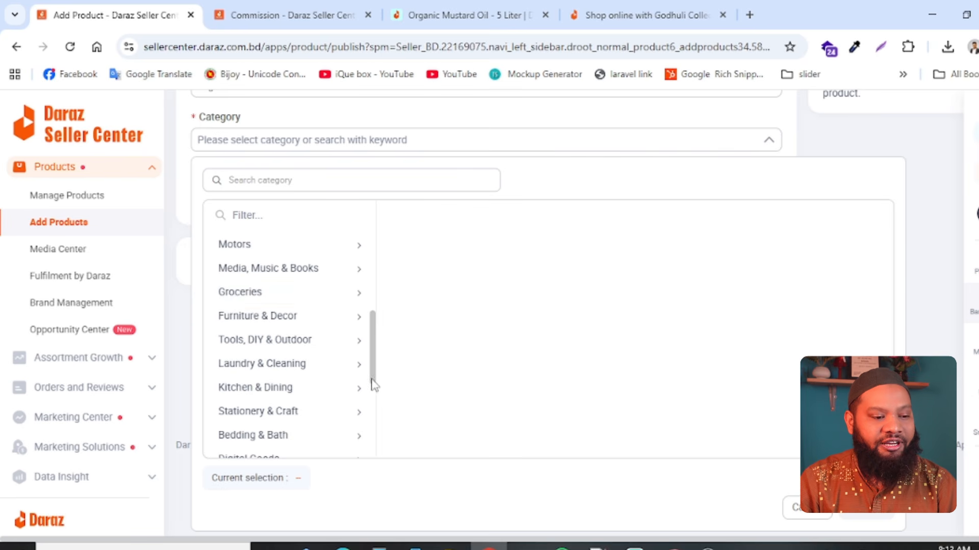
{"action": "left_click", "coordinate": [350, 294]}
{"action": "scroll", "coordinate": [349, 291], "scroll_direction": "up", "scroll_amount": 1}
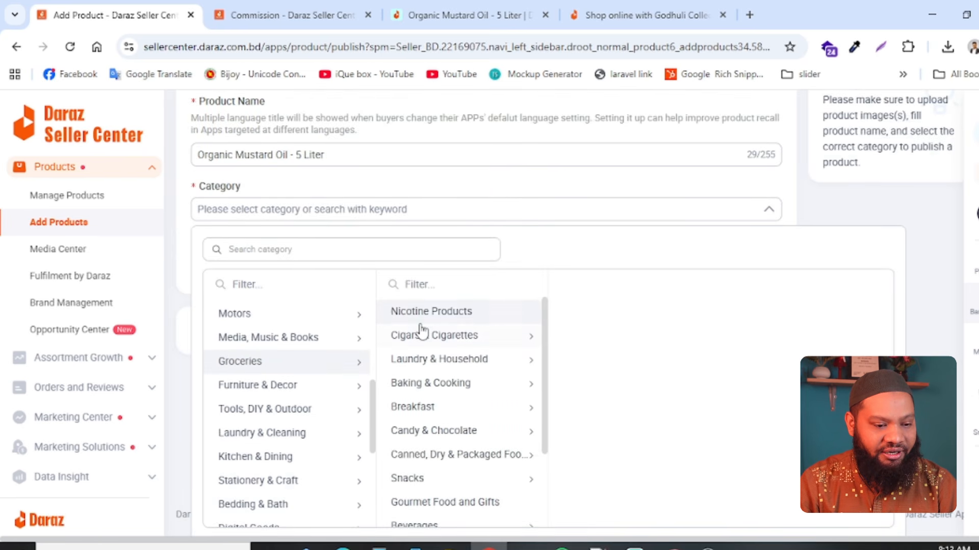
{"action": "scroll", "coordinate": [438, 336], "scroll_direction": "down", "scroll_amount": 1}
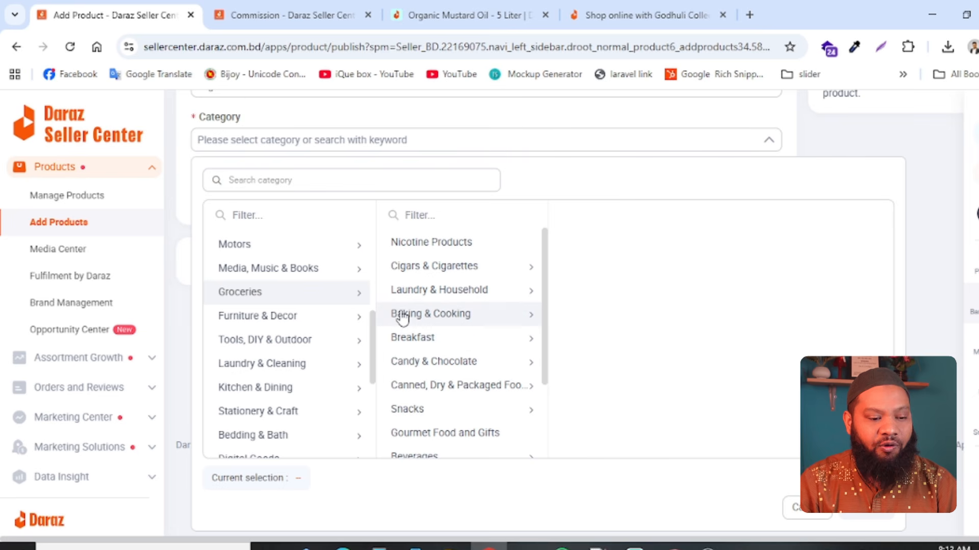
{"action": "left_click", "coordinate": [511, 324]}
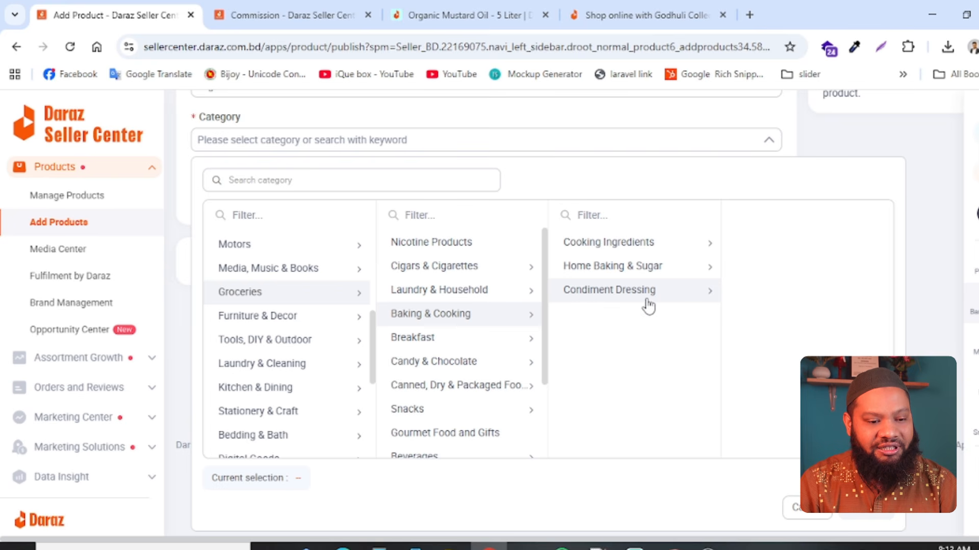
{"action": "left_click", "coordinate": [633, 250]}
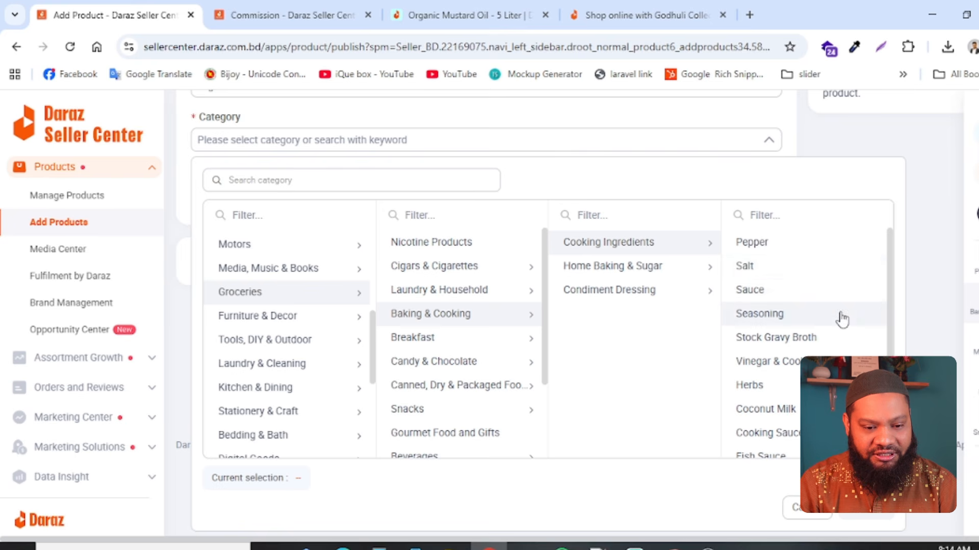
{"action": "left_click_drag", "start_coordinate": [889, 277], "coordinate": [889, 359]}
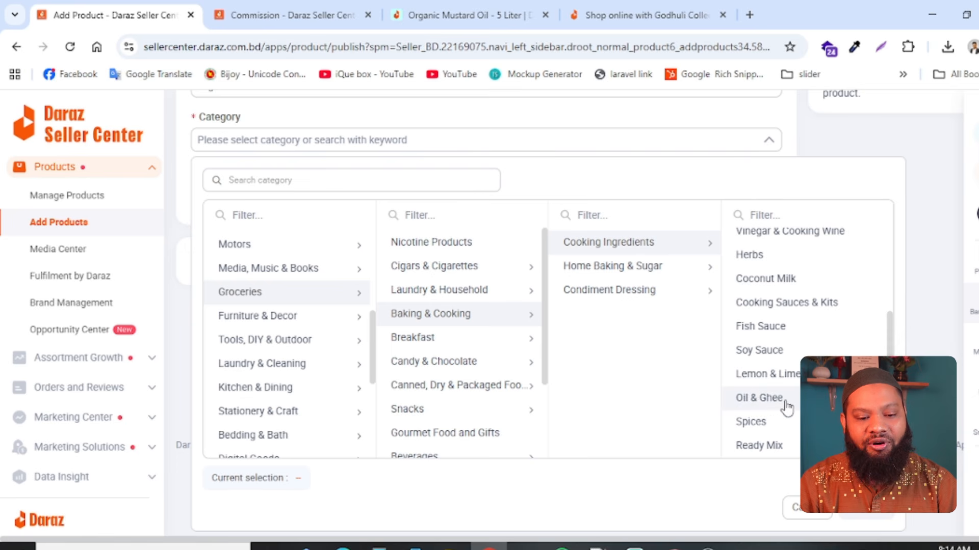
{"action": "left_click", "coordinate": [765, 403]}
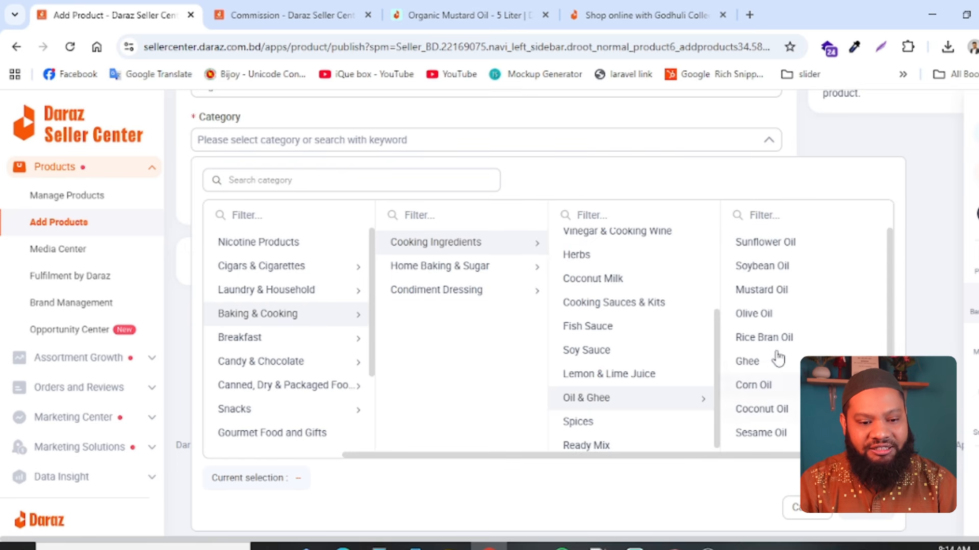
{"action": "left_click", "coordinate": [759, 296]}
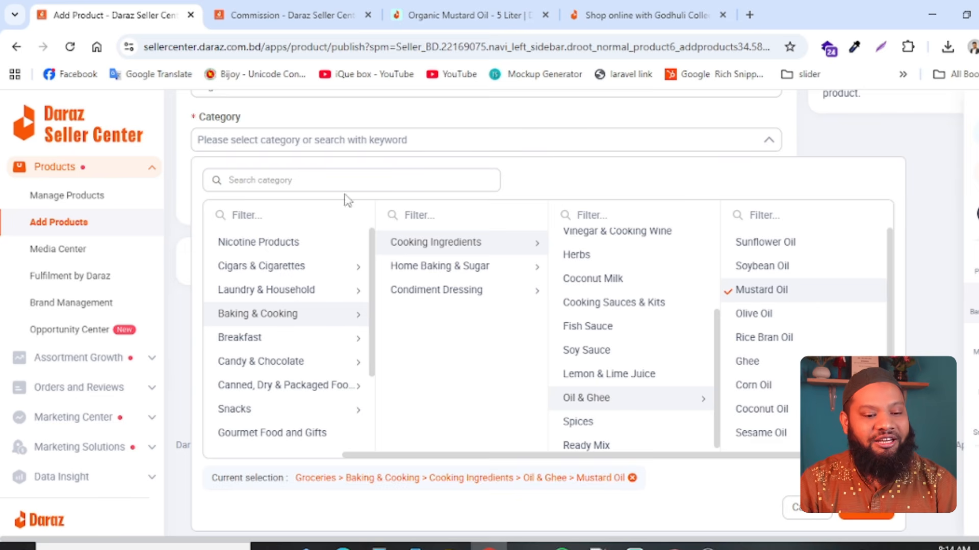
{"action": "left_click", "coordinate": [311, 183]}
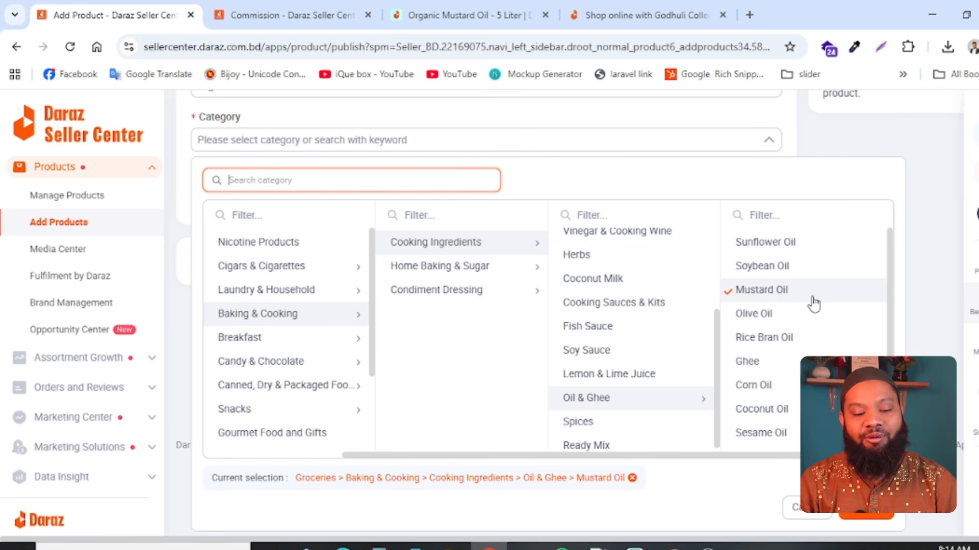
{"action": "left_click", "coordinate": [860, 519]}
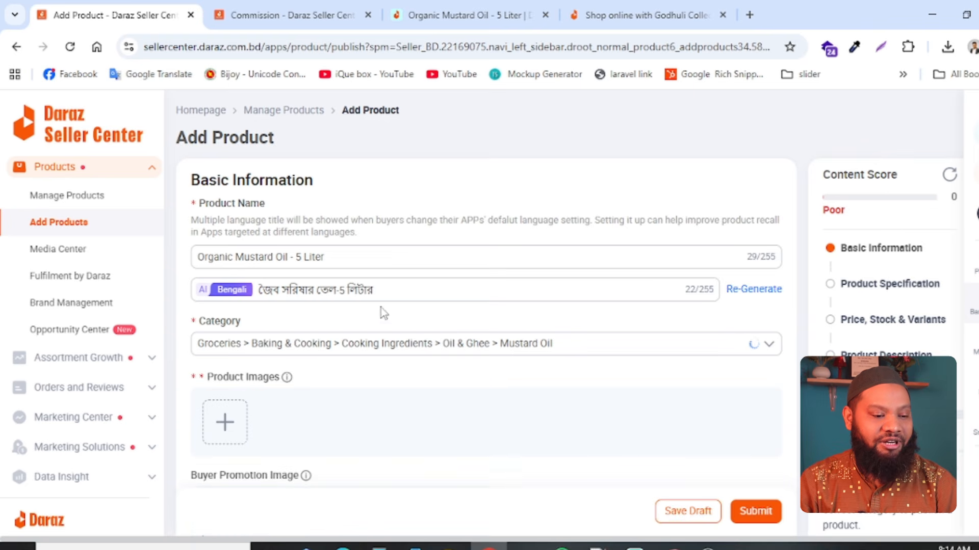
- Upload oil-5litr.jpg from Downloads as the first product image
{"action": "scroll", "coordinate": [357, 357], "scroll_direction": "down", "scroll_amount": 5}
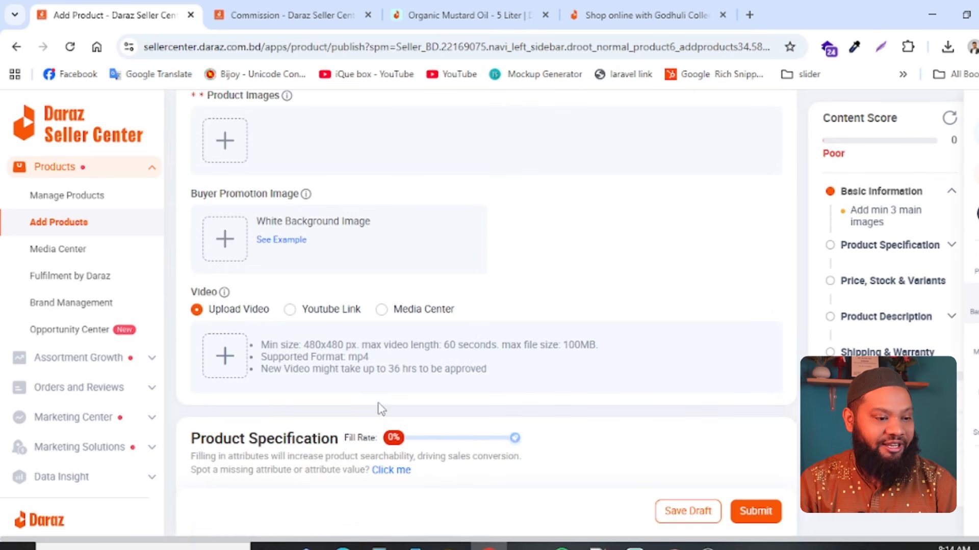
{"action": "scroll", "coordinate": [418, 341], "scroll_direction": "up", "scroll_amount": 5}
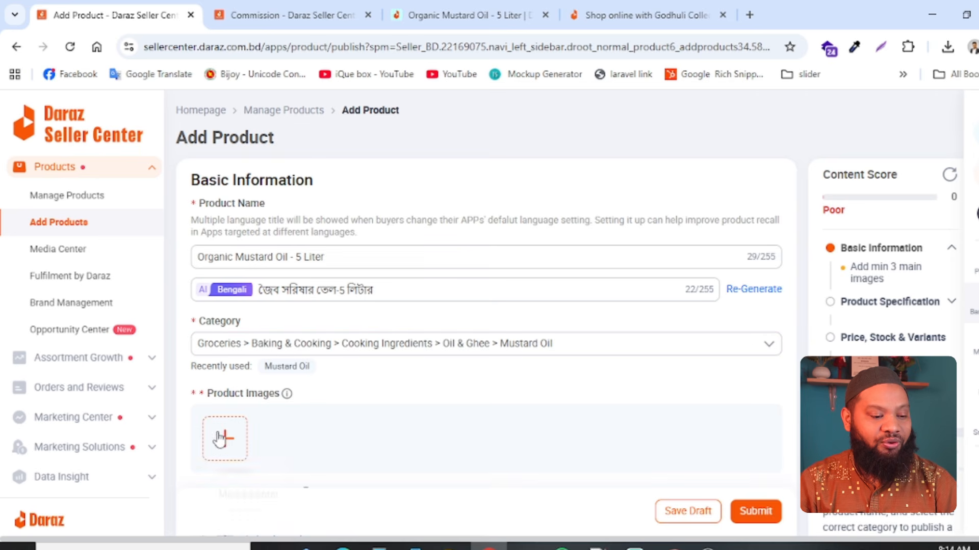
{"action": "mouse_move", "coordinate": [224, 436]}
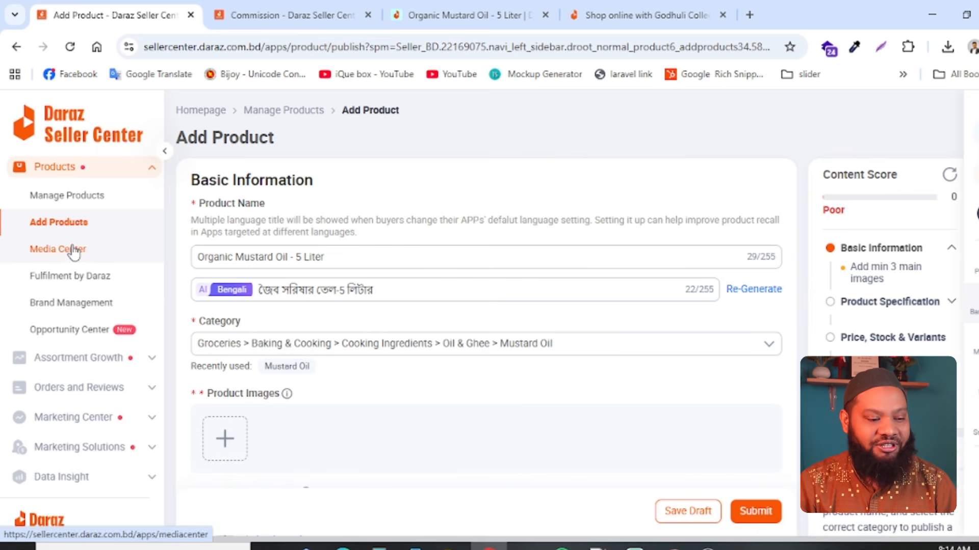
{"action": "left_click", "coordinate": [226, 439]}
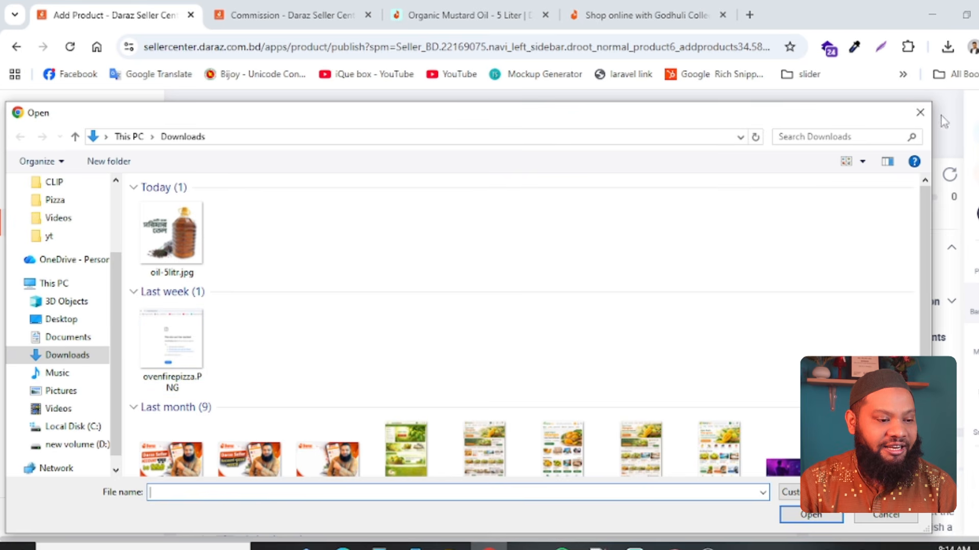
{"action": "left_click", "coordinate": [185, 230]}
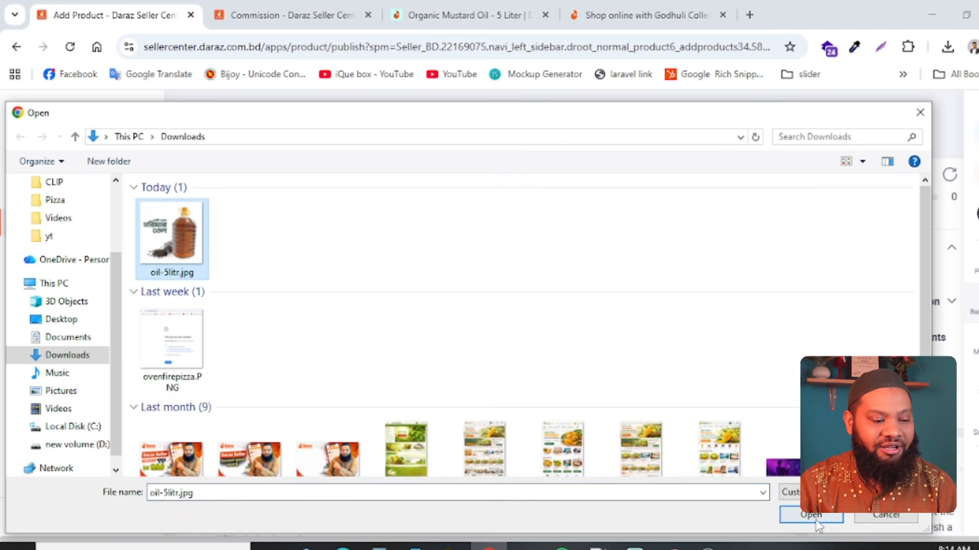
{"action": "left_click", "coordinate": [813, 515]}
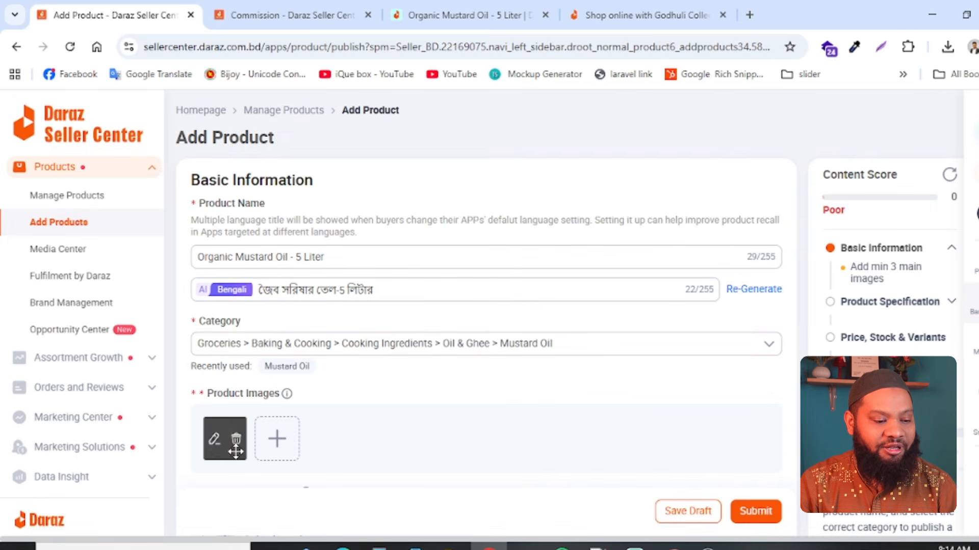
- Browse the Media Center folders and add the bottle picture from My Gallery as the second product image
{"action": "left_click", "coordinate": [273, 442]}
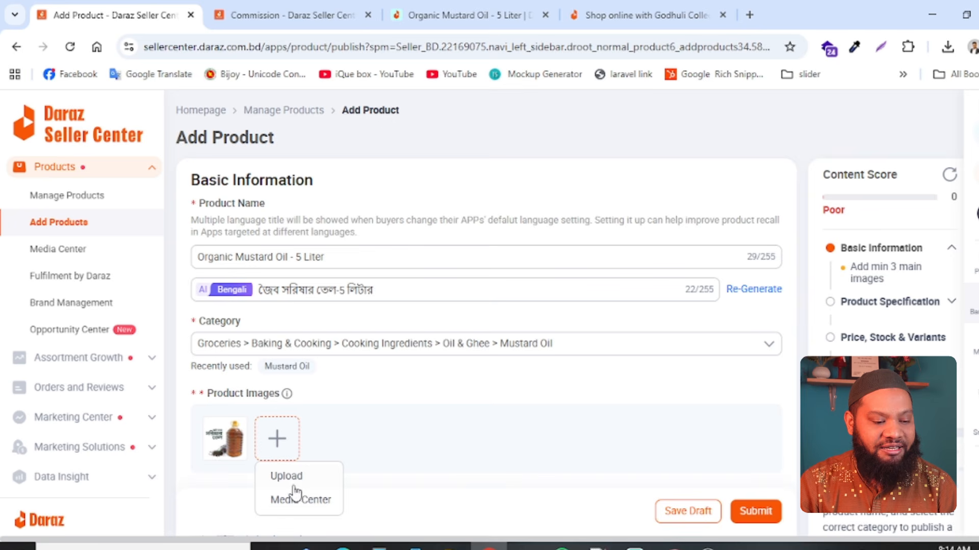
{"action": "left_click", "coordinate": [316, 501]}
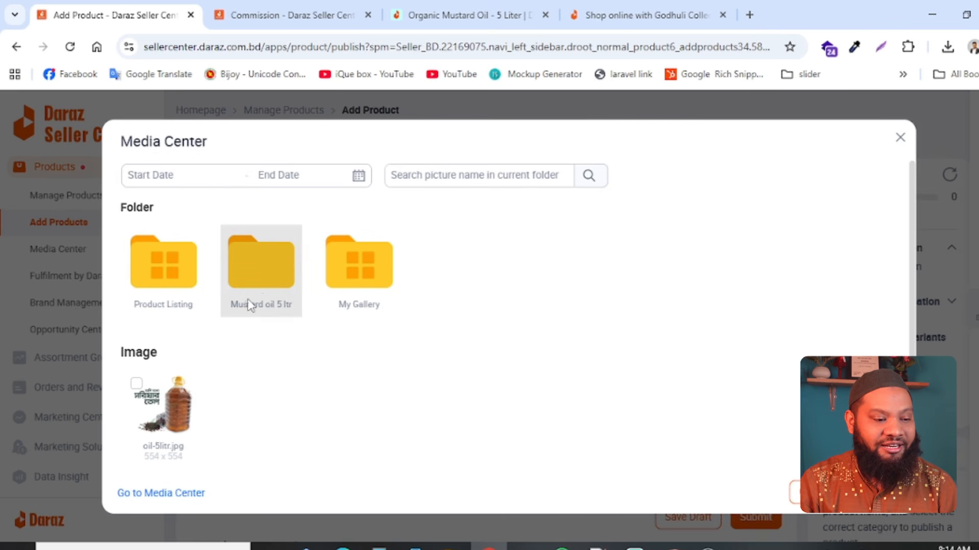
{"action": "left_click", "coordinate": [185, 280]}
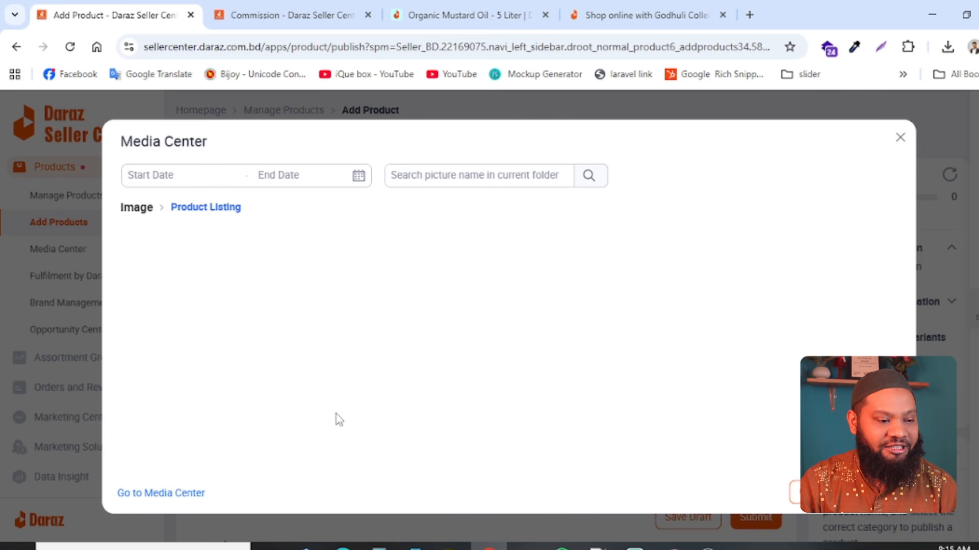
{"action": "left_click", "coordinate": [147, 212]}
{"action": "left_click", "coordinate": [264, 285]}
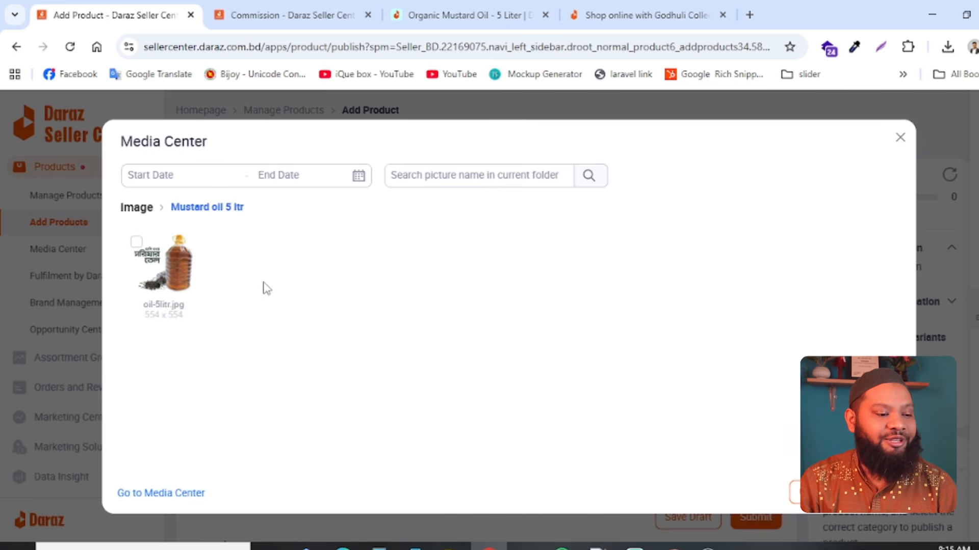
{"action": "left_click", "coordinate": [141, 210]}
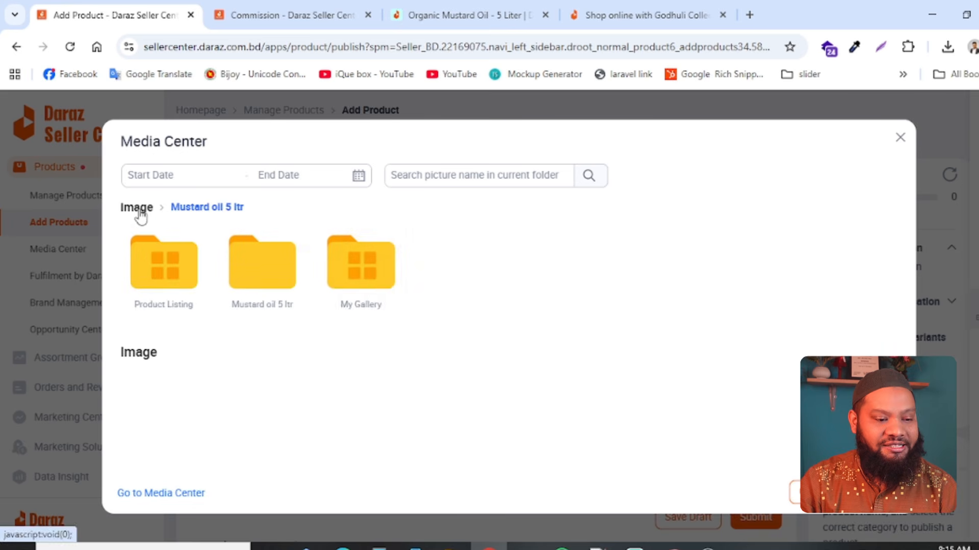
{"action": "left_click", "coordinate": [373, 284]}
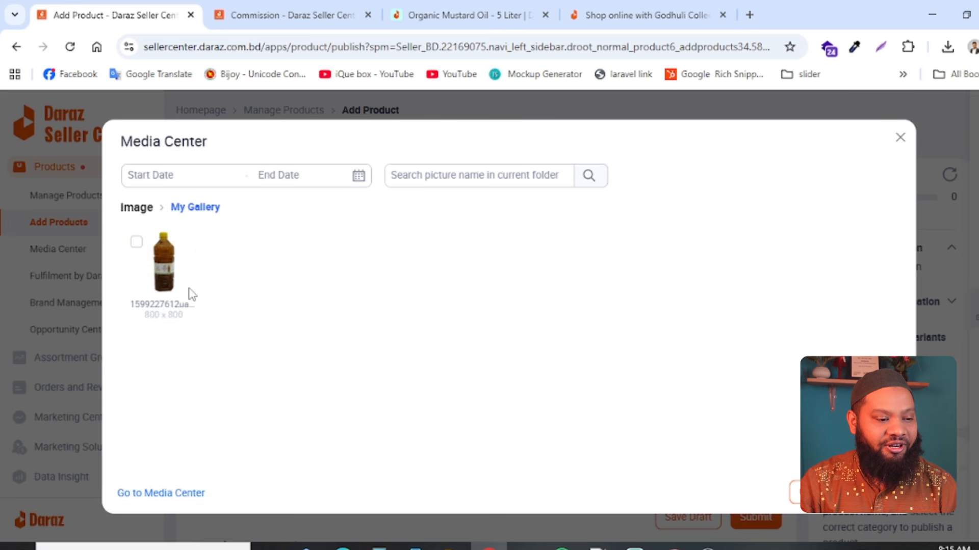
{"action": "left_click", "coordinate": [164, 265]}
{"action": "left_click", "coordinate": [876, 499]}
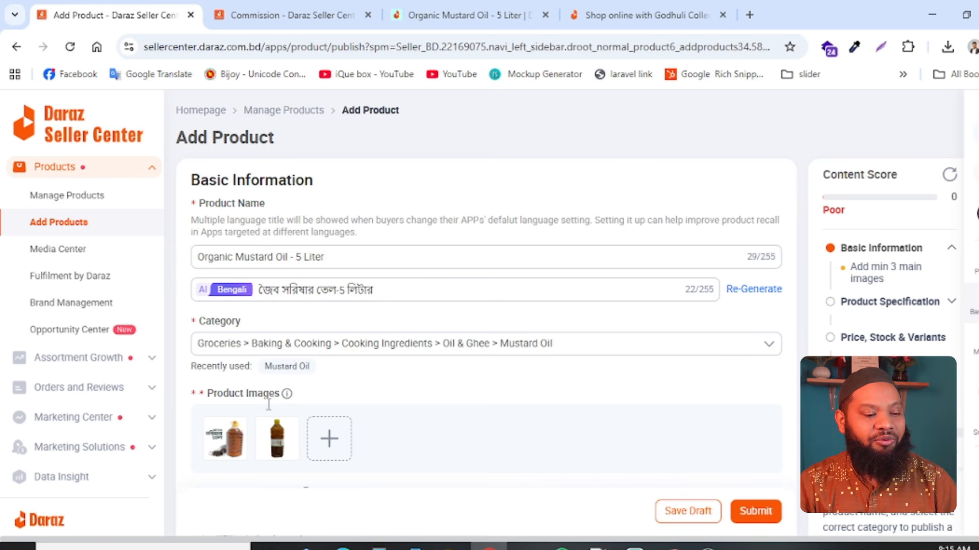
- View the example for the buyer promotion image and set the video source to Youtube Link
{"action": "scroll", "coordinate": [268, 404], "scroll_direction": "down", "scroll_amount": 5}
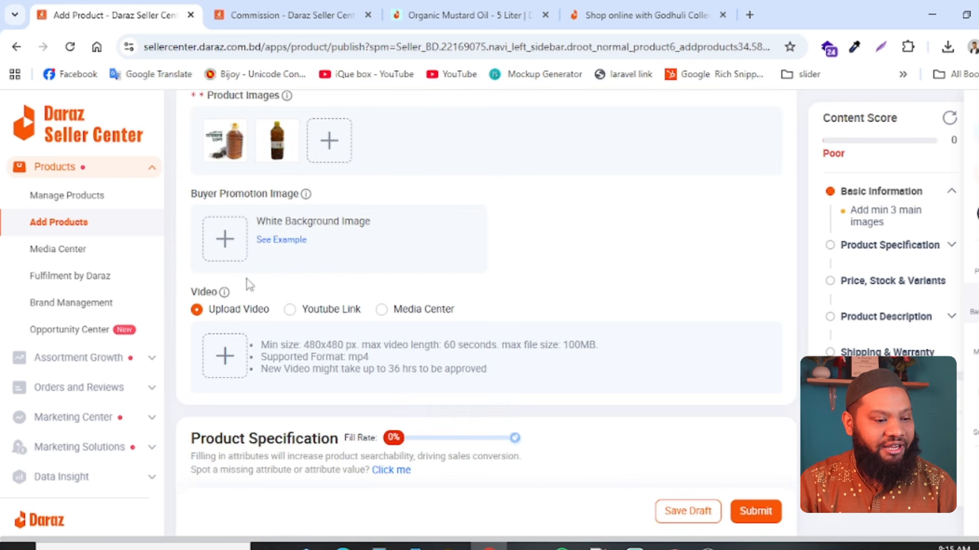
{"action": "left_click", "coordinate": [312, 240]}
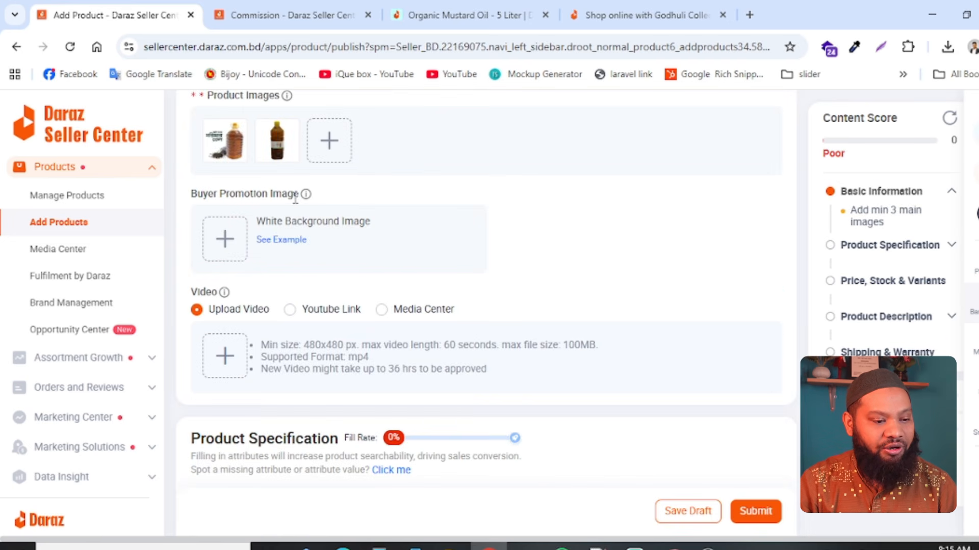
{"action": "mouse_move", "coordinate": [270, 244]}
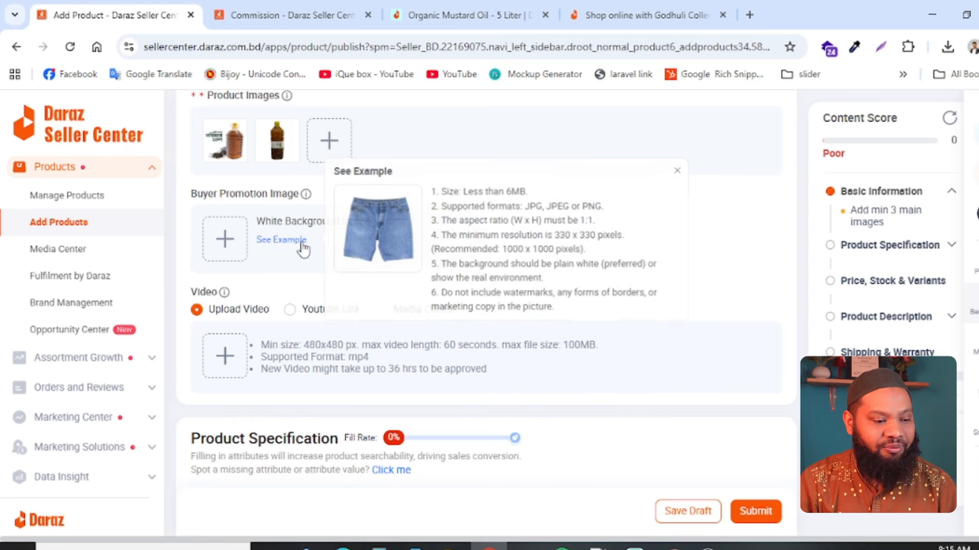
{"action": "left_click", "coordinate": [313, 313]}
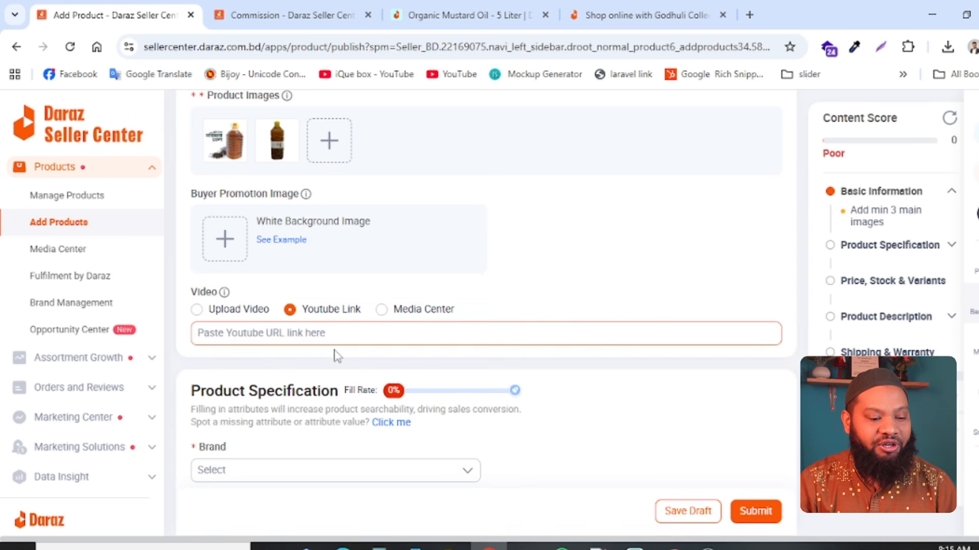
- Set the product's brand to No Brand in the product specification
{"action": "scroll", "coordinate": [428, 457], "scroll_direction": "down", "scroll_amount": 5}
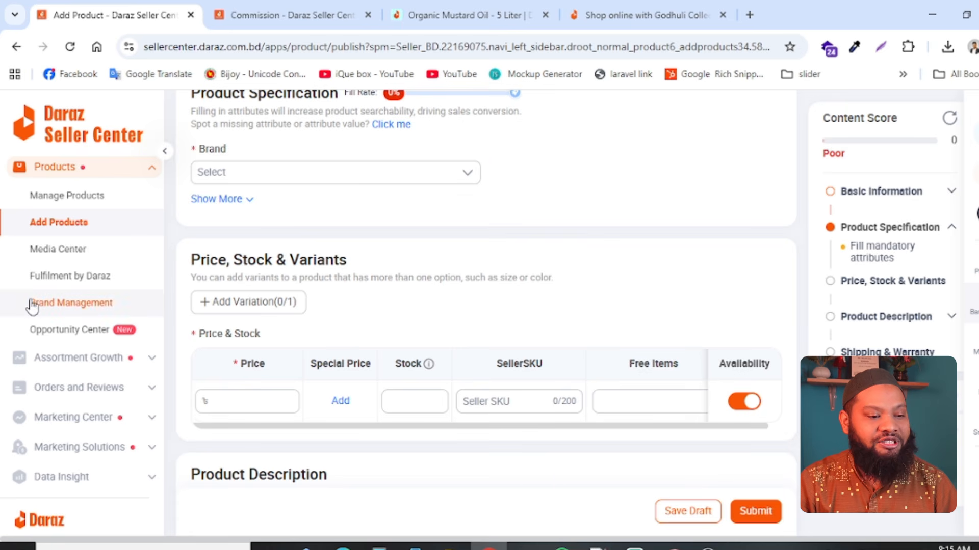
{"action": "left_click", "coordinate": [358, 176]}
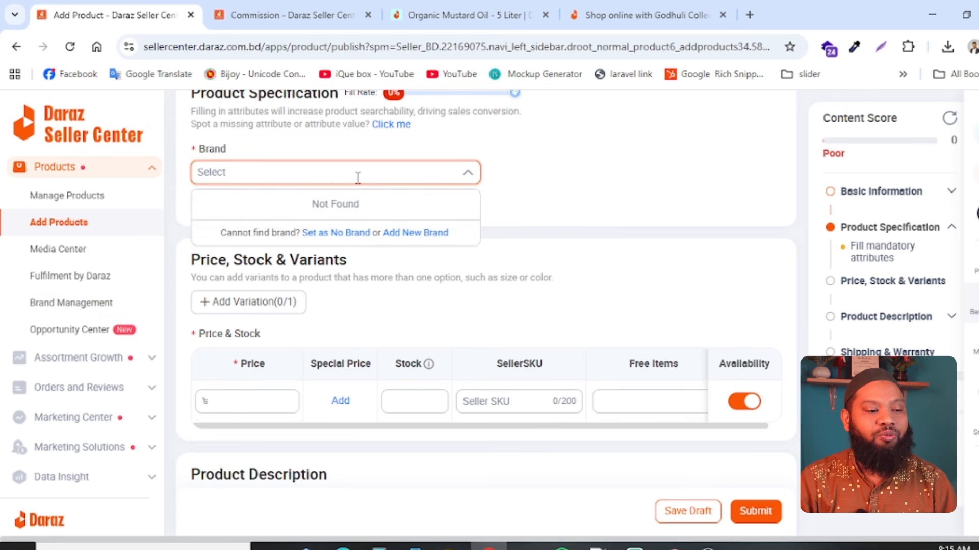
{"action": "left_click", "coordinate": [637, 184]}
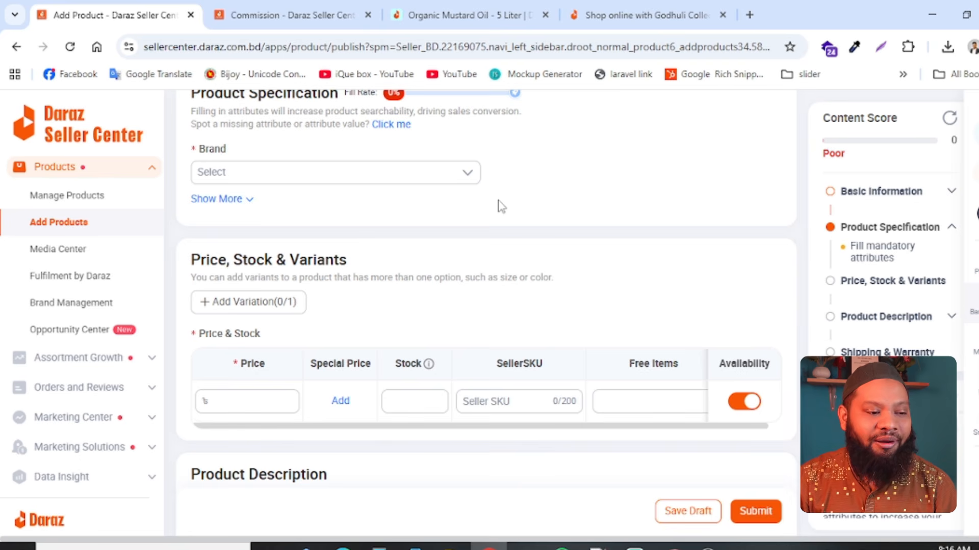
{"action": "left_click", "coordinate": [466, 182]}
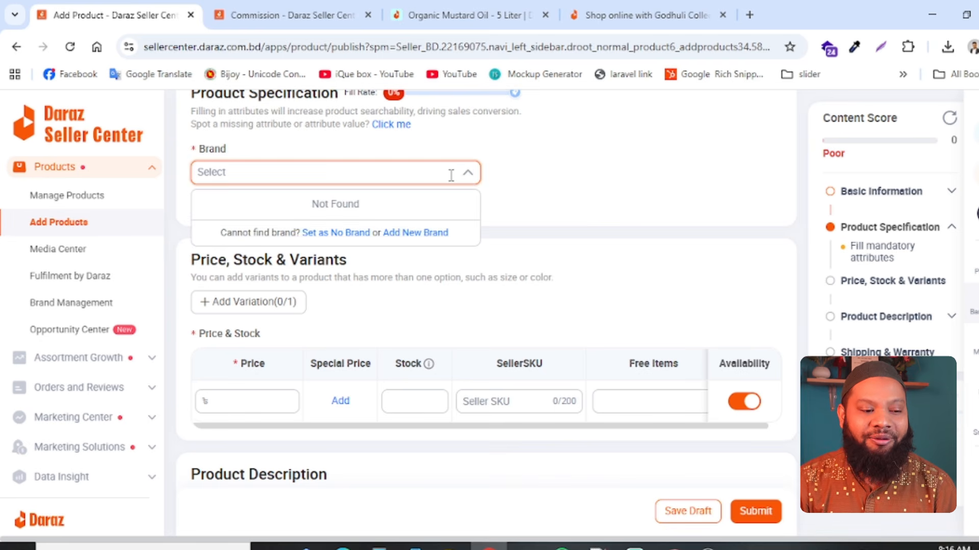
{"action": "left_click", "coordinate": [340, 234]}
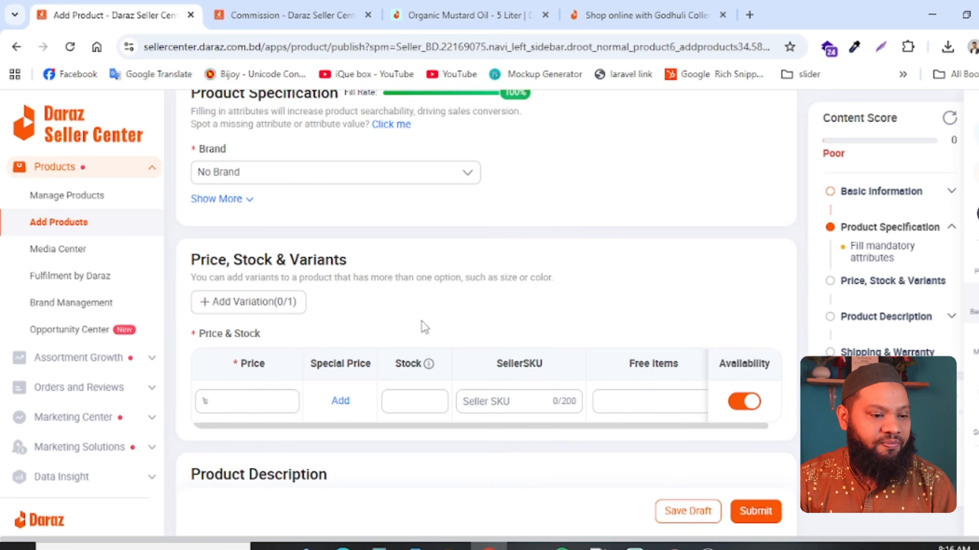
{"action": "scroll", "coordinate": [323, 291], "scroll_direction": "up", "scroll_amount": 5}
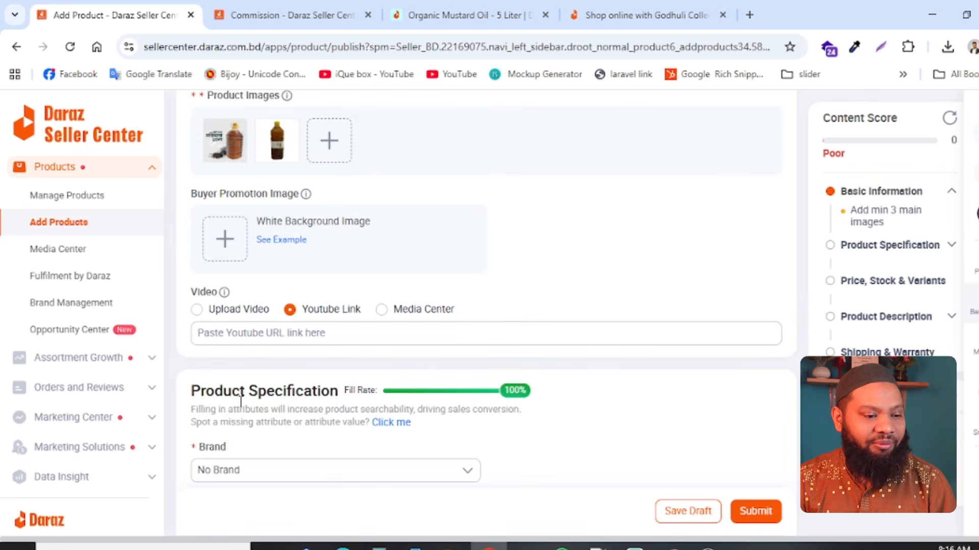
{"action": "scroll", "coordinate": [290, 372], "scroll_direction": "up", "scroll_amount": 5}
{"action": "scroll", "coordinate": [290, 372], "scroll_direction": "down", "scroll_amount": 5}
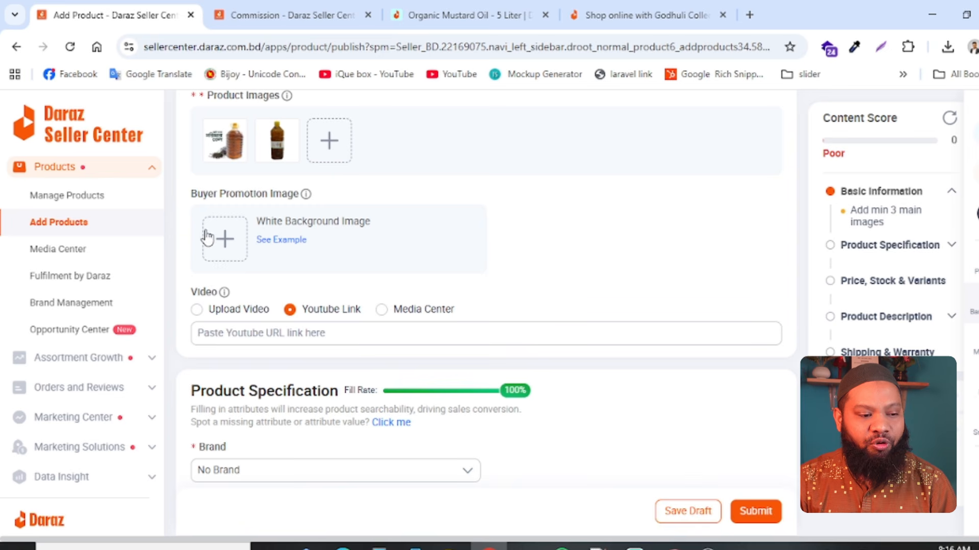
{"action": "left_click", "coordinate": [227, 240]}
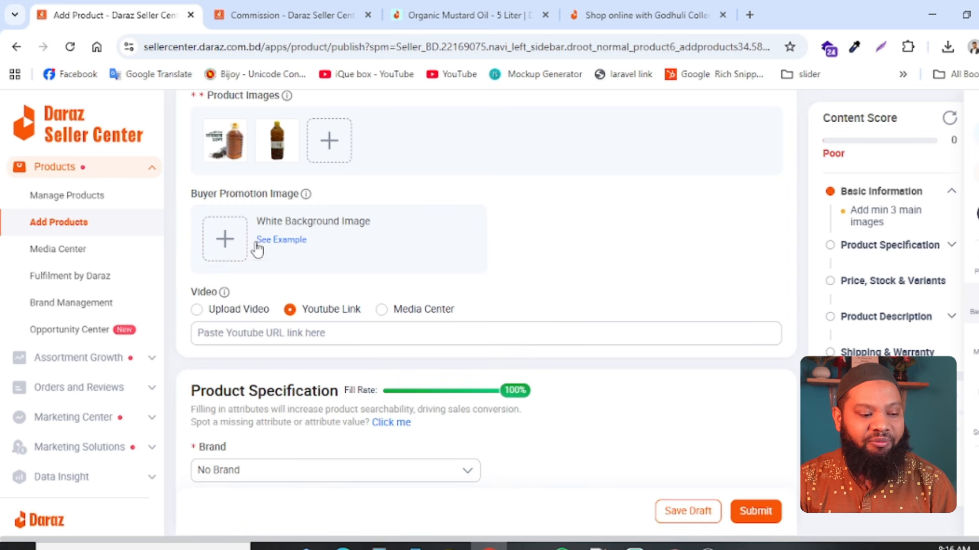
{"action": "scroll", "coordinate": [499, 337], "scroll_direction": "down", "scroll_amount": 5}
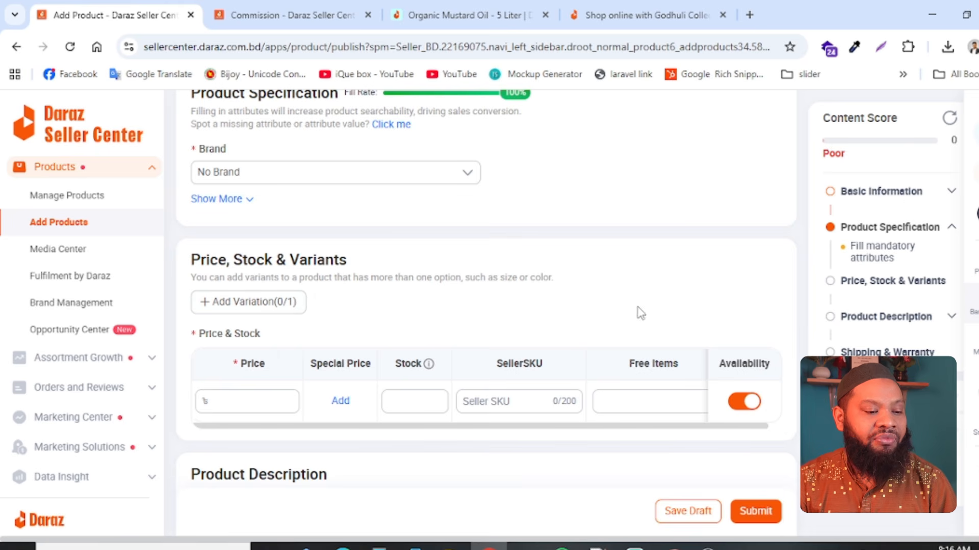
- Add a variation to the product and enter 2 as its variant name
{"action": "left_click", "coordinate": [217, 304]}
{"action": "scroll", "coordinate": [452, 400], "scroll_direction": "down", "scroll_amount": 6}
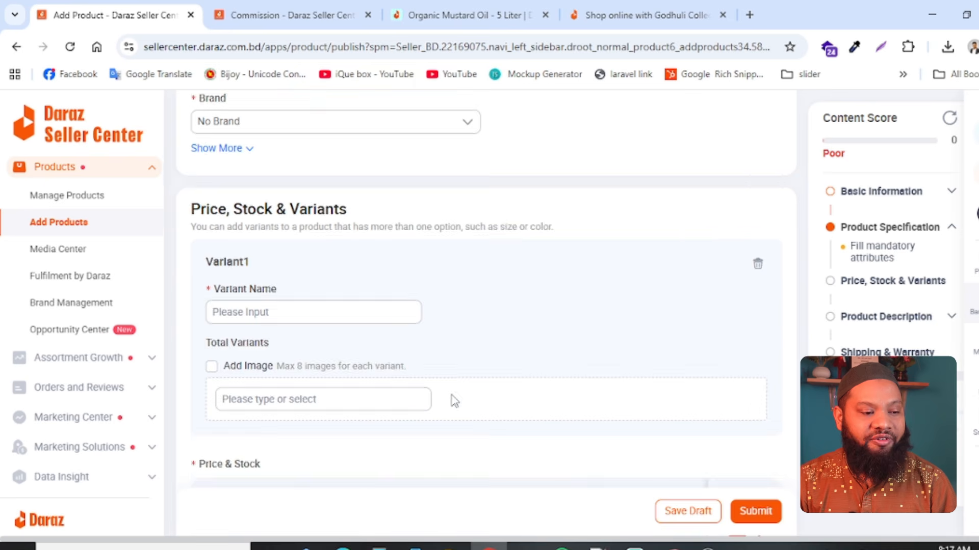
{"action": "scroll", "coordinate": [278, 291], "scroll_direction": "up", "scroll_amount": 6}
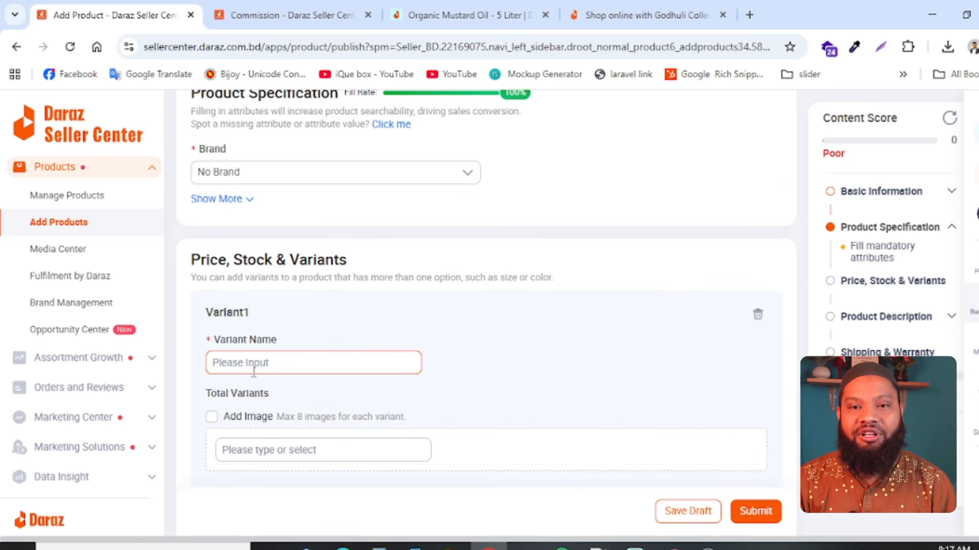
{"action": "left_click", "coordinate": [296, 368]}
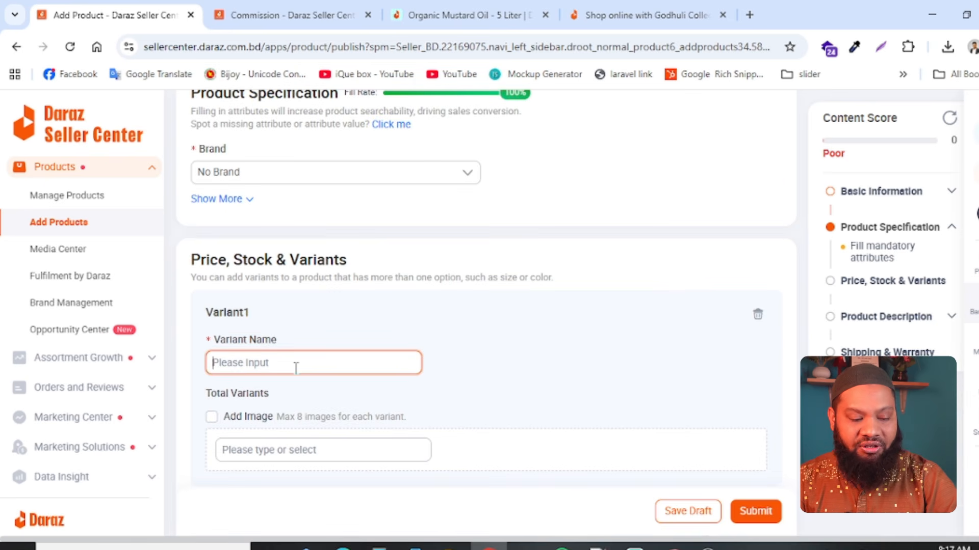
{"action": "type", "text": "2"}
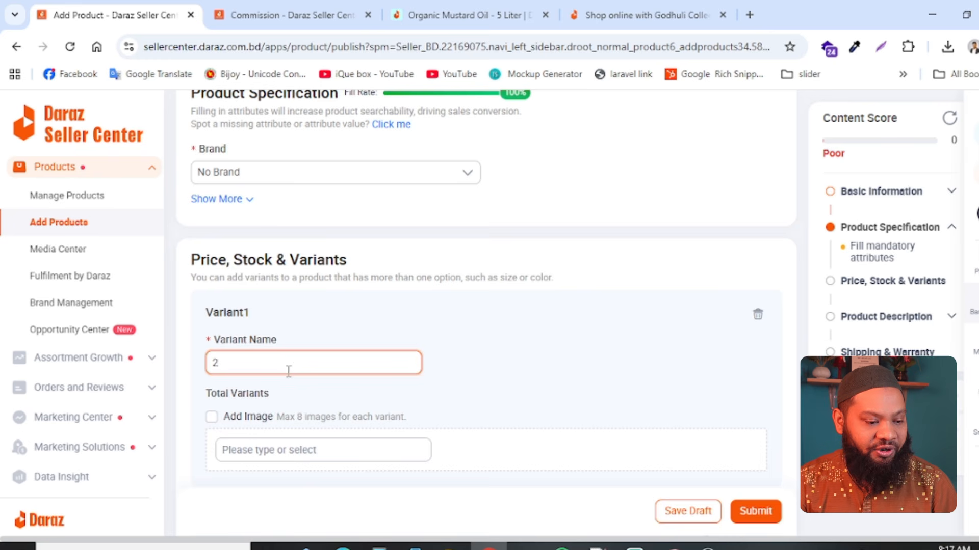
- Enable images for the variants and assign the bottle picture from the Media Center's My Gallery folder to the first variant
{"action": "scroll", "coordinate": [365, 385], "scroll_direction": "down", "scroll_amount": 5}
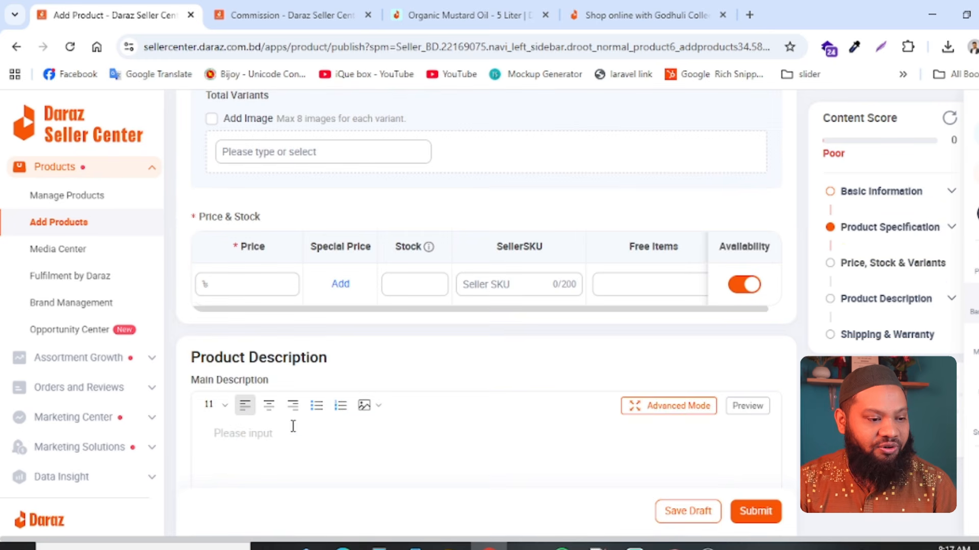
{"action": "left_click", "coordinate": [210, 120]}
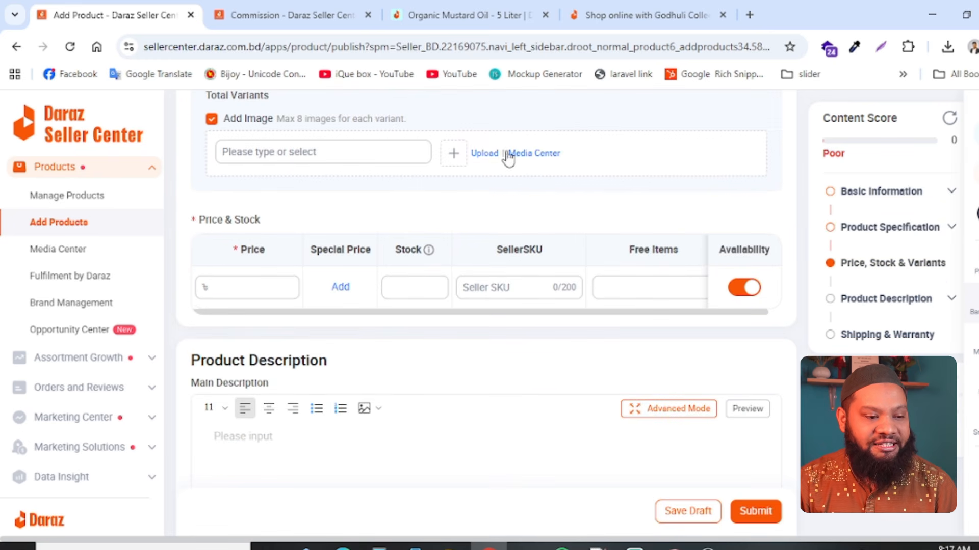
{"action": "left_click", "coordinate": [523, 153]}
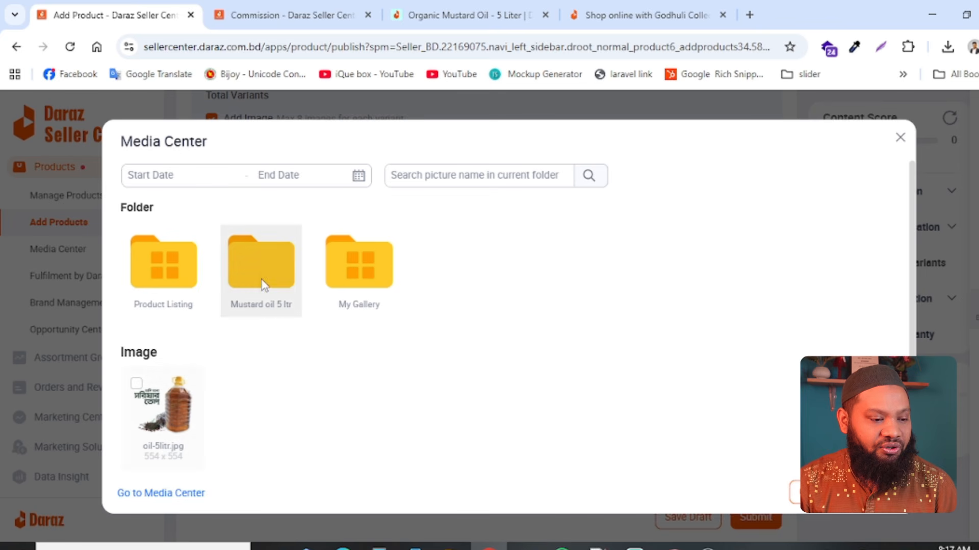
{"action": "left_click", "coordinate": [371, 276]}
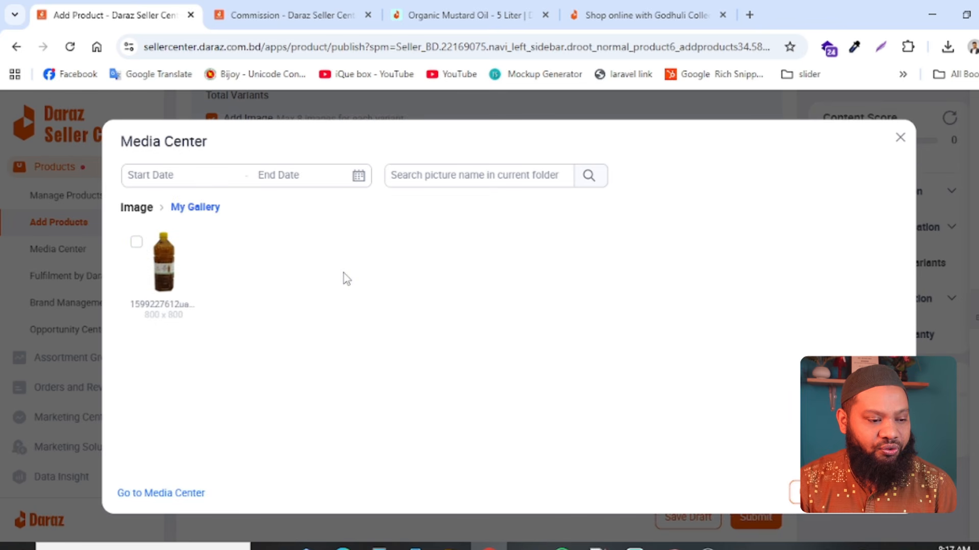
{"action": "left_click", "coordinate": [189, 282]}
{"action": "left_click", "coordinate": [870, 493]}
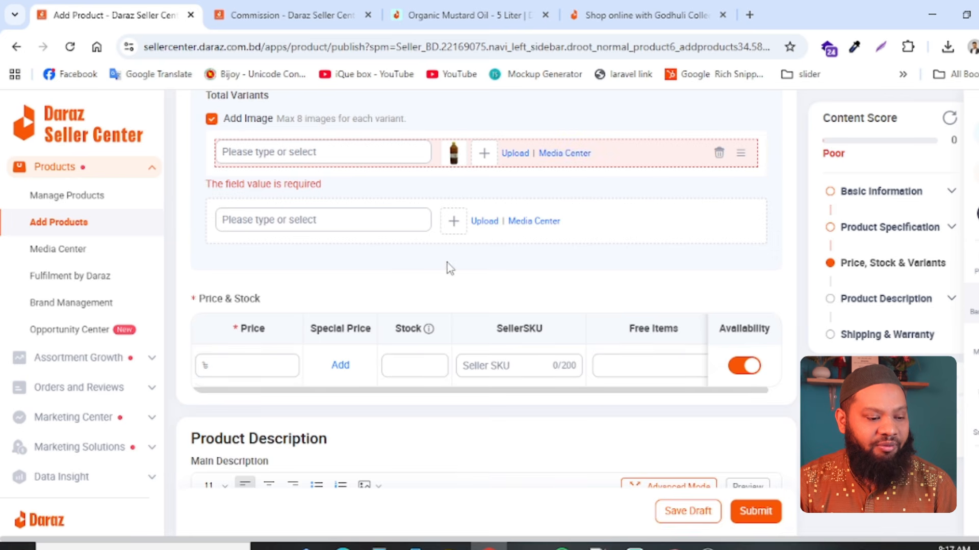
- Enter "2 liter oil" as the value of the first variant, the one with the bottle picture
{"action": "scroll", "coordinate": [350, 271], "scroll_direction": "up", "scroll_amount": 6}
{"action": "scroll", "coordinate": [601, 349], "scroll_direction": "down", "scroll_amount": 6}
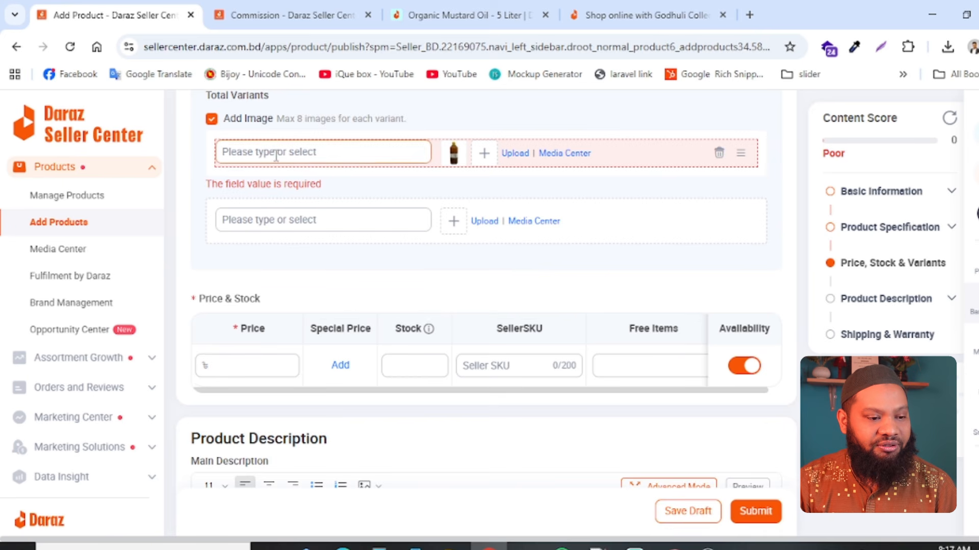
{"action": "left_click", "coordinate": [276, 155]}
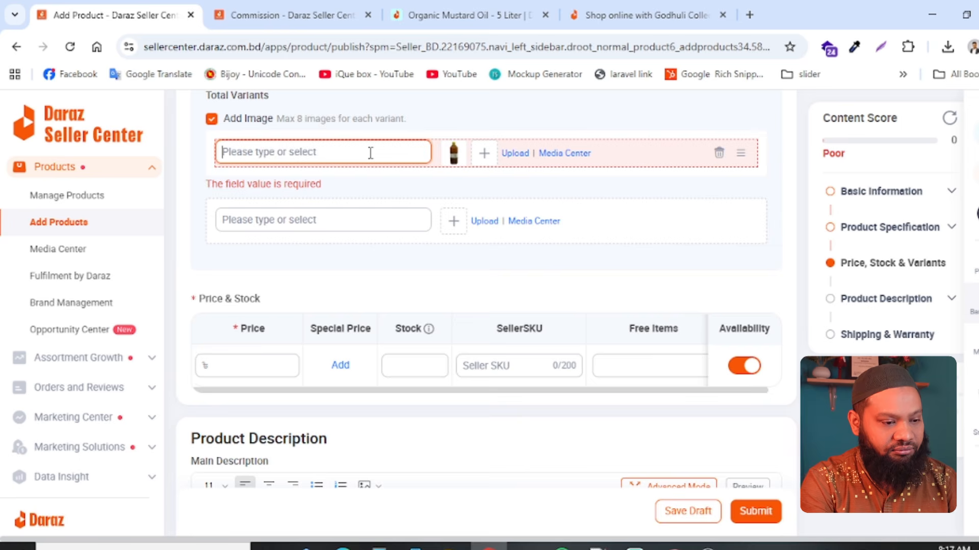
{"action": "type", "text": "oil"}
{"action": "key", "text": "BackSpace"}
{"action": "key", "text": "BackSpace"}
{"action": "key", "text": "BackSpace"}
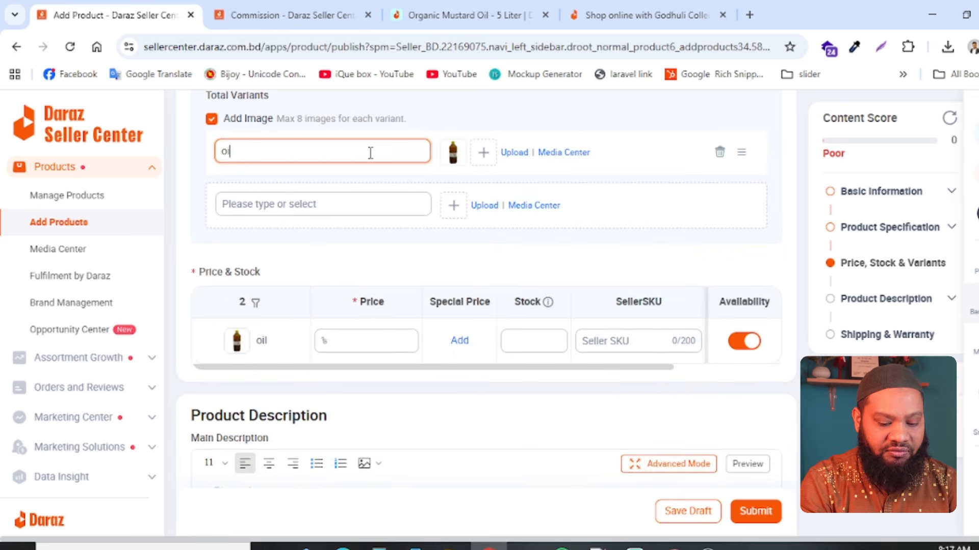
{"action": "type", "text": "2 l"}
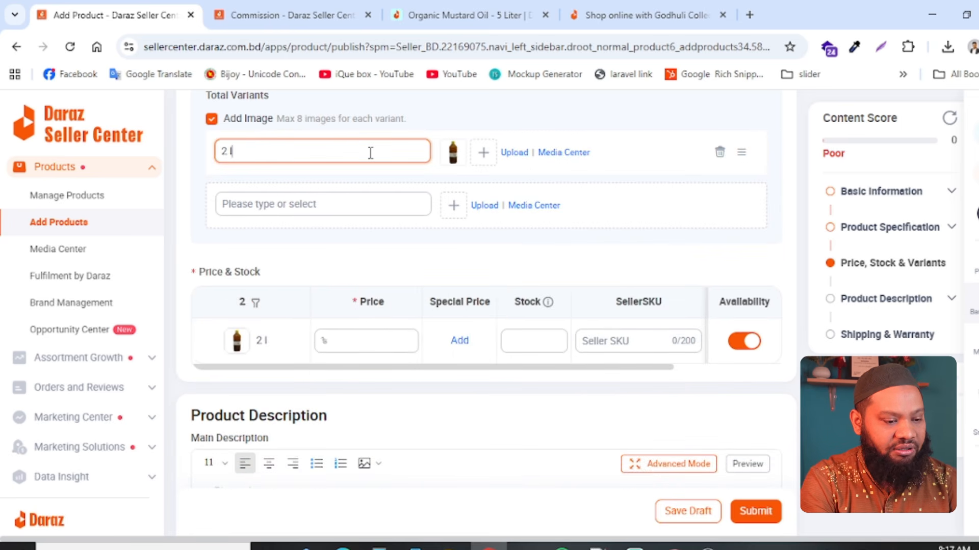
{"action": "type", "text": "iter oil"}
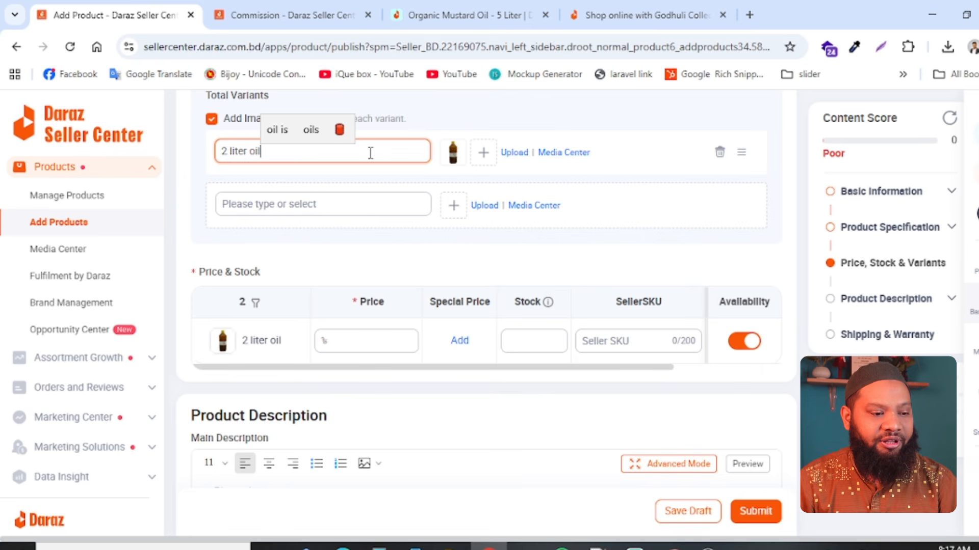
- Add a second variant value named "5 liter" below the 2 liter oil variant
{"action": "left_click", "coordinate": [314, 195]}
{"action": "type", "text": "5"}
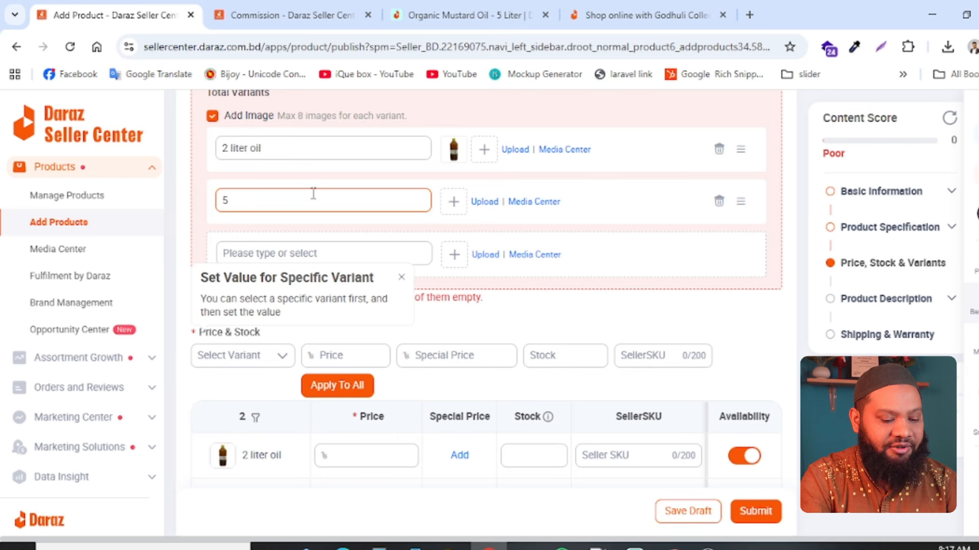
{"action": "type", "text": " liter"}
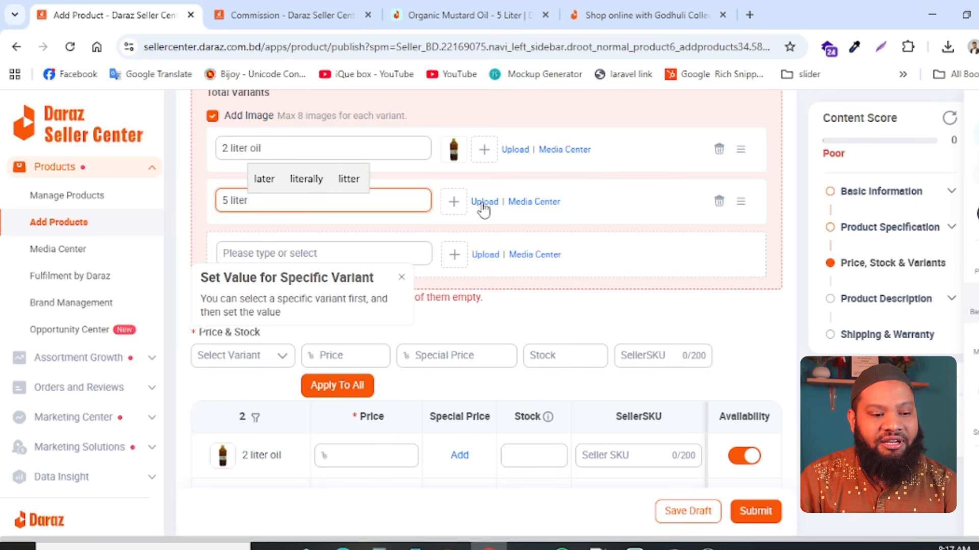
- Assign oil-5litr.jpg from the Media Center folder Mustard oil 5 ltr to the 5 liter variant
{"action": "left_click", "coordinate": [555, 202]}
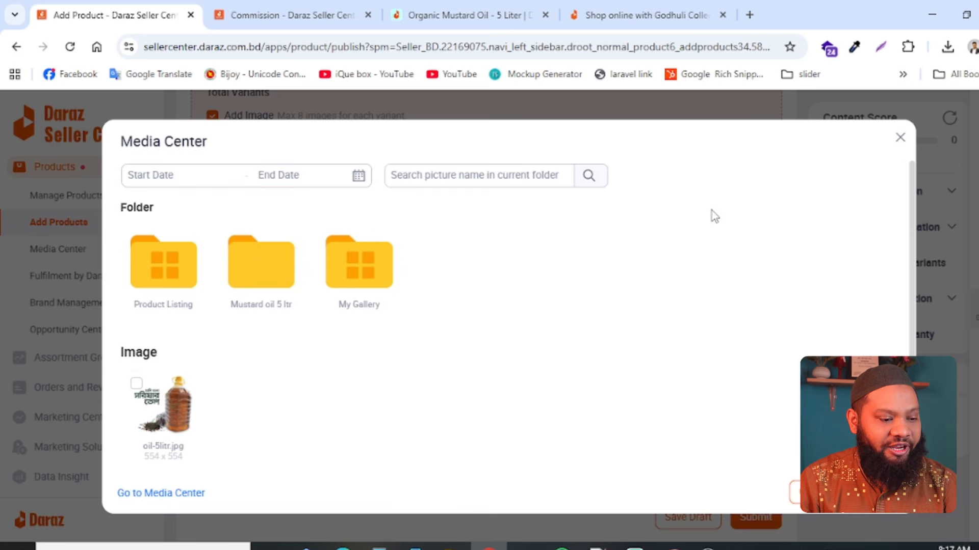
{"action": "double_click", "coordinate": [261, 263]}
{"action": "left_click", "coordinate": [169, 250]}
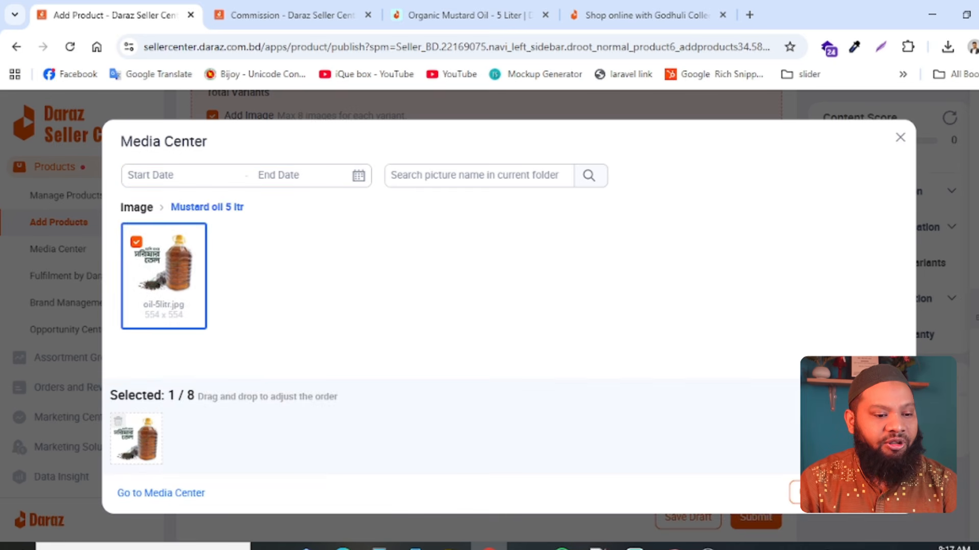
{"action": "scroll", "coordinate": [316, 227], "scroll_direction": "up", "scroll_amount": 4}
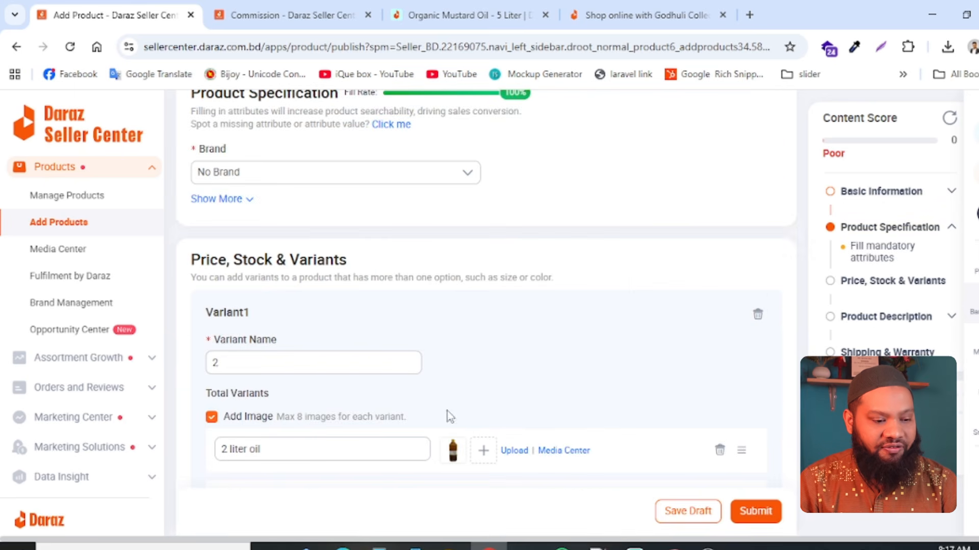
{"action": "scroll", "coordinate": [449, 414], "scroll_direction": "down", "scroll_amount": 4}
{"action": "scroll", "coordinate": [719, 247], "scroll_direction": "up", "scroll_amount": 2}
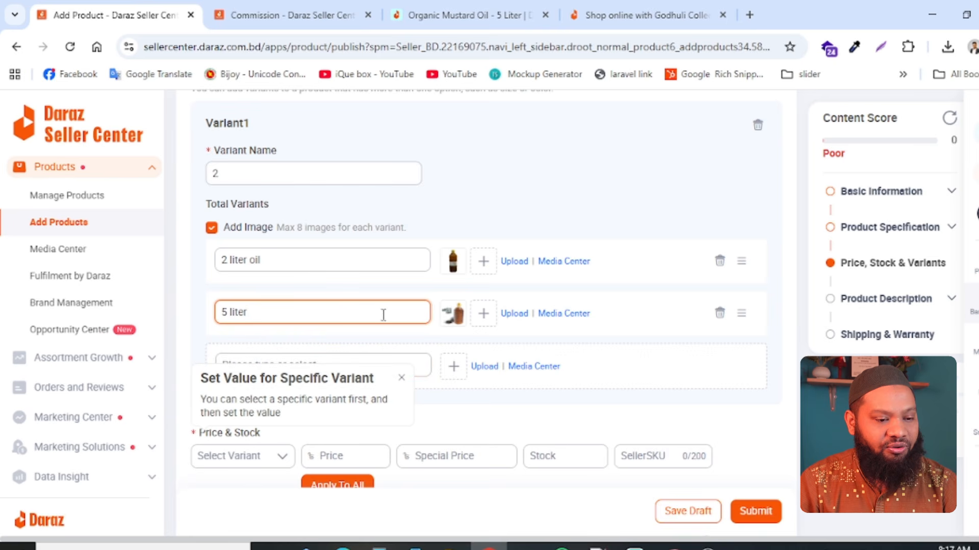
- Price the 2 liter oil variant at 700 with a special price of 680, and the 5 liter variant at 1,450
{"action": "scroll", "coordinate": [332, 354], "scroll_direction": "down", "scroll_amount": 5}
{"action": "scroll", "coordinate": [568, 393], "scroll_direction": "down", "scroll_amount": 1}
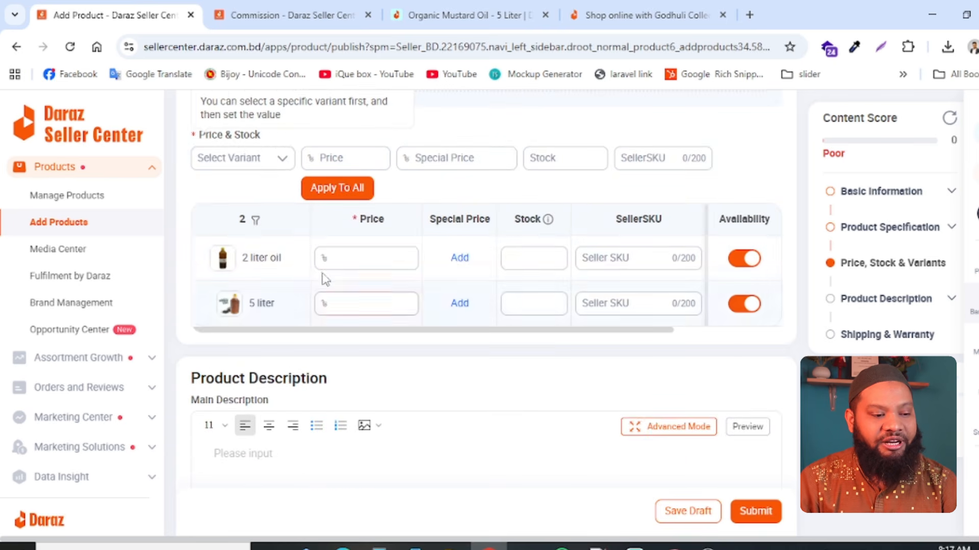
{"action": "left_click", "coordinate": [374, 259]}
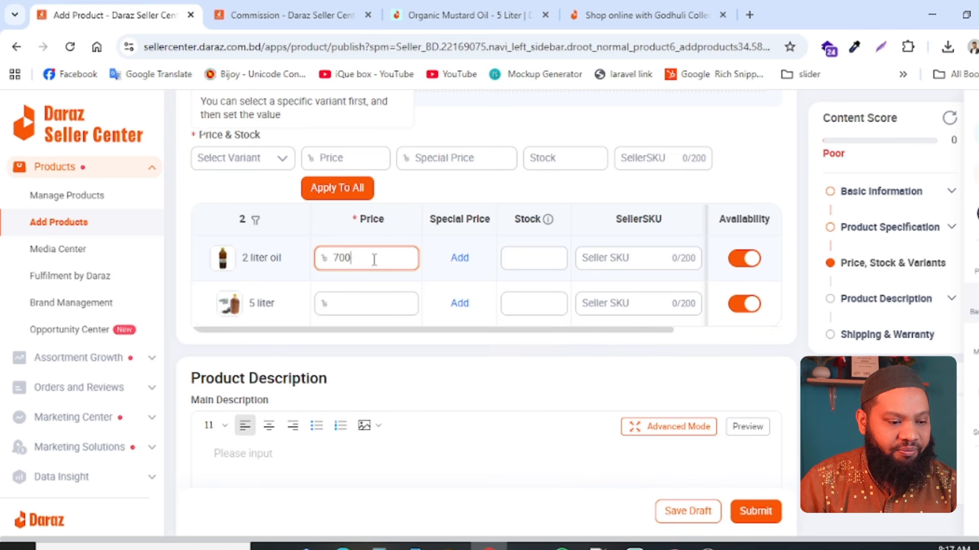
{"action": "left_click", "coordinate": [352, 303]}
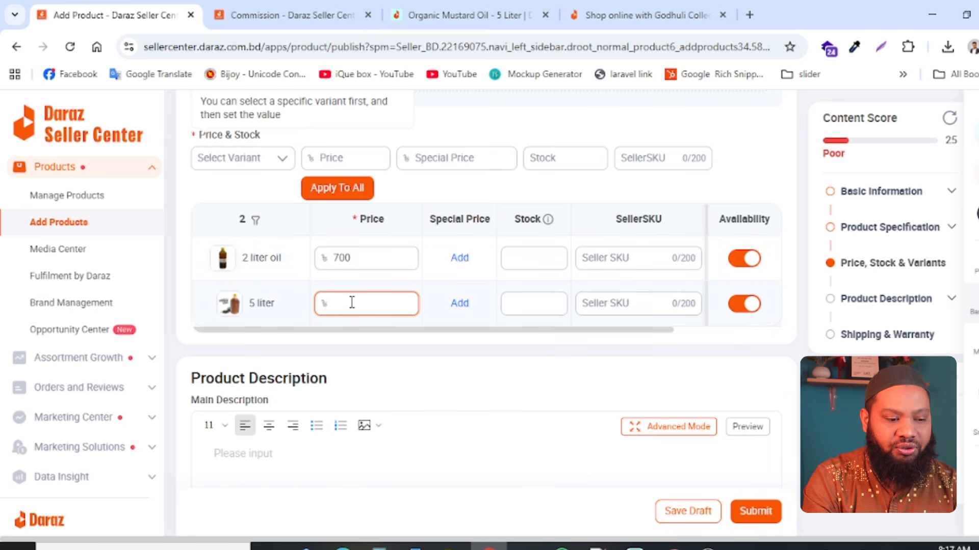
{"action": "type", "text": "1,4"}
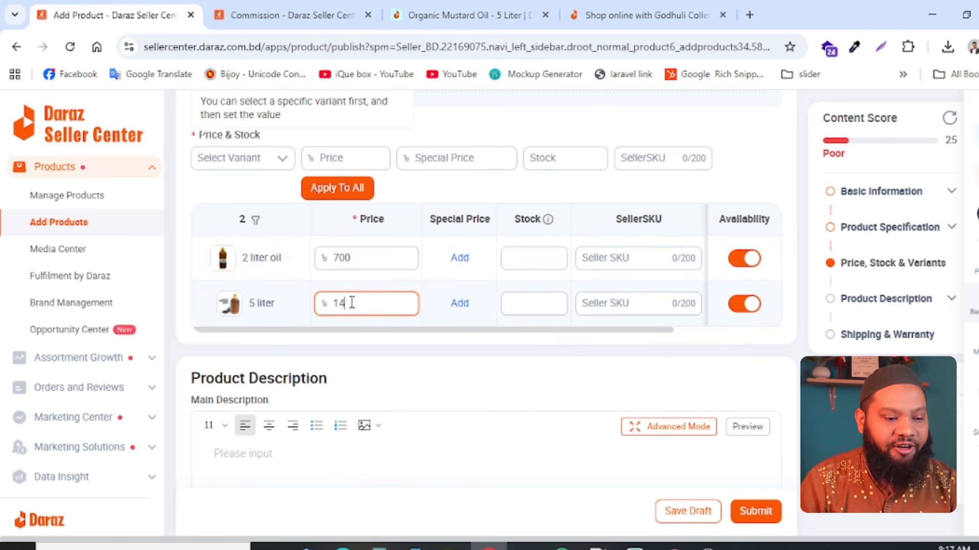
{"action": "type", "text": "50"}
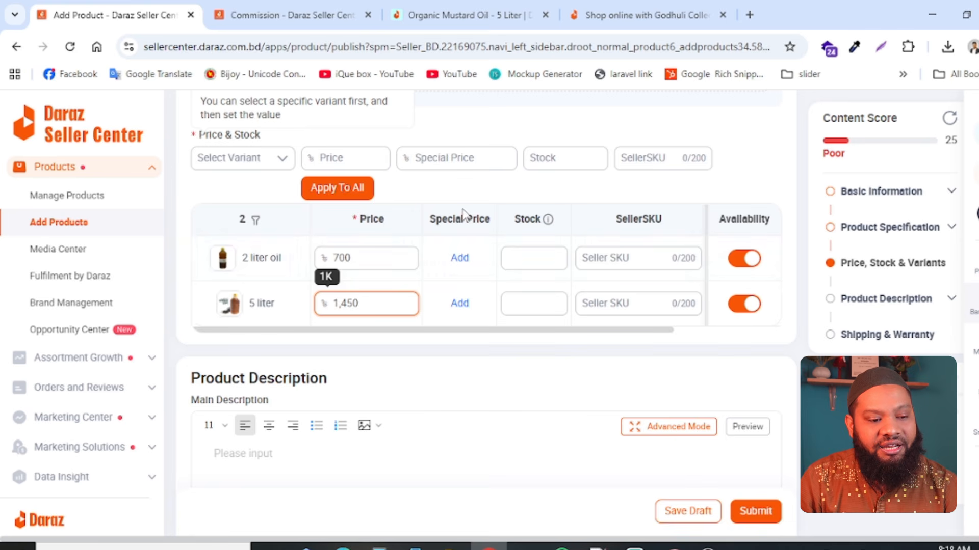
{"action": "left_click", "coordinate": [459, 258]}
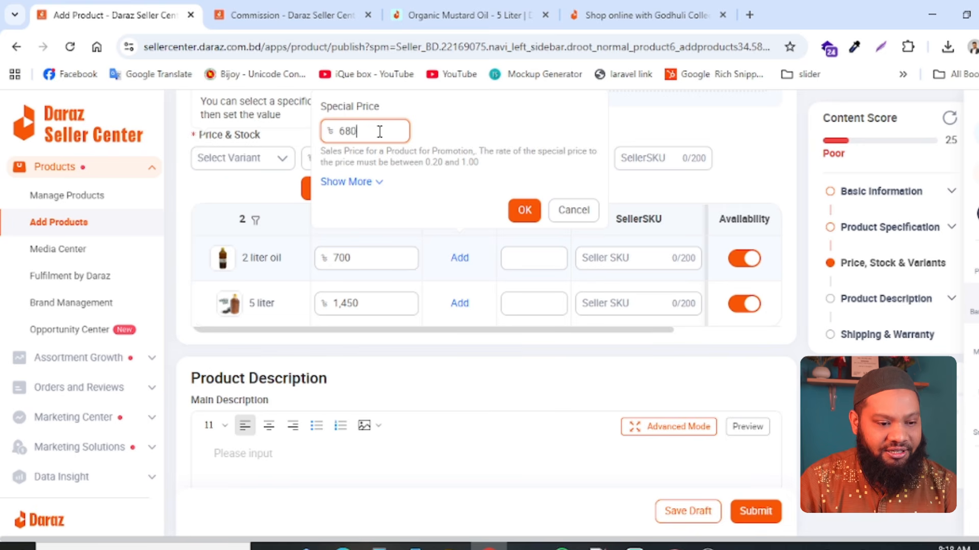
{"action": "left_click", "coordinate": [524, 209]}
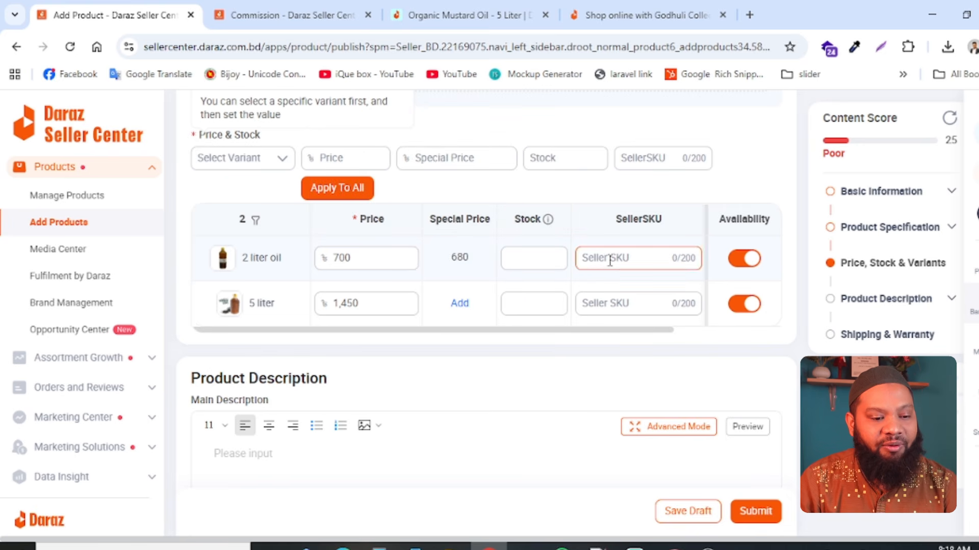
- Set the stock to 10 for the 2 liter oil variant and 50 for the 5 liter variant
{"action": "left_click", "coordinate": [540, 256]}
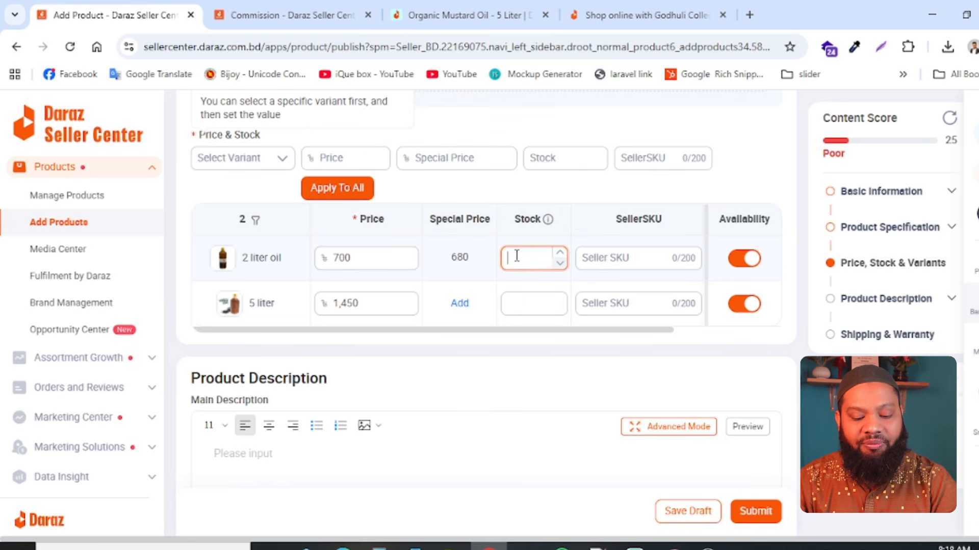
{"action": "type", "text": "10"}
{"action": "left_click", "coordinate": [524, 304]}
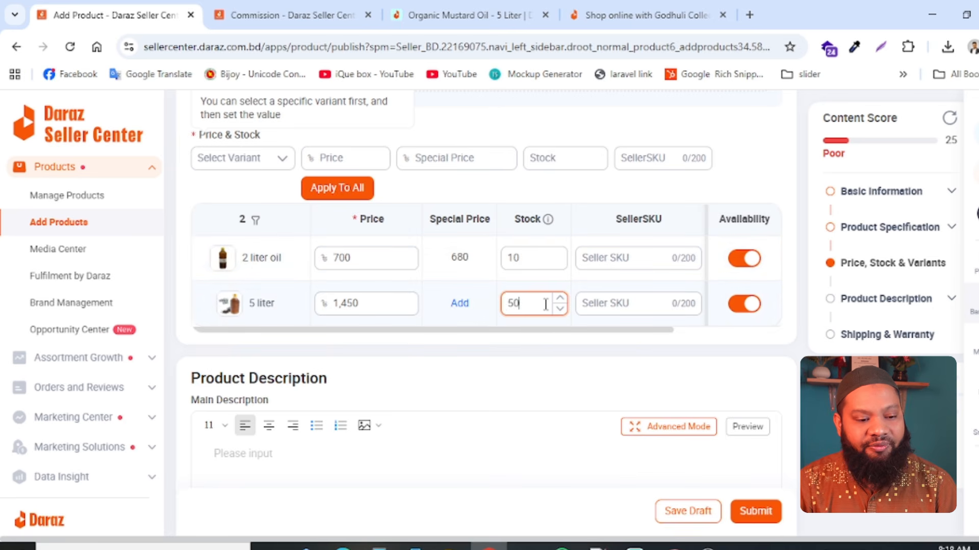
{"action": "type", "text": "50"}
- Enter hws-2ltr as the seller SKU of the 2 liter oil variant
{"action": "left_click_drag", "start_coordinate": [595, 331], "coordinate": [686, 331]}
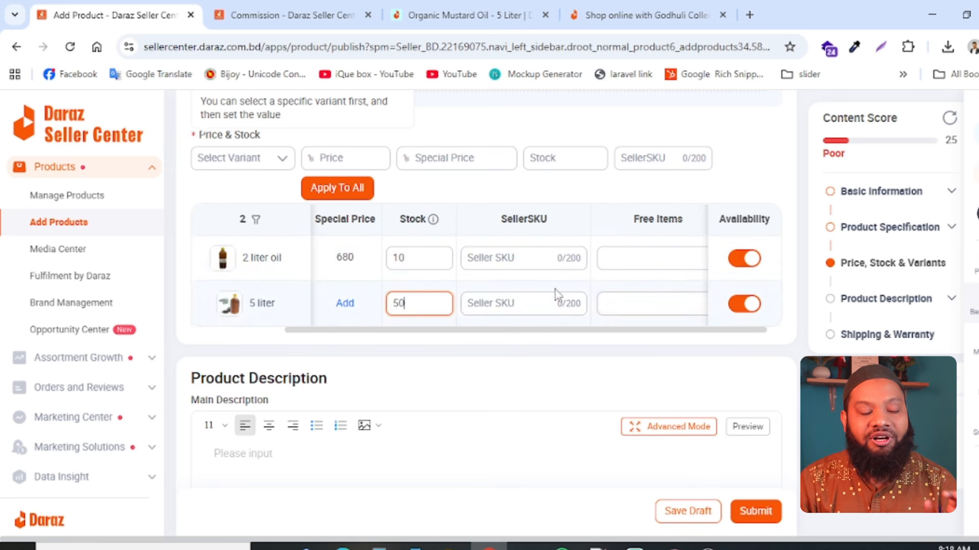
{"action": "left_click", "coordinate": [536, 260]}
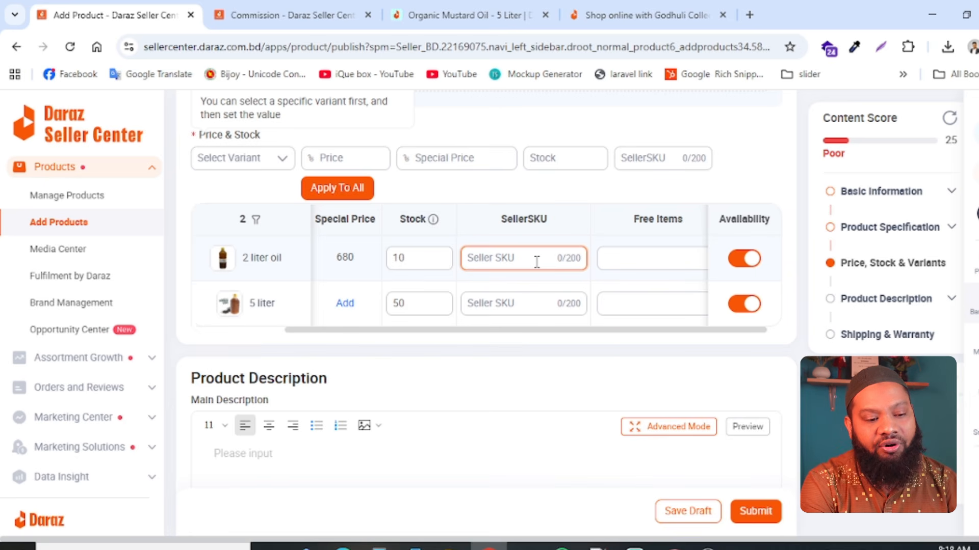
{"action": "type", "text": "hws"}
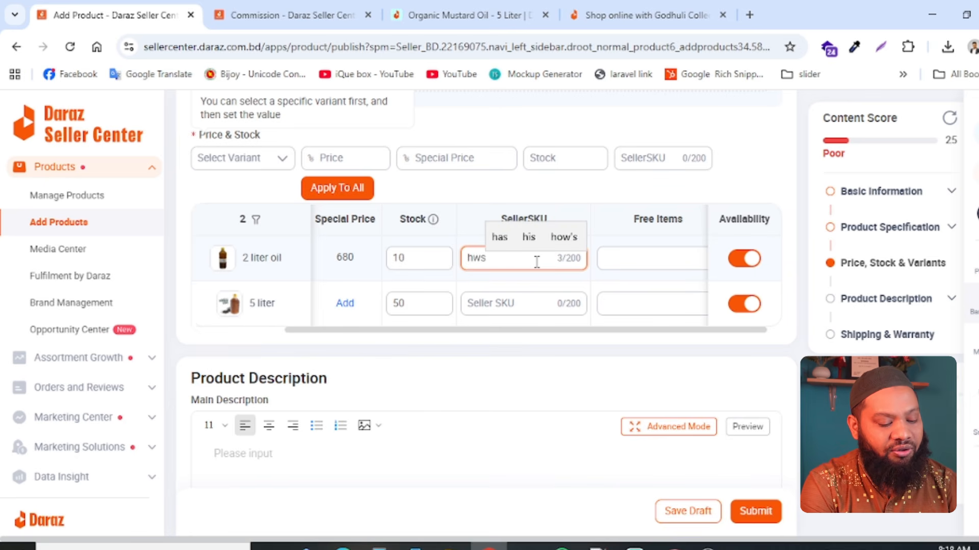
{"action": "type", "text": "-2ltr"}
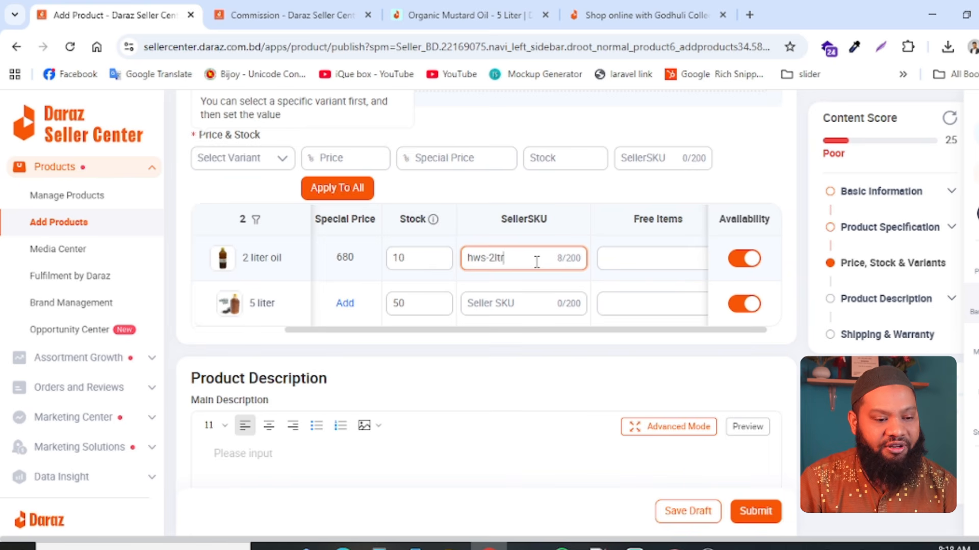
- Reuse the 2 liter SKU for the 5 liter variant, changing it to hws-5ltr
{"action": "left_click_drag", "start_coordinate": [537, 262], "coordinate": [463, 261]}
{"action": "key", "text": "ctrl+c"}
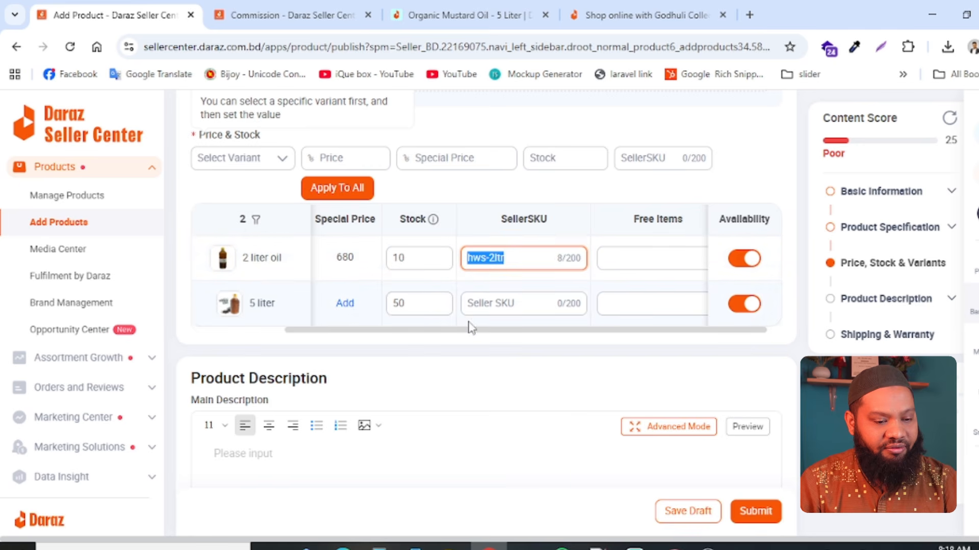
{"action": "left_click", "coordinate": [517, 297]}
{"action": "key", "text": "ctrl+v"}
{"action": "key", "text": "BackSpace"}
{"action": "key", "text": "BackSpace"}
{"action": "key", "text": "BackSpace"}
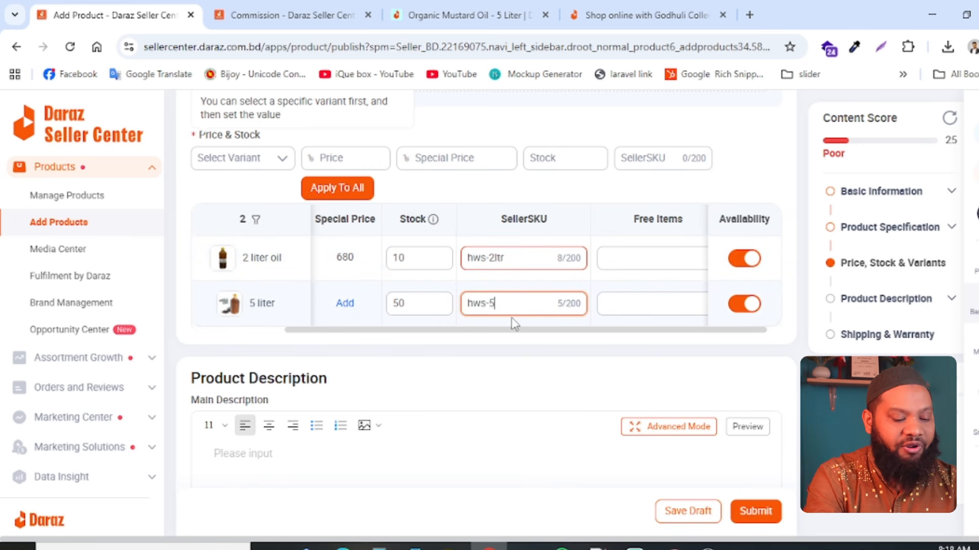
{"action": "type", "text": "ltr"}
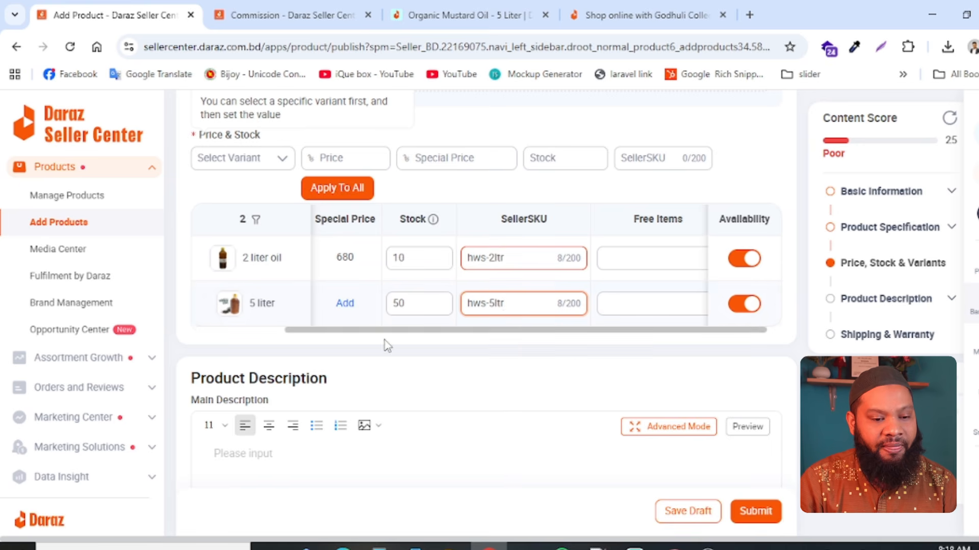
{"action": "left_click_drag", "start_coordinate": [411, 335], "coordinate": [568, 332]}
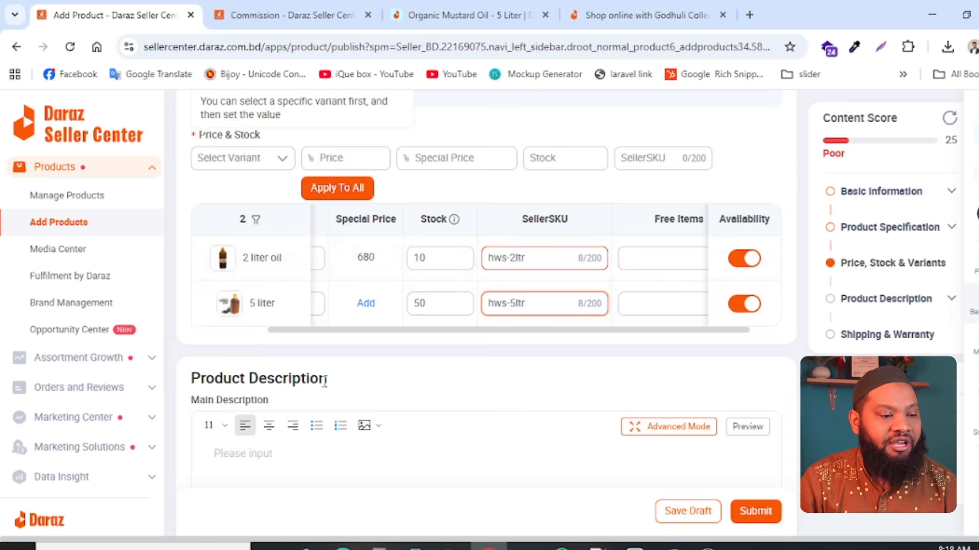
- Copy the first product details paragraph from the open Organic Mustard Oil - 5 Liter listing on Daraz into the Main Description
{"action": "scroll", "coordinate": [388, 386], "scroll_direction": "down", "scroll_amount": 5}
{"action": "left_click", "coordinate": [264, 162]}
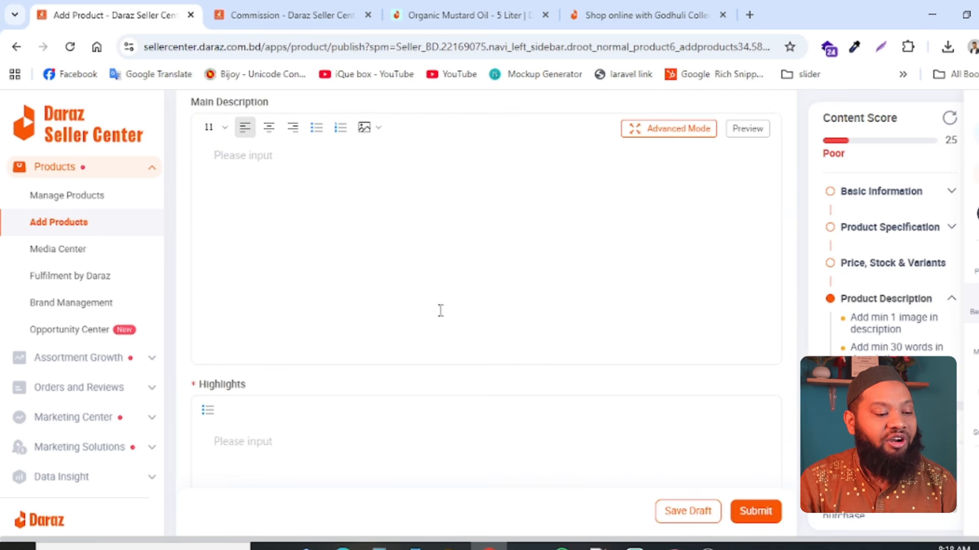
{"action": "scroll", "coordinate": [310, 448], "scroll_direction": "down", "scroll_amount": 5}
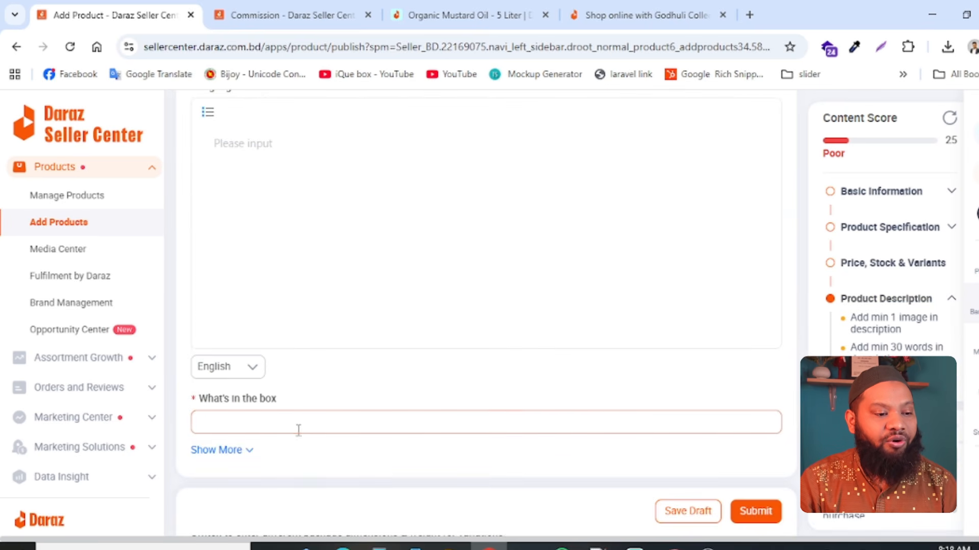
{"action": "scroll", "coordinate": [288, 381], "scroll_direction": "up", "scroll_amount": 12}
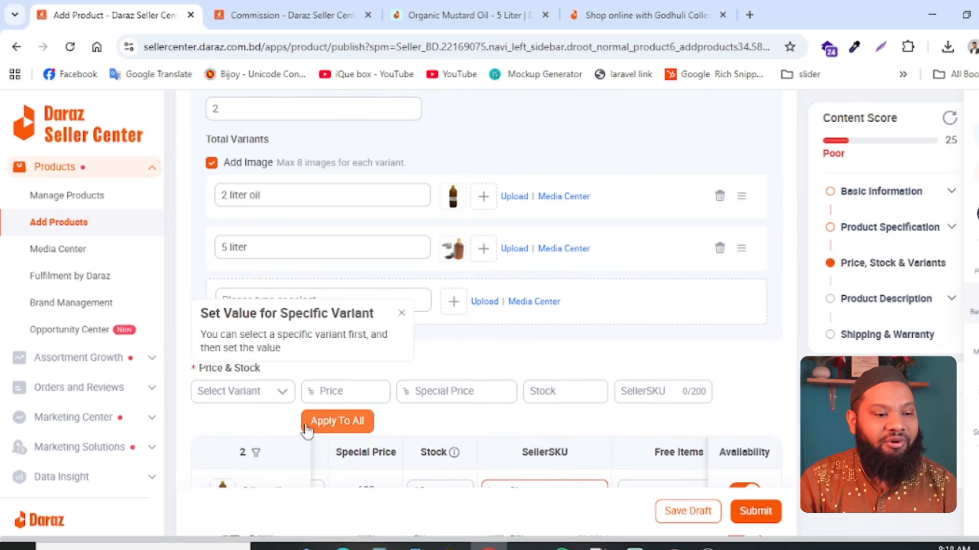
{"action": "left_click", "coordinate": [462, 15]}
{"action": "scroll", "coordinate": [406, 252], "scroll_direction": "down", "scroll_amount": 10}
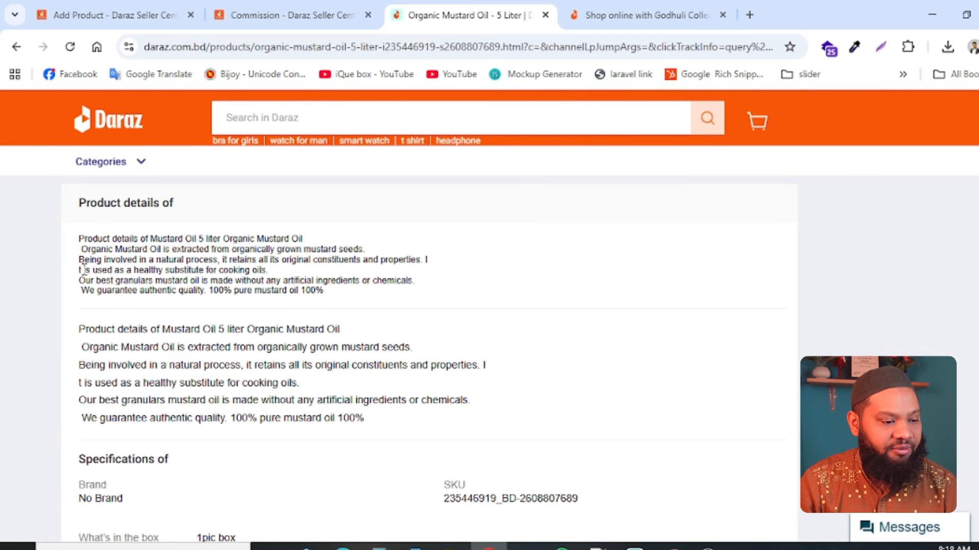
{"action": "left_click_drag", "start_coordinate": [82, 238], "coordinate": [348, 297]}
{"action": "key", "text": "ctrl+c"}
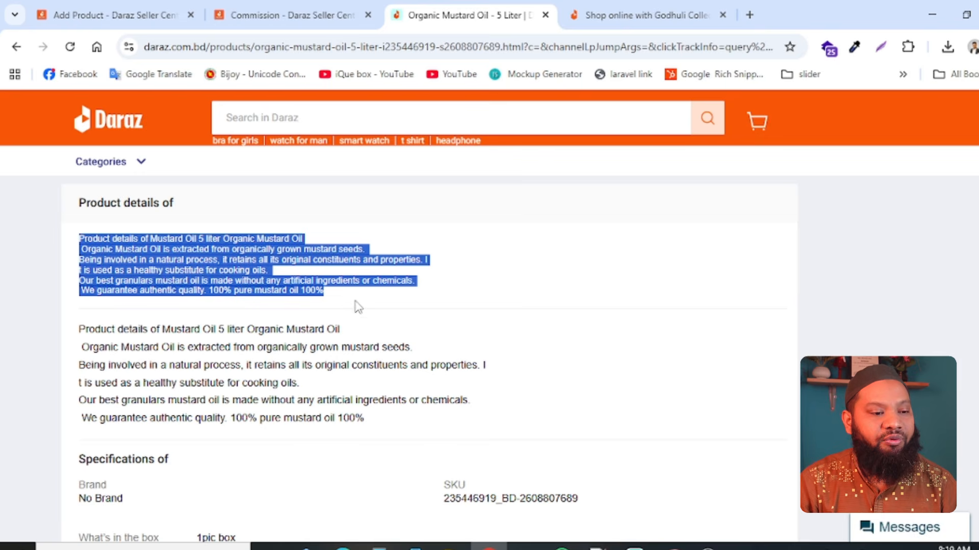
{"action": "left_click", "coordinate": [335, 14]}
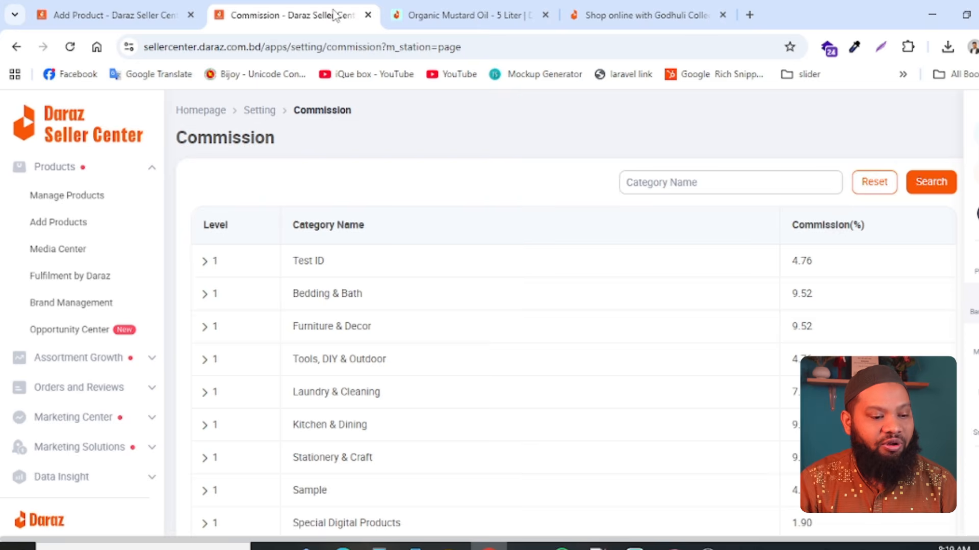
{"action": "left_click", "coordinate": [82, 1]}
{"action": "scroll", "coordinate": [355, 376], "scroll_direction": "down", "scroll_amount": 5}
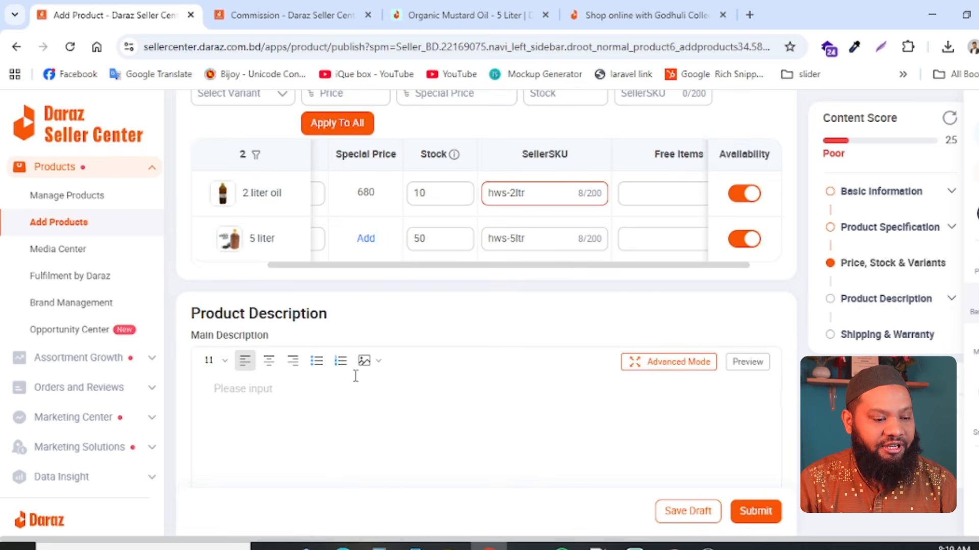
{"action": "left_click", "coordinate": [320, 402]}
{"action": "key", "text": "ctrl+v"}
- Copy the second product details paragraph from the Organic Mustard Oil - 5 Liter listing into the Highlights
{"action": "scroll", "coordinate": [575, 394], "scroll_direction": "down", "scroll_amount": 5}
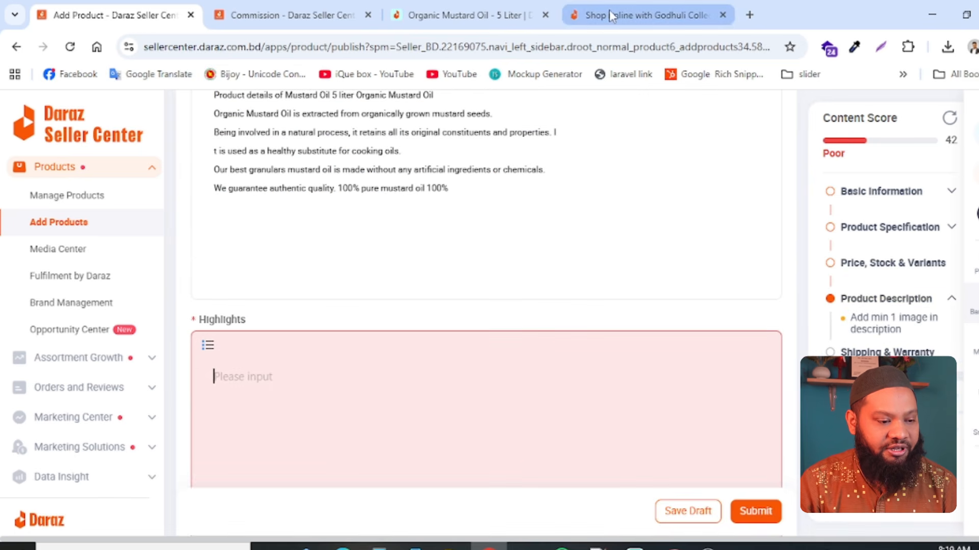
{"action": "left_click", "coordinate": [474, 15]}
{"action": "left_click_drag", "start_coordinate": [80, 330], "coordinate": [433, 419]}
{"action": "key", "text": "ctrl+c"}
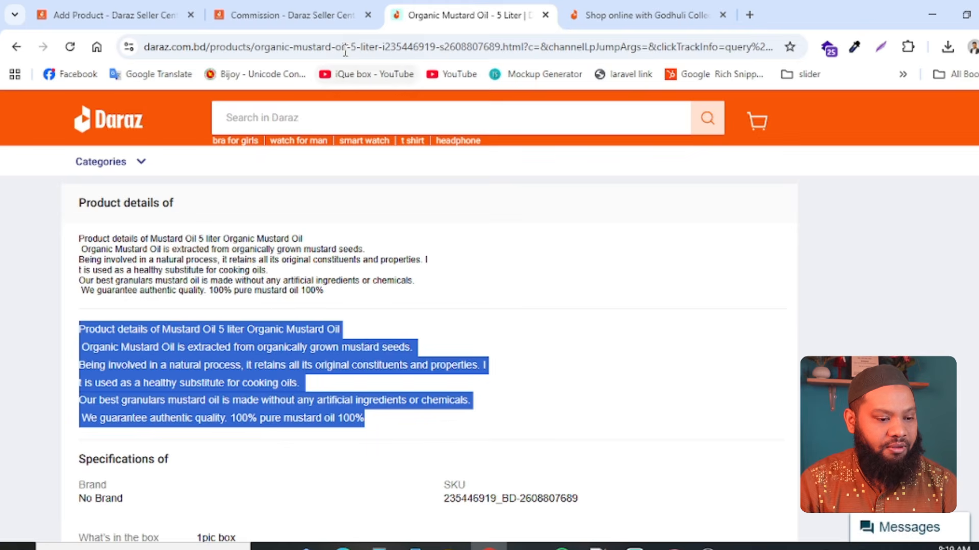
{"action": "left_click", "coordinate": [306, 15]}
{"action": "left_click", "coordinate": [158, 8]}
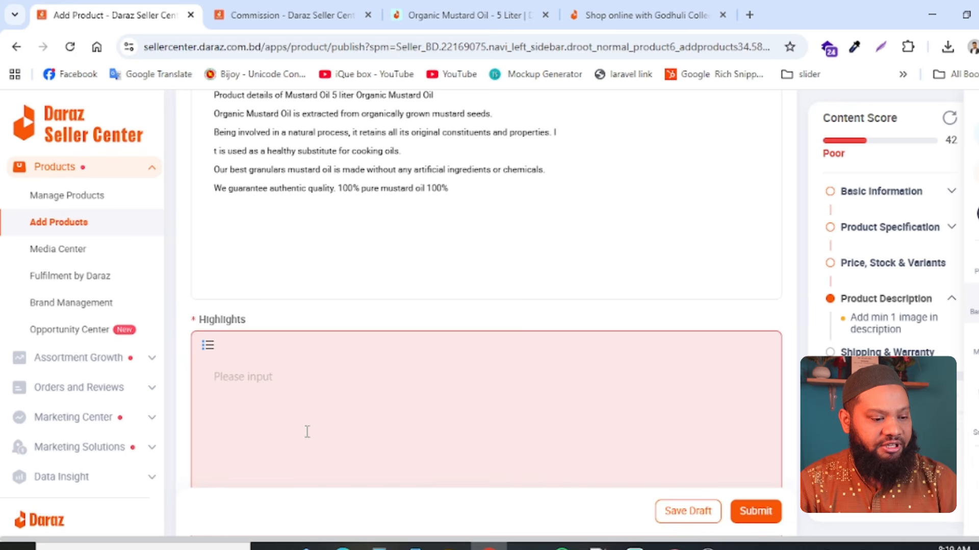
{"action": "key", "text": "ctrl+v"}
- Describe what's in the box as "box have cooking oil"
{"action": "scroll", "coordinate": [557, 384], "scroll_direction": "down", "scroll_amount": 5}
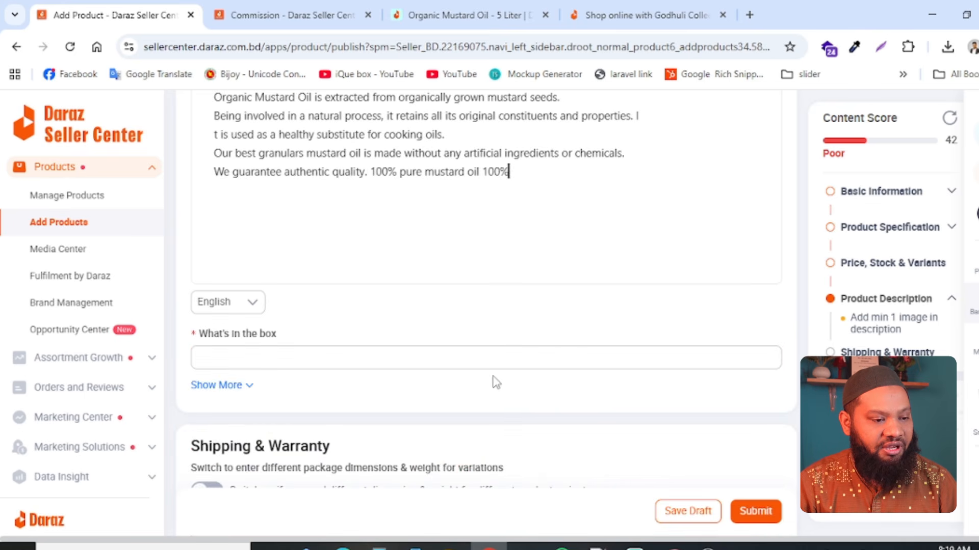
{"action": "scroll", "coordinate": [338, 345], "scroll_direction": "down", "scroll_amount": 5}
{"action": "scroll", "coordinate": [339, 350], "scroll_direction": "up", "scroll_amount": 5}
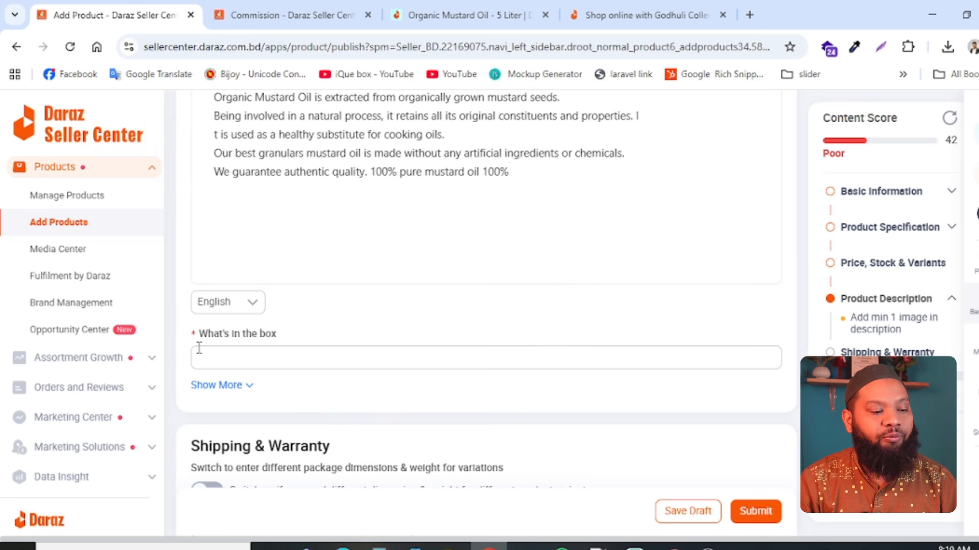
{"action": "left_click", "coordinate": [285, 353]}
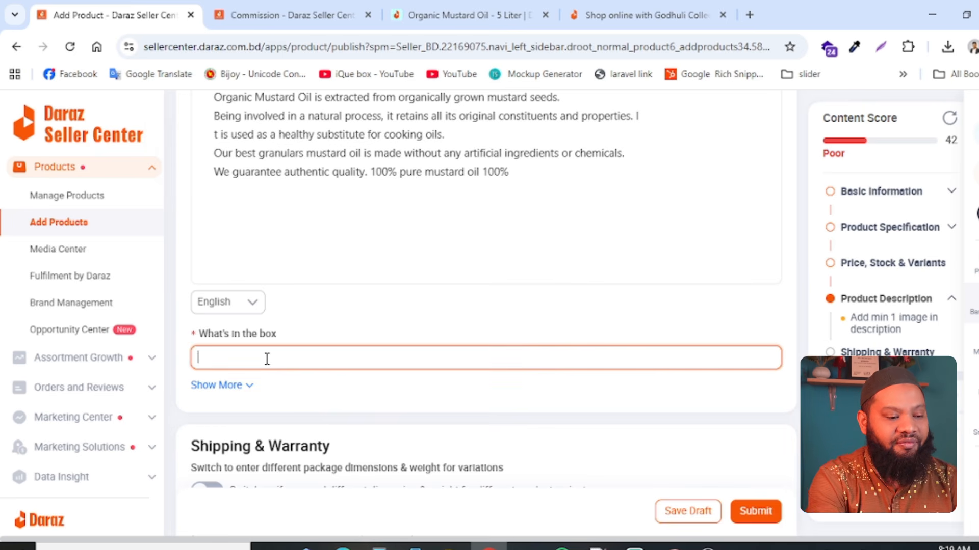
{"action": "type", "text": "5 li"}
{"action": "key", "text": "BackSpace"}
{"action": "key", "text": "BackSpace"}
{"action": "key", "text": "BackSpace"}
{"action": "key", "text": "BackSpace"}
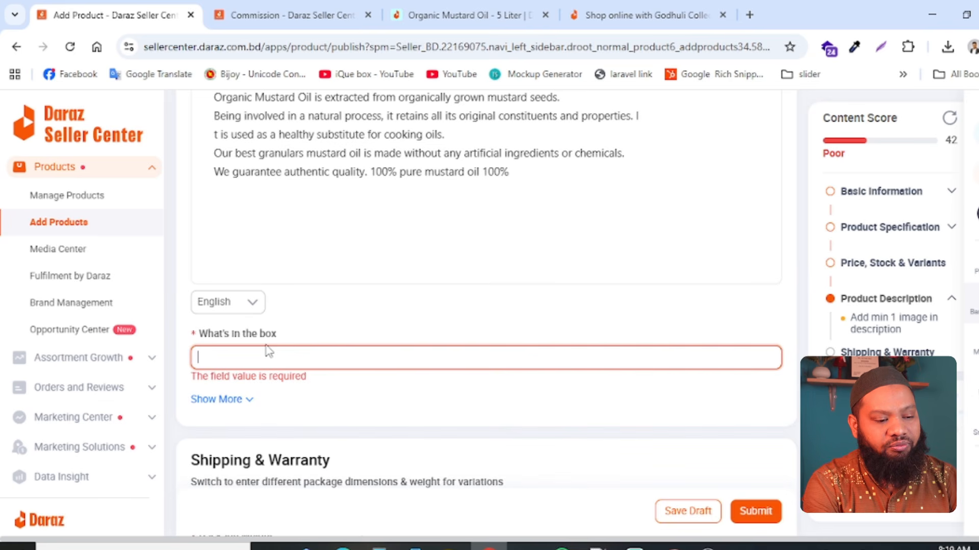
{"action": "type", "text": "box"}
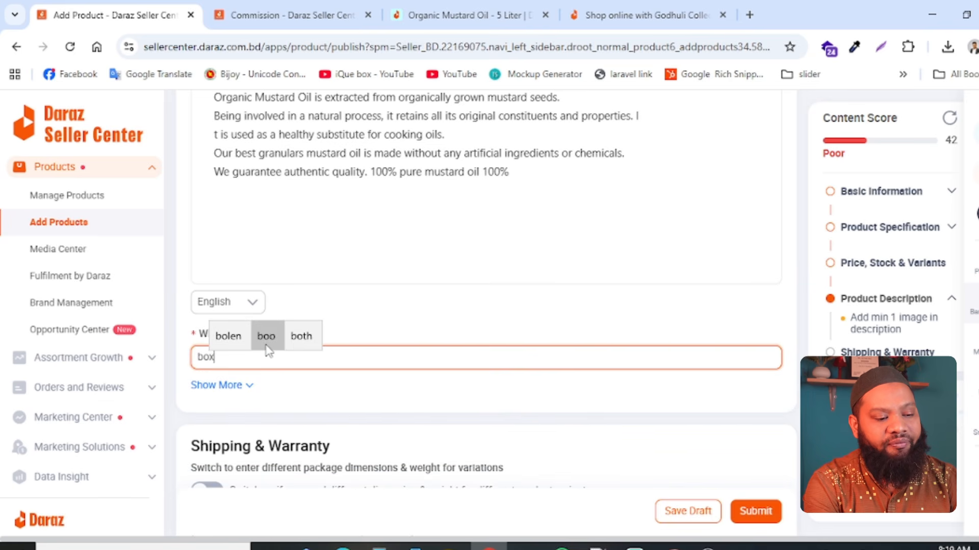
{"action": "type", "text": " have o"}
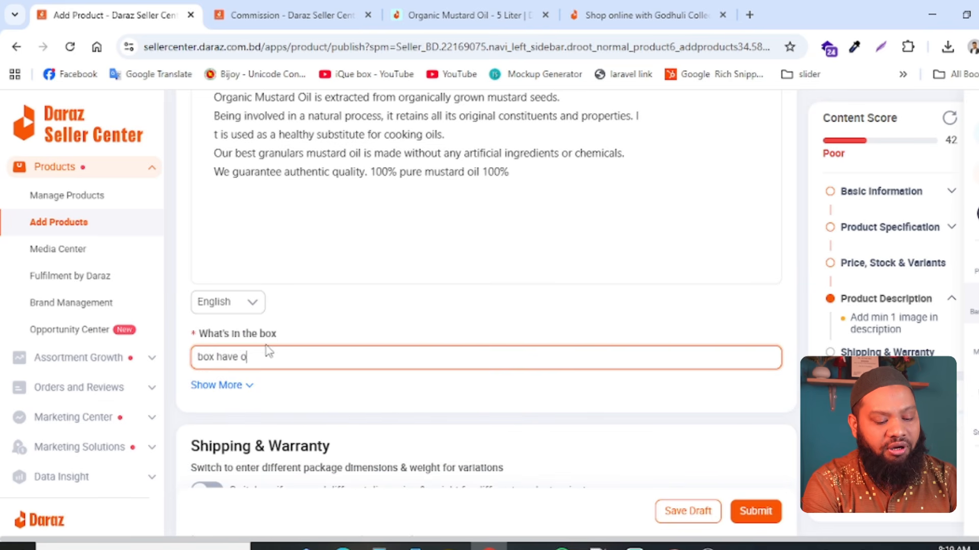
{"action": "type", "text": "ooking oil"}
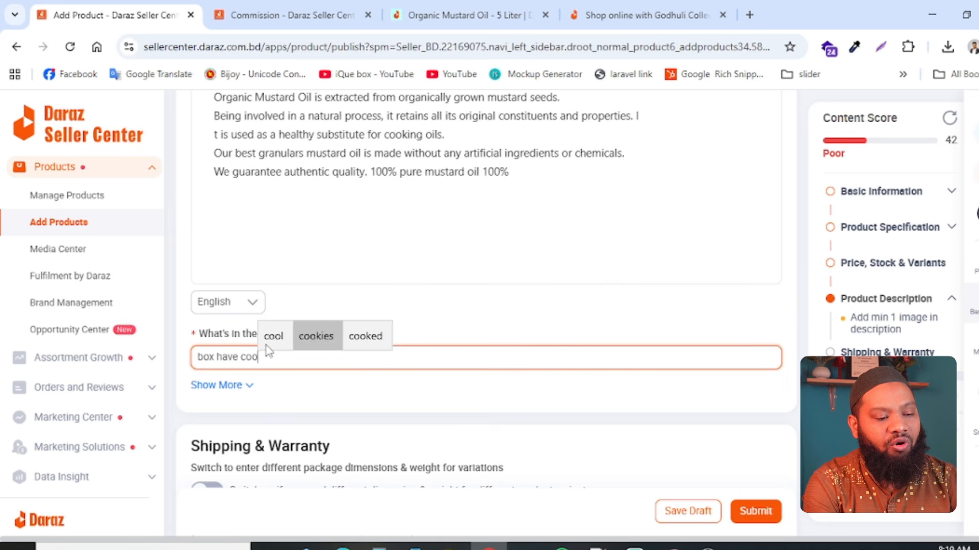
{"action": "key", "text": "Left"}
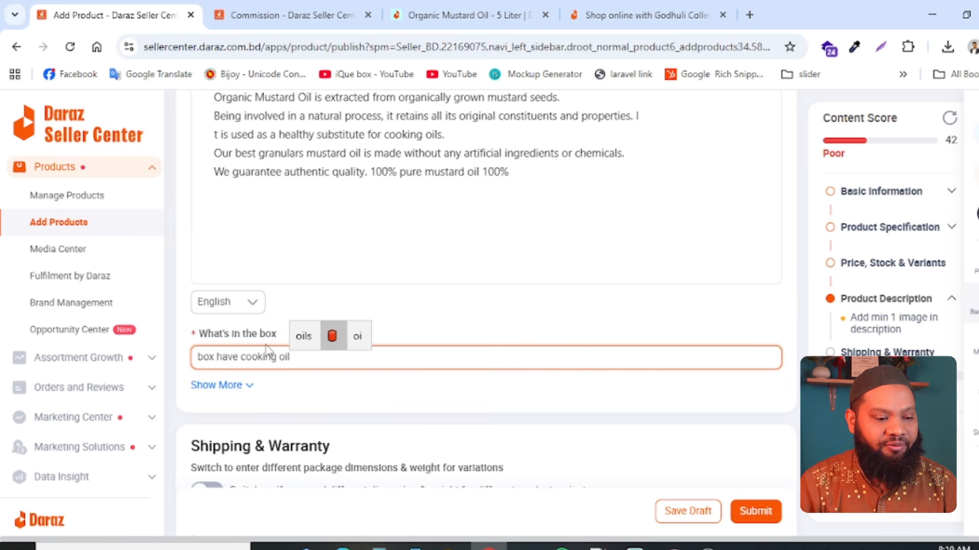
{"action": "left_click", "coordinate": [403, 317]}
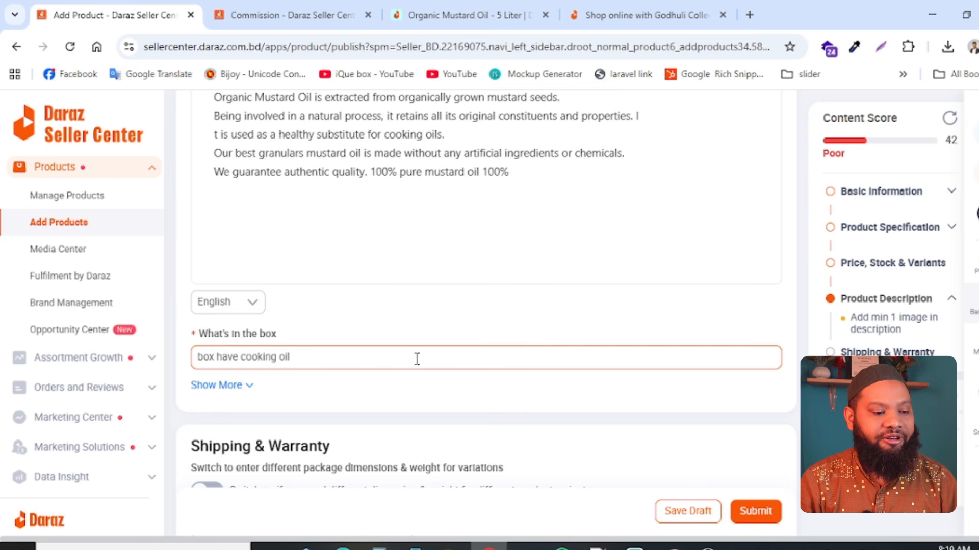
- Choose kg as the package weight unit in the Shipping & Warranty section
{"action": "scroll", "coordinate": [414, 360], "scroll_direction": "down", "scroll_amount": 5}
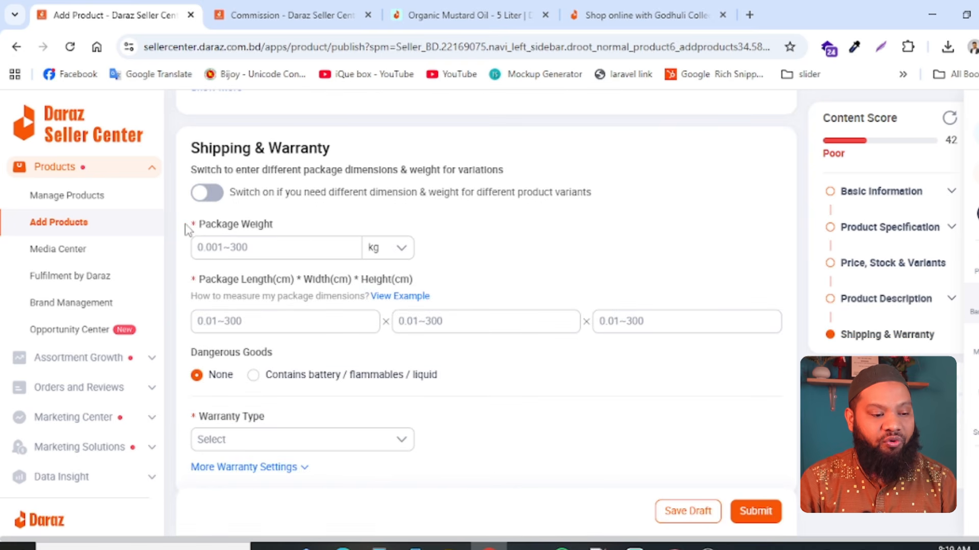
{"action": "left_click", "coordinate": [196, 248]}
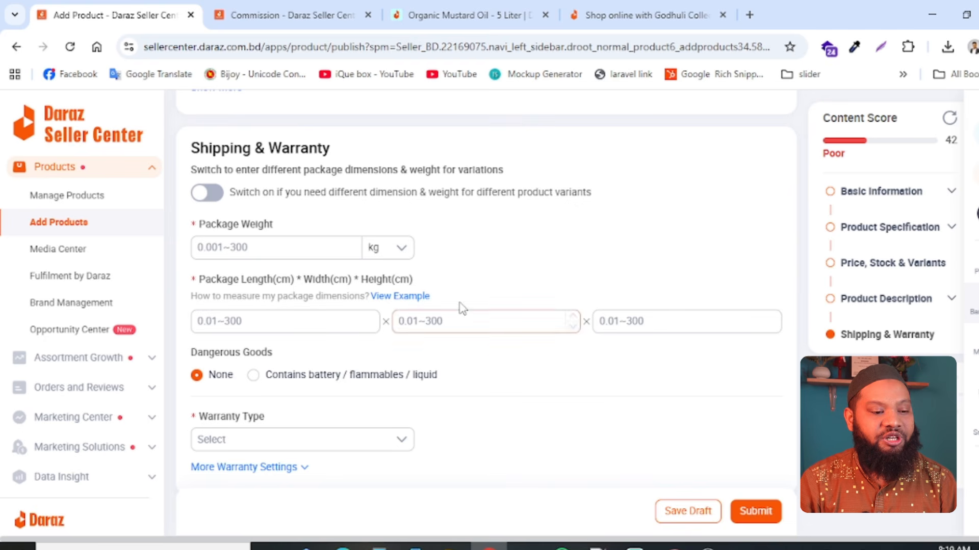
{"action": "left_click", "coordinate": [401, 250]}
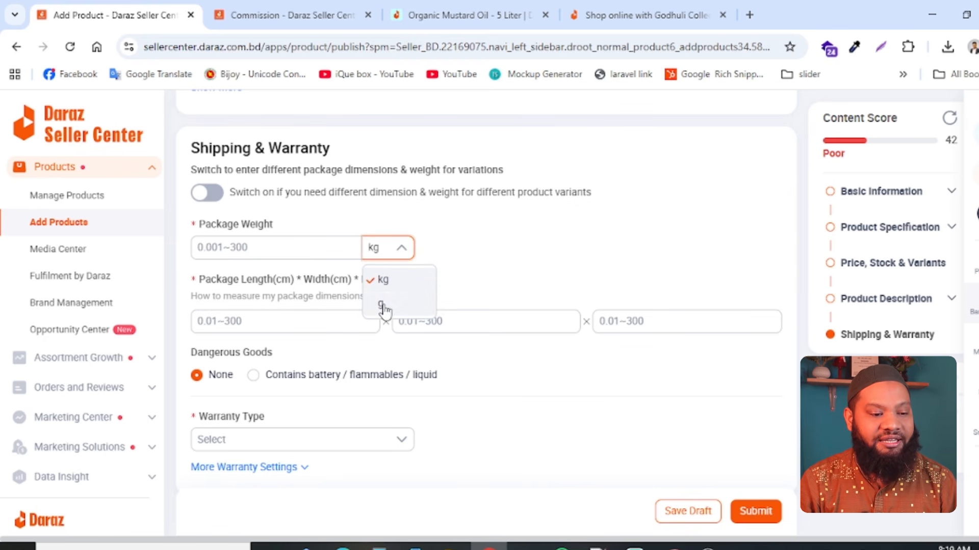
{"action": "left_click", "coordinate": [382, 279]}
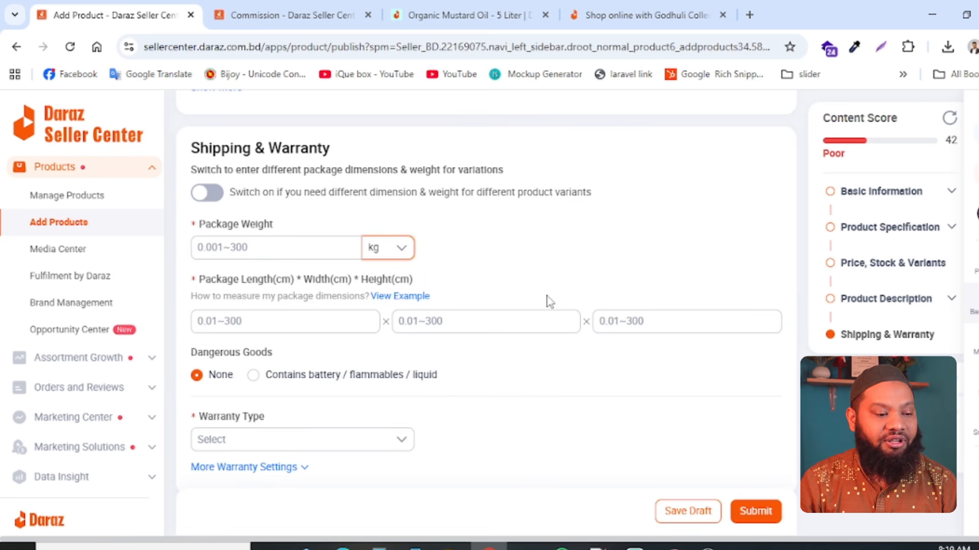
- Try a package length of 3 cm and view the example of how to measure package dimensions
{"action": "left_click", "coordinate": [277, 316]}
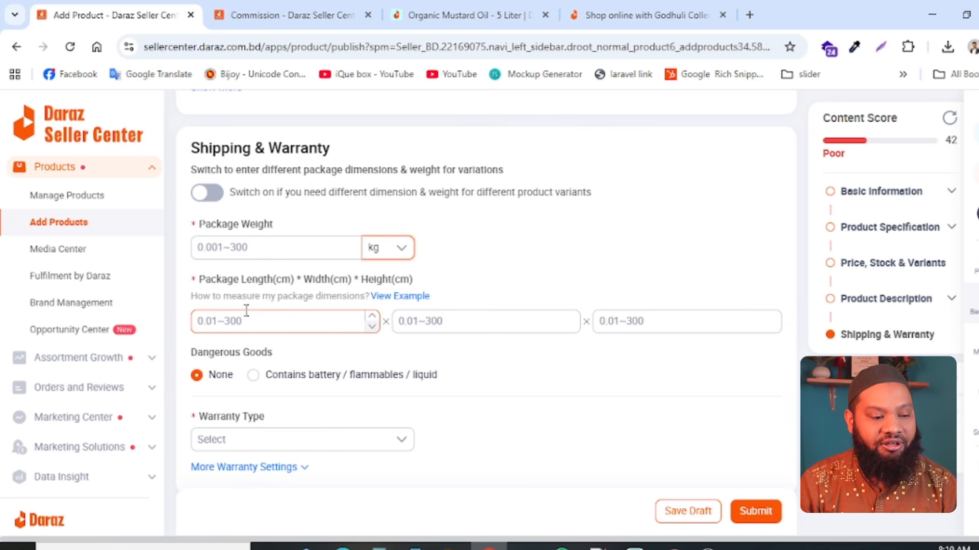
{"action": "left_click", "coordinate": [260, 320]}
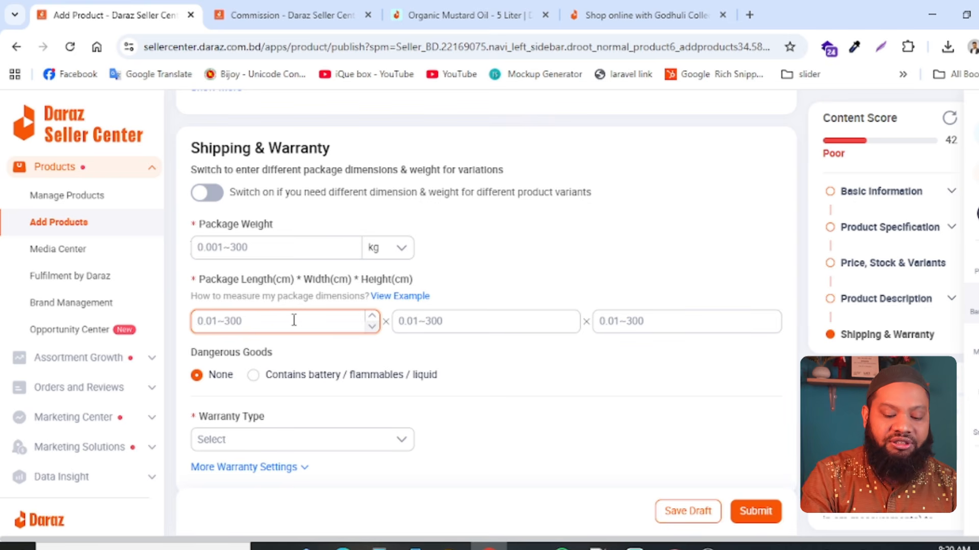
{"action": "type", "text": "03"}
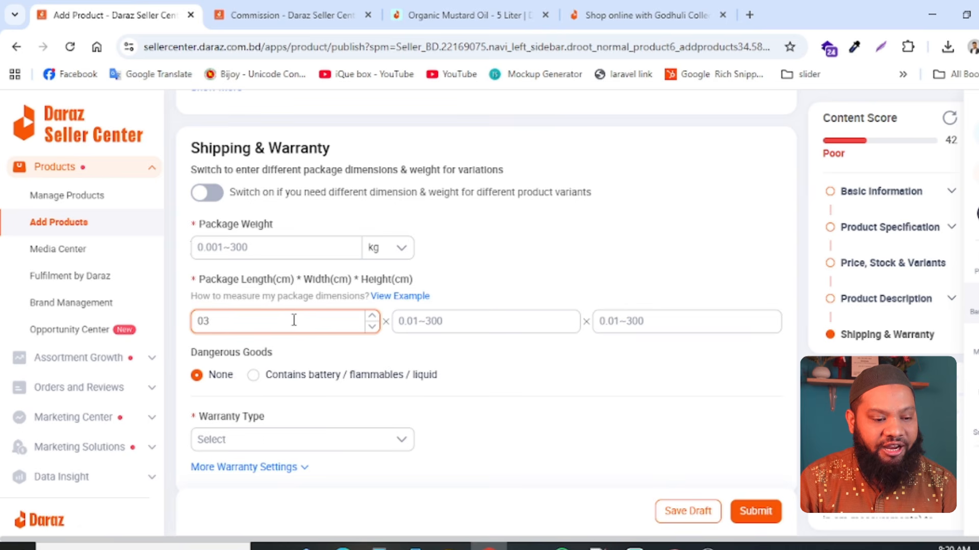
{"action": "left_click", "coordinate": [417, 319]}
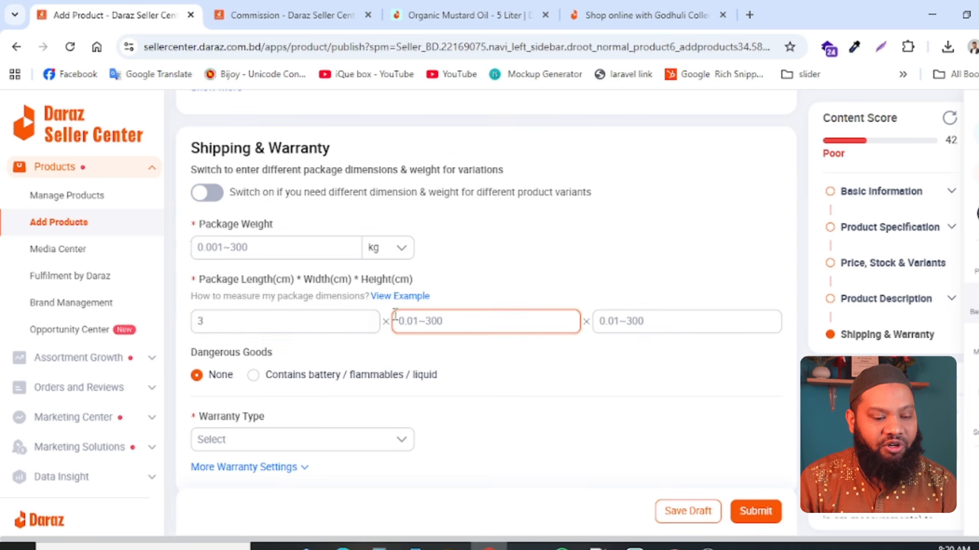
{"action": "mouse_move", "coordinate": [403, 299]}
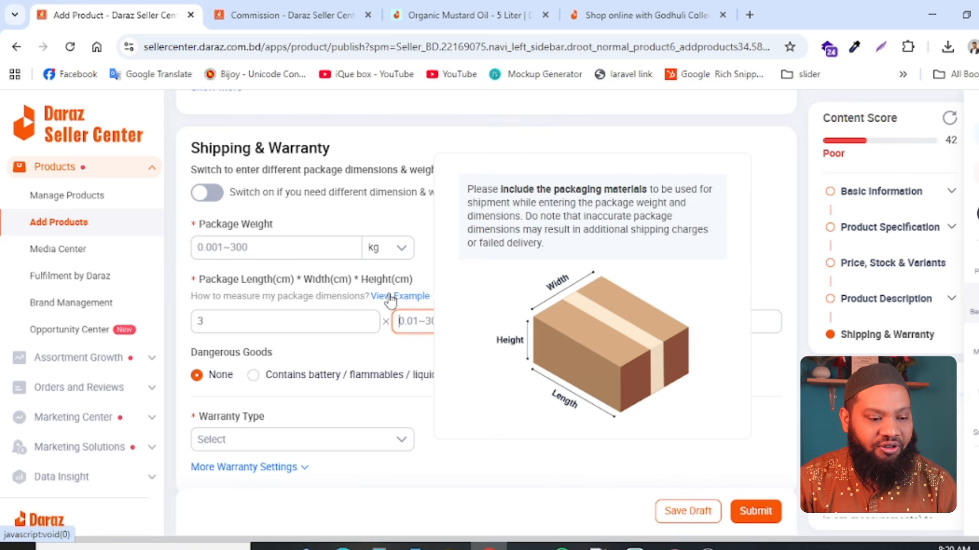
- Set the package dimensions to 0.3 cm length, 0.5 cm width and 0.9 cm height
{"action": "left_click_drag", "start_coordinate": [296, 320], "coordinate": [169, 328]}
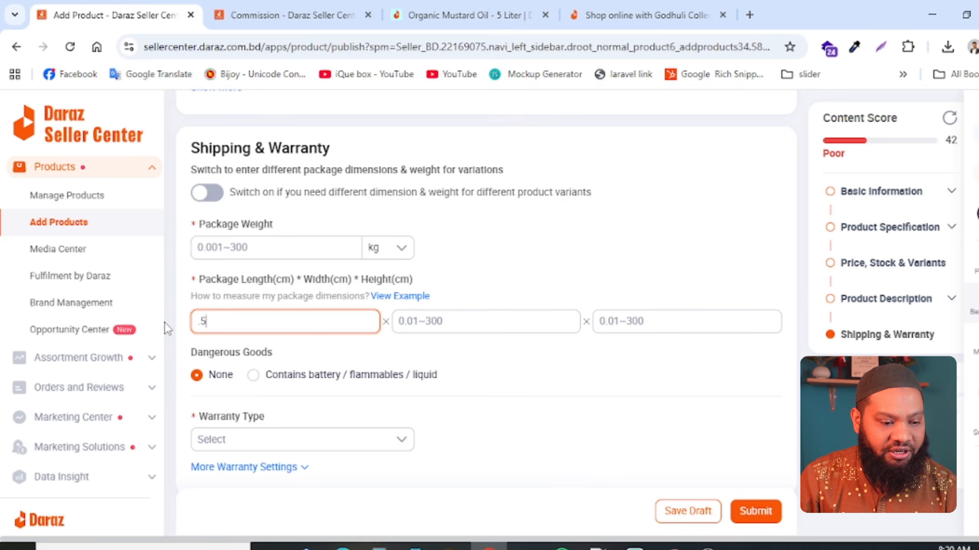
{"action": "type", "text": ".5"}
{"action": "left_click", "coordinate": [424, 320]}
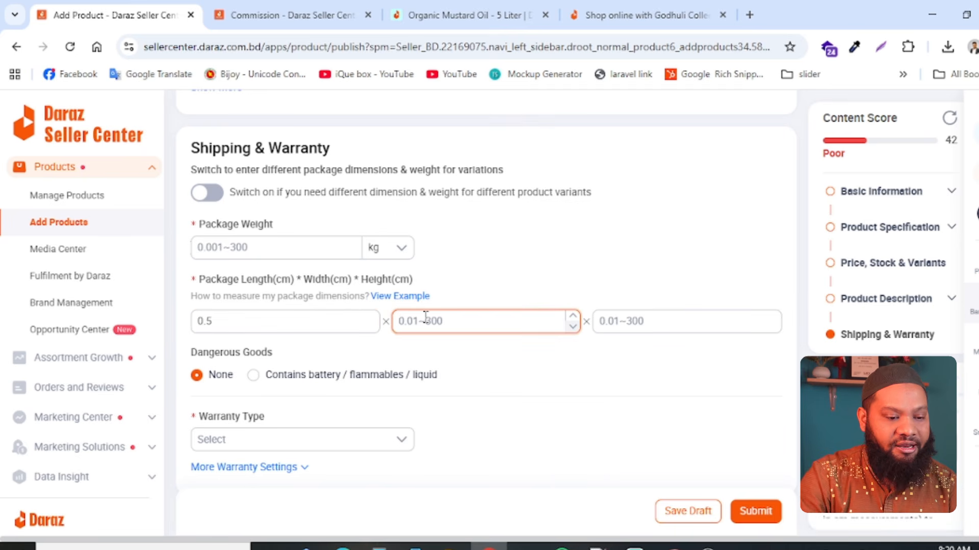
{"action": "type", "text": ".9"}
{"action": "left_click", "coordinate": [619, 324]}
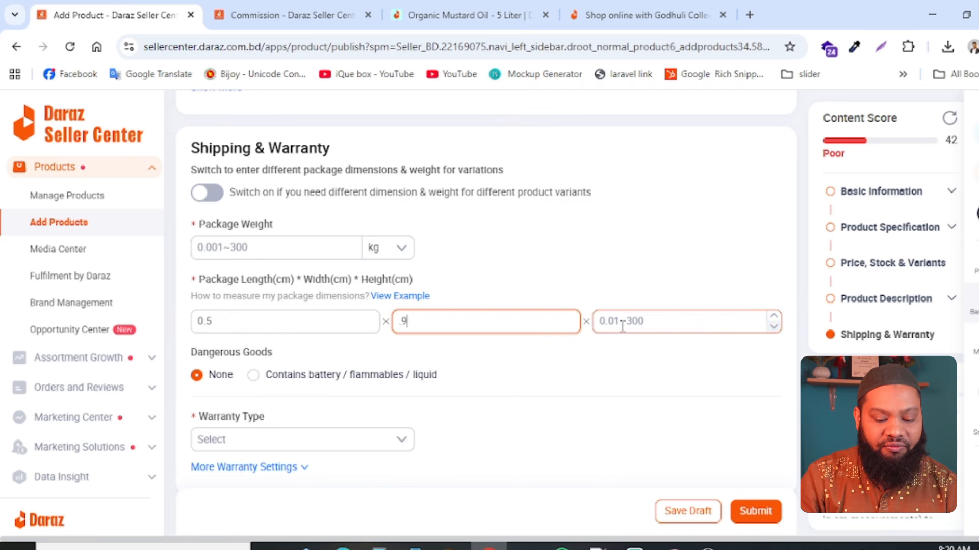
{"action": "type", "text": "."}
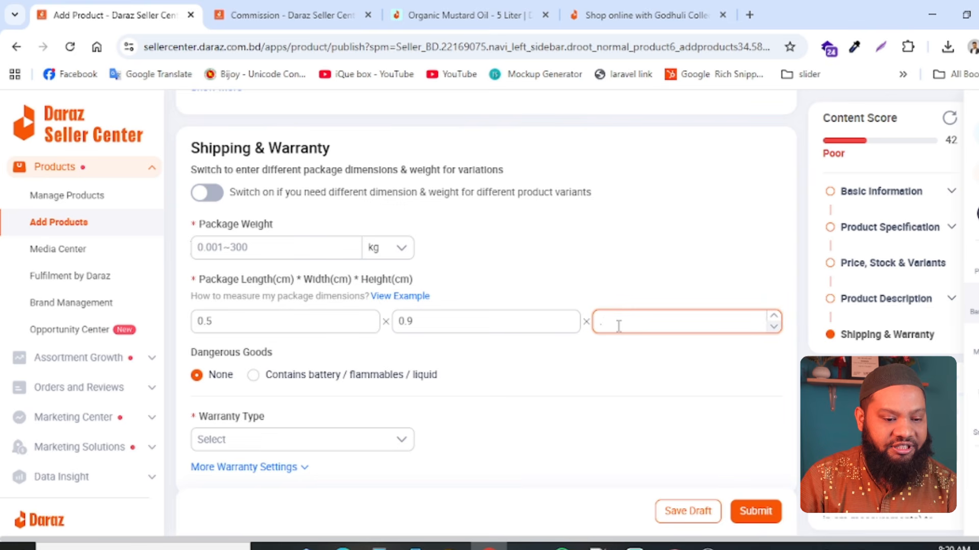
{"action": "type", "text": "6"}
{"action": "left_click", "coordinate": [604, 370]}
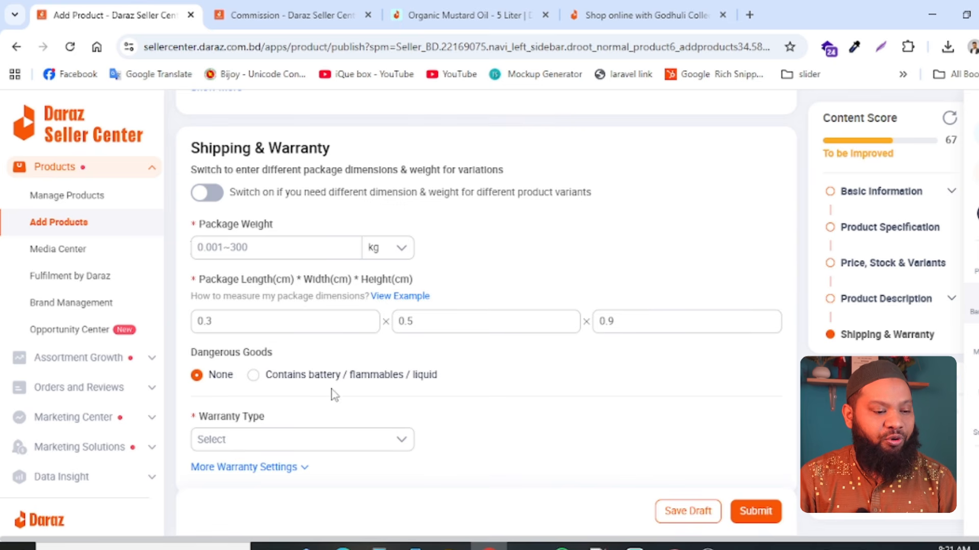
- Leave Dangerous Goods at None and set the warranty type to Local seller warranty
{"action": "left_click", "coordinate": [255, 377]}
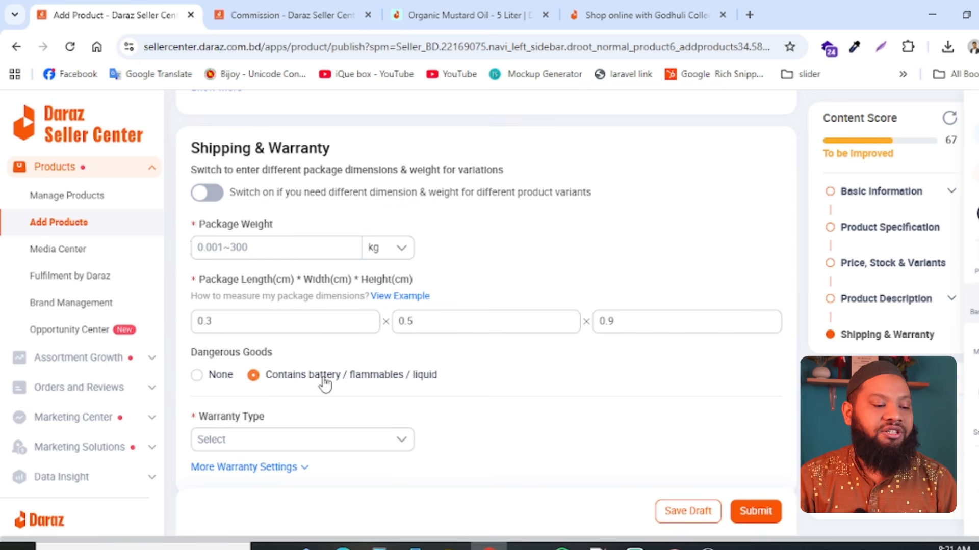
{"action": "left_click", "coordinate": [197, 376]}
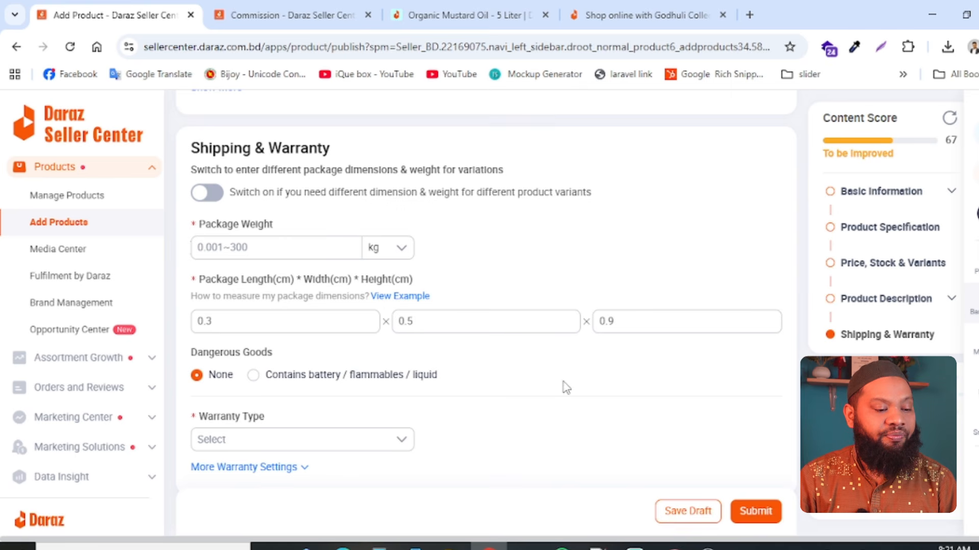
{"action": "left_click", "coordinate": [316, 447]}
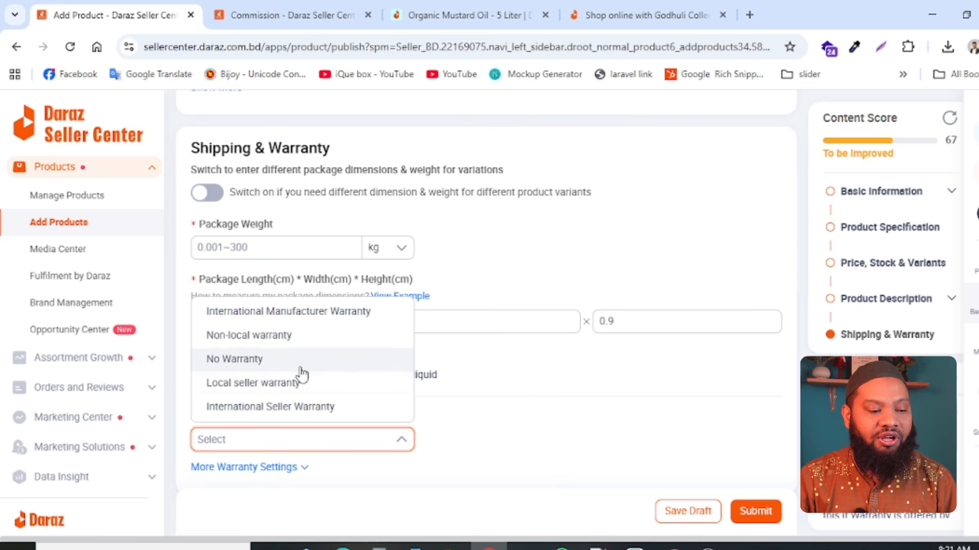
{"action": "left_click", "coordinate": [259, 385]}
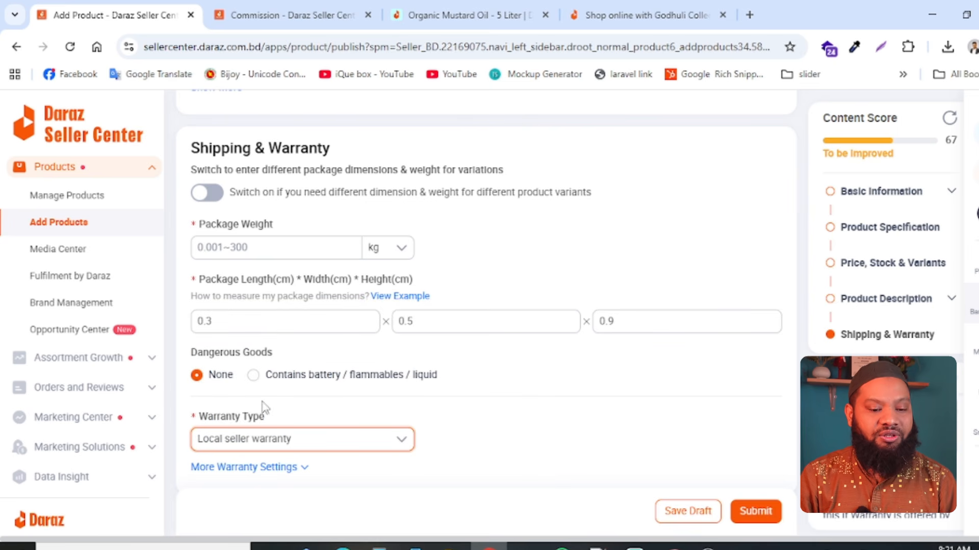
- Insert the mustard oil bottle image from the Media Center below the text of the Main Description
{"action": "scroll", "coordinate": [293, 454], "scroll_direction": "down", "scroll_amount": 2}
{"action": "scroll", "coordinate": [509, 413], "scroll_direction": "up", "scroll_amount": 15}
{"action": "scroll", "coordinate": [509, 410], "scroll_direction": "down", "scroll_amount": 8}
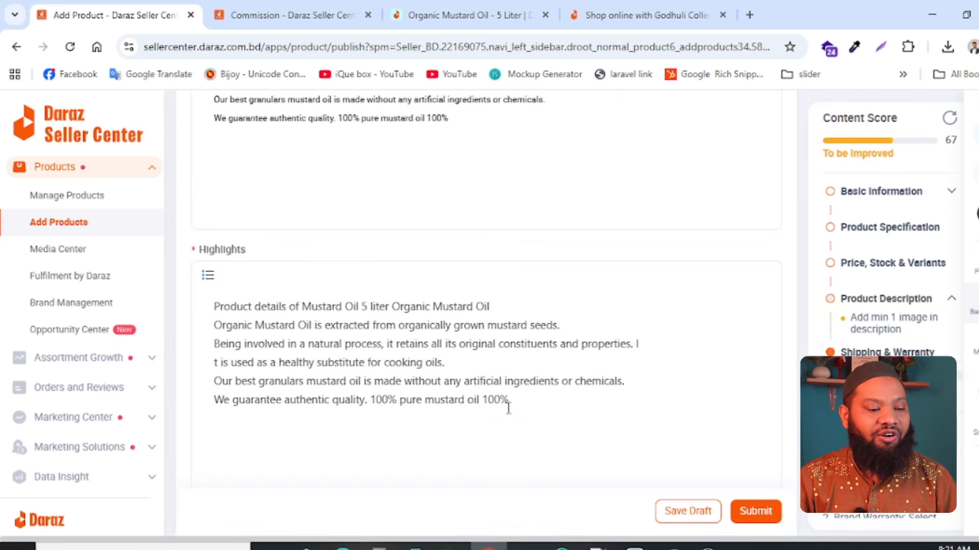
{"action": "scroll", "coordinate": [508, 407], "scroll_direction": "up", "scroll_amount": 6}
{"action": "scroll", "coordinate": [507, 413], "scroll_direction": "down", "scroll_amount": 12}
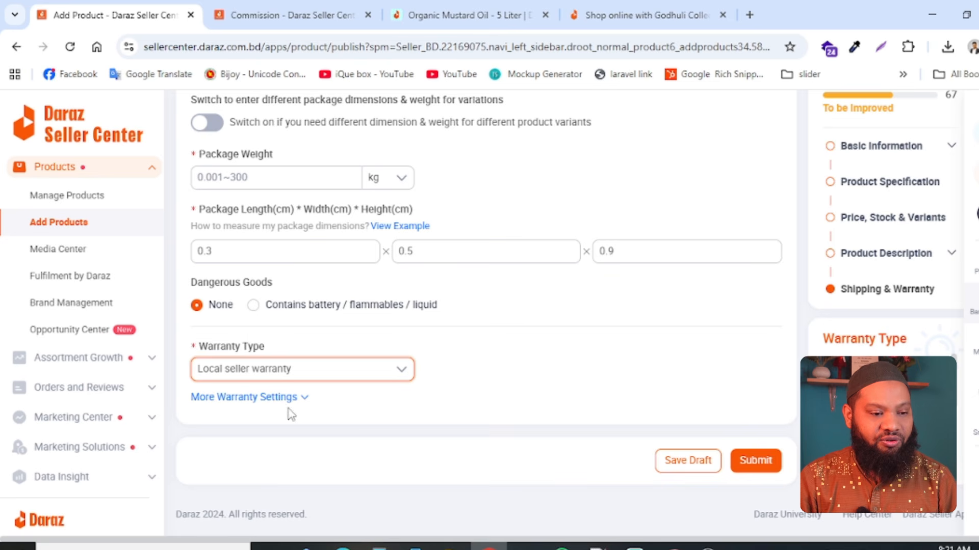
{"action": "scroll", "coordinate": [726, 356], "scroll_direction": "up", "scroll_amount": 8}
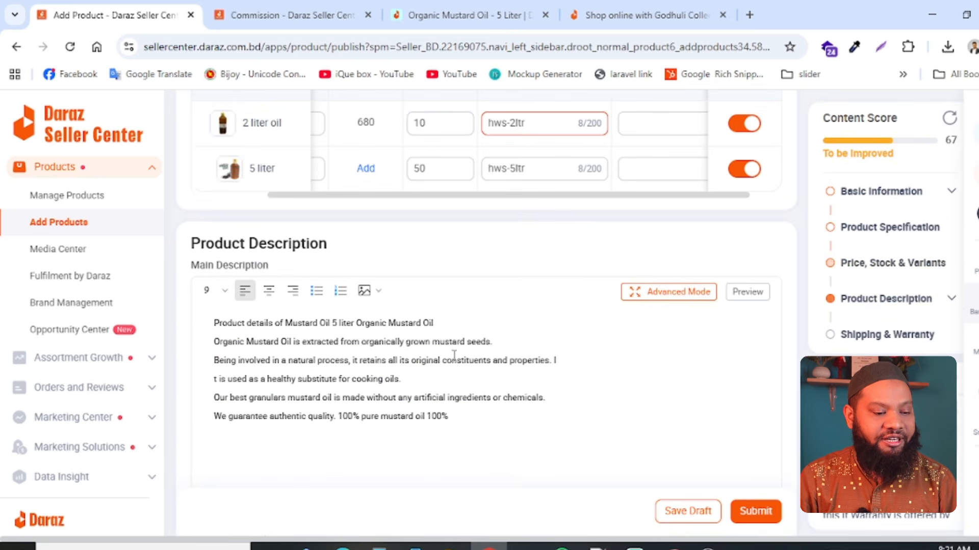
{"action": "left_click", "coordinate": [311, 438]}
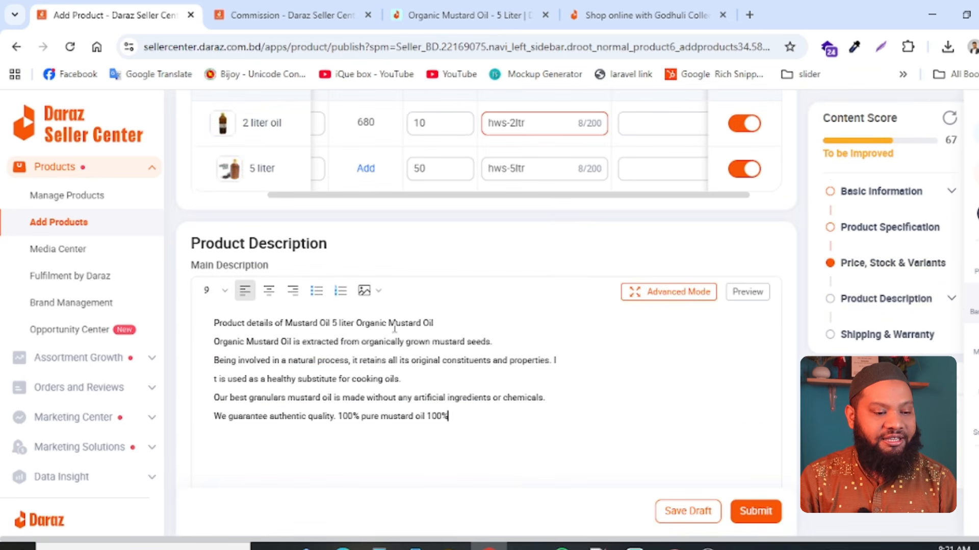
{"action": "left_click", "coordinate": [364, 291]}
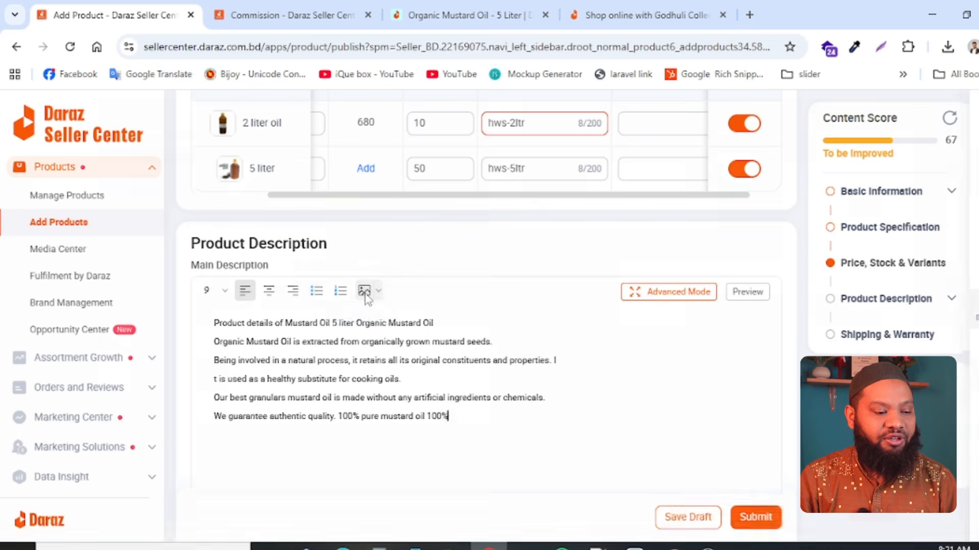
{"action": "left_click", "coordinate": [196, 415]}
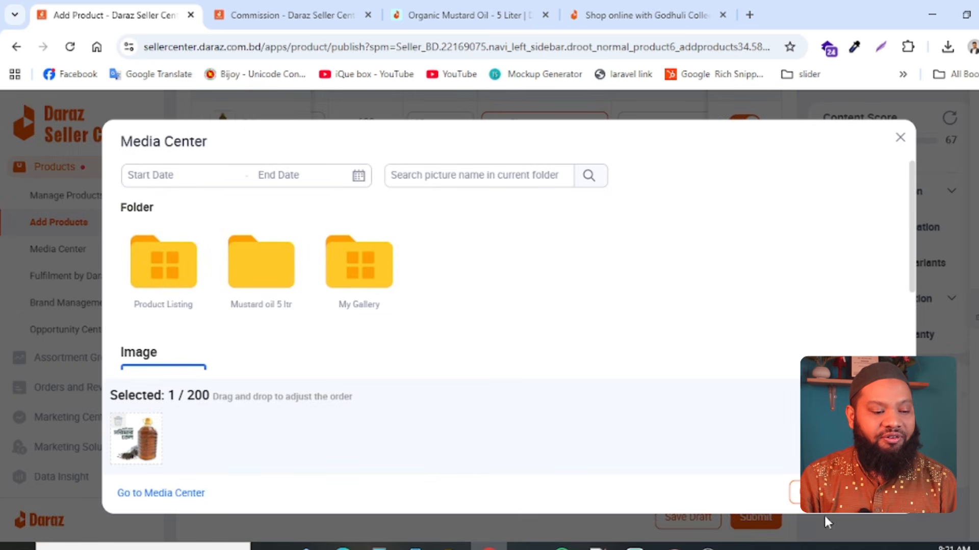
{"action": "left_click", "coordinate": [866, 493]}
{"action": "scroll", "coordinate": [552, 406], "scroll_direction": "down", "scroll_amount": 8}
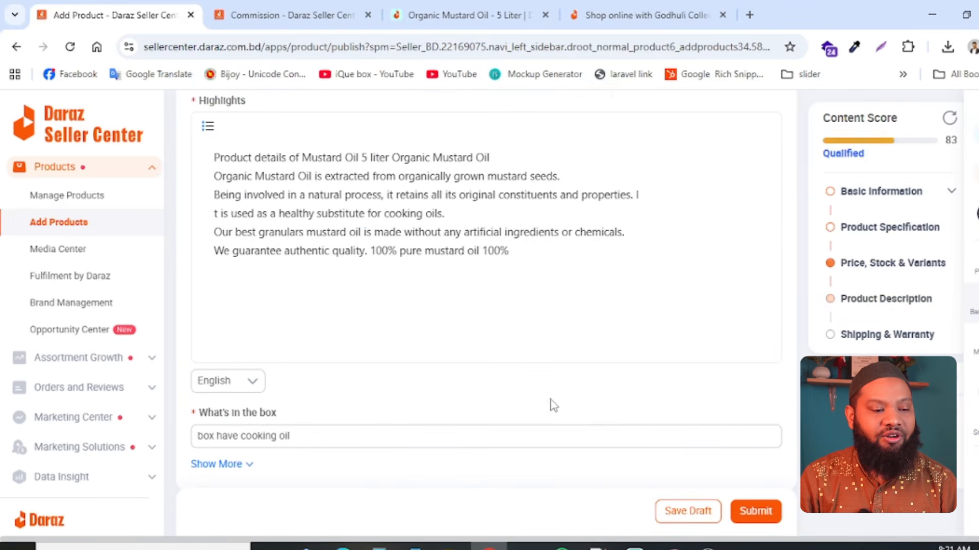
{"action": "scroll", "coordinate": [461, 335], "scroll_direction": "up", "scroll_amount": 8}
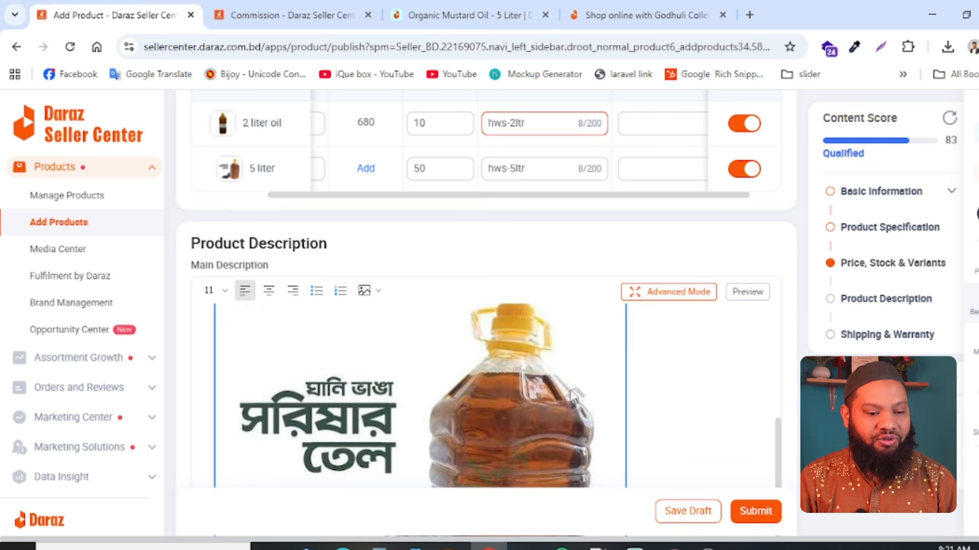
- Try to submit the product listing
{"action": "scroll", "coordinate": [564, 469], "scroll_direction": "down", "scroll_amount": 15}
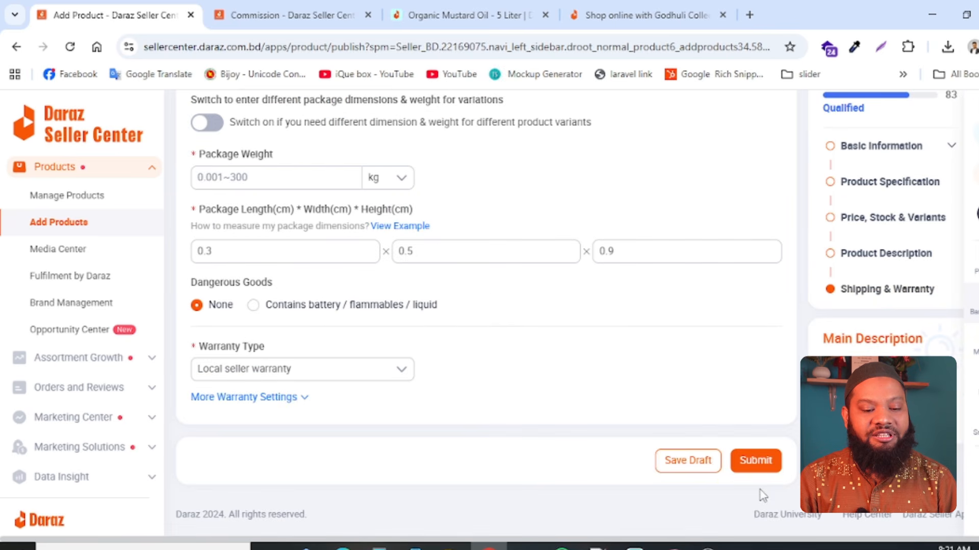
{"action": "left_click", "coordinate": [688, 471]}
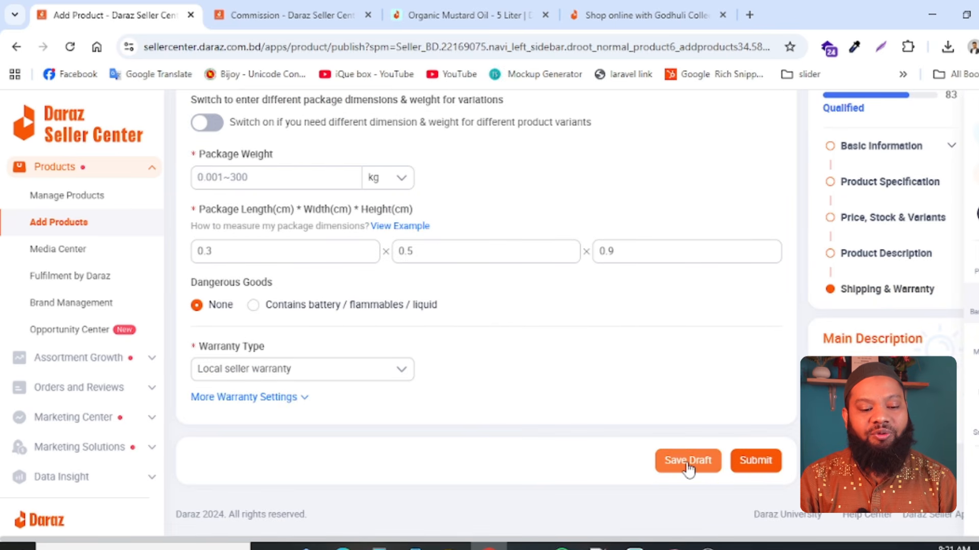
{"action": "left_click", "coordinate": [754, 461]}
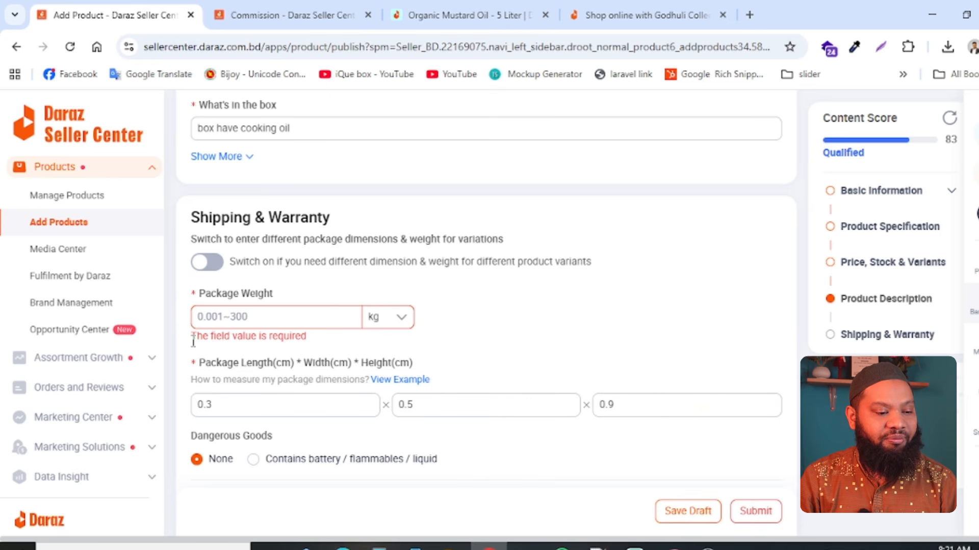
- Set the package weight to 5 kg and submit the product listing again
{"action": "left_click", "coordinate": [255, 314]}
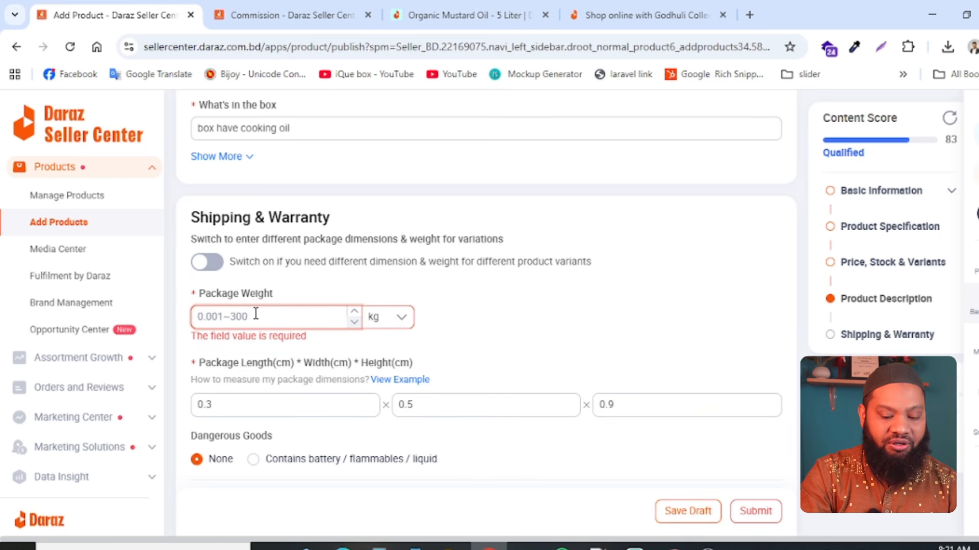
{"action": "type", "text": ".3"}
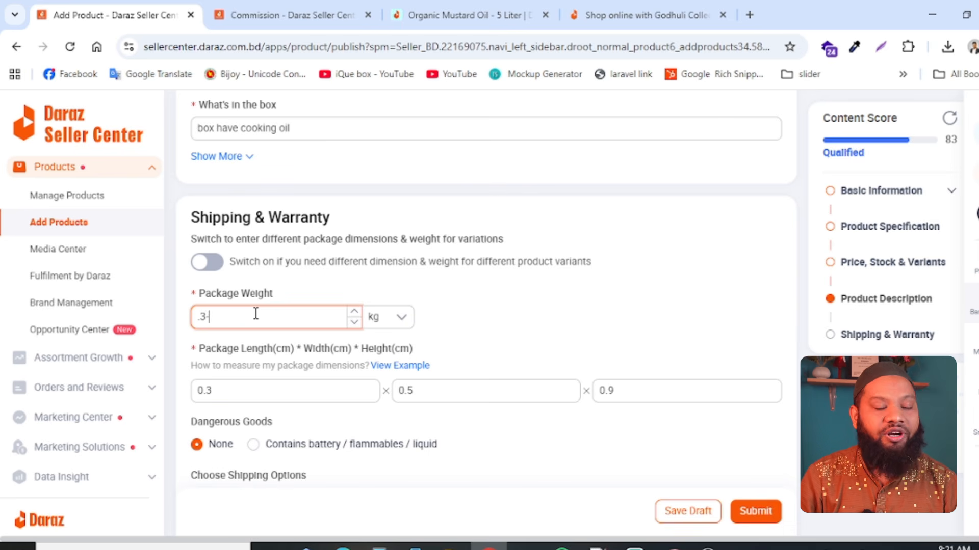
{"action": "left_click_drag", "start_coordinate": [194, 314], "coordinate": [157, 322]}
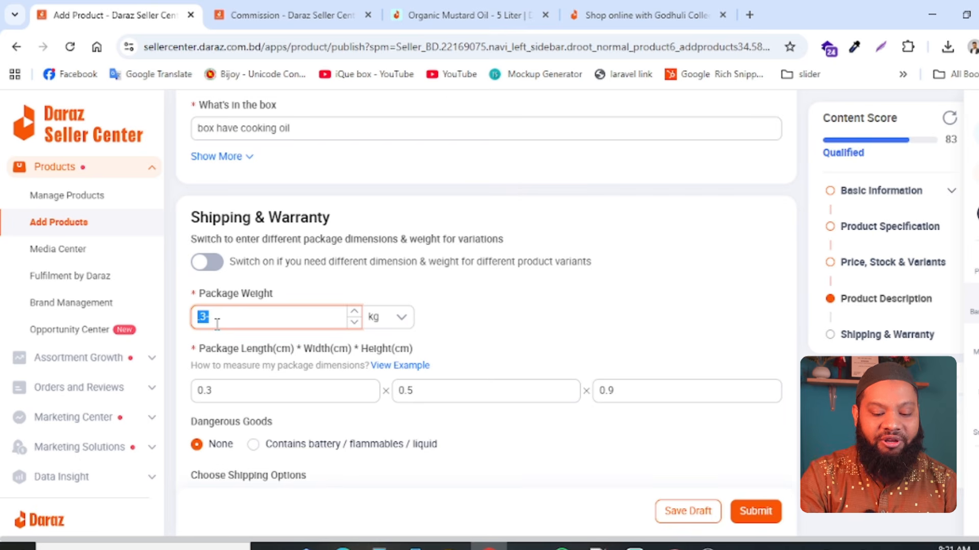
{"action": "type", "text": "5"}
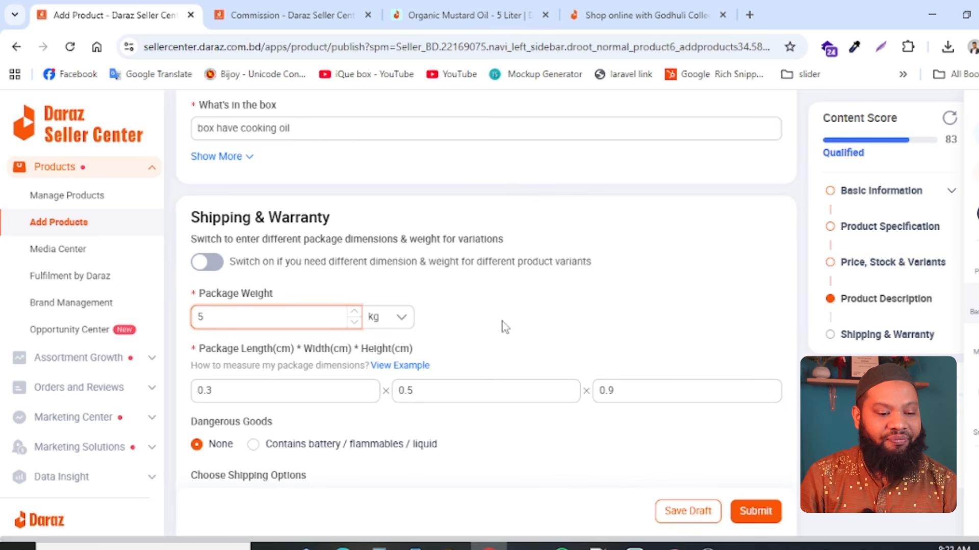
{"action": "scroll", "coordinate": [542, 327], "scroll_direction": "down", "scroll_amount": 5}
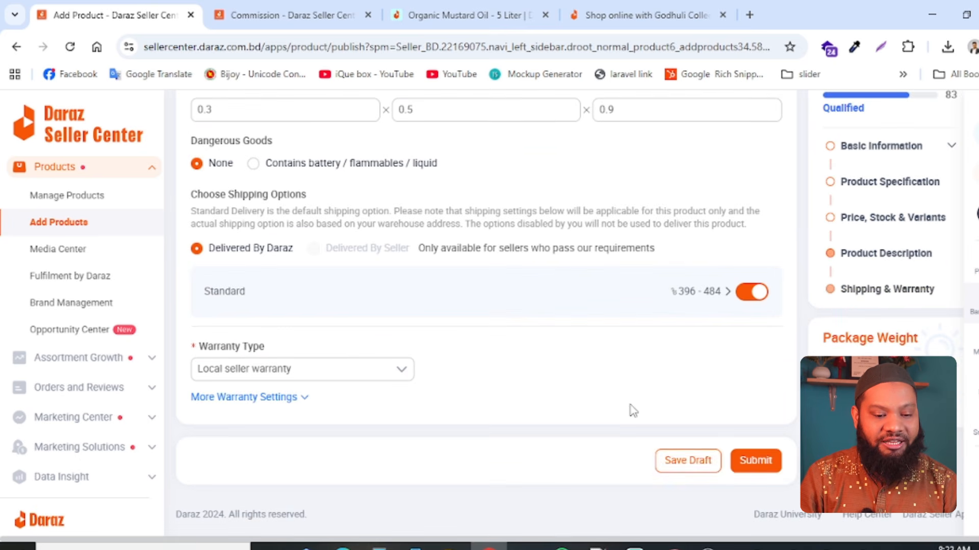
{"action": "left_click", "coordinate": [754, 465]}
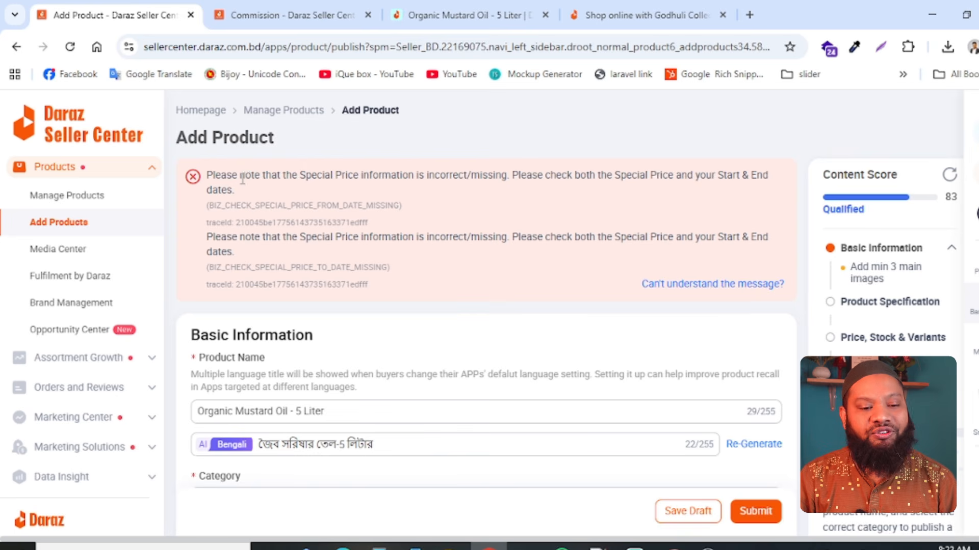
- Reopen the special price of the 2 liter oil variant and choose Set Date for its promotion date
{"action": "left_click_drag", "start_coordinate": [243, 178], "coordinate": [699, 174]}
{"action": "left_click", "coordinate": [535, 192]}
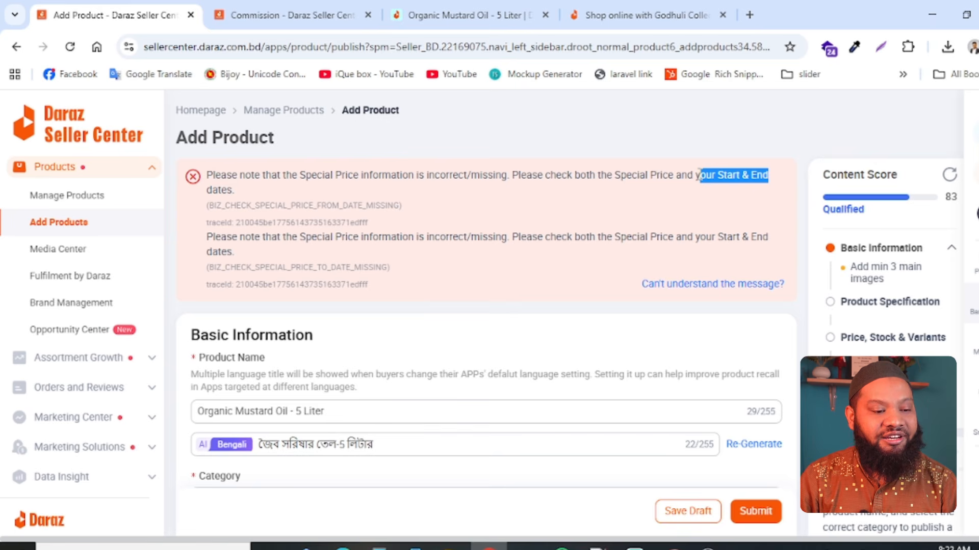
{"action": "scroll", "coordinate": [505, 250], "scroll_direction": "down", "scroll_amount": 15}
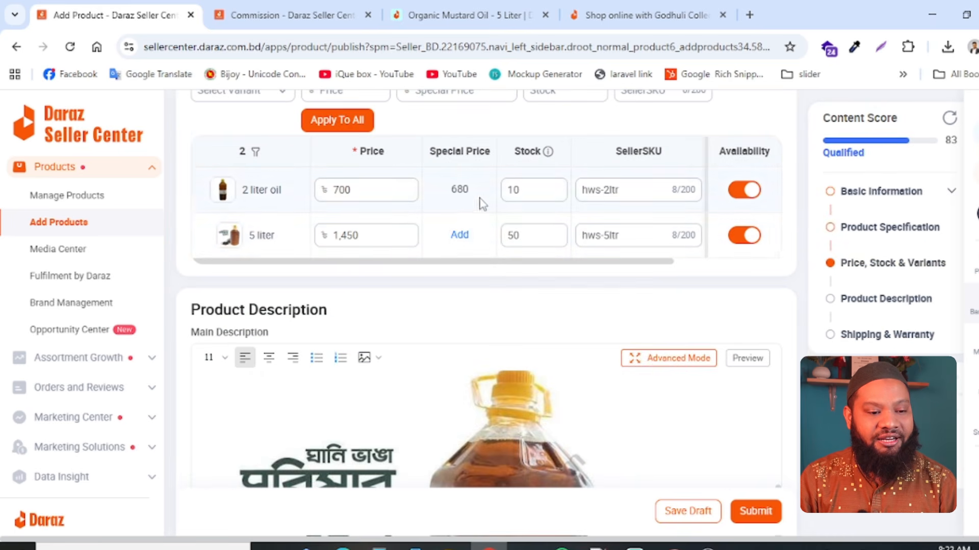
{"action": "left_click", "coordinate": [534, 193]}
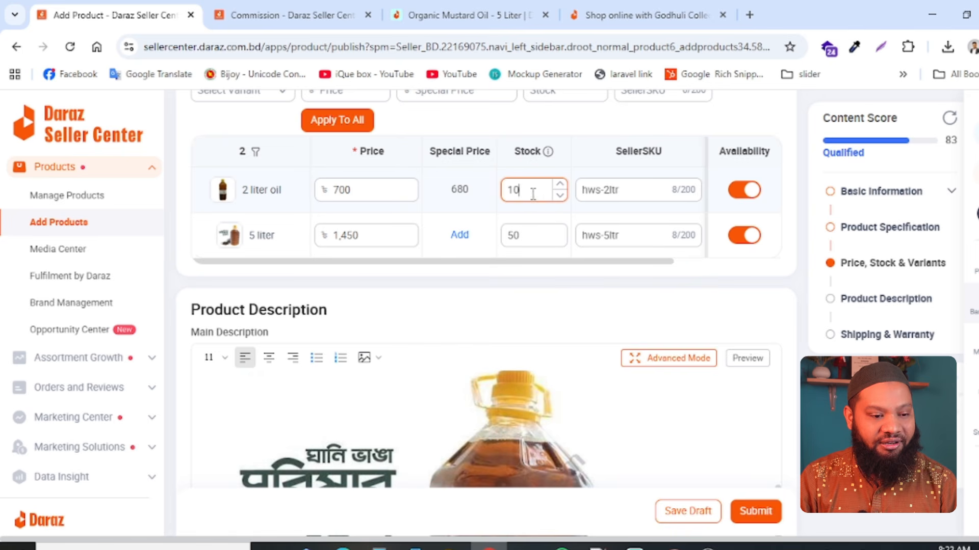
{"action": "left_click", "coordinate": [459, 192]}
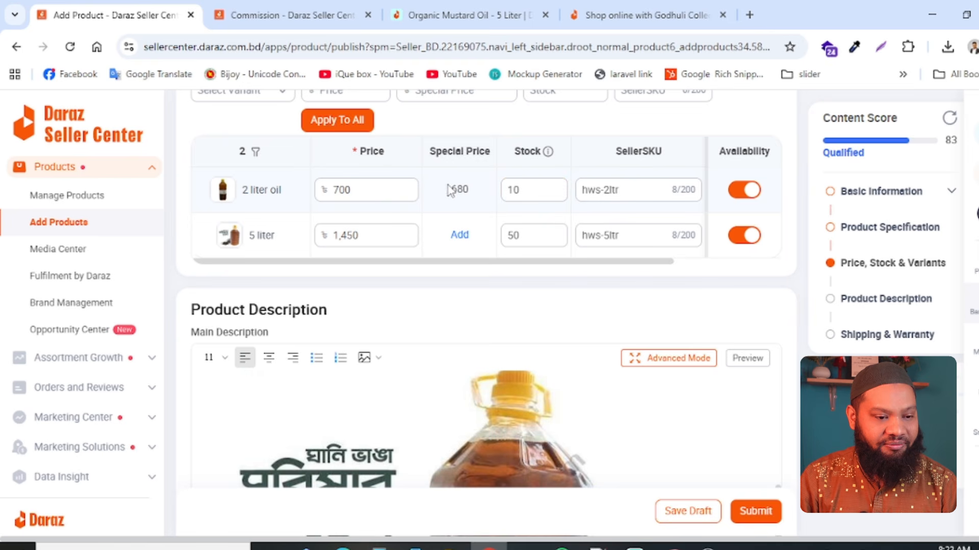
{"action": "mouse_move", "coordinate": [466, 189]}
{"action": "left_click", "coordinate": [452, 153]}
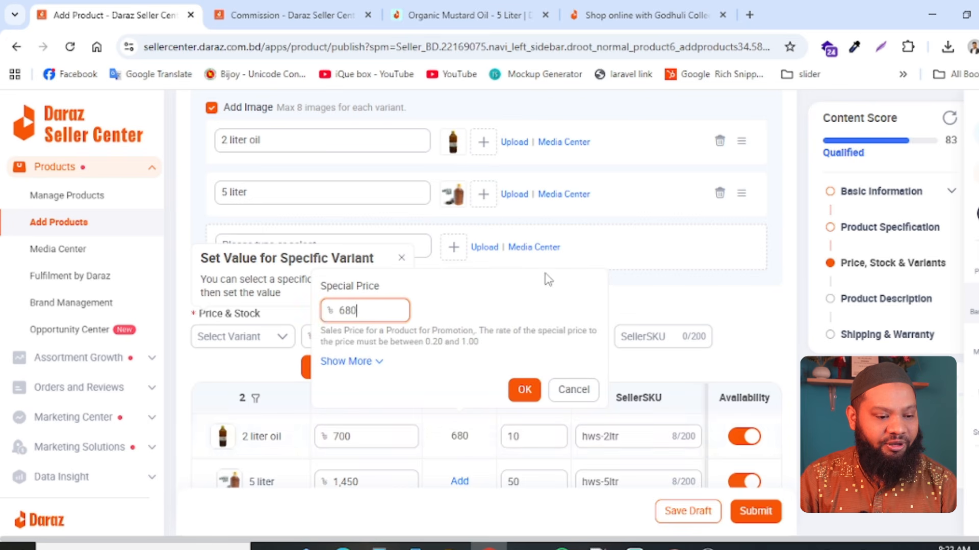
{"action": "left_click", "coordinate": [371, 362]}
{"action": "scroll", "coordinate": [491, 301], "scroll_direction": "down", "scroll_amount": 6}
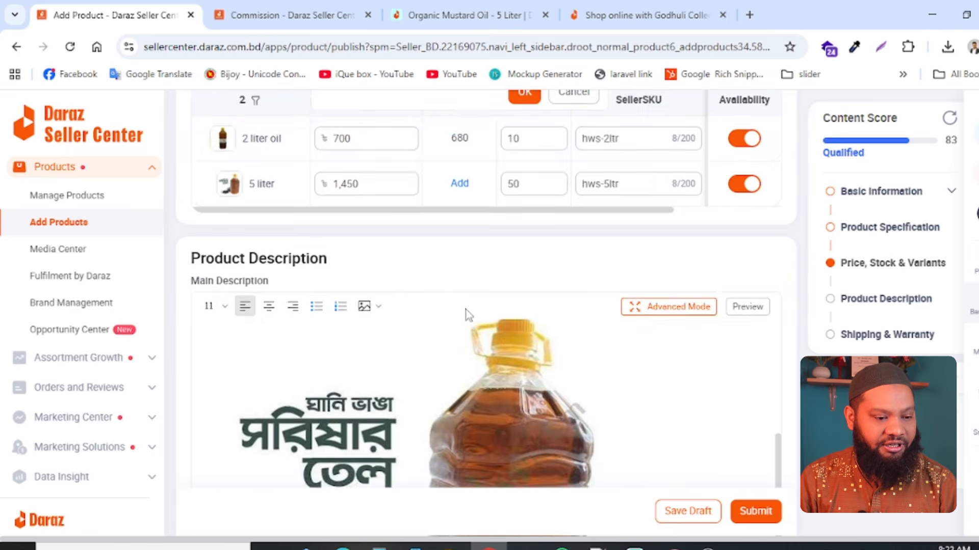
{"action": "scroll", "coordinate": [468, 315], "scroll_direction": "up", "scroll_amount": 5}
{"action": "left_click", "coordinate": [446, 359]}
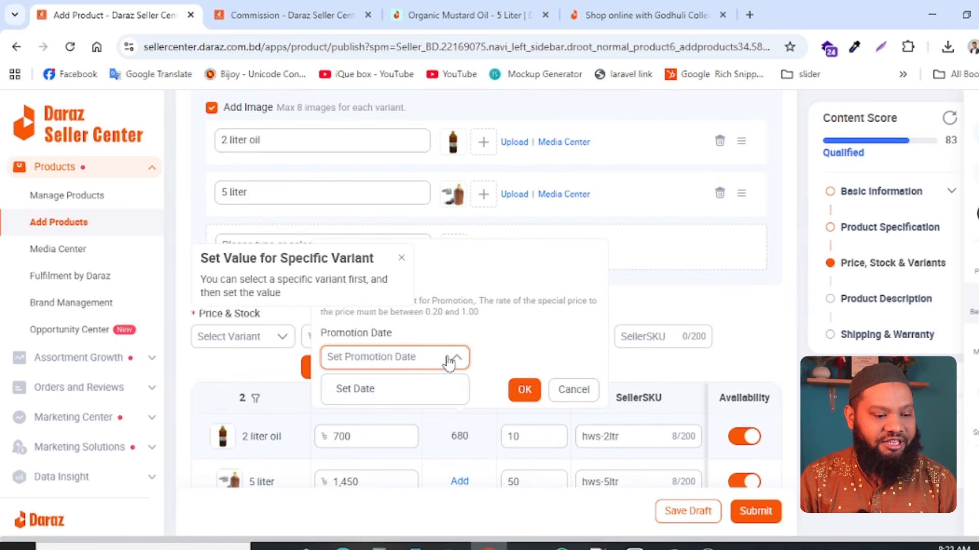
{"action": "left_click", "coordinate": [374, 391]}
{"action": "left_click", "coordinate": [351, 355]}
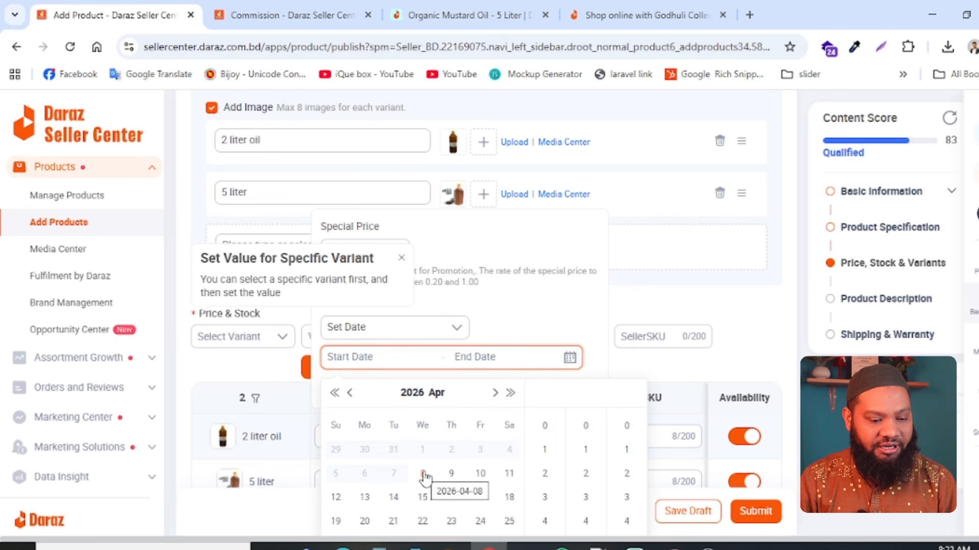
{"action": "left_click", "coordinate": [422, 474]}
{"action": "left_click", "coordinate": [509, 521]}
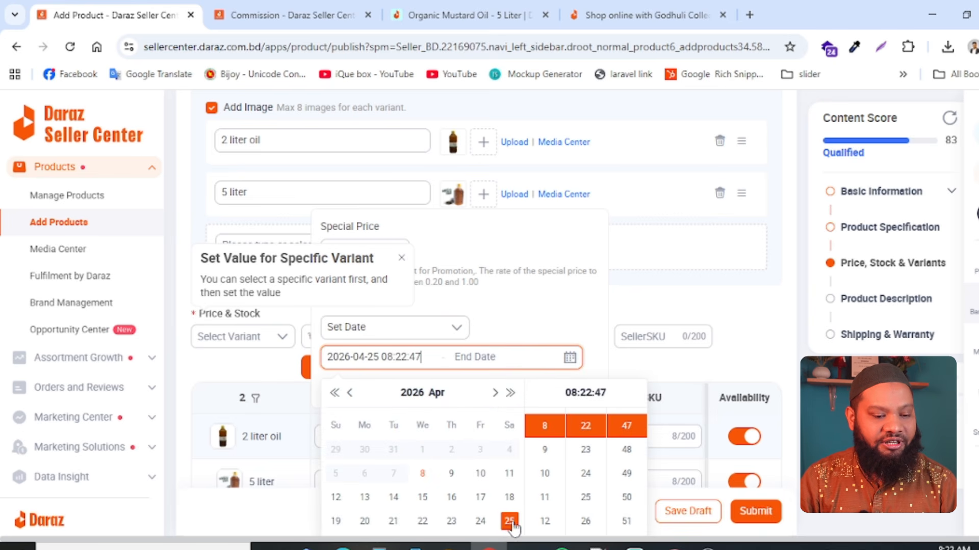
{"action": "scroll", "coordinate": [618, 391], "scroll_direction": "down", "scroll_amount": 5}
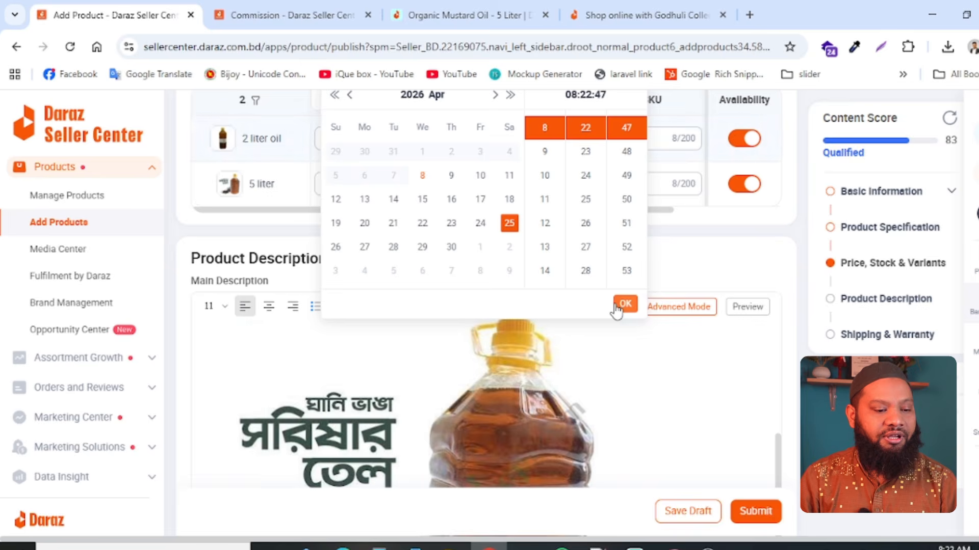
{"action": "left_click", "coordinate": [624, 304]}
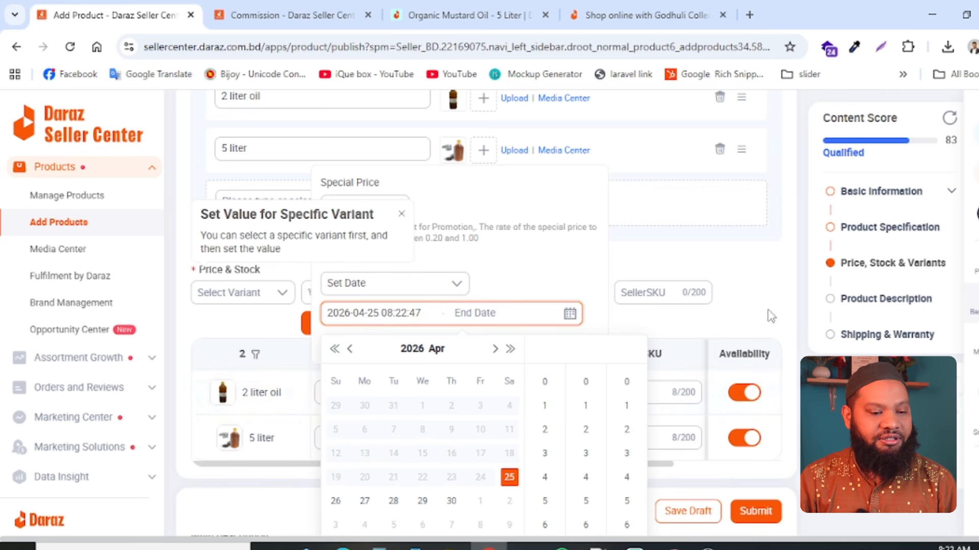
{"action": "left_click", "coordinate": [597, 316]}
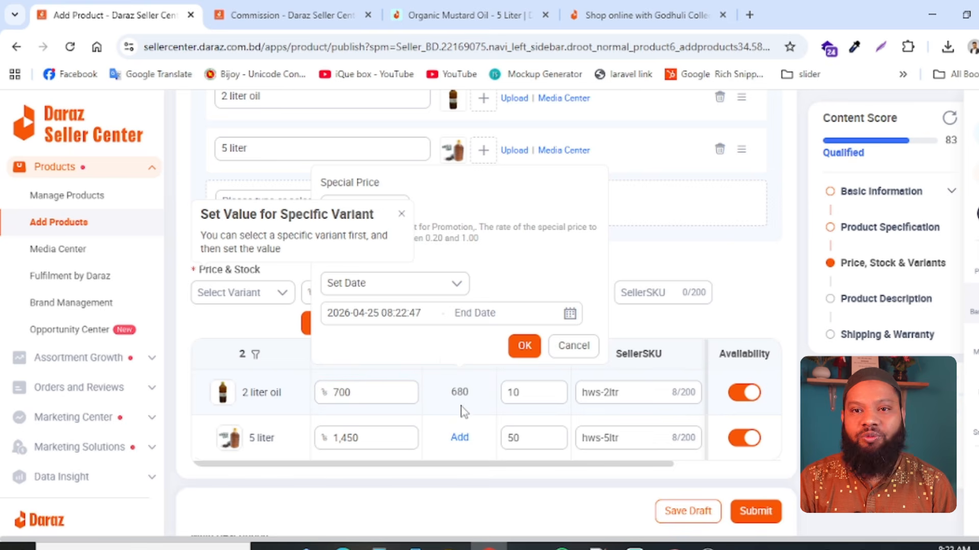
{"action": "mouse_move", "coordinate": [465, 387]}
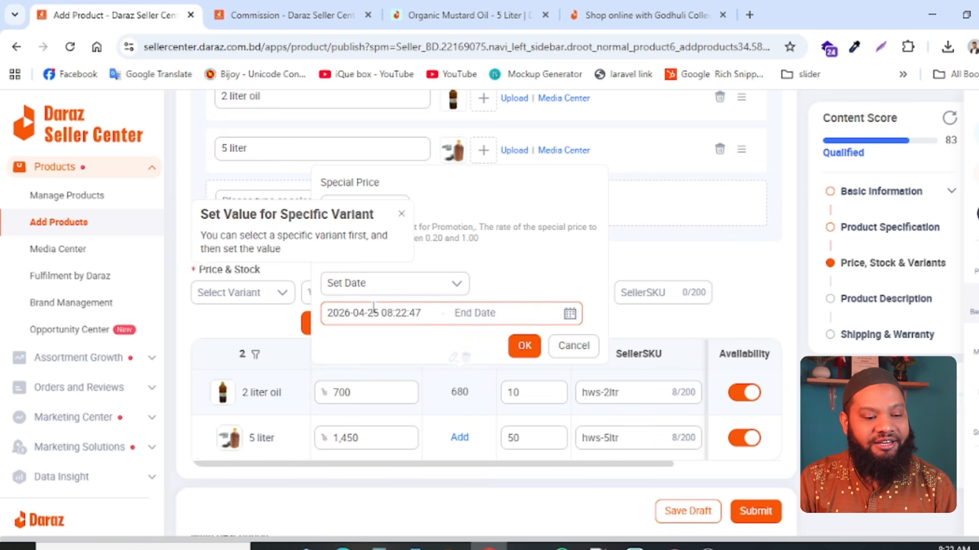
{"action": "left_click", "coordinate": [514, 350]}
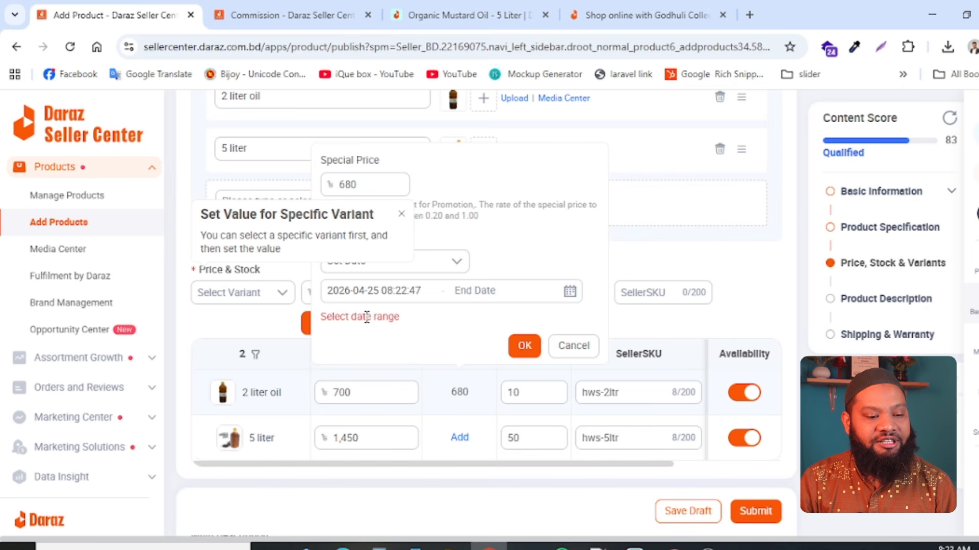
{"action": "left_click", "coordinate": [480, 294]}
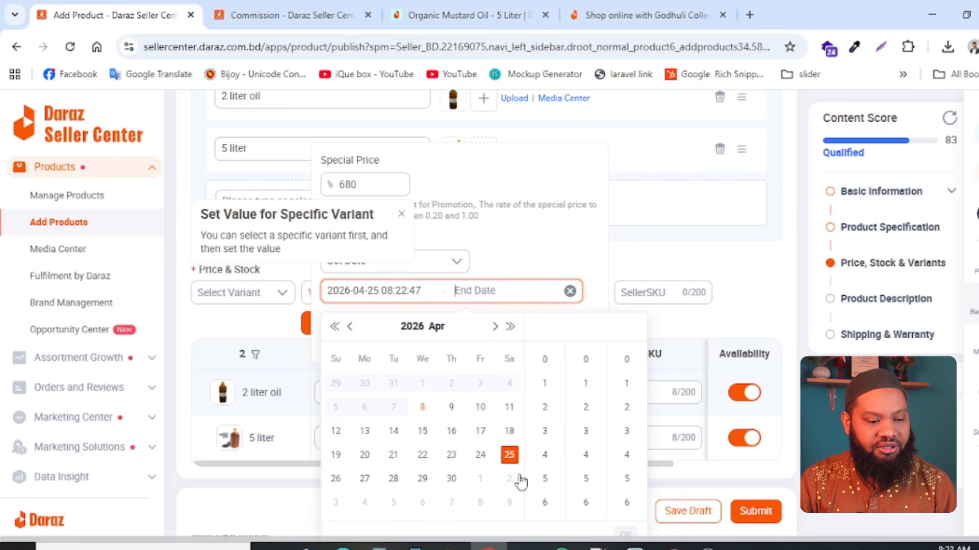
{"action": "left_click", "coordinate": [376, 288]}
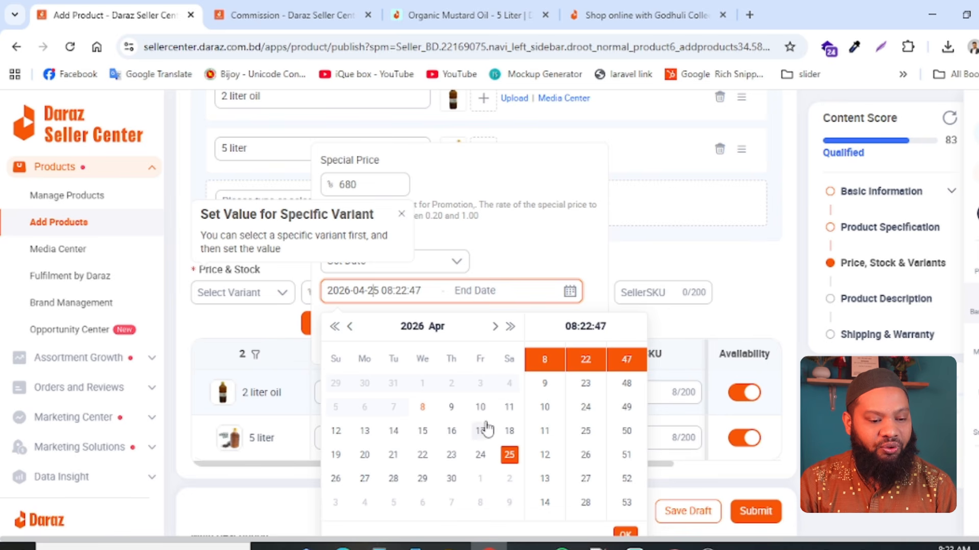
{"action": "left_click", "coordinate": [454, 431]}
{"action": "left_click", "coordinate": [503, 291]}
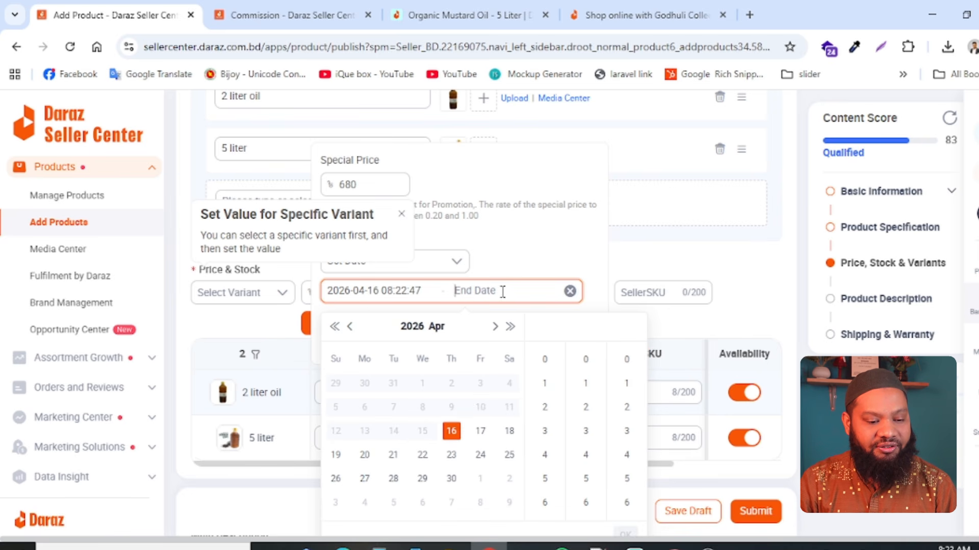
{"action": "left_click", "coordinate": [456, 482]}
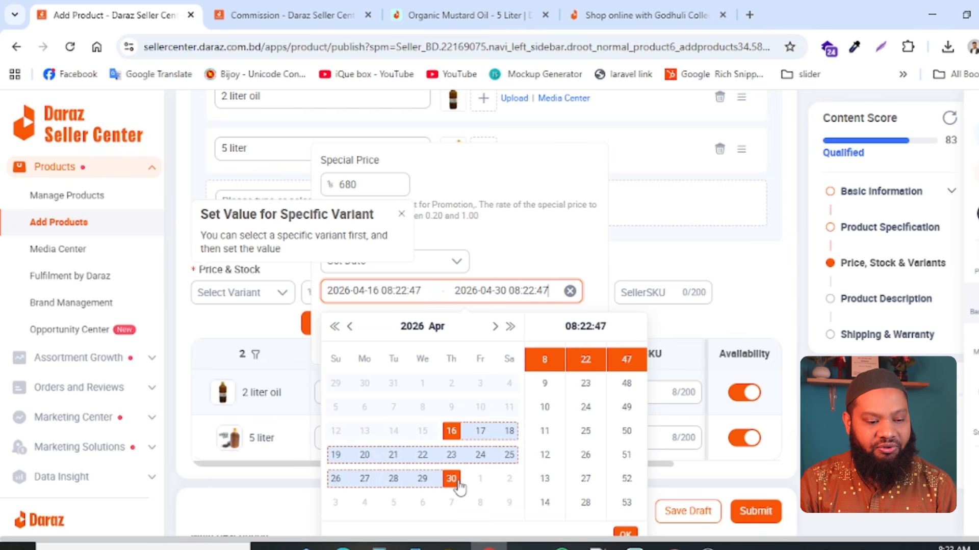
{"action": "left_click", "coordinate": [625, 536]}
{"action": "left_click", "coordinate": [530, 351]}
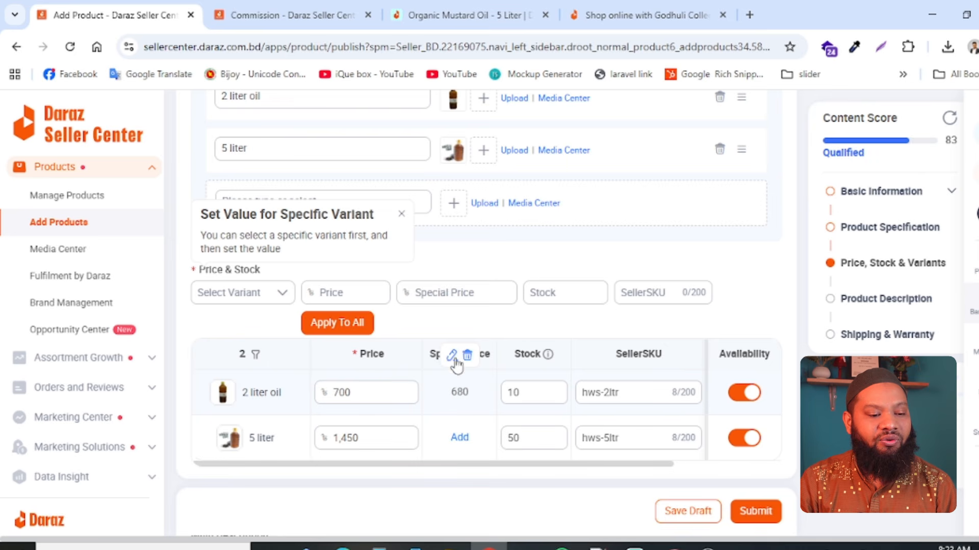
- Check the saved promotion dates of the 2 liter oil variant and submit the product listing again
{"action": "left_click", "coordinate": [452, 356]}
{"action": "left_click", "coordinate": [372, 317]}
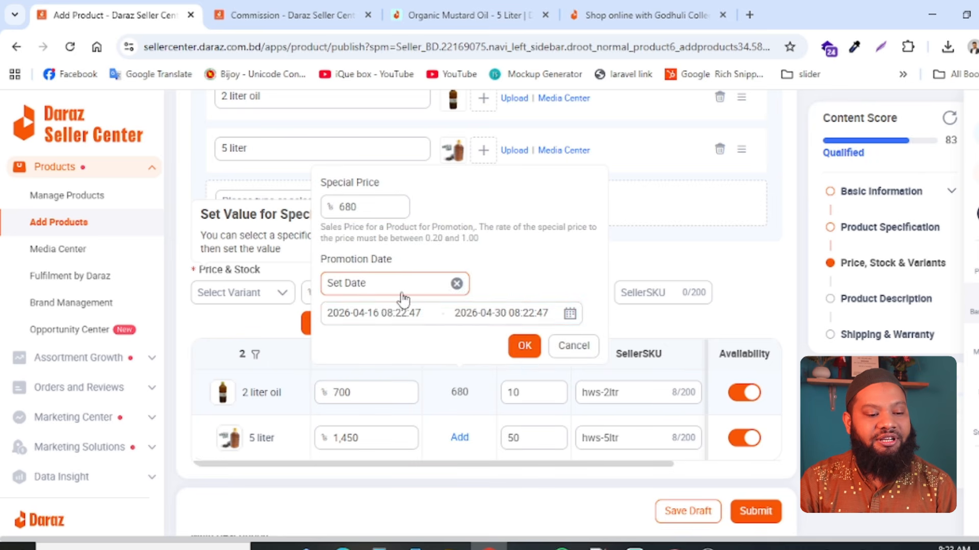
{"action": "left_click", "coordinate": [524, 346]}
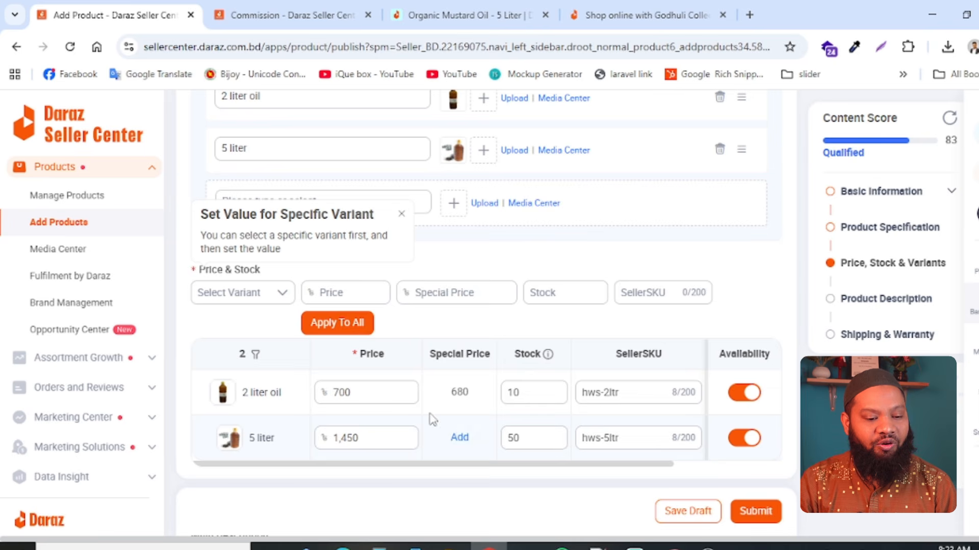
{"action": "scroll", "coordinate": [463, 463], "scroll_direction": "down", "scroll_amount": 10}
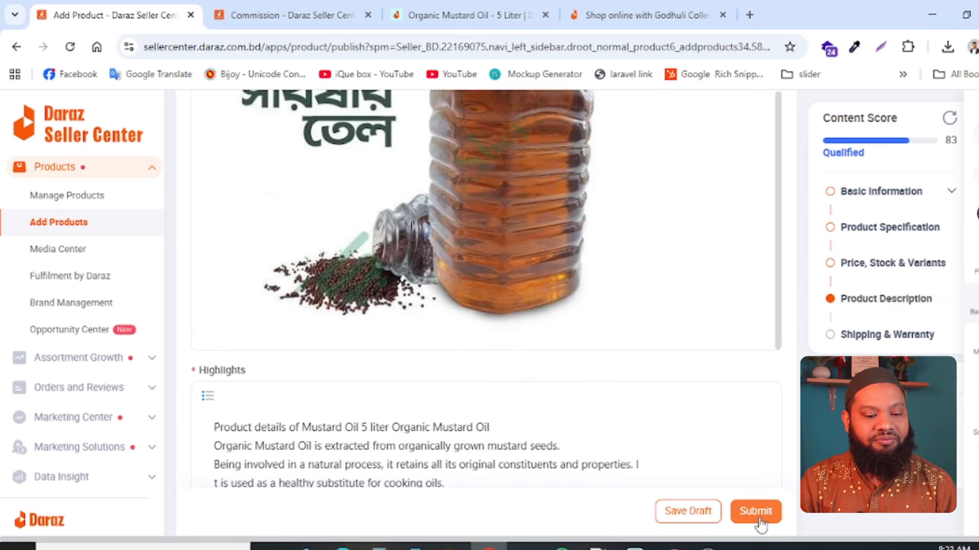
{"action": "left_click", "coordinate": [757, 515]}
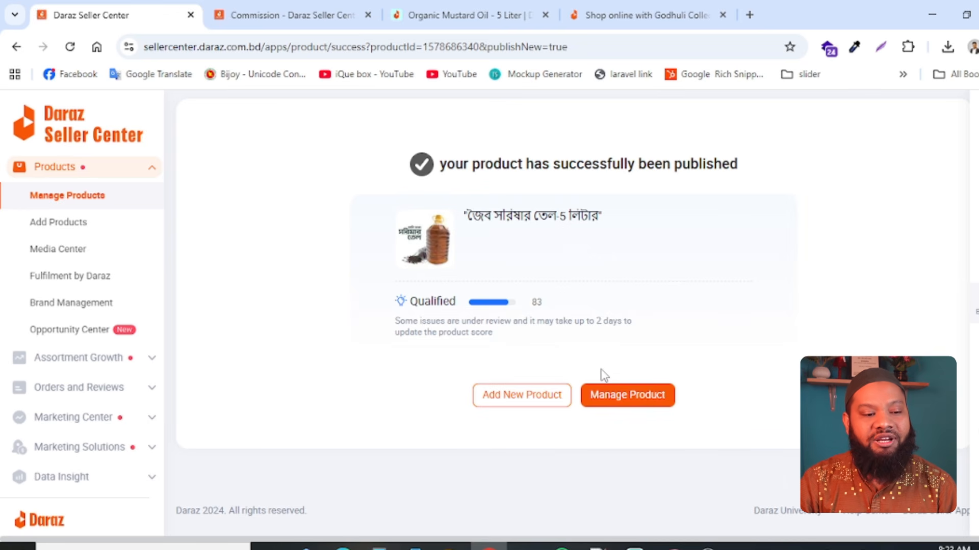
- Read the publication confirmation and the product title shown with it
{"action": "left_click_drag", "start_coordinate": [443, 159], "coordinate": [751, 167]}
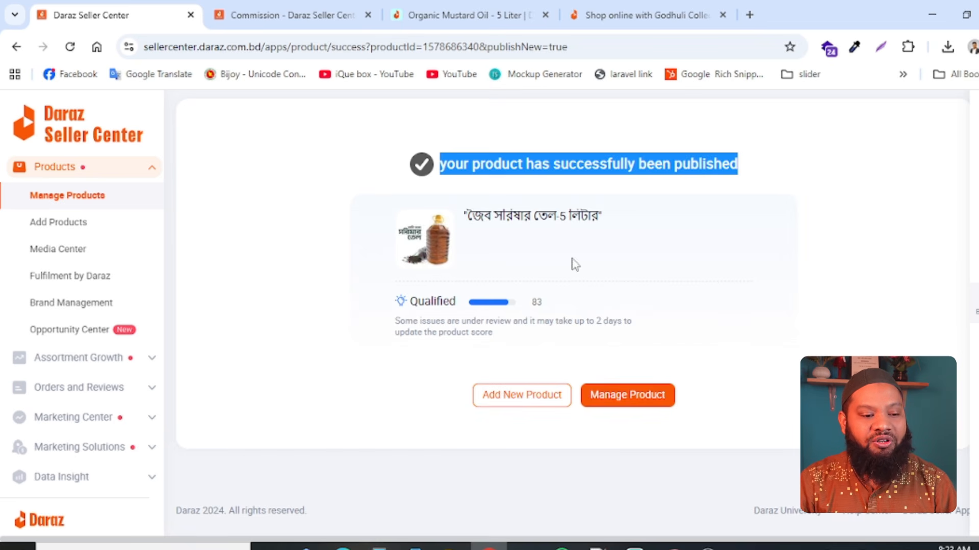
{"action": "left_click_drag", "start_coordinate": [460, 223], "coordinate": [659, 223]}
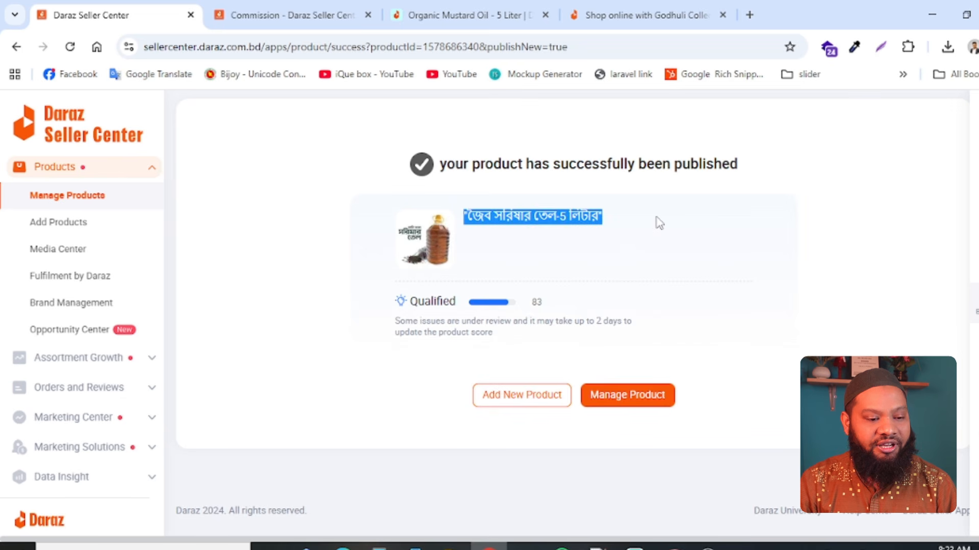
{"action": "left_click_drag", "start_coordinate": [482, 363], "coordinate": [387, 195]}
{"action": "left_click", "coordinate": [524, 155]}
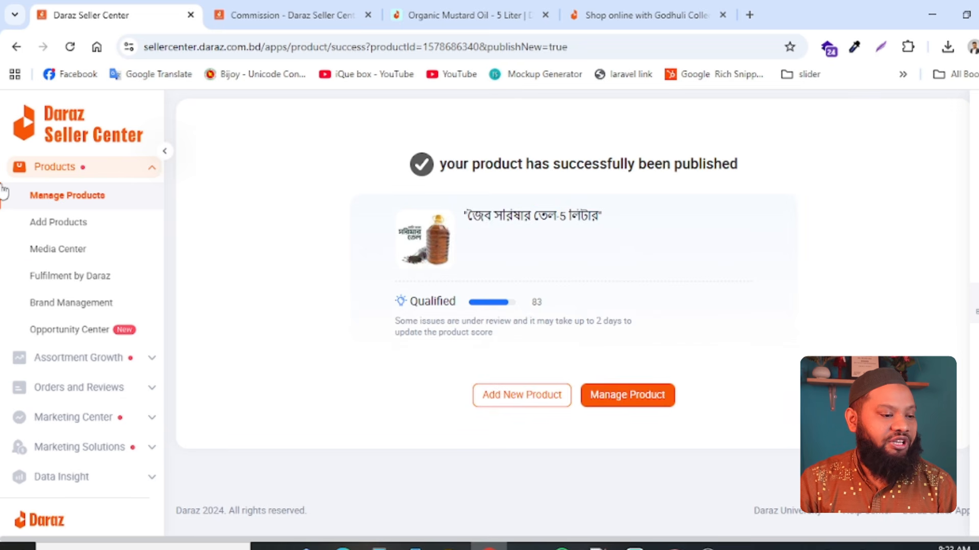
- Open the product management list and examine the new mustard oil listing's variants, prices, stock and content score
{"action": "left_click", "coordinate": [54, 196]}
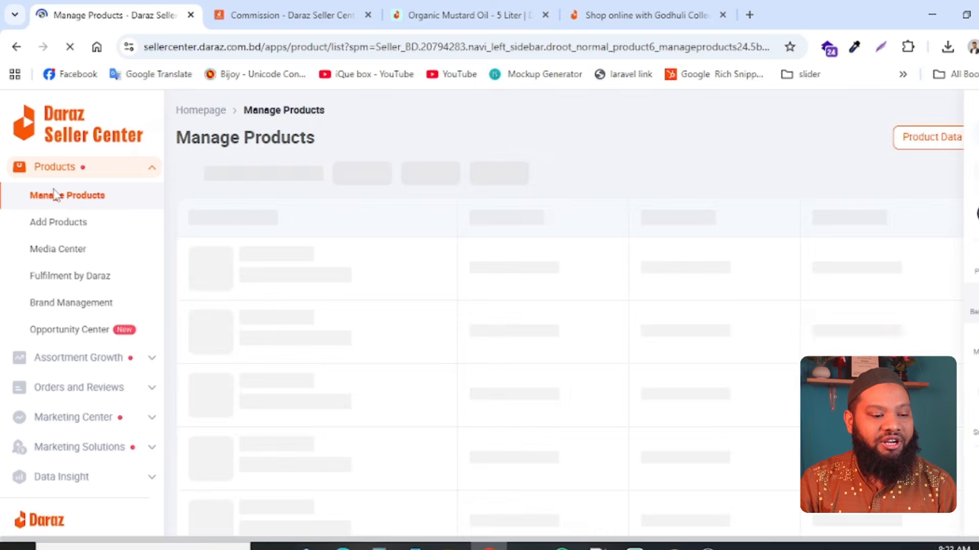
{"action": "scroll", "coordinate": [603, 390], "scroll_direction": "down", "scroll_amount": 5}
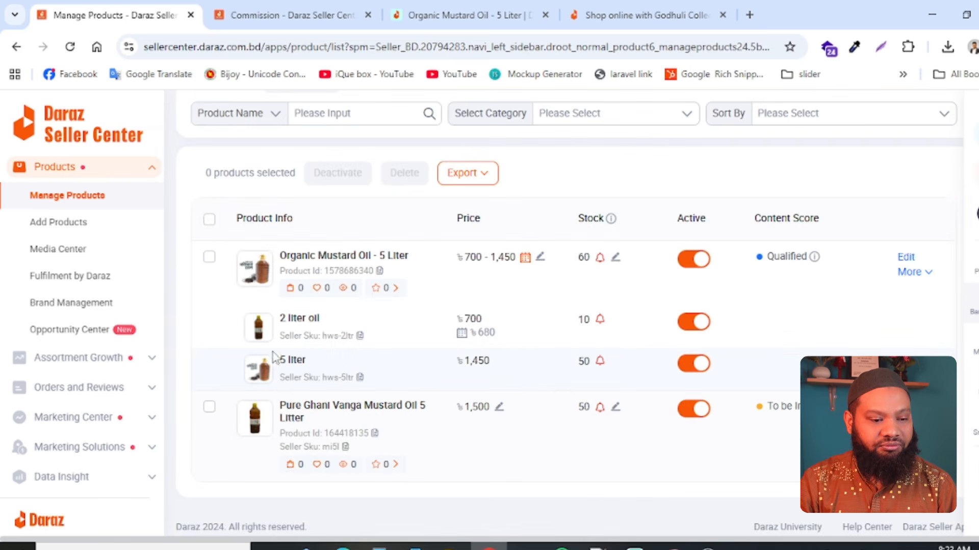
{"action": "scroll", "coordinate": [278, 395], "scroll_direction": "up", "scroll_amount": 5}
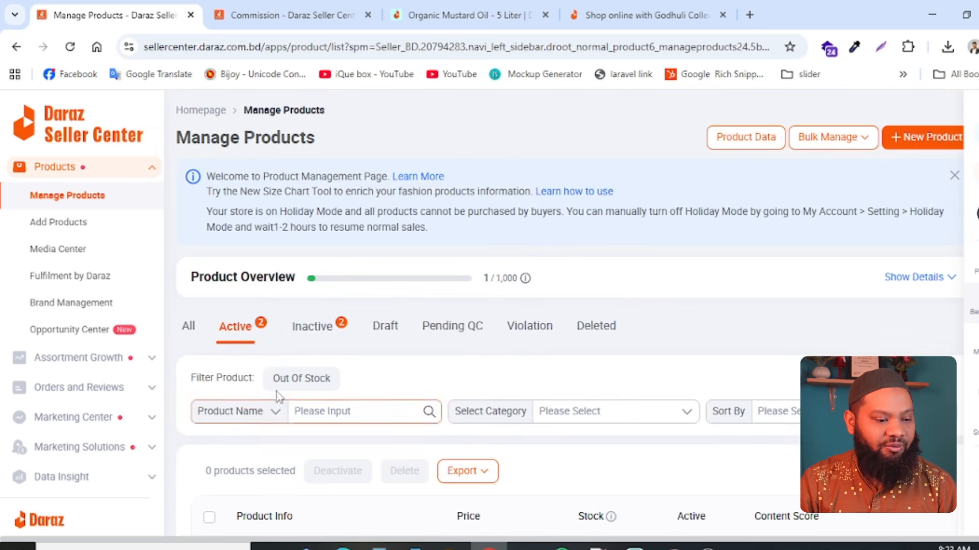
{"action": "scroll", "coordinate": [301, 367], "scroll_direction": "down", "scroll_amount": 5}
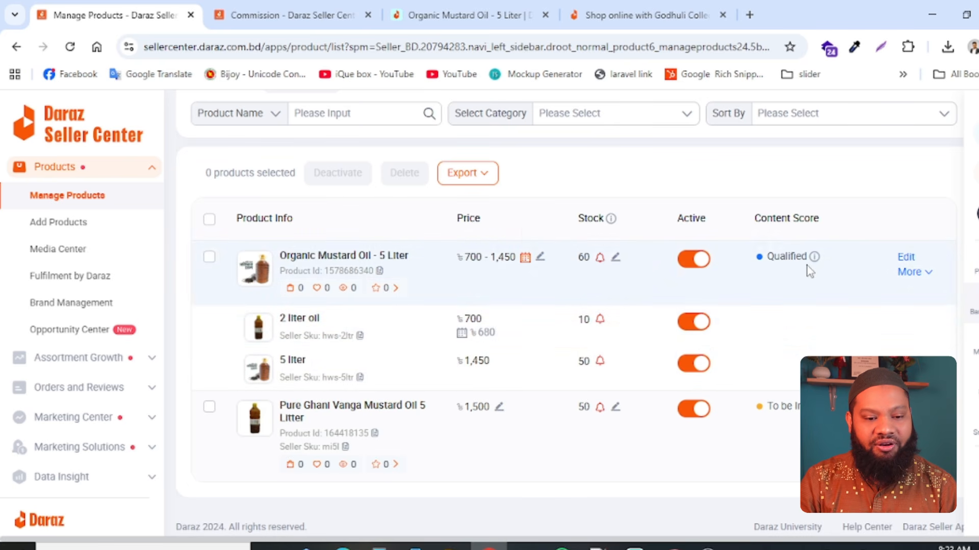
{"action": "mouse_move", "coordinate": [806, 262]}
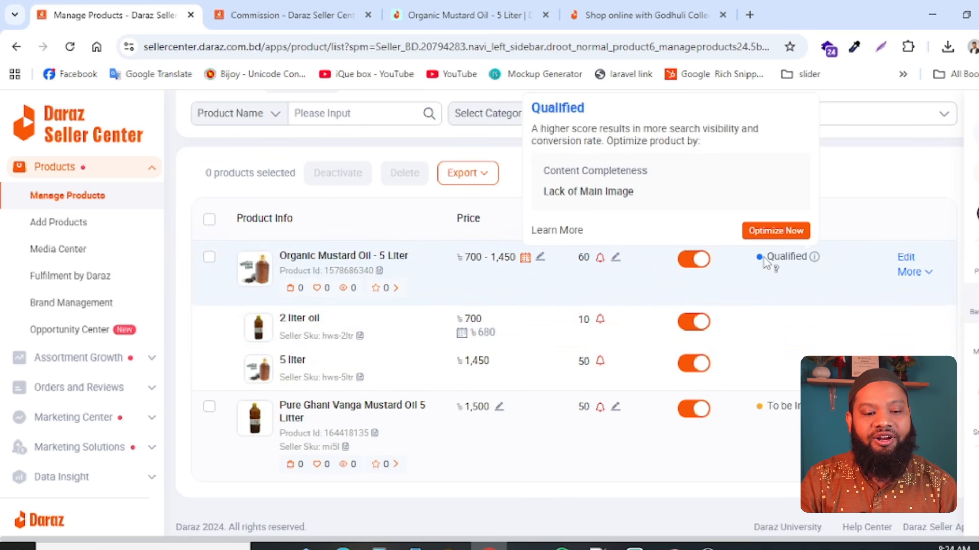
{"action": "scroll", "coordinate": [808, 262], "scroll_direction": "up", "scroll_amount": 6}
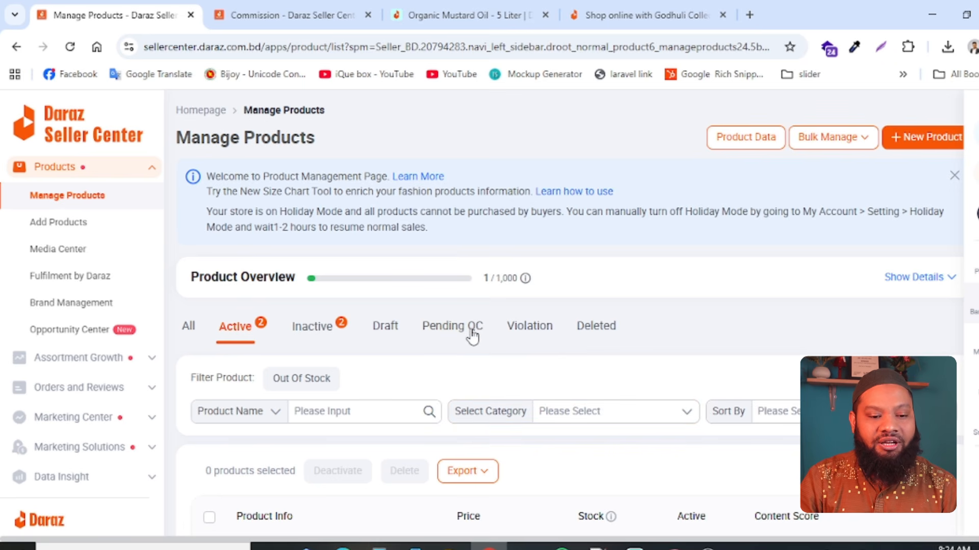
{"action": "scroll", "coordinate": [472, 337], "scroll_direction": "down", "scroll_amount": 6}
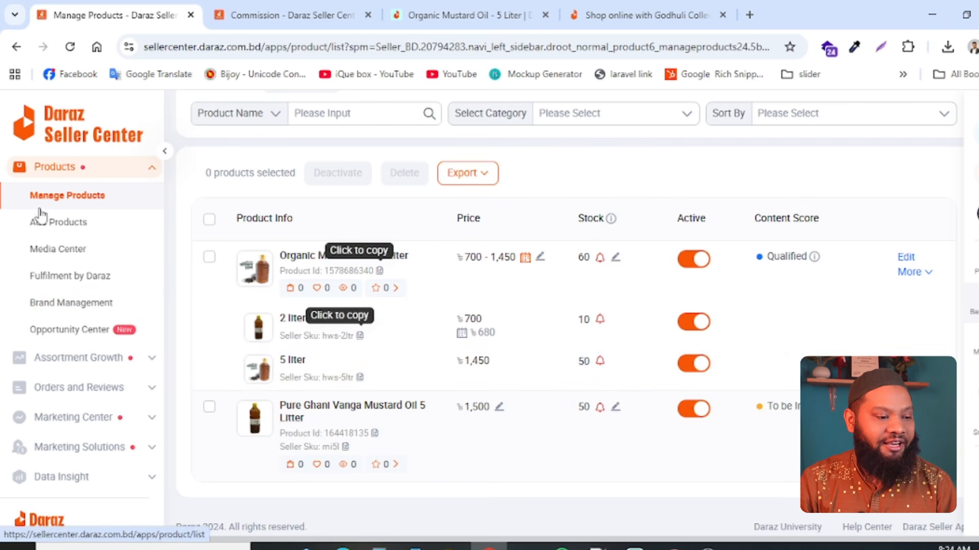
- Open Brand Management and look over the brand information and DarazMall transfer criteria
{"action": "left_click", "coordinate": [93, 306]}
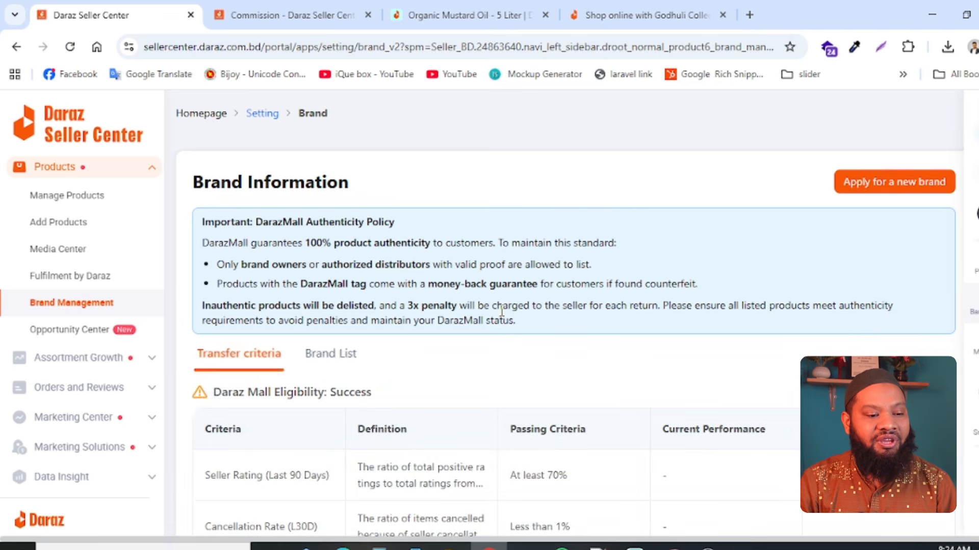
{"action": "scroll", "coordinate": [501, 326], "scroll_direction": "down", "scroll_amount": 1}
{"action": "scroll", "coordinate": [500, 351], "scroll_direction": "up", "scroll_amount": 1}
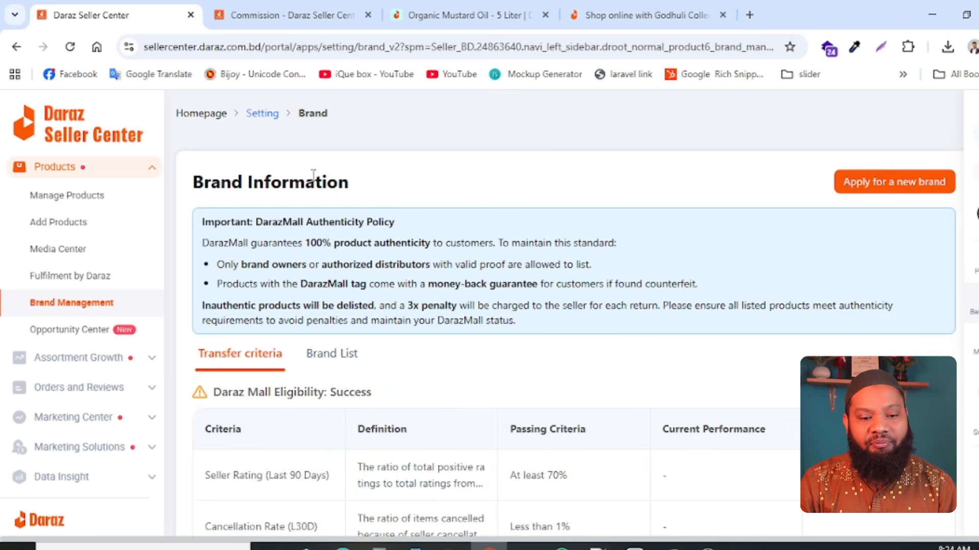
- Open the application for a new brand and look over its basic information and brand authentication sections
{"action": "left_click", "coordinate": [916, 191]}
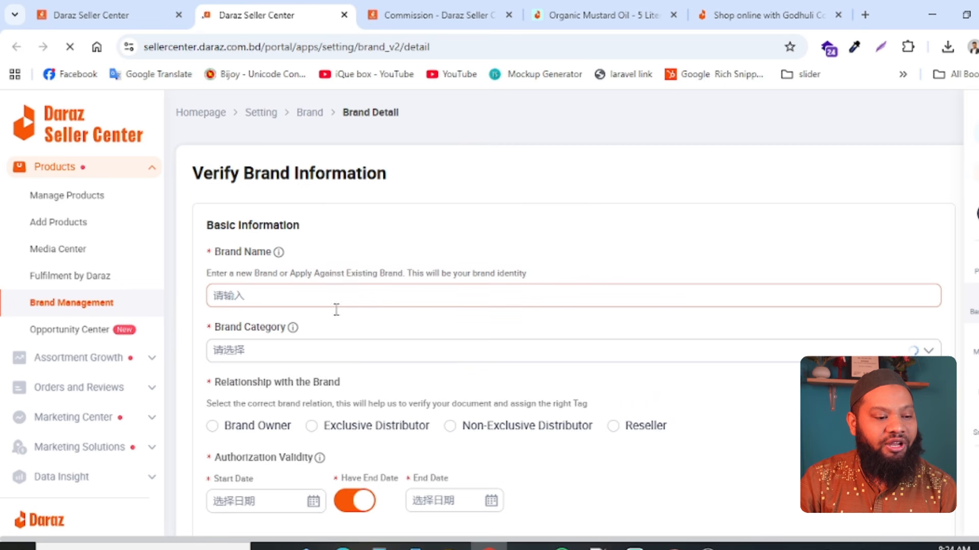
{"action": "scroll", "coordinate": [402, 334], "scroll_direction": "down", "scroll_amount": 5}
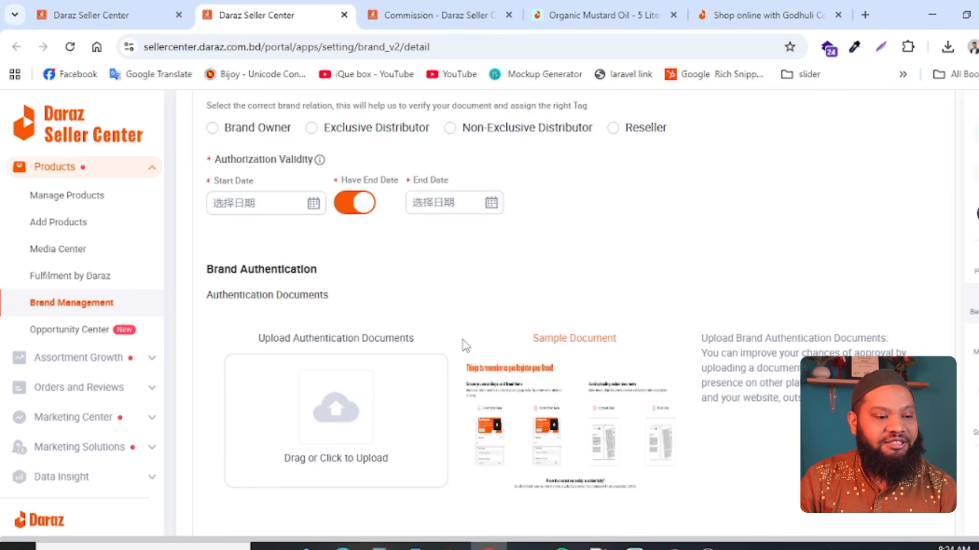
{"action": "scroll", "coordinate": [352, 238], "scroll_direction": "up", "scroll_amount": 5}
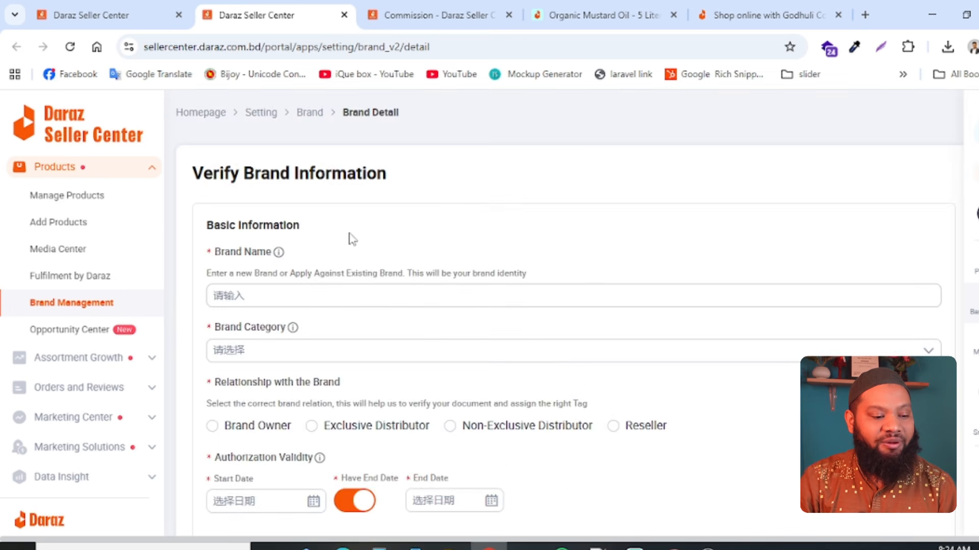
- Compare the form's requirements for the Brand Owner, Exclusive Distributor and Reseller relationships, ending on Brand Owner
{"action": "left_click", "coordinate": [212, 426]}
{"action": "scroll", "coordinate": [287, 417], "scroll_direction": "down", "scroll_amount": 5}
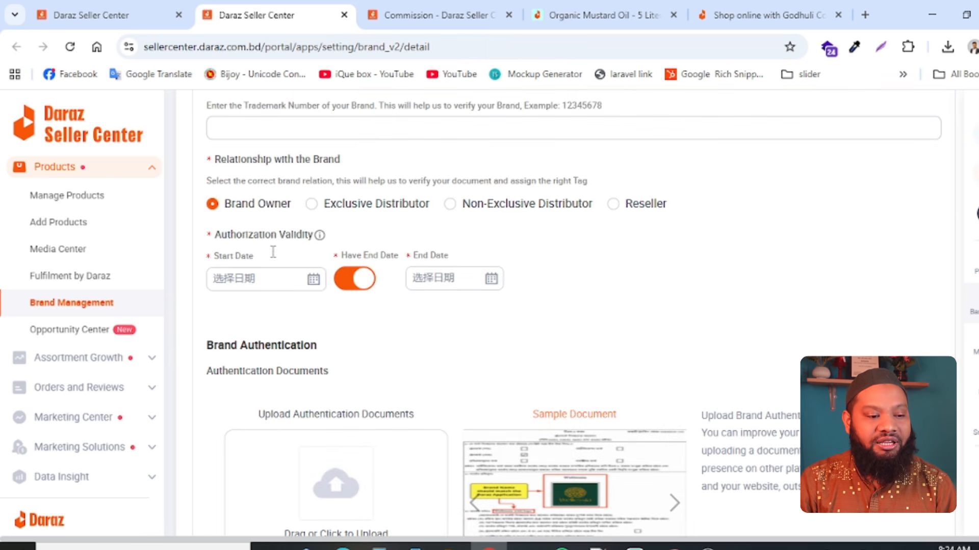
{"action": "left_click", "coordinate": [394, 209]}
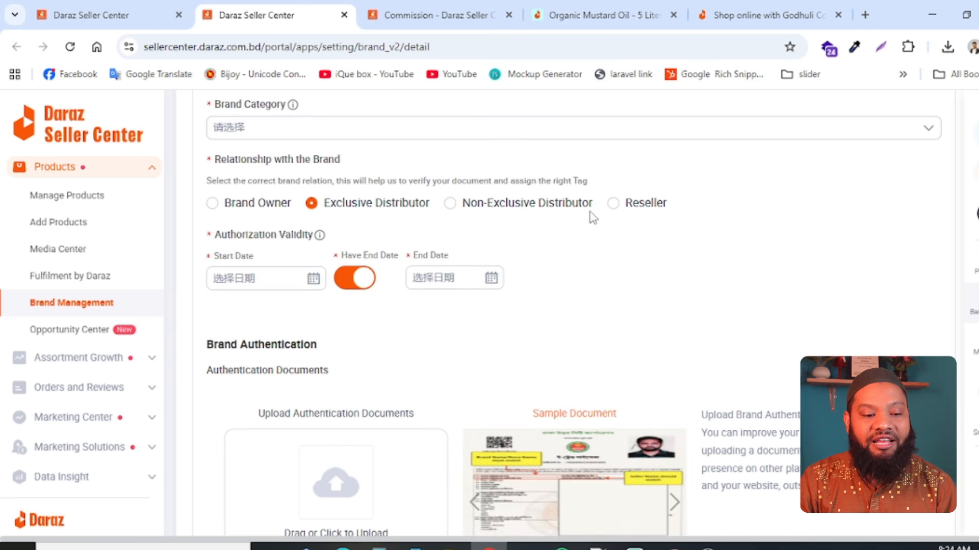
{"action": "left_click", "coordinate": [615, 206]}
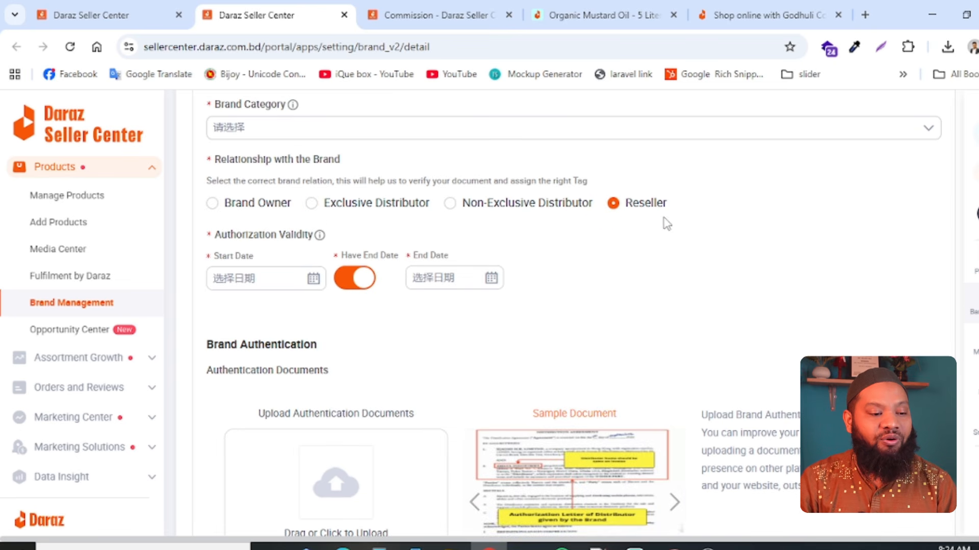
{"action": "left_click", "coordinate": [224, 206]}
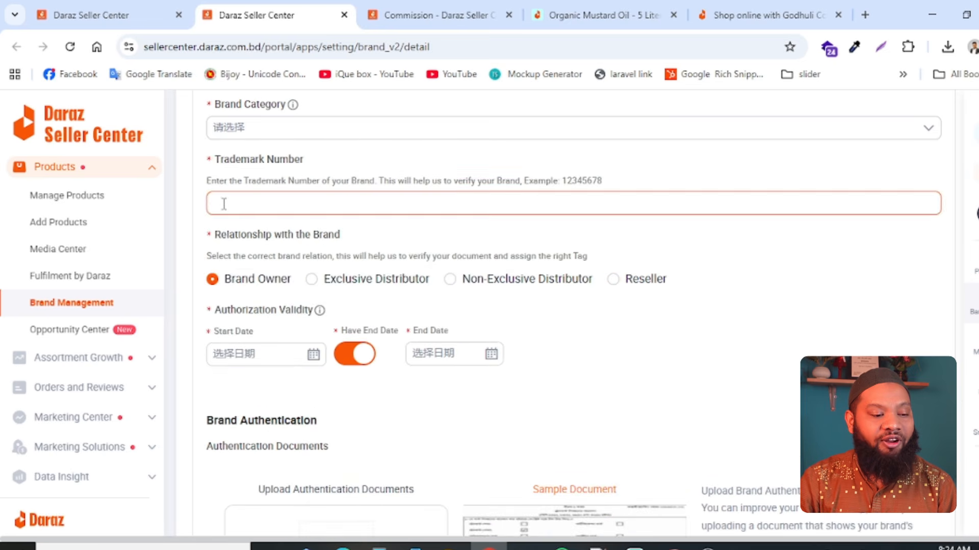
{"action": "scroll", "coordinate": [403, 306], "scroll_direction": "down", "scroll_amount": 5}
{"action": "scroll", "coordinate": [357, 285], "scroll_direction": "up", "scroll_amount": 5}
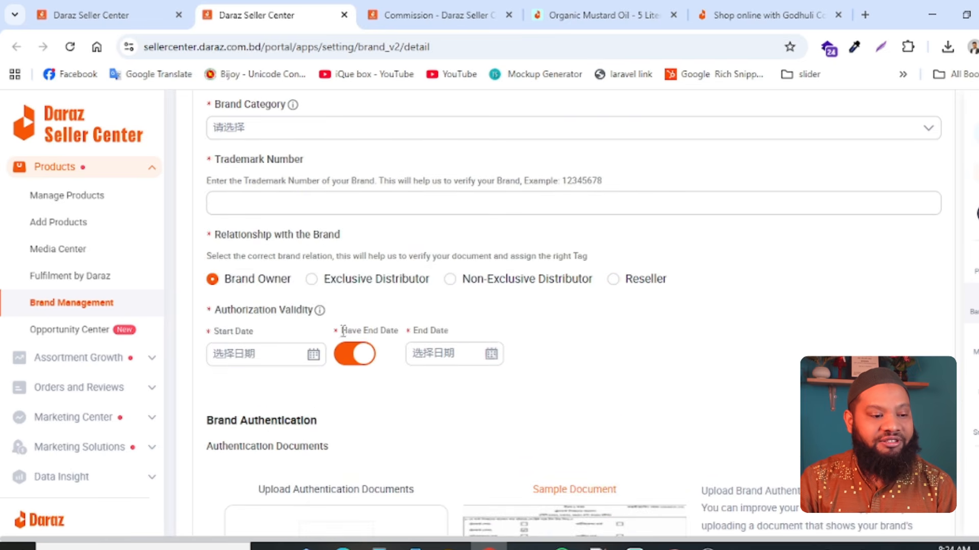
- Read the trademark number requirement for brand owners and check the authentication document and social media link sections
{"action": "left_click_drag", "start_coordinate": [215, 159], "coordinate": [345, 171]}
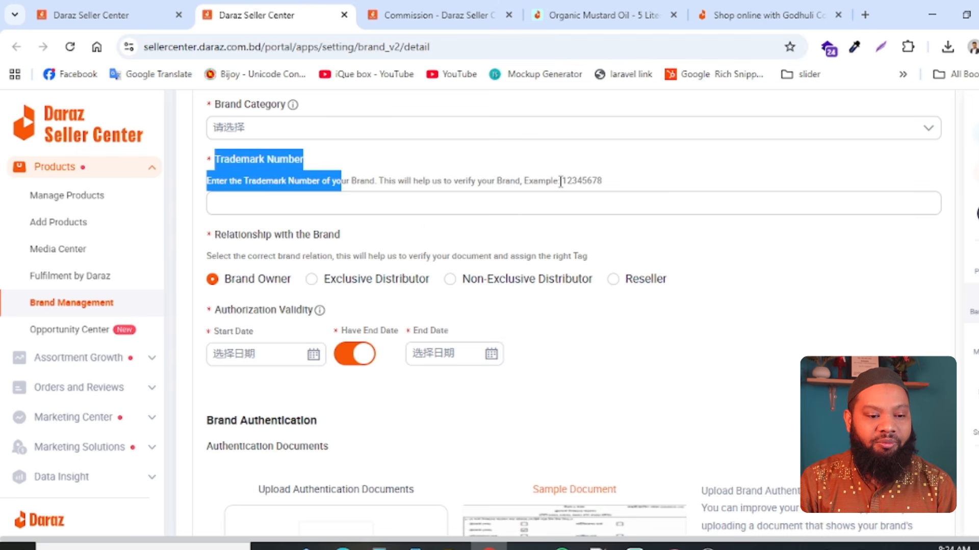
{"action": "left_click_drag", "start_coordinate": [572, 181], "coordinate": [641, 190]}
{"action": "scroll", "coordinate": [548, 402], "scroll_direction": "down", "scroll_amount": 5}
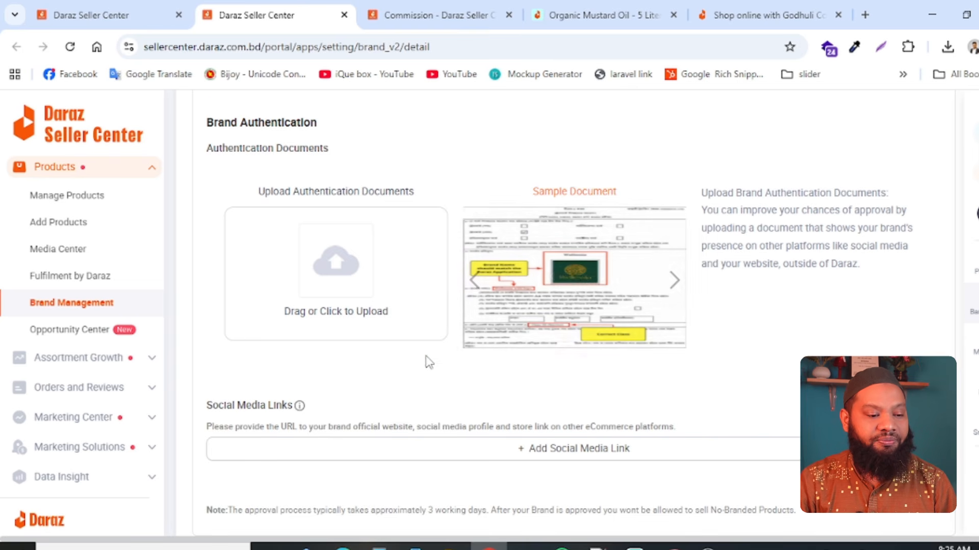
{"action": "scroll", "coordinate": [428, 363], "scroll_direction": "up", "scroll_amount": 5}
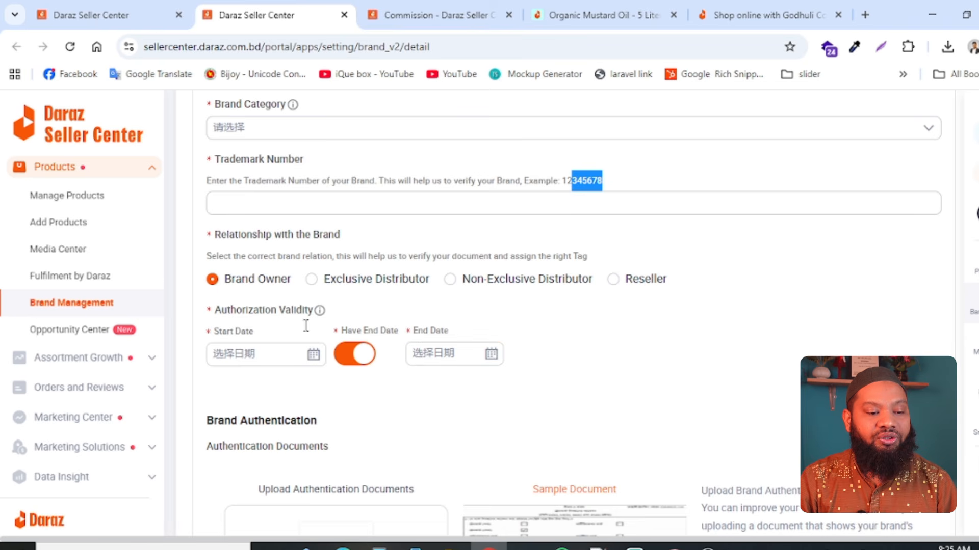
- Set the relationship with the brand to Exclusive Distributor, review the sample authentication document, and open the brand name suggestions
{"action": "left_click", "coordinate": [387, 283]}
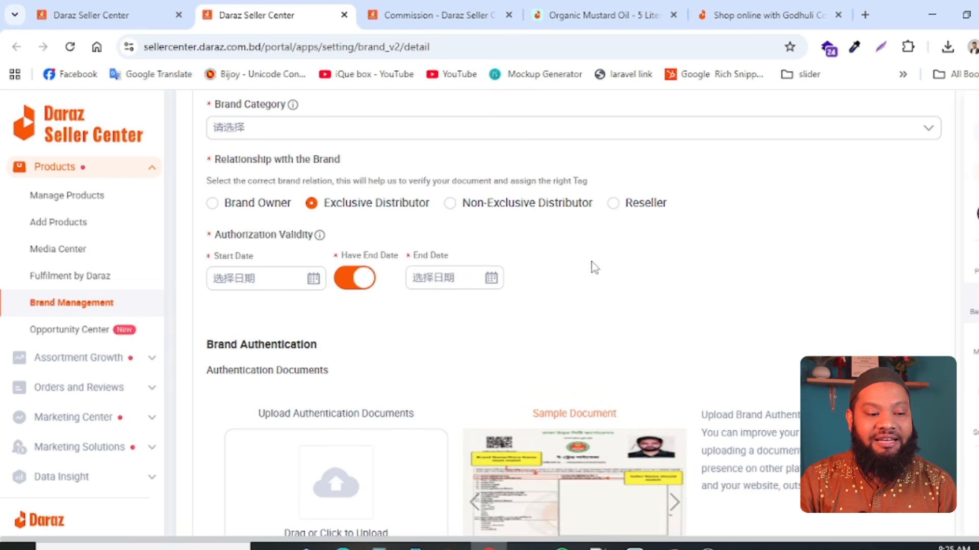
{"action": "scroll", "coordinate": [449, 371], "scroll_direction": "down", "scroll_amount": 5}
{"action": "scroll", "coordinate": [449, 371], "scroll_direction": "up", "scroll_amount": 10}
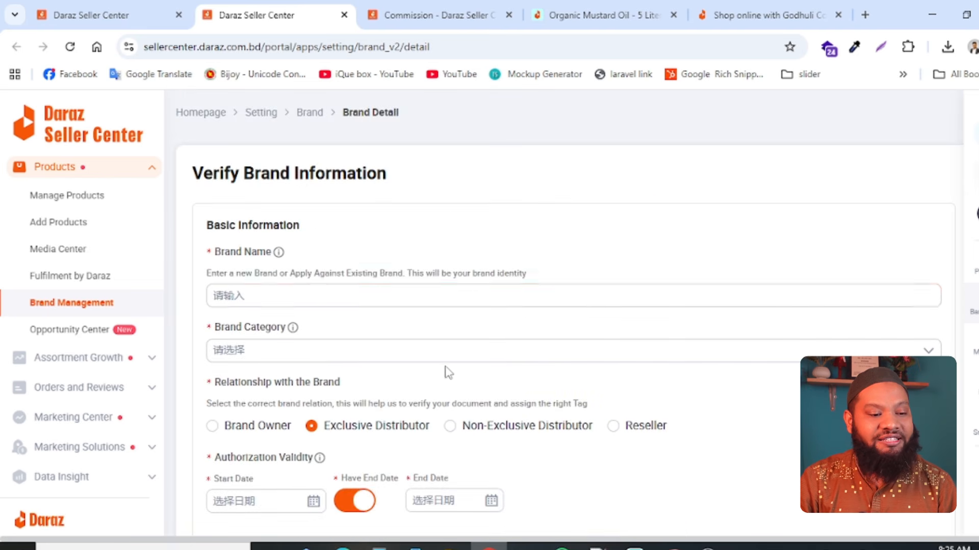
{"action": "scroll", "coordinate": [446, 371], "scroll_direction": "down", "scroll_amount": 6}
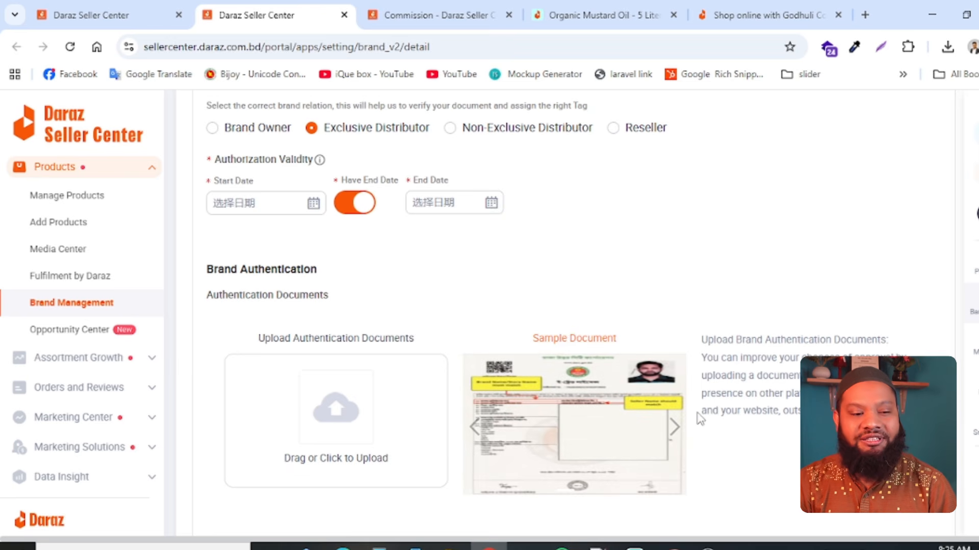
{"action": "scroll", "coordinate": [700, 419], "scroll_direction": "up", "scroll_amount": 5}
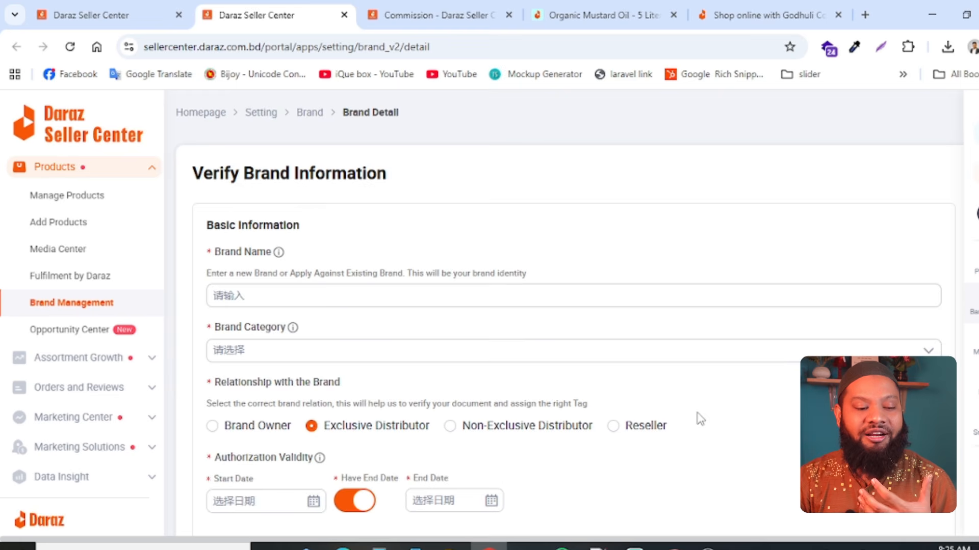
{"action": "scroll", "coordinate": [699, 419], "scroll_direction": "down", "scroll_amount": 6}
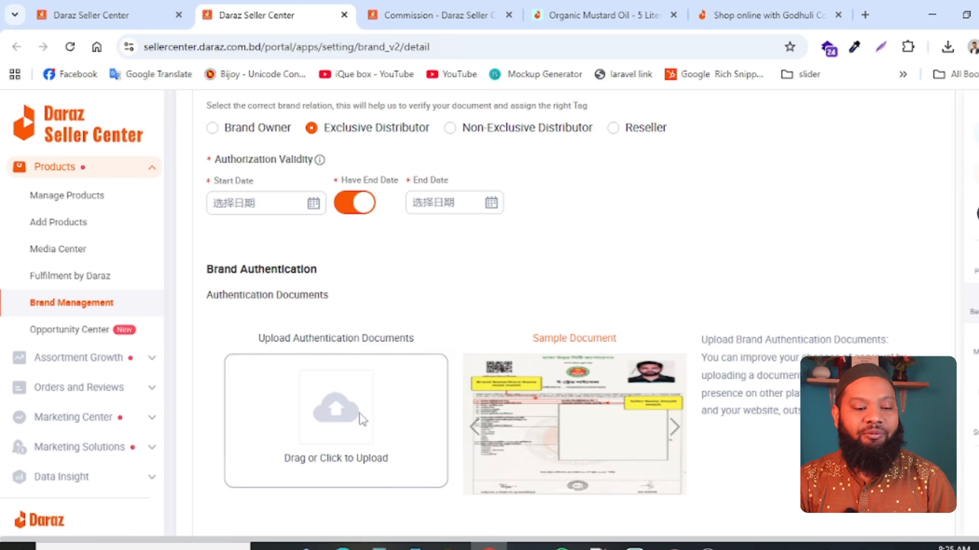
{"action": "scroll", "coordinate": [528, 418], "scroll_direction": "down", "scroll_amount": 5}
{"action": "scroll", "coordinate": [441, 332], "scroll_direction": "up", "scroll_amount": 10}
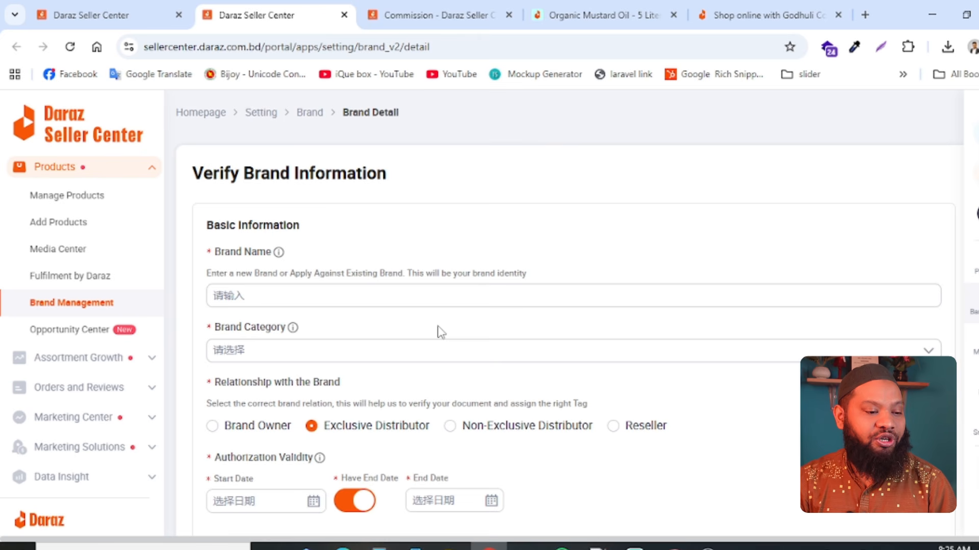
{"action": "left_click", "coordinate": [244, 294]}
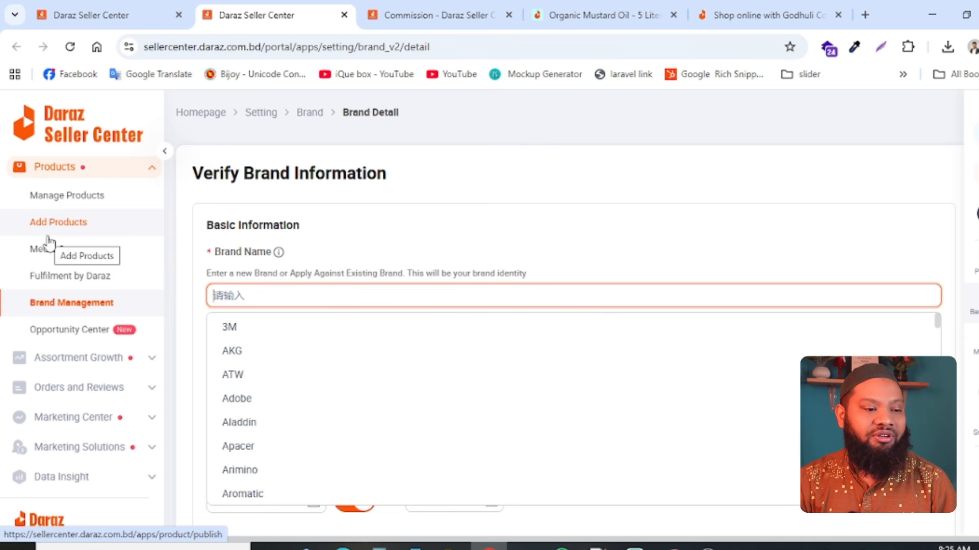
- View the commission page and the public Organic Mustard Oil - 5 Liter product page, and return to the brand information page
{"action": "left_click", "coordinate": [405, 9]}
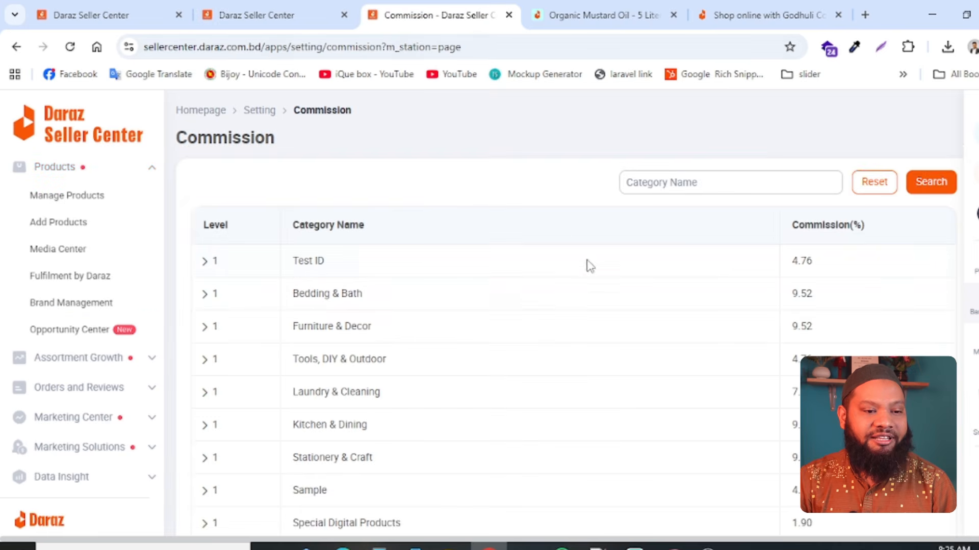
{"action": "left_click", "coordinate": [604, 15]}
{"action": "scroll", "coordinate": [408, 306], "scroll_direction": "up", "scroll_amount": 10}
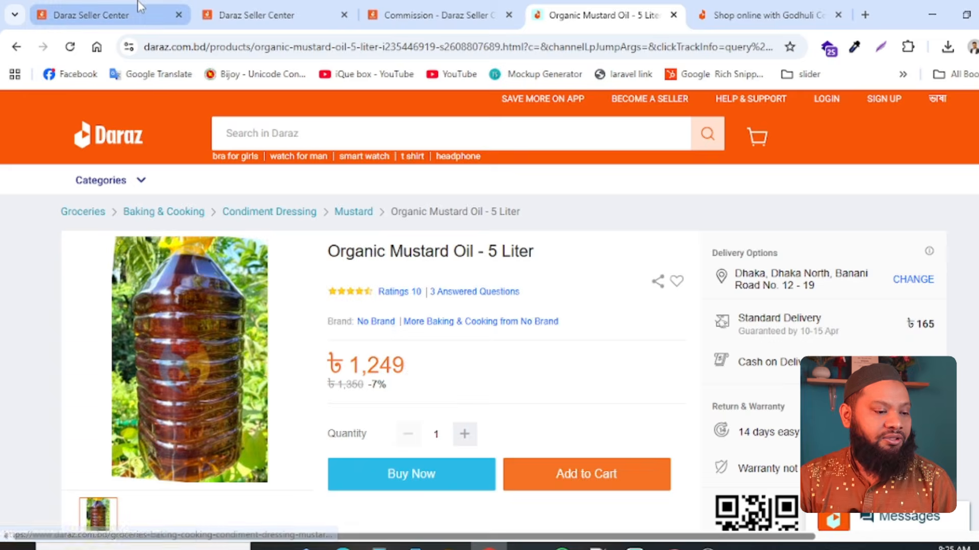
{"action": "left_click", "coordinate": [102, 14]}
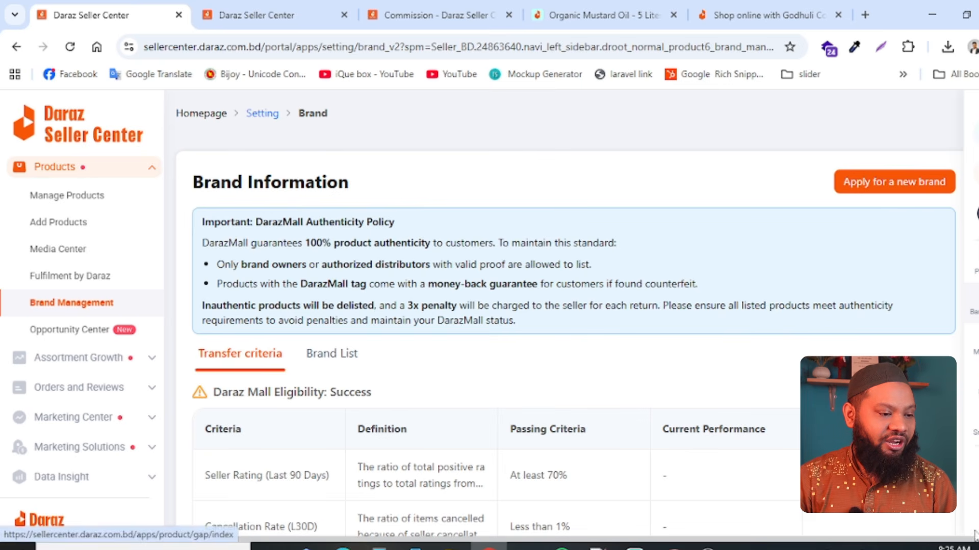
- Open Order Management from Orders and Reviews and list all orders regardless of status
{"action": "scroll", "coordinate": [23, 306], "scroll_direction": "down", "scroll_amount": 3}
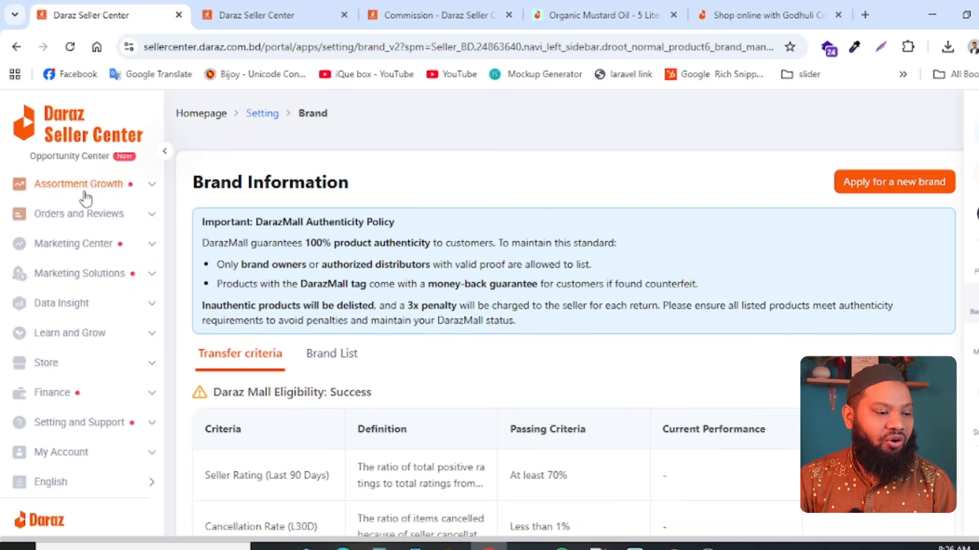
{"action": "left_click", "coordinate": [98, 214]}
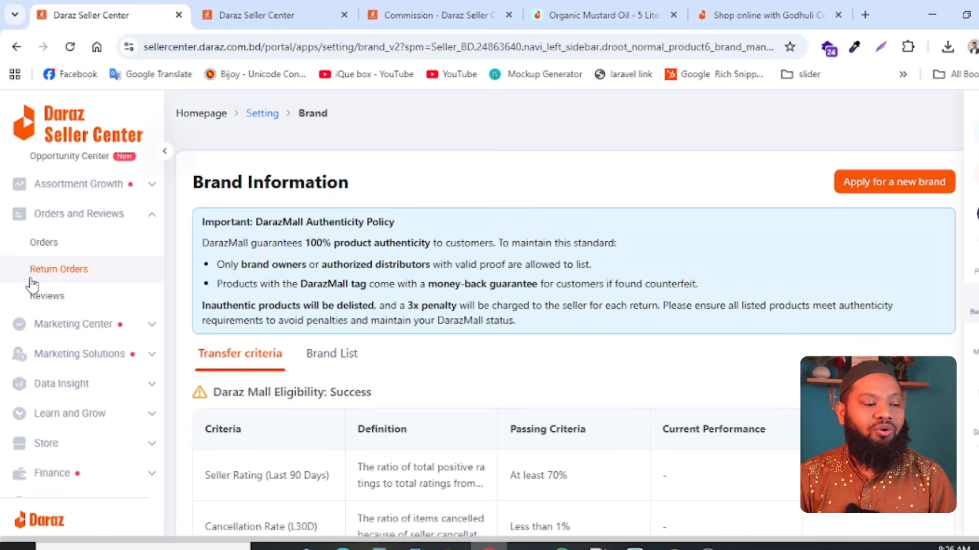
{"action": "left_click", "coordinate": [43, 243]}
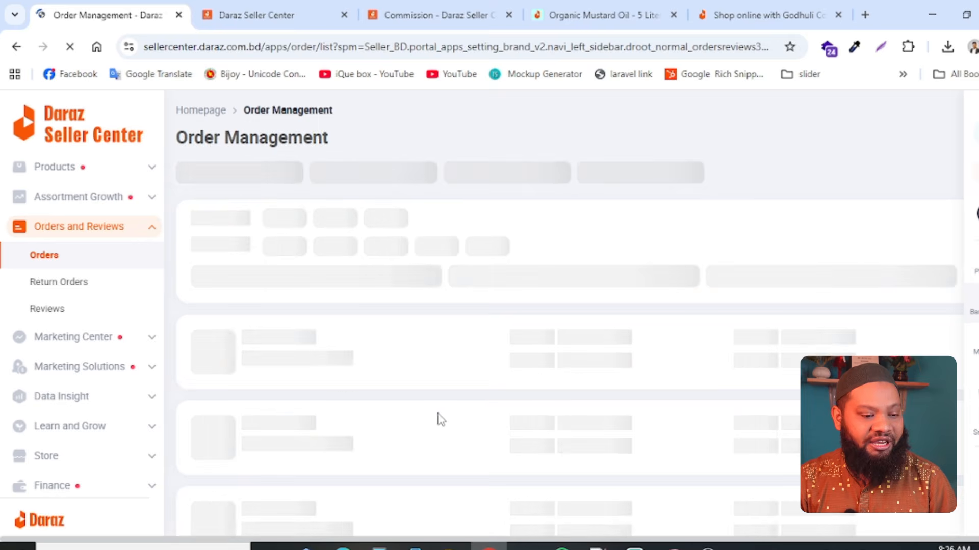
{"action": "scroll", "coordinate": [431, 340], "scroll_direction": "down", "scroll_amount": 4}
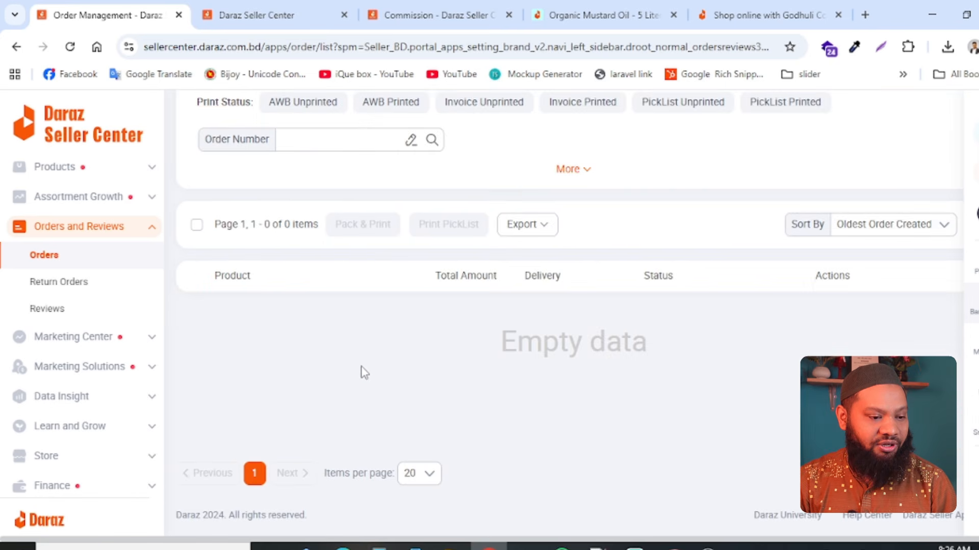
{"action": "scroll", "coordinate": [363, 373], "scroll_direction": "up", "scroll_amount": 4}
{"action": "left_click", "coordinate": [186, 179]}
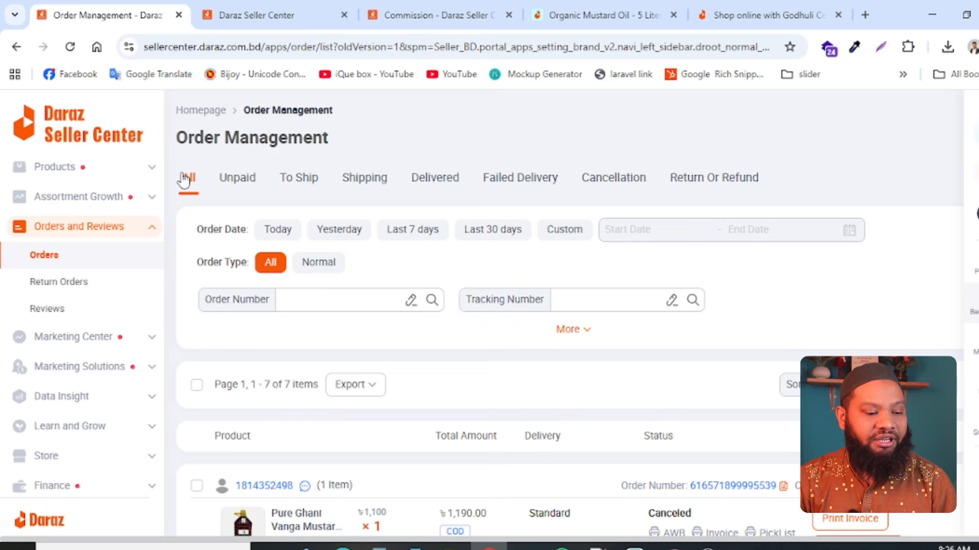
- Expand the item details of the newest canceled mustard oil order and show its additional order actions
{"action": "scroll", "coordinate": [611, 397], "scroll_direction": "down", "scroll_amount": 5}
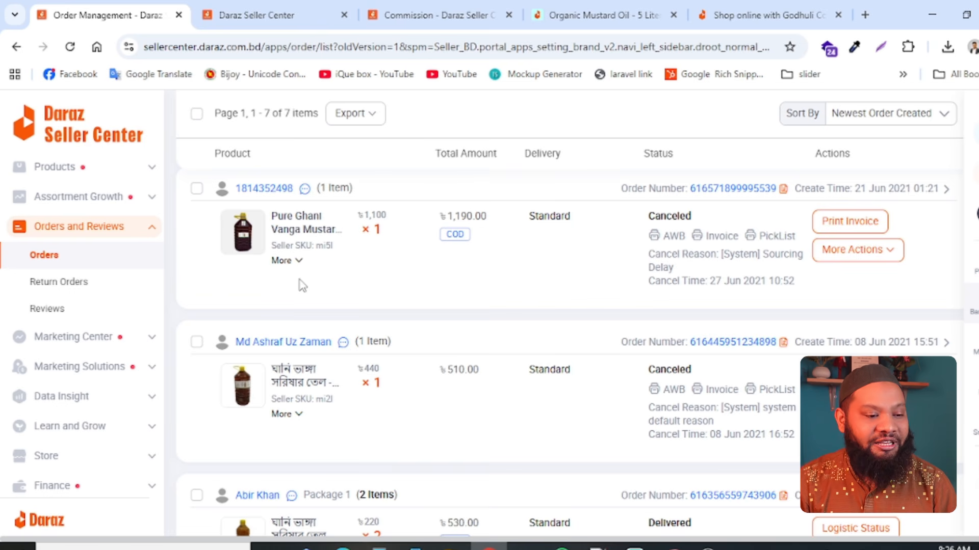
{"action": "left_click", "coordinate": [297, 261]}
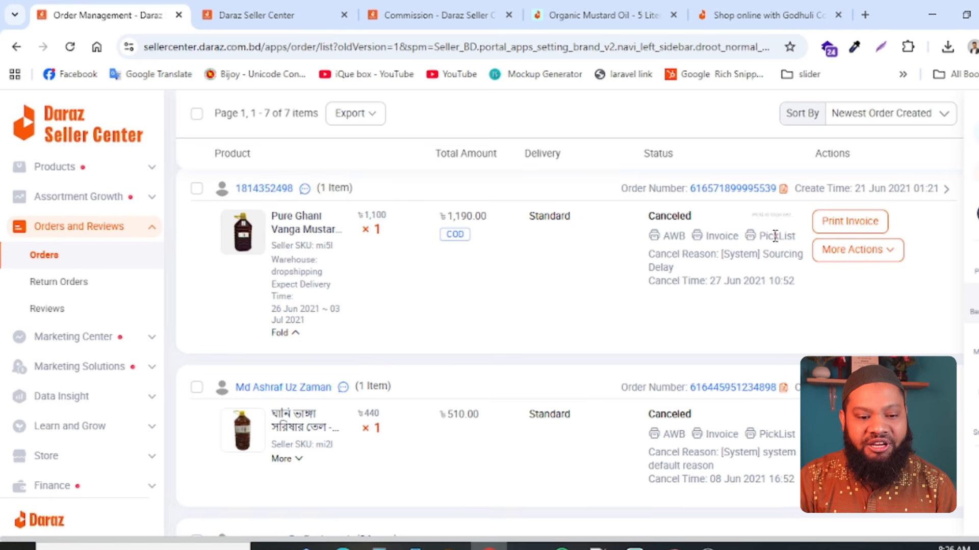
{"action": "left_click", "coordinate": [858, 249]}
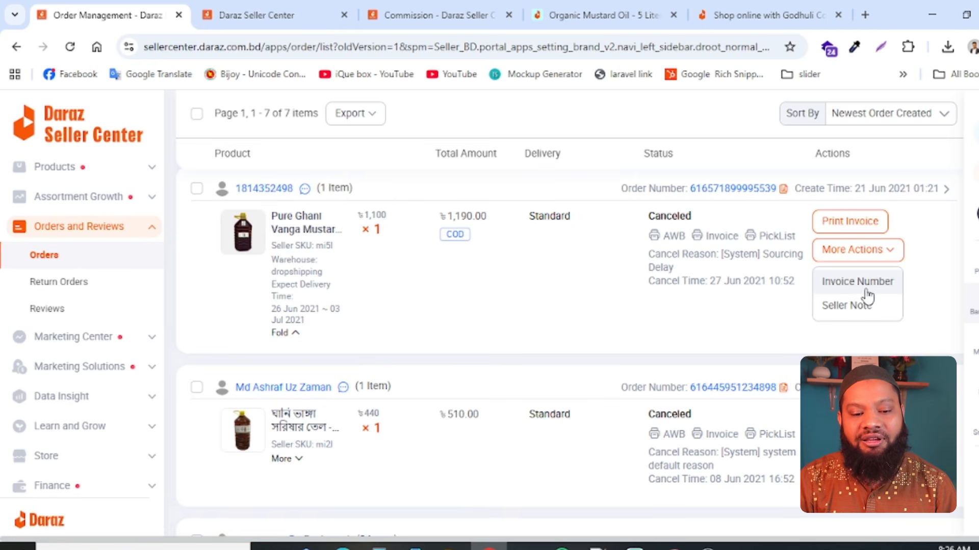
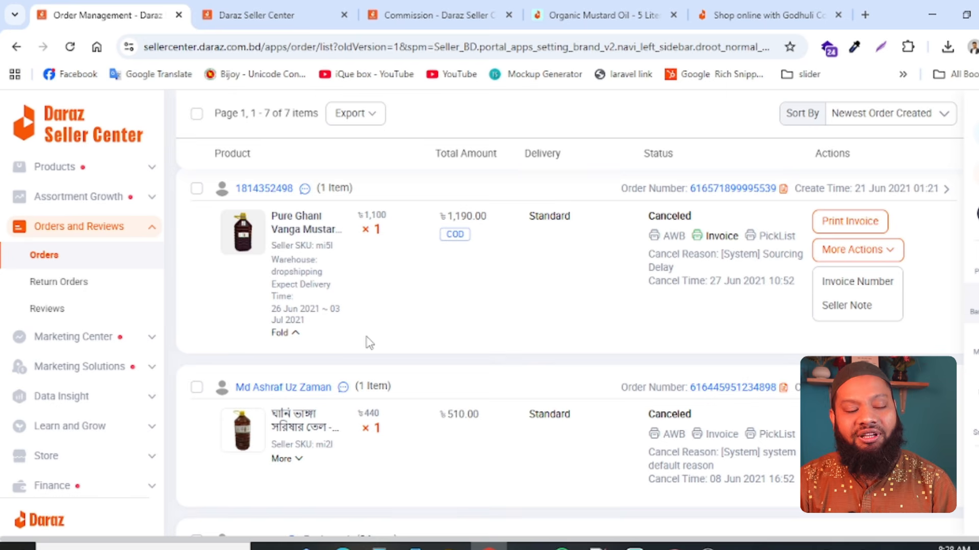
- View the Return Orders page and the Campaign page of the Marketing Center
{"action": "scroll", "coordinate": [368, 339], "scroll_direction": "up", "scroll_amount": 5}
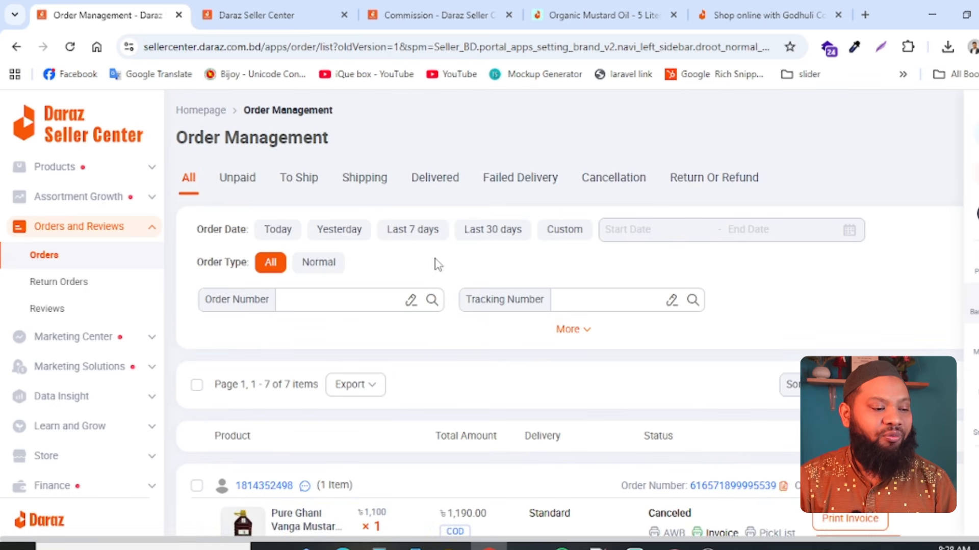
{"action": "left_click", "coordinate": [48, 281]}
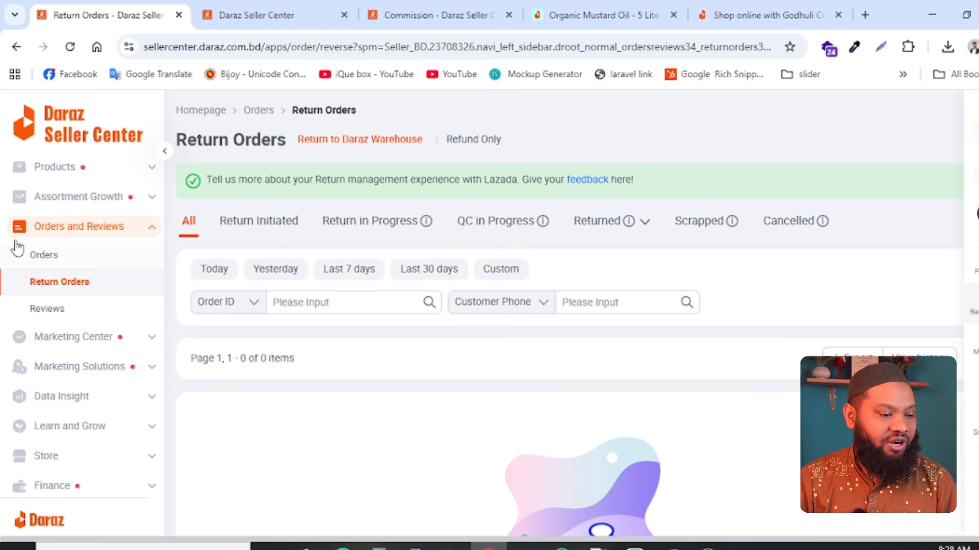
{"action": "scroll", "coordinate": [144, 458], "scroll_direction": "down", "scroll_amount": 2}
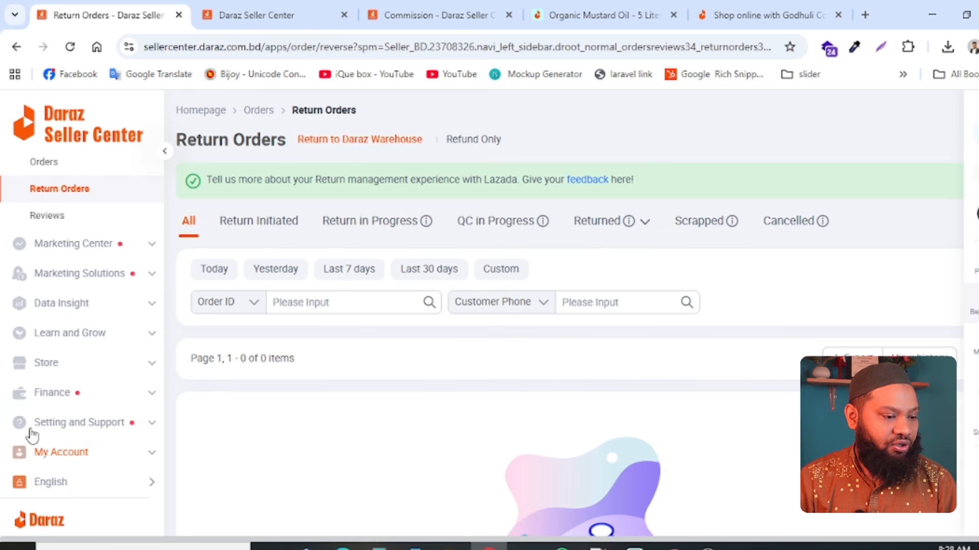
{"action": "scroll", "coordinate": [94, 485], "scroll_direction": "down", "scroll_amount": 4}
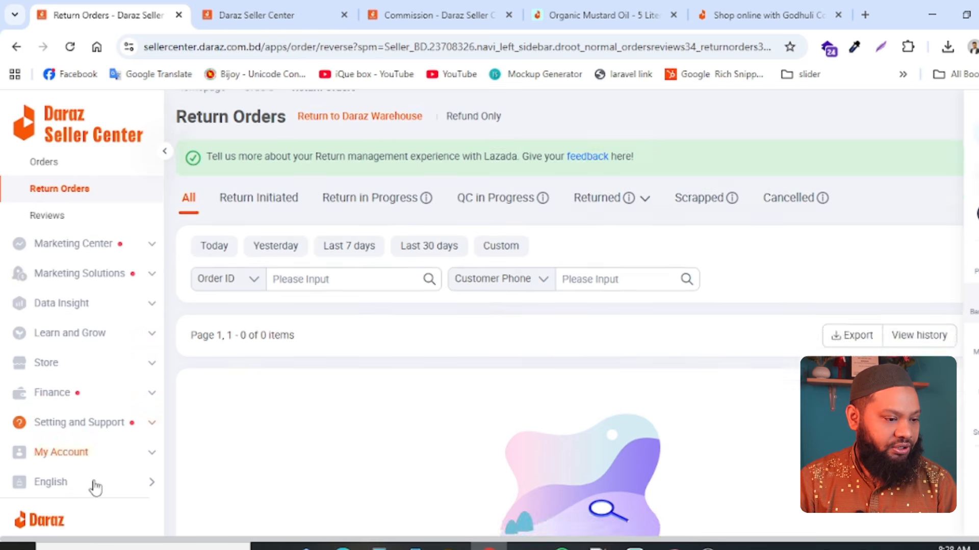
{"action": "left_click", "coordinate": [81, 244]}
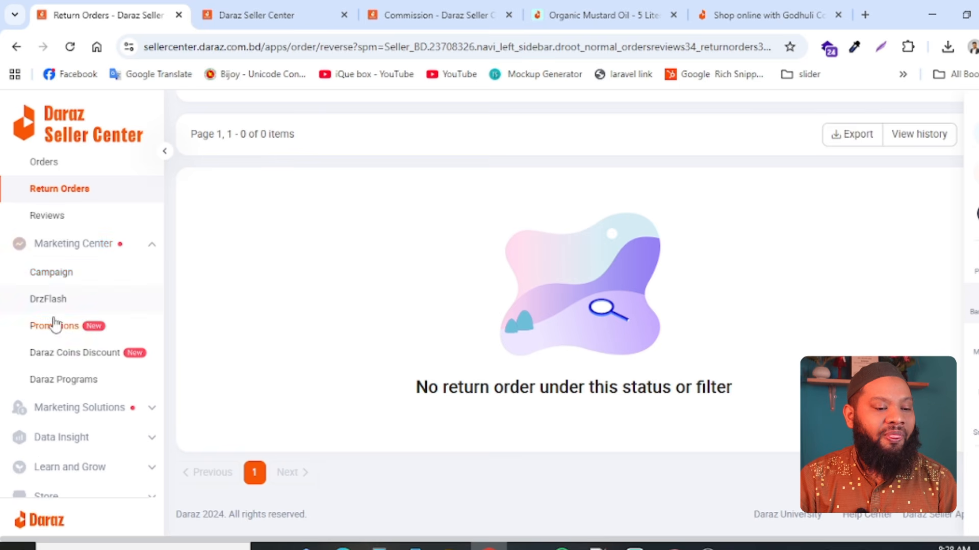
{"action": "left_click", "coordinate": [23, 277]}
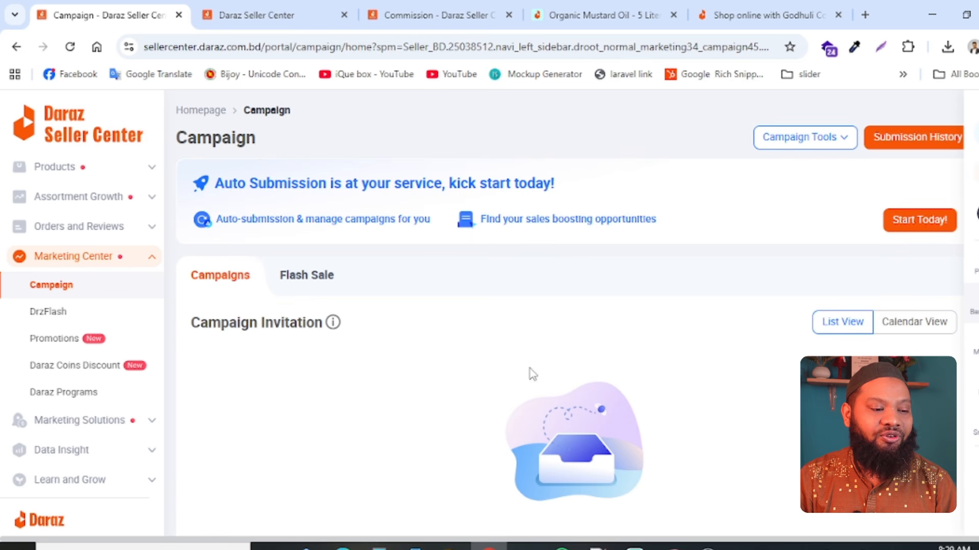
- Open Daraz Programs and join the Voucher Max Program, agreeing to its terms
{"action": "left_click", "coordinate": [43, 394]}
{"action": "scroll", "coordinate": [729, 425], "scroll_direction": "down", "scroll_amount": 4}
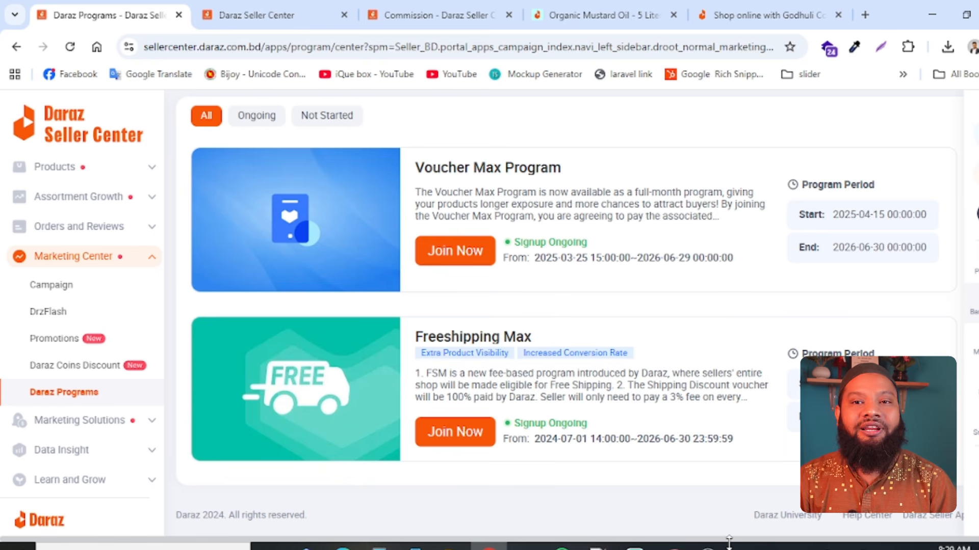
{"action": "left_click", "coordinate": [466, 265]}
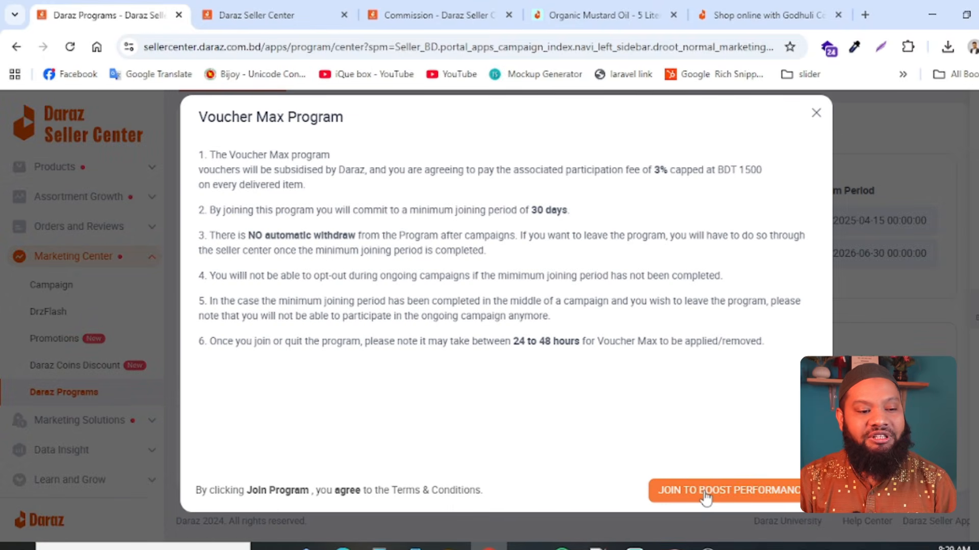
{"action": "left_click", "coordinate": [705, 492]}
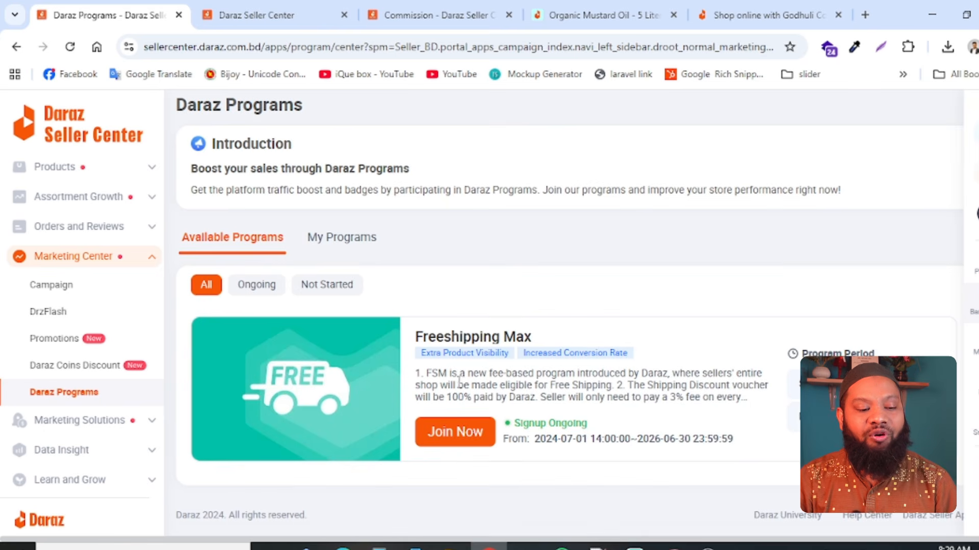
- Review the Freeshipping Max joining terms, including the Bengali conditions, and close them without joining
{"action": "left_click", "coordinate": [451, 444]}
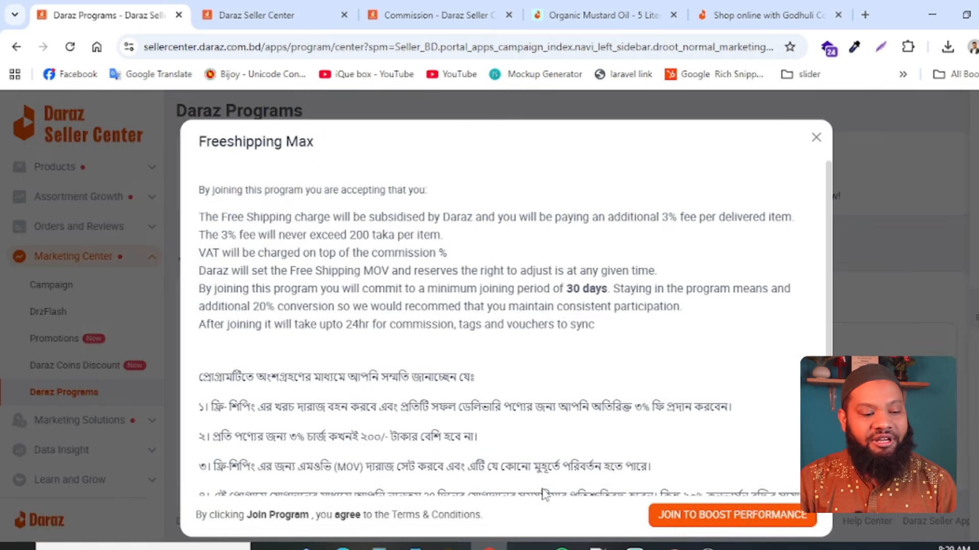
{"action": "scroll", "coordinate": [235, 359], "scroll_direction": "down", "scroll_amount": 2}
{"action": "left_click_drag", "start_coordinate": [229, 325], "coordinate": [561, 448]}
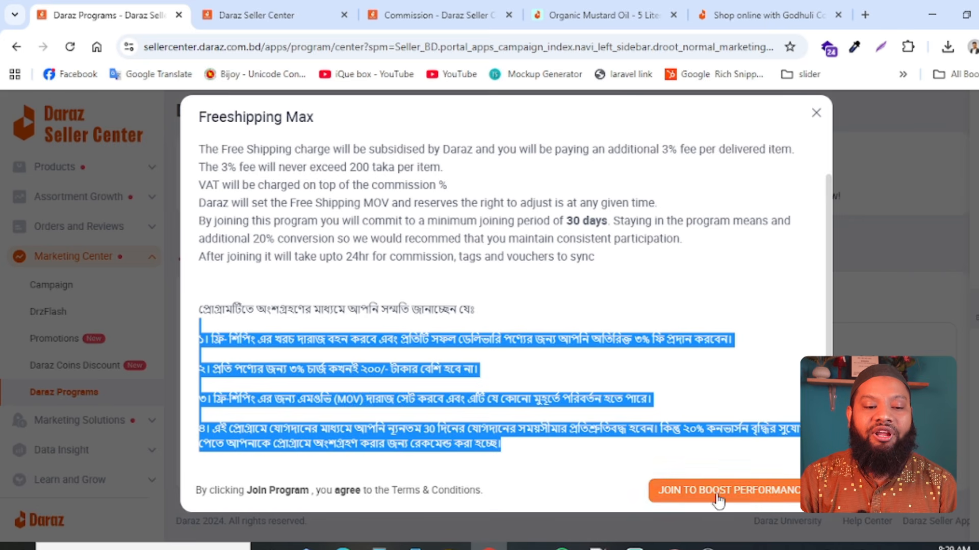
{"action": "left_click", "coordinate": [815, 114]}
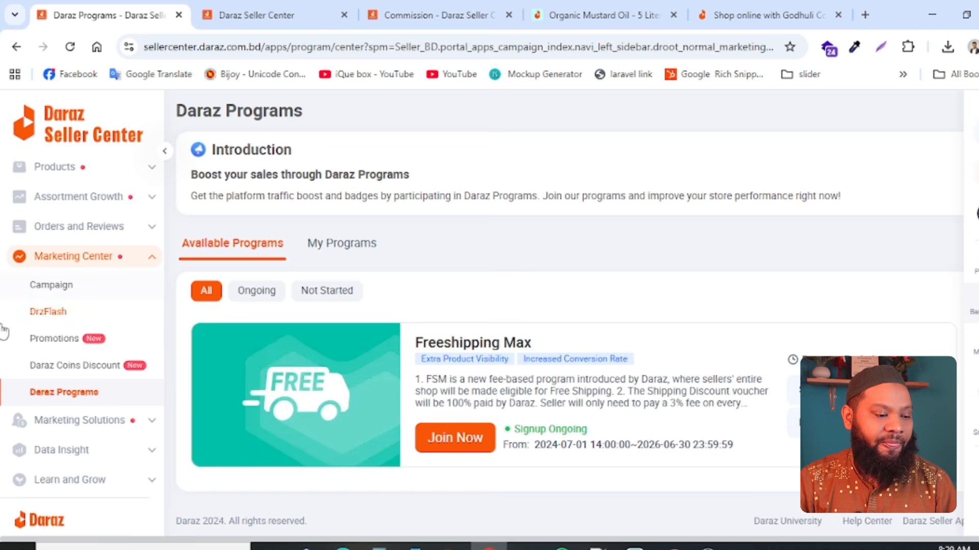
- Open Store Decoration from the Store section to show the store's page list
{"action": "scroll", "coordinate": [8, 504], "scroll_direction": "down", "scroll_amount": 1}
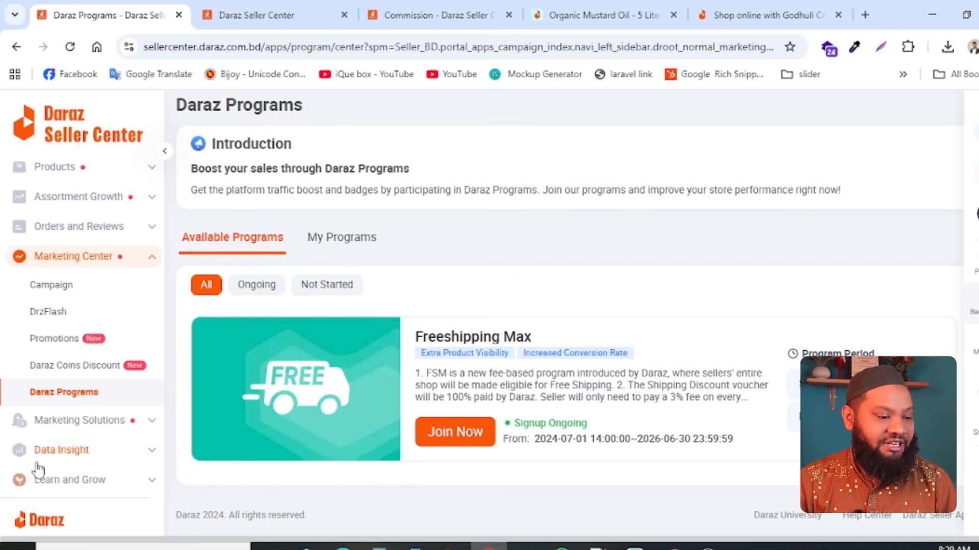
{"action": "scroll", "coordinate": [61, 428], "scroll_direction": "down", "scroll_amount": 3}
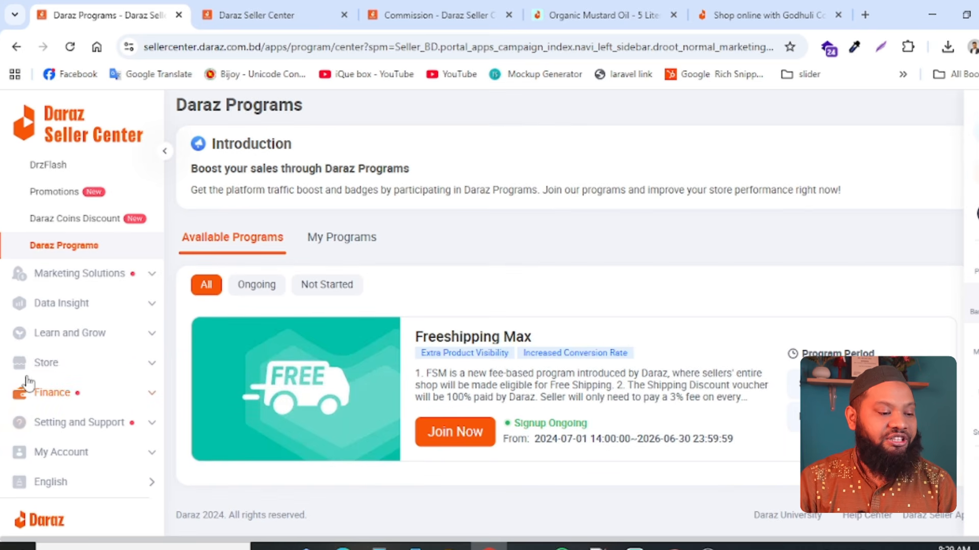
{"action": "left_click", "coordinate": [51, 364]}
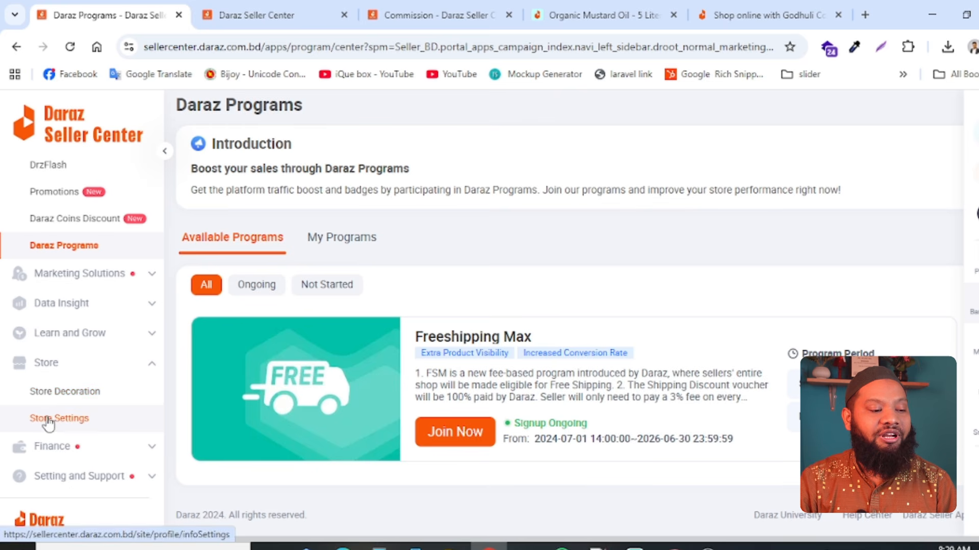
{"action": "left_click", "coordinate": [68, 393]}
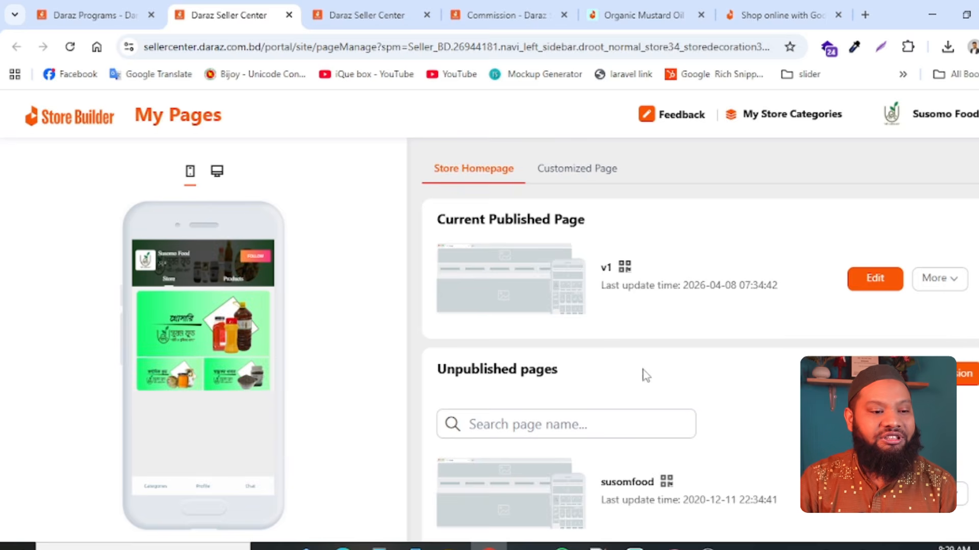
- Open the seller's public storefront from the Organic Mustard Oil - 5 Liter product page and examine its store homepage layout
{"action": "left_click", "coordinate": [334, 16]}
{"action": "left_click", "coordinate": [504, 16]}
{"action": "left_click", "coordinate": [643, 15]}
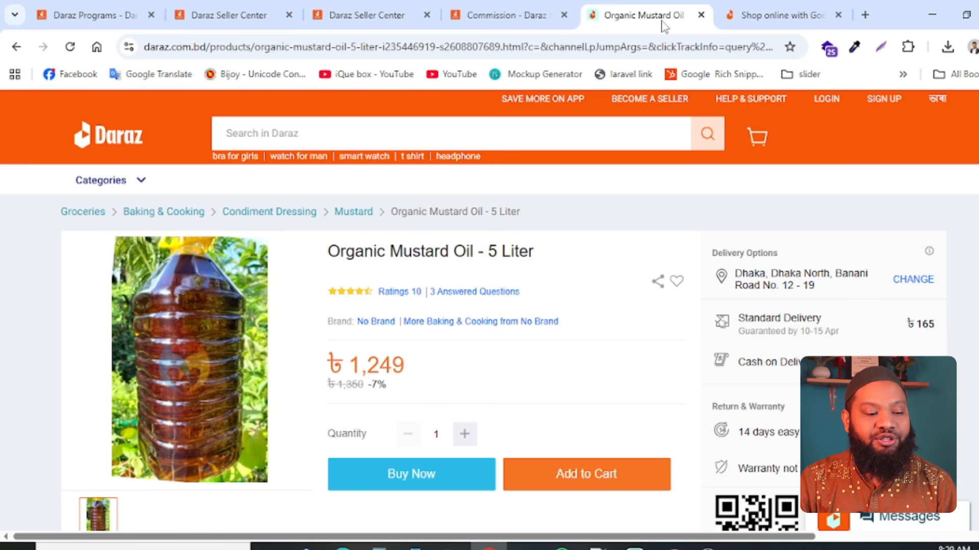
{"action": "scroll", "coordinate": [459, 346], "scroll_direction": "down", "scroll_amount": 5}
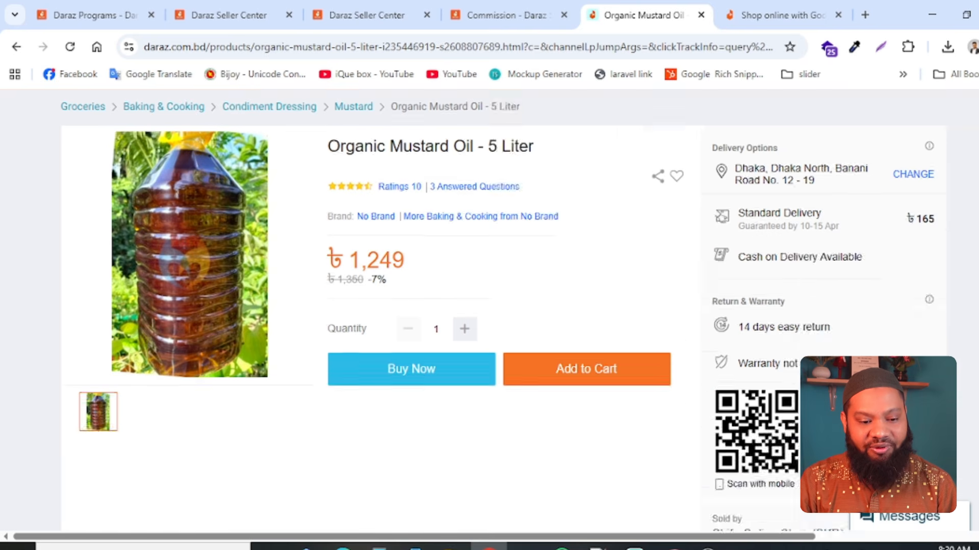
{"action": "left_click", "coordinate": [734, 347]}
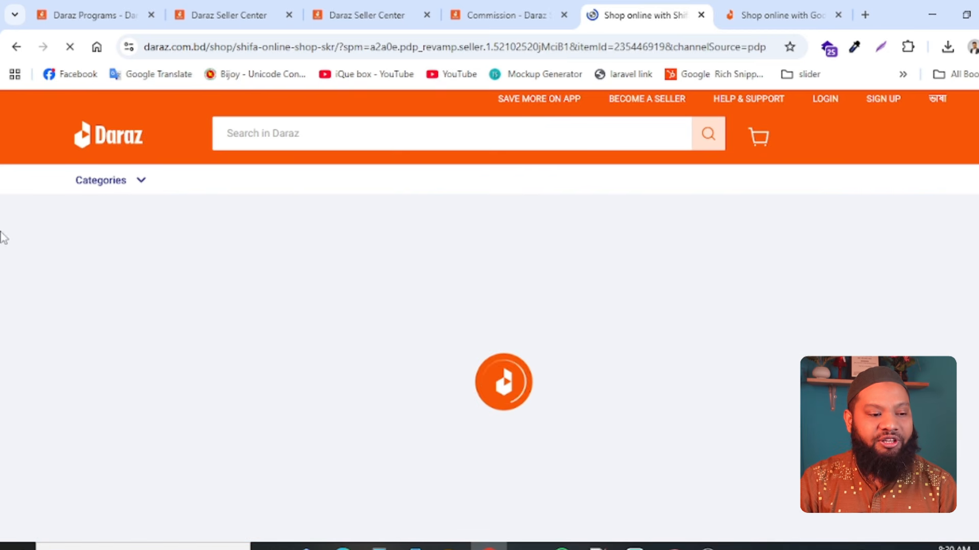
{"action": "scroll", "coordinate": [268, 375], "scroll_direction": "down", "scroll_amount": 6}
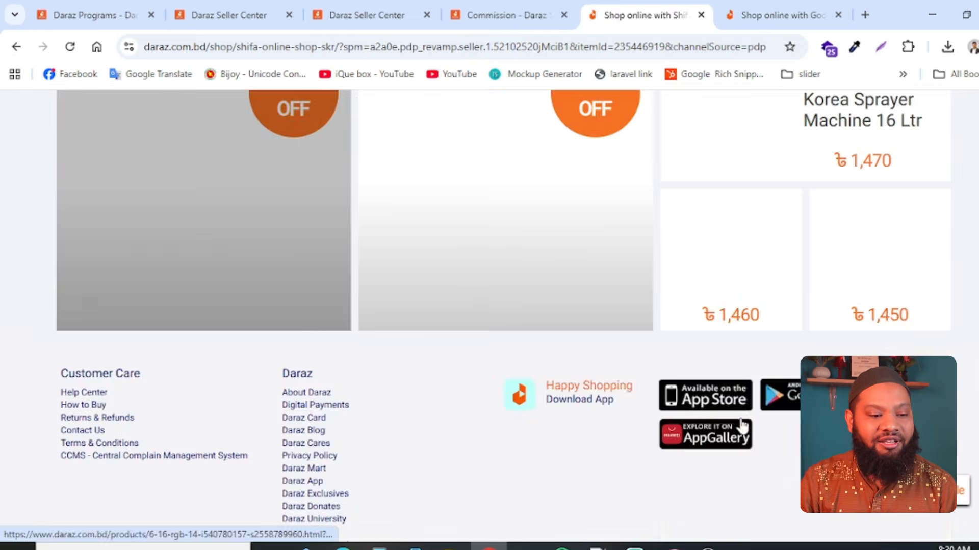
{"action": "scroll", "coordinate": [530, 448], "scroll_direction": "up", "scroll_amount": 6}
{"action": "scroll", "coordinate": [169, 367], "scroll_direction": "down", "scroll_amount": 5}
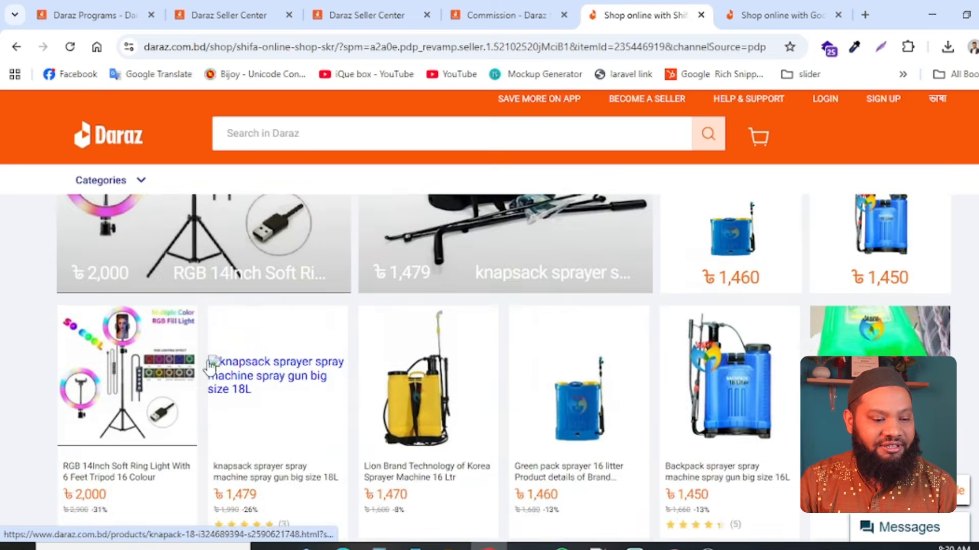
{"action": "scroll", "coordinate": [233, 433], "scroll_direction": "up", "scroll_amount": 5}
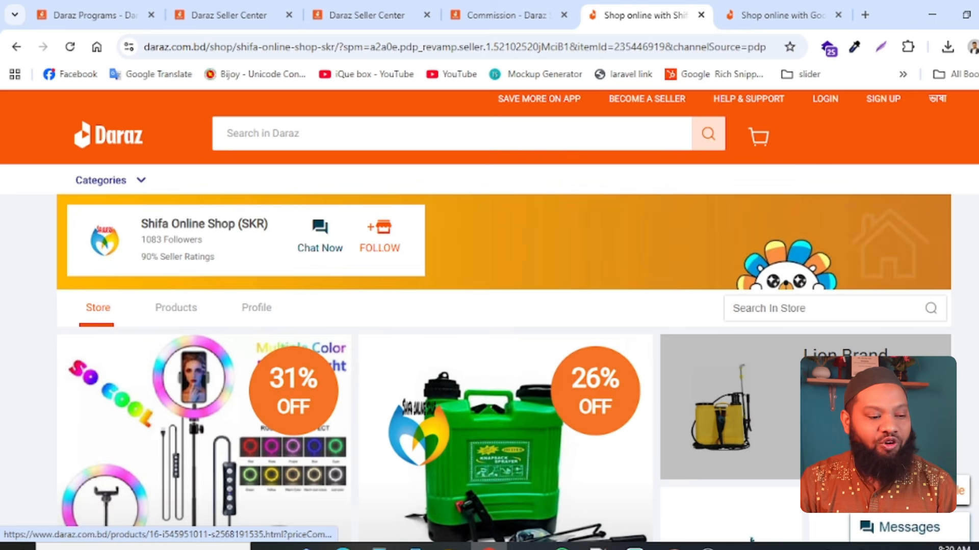
{"action": "scroll", "coordinate": [618, 430], "scroll_direction": "down", "scroll_amount": 10}
{"action": "scroll", "coordinate": [476, 432], "scroll_direction": "up", "scroll_amount": 10}
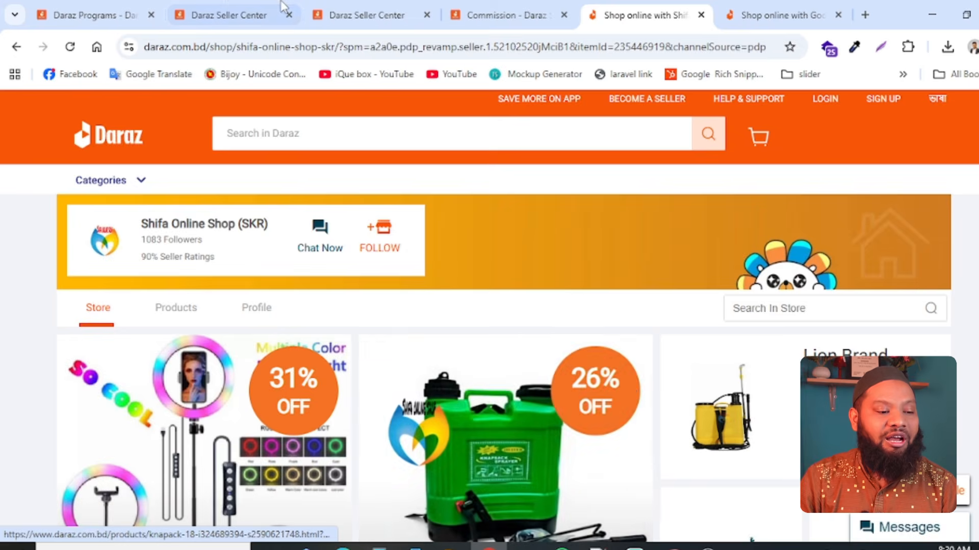
- Return to the Store Builder page list and open the current published page v1 for editing
{"action": "left_click", "coordinate": [227, 7]}
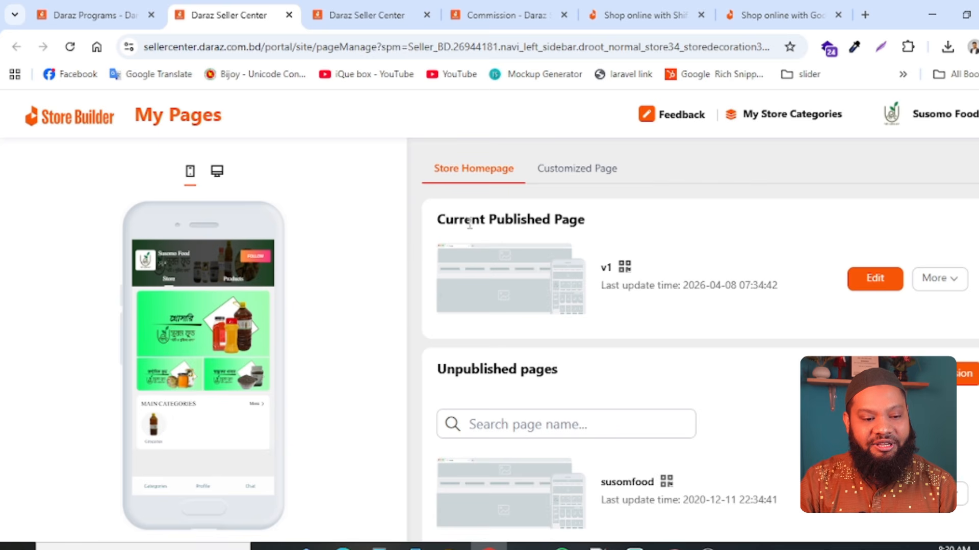
{"action": "left_click_drag", "start_coordinate": [445, 223], "coordinate": [604, 231]}
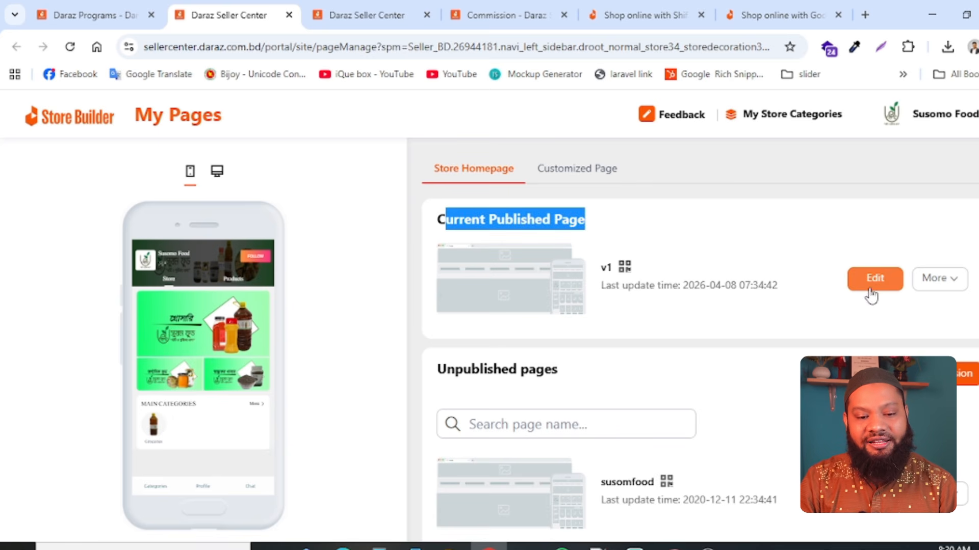
{"action": "left_click", "coordinate": [874, 278]}
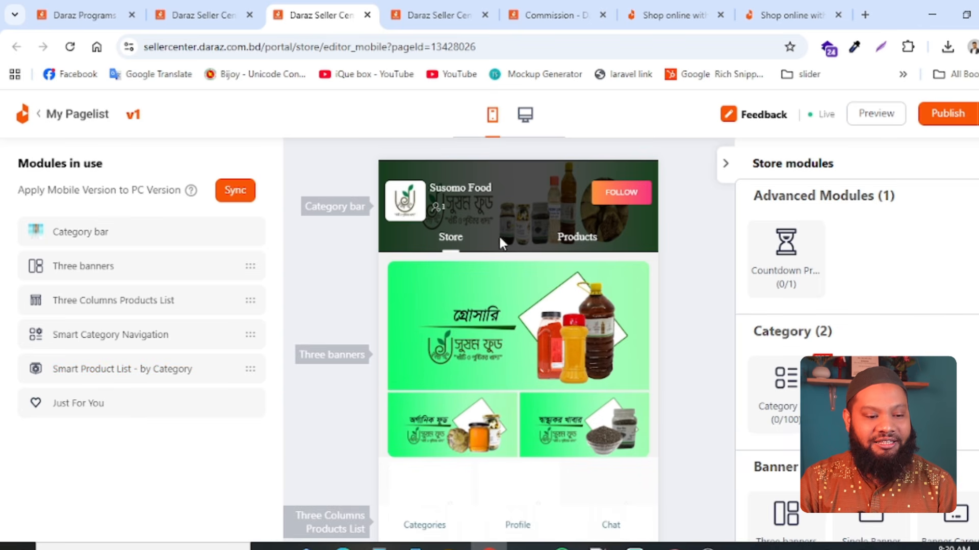
- Examine the mobile store page layout and the available category, banner, product and promotion modules
{"action": "scroll", "coordinate": [553, 400], "scroll_direction": "down", "scroll_amount": 4}
{"action": "scroll", "coordinate": [551, 396], "scroll_direction": "up", "scroll_amount": 4}
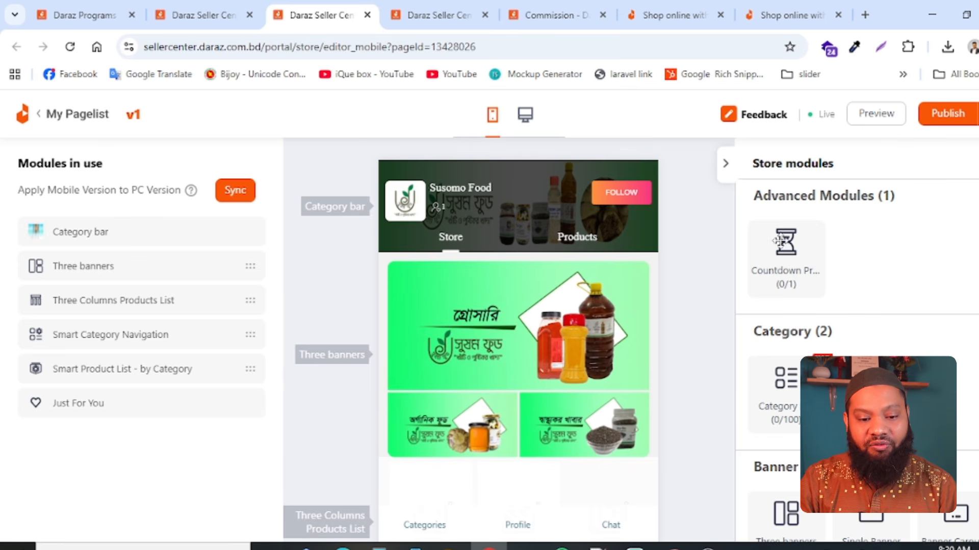
{"action": "scroll", "coordinate": [877, 286], "scroll_direction": "down", "scroll_amount": 10}
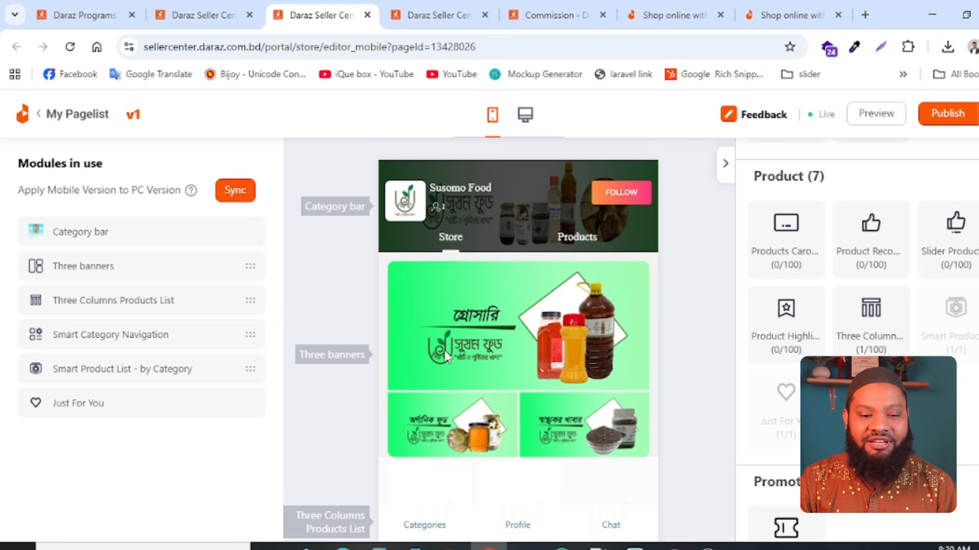
{"action": "scroll", "coordinate": [905, 242], "scroll_direction": "down", "scroll_amount": 1}
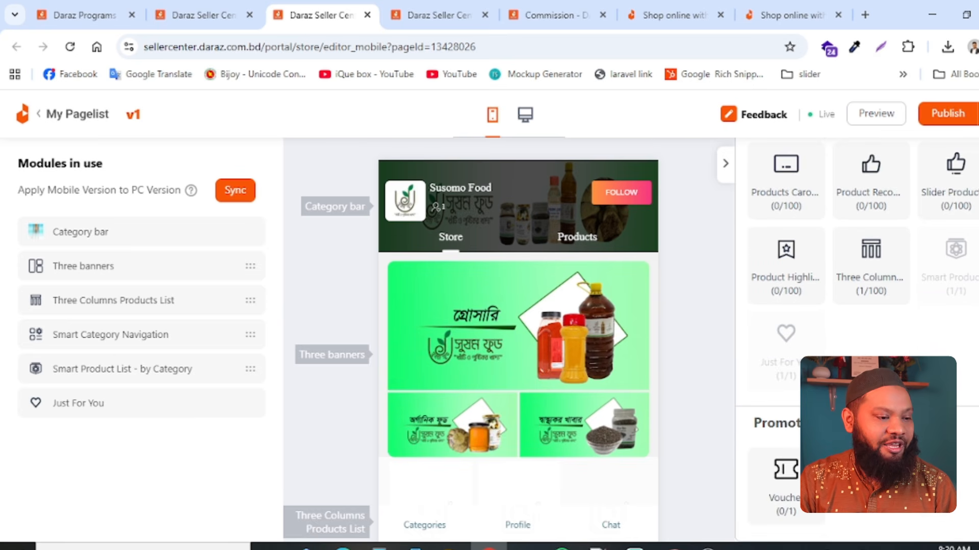
{"action": "scroll", "coordinate": [862, 357], "scroll_direction": "up", "scroll_amount": 4}
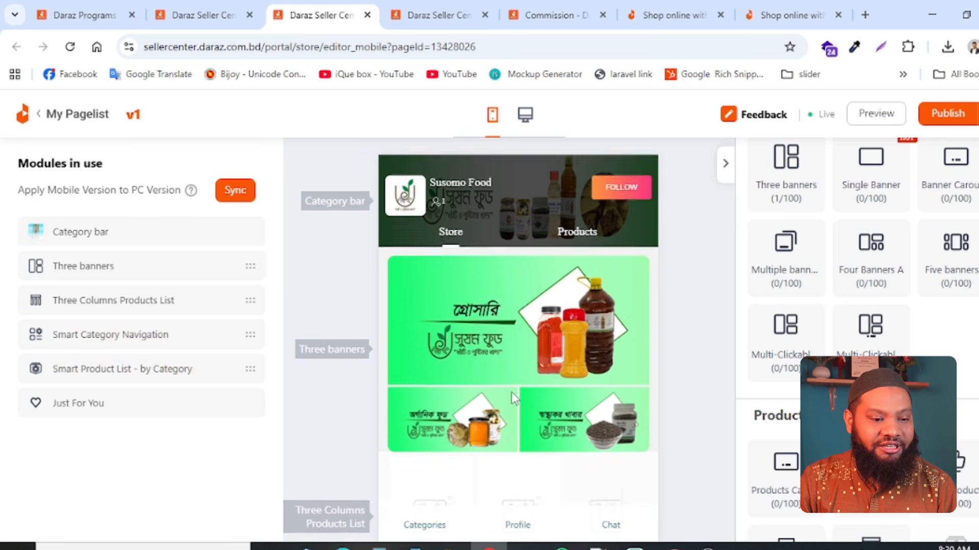
{"action": "scroll", "coordinate": [512, 392], "scroll_direction": "down", "scroll_amount": 3}
{"action": "scroll", "coordinate": [515, 448], "scroll_direction": "up", "scroll_amount": 3}
- Switch to the PC version of the store page with the store modules hidden, and view the Single Banner module's settings
{"action": "left_click", "coordinate": [526, 117]}
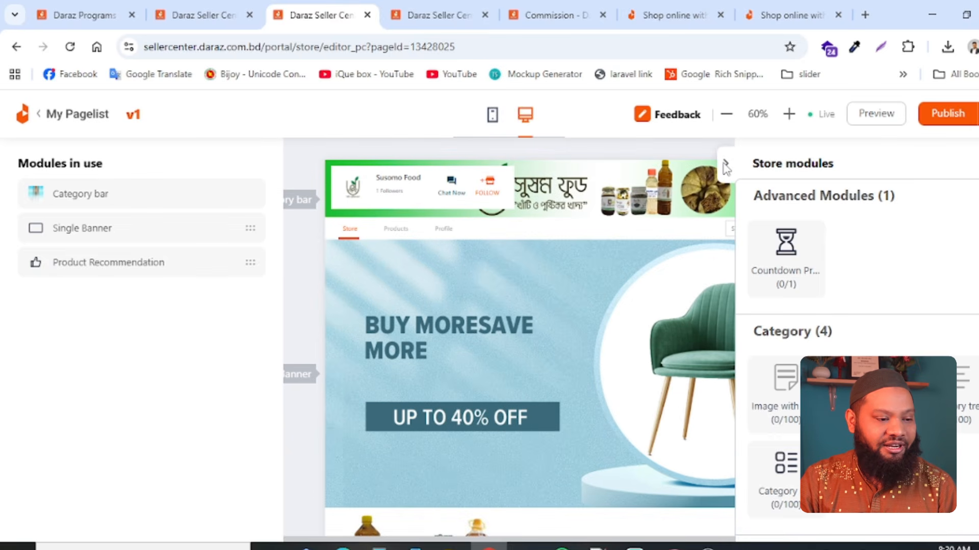
{"action": "left_click", "coordinate": [724, 166]}
{"action": "left_click", "coordinate": [81, 229]}
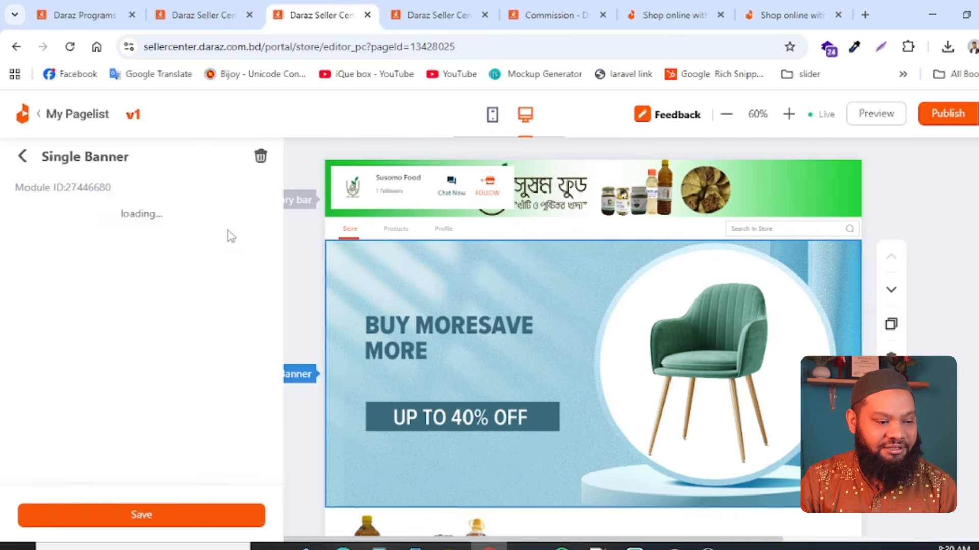
{"action": "left_click", "coordinate": [20, 158]}
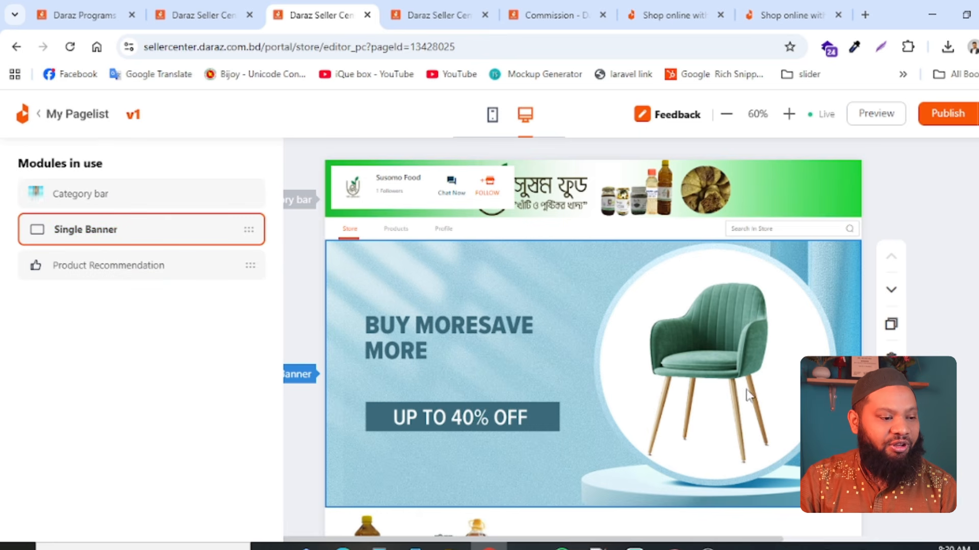
- Open the Category bar module's settings and check the required PC size for the store header image
{"action": "left_click", "coordinate": [88, 202]}
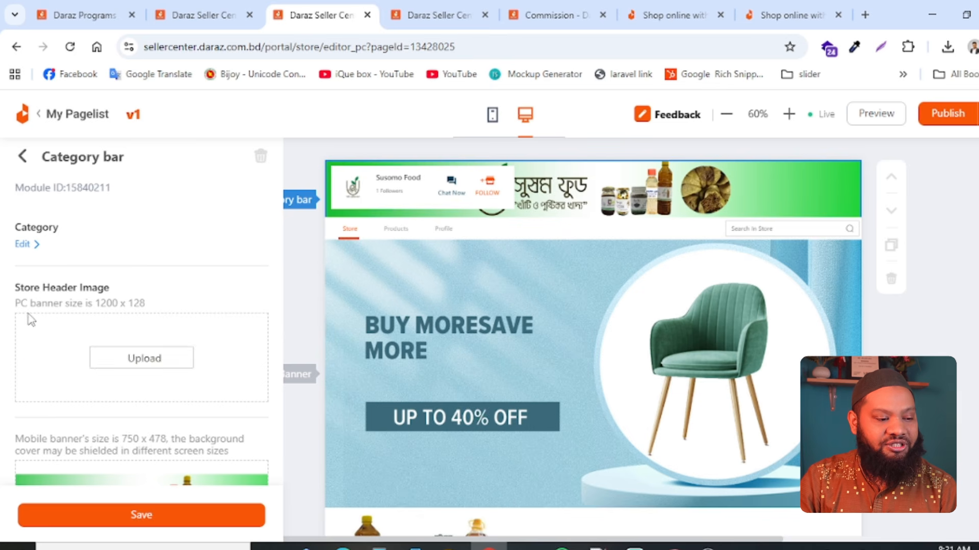
{"action": "left_click_drag", "start_coordinate": [17, 287], "coordinate": [146, 304]}
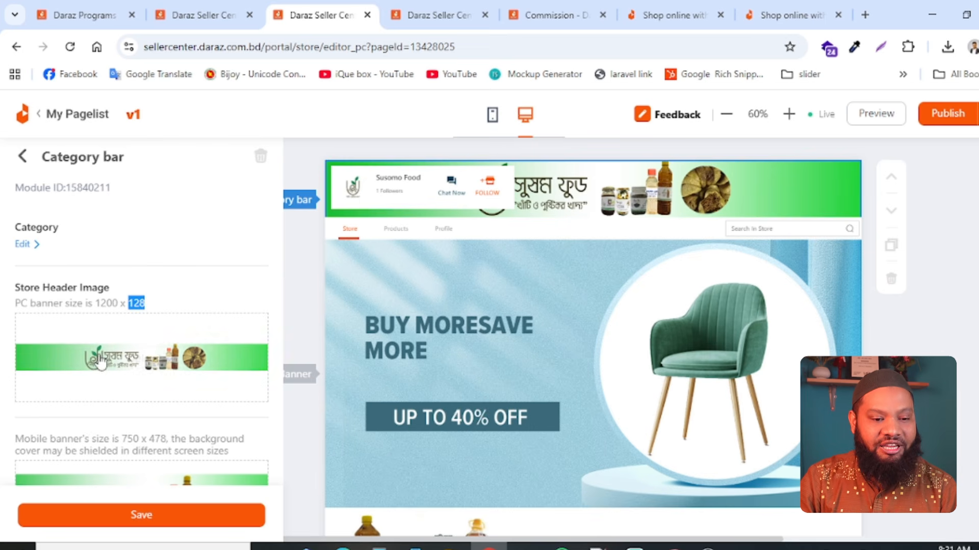
- Check the Category bar's required PC and mobile sizes for the store header image
{"action": "mouse_move", "coordinate": [151, 368]}
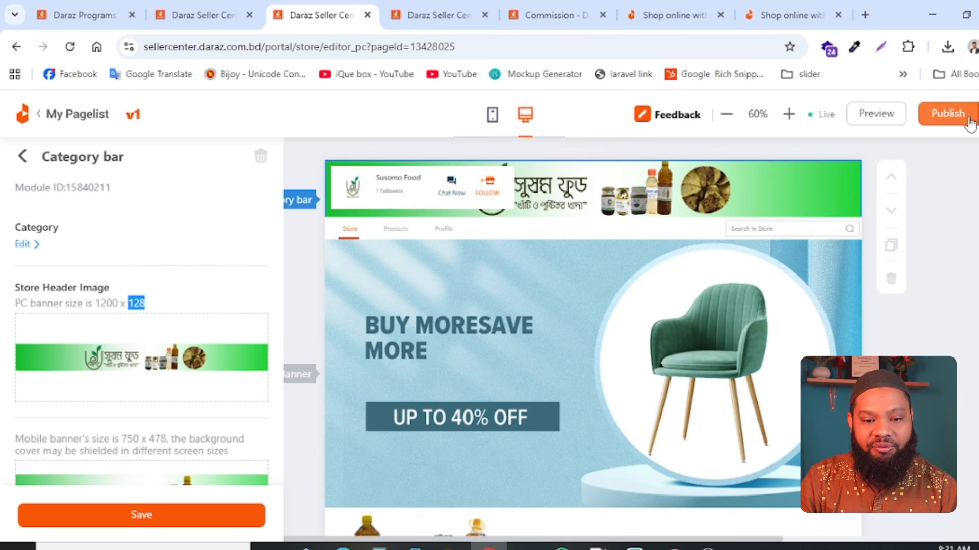
{"action": "mouse_move", "coordinate": [938, 130]}
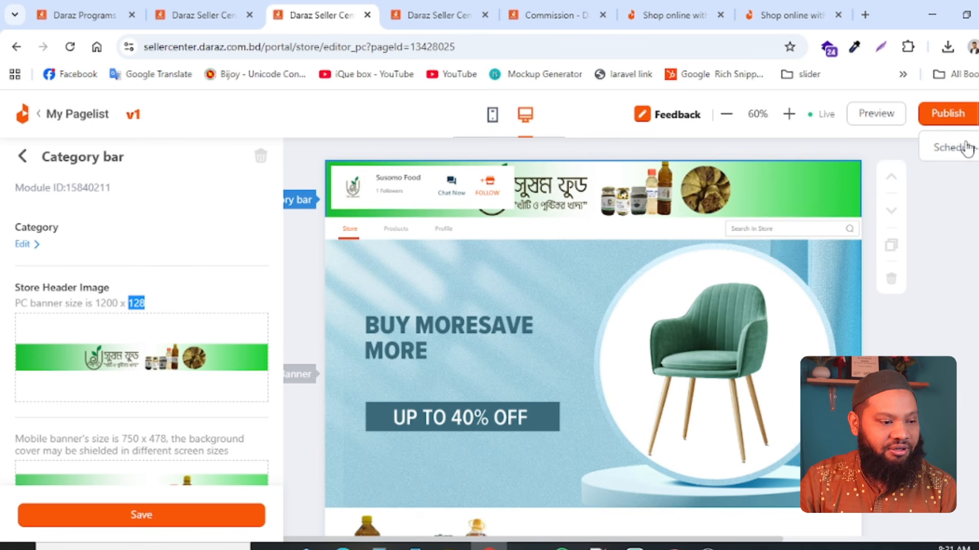
{"action": "left_click", "coordinate": [156, 206]}
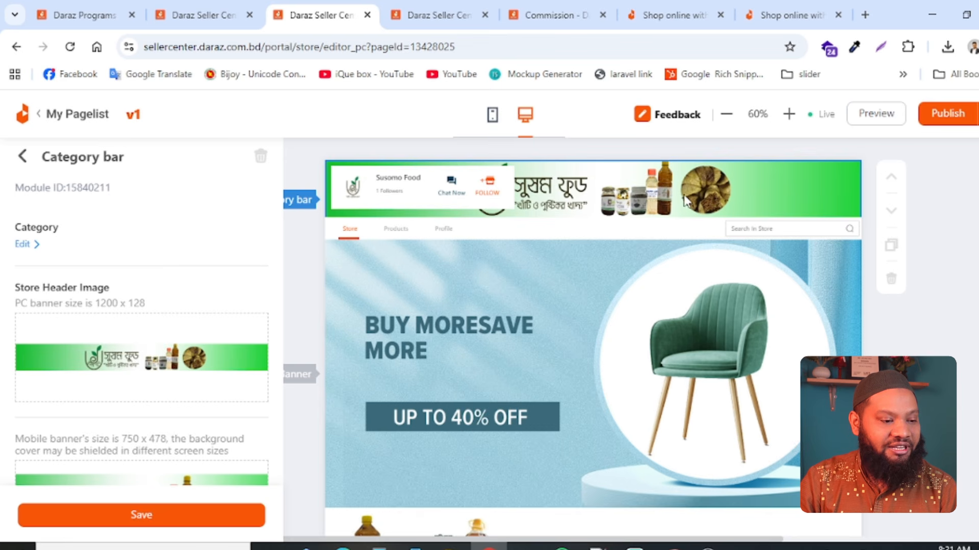
{"action": "scroll", "coordinate": [132, 393], "scroll_direction": "down", "scroll_amount": 5}
{"action": "scroll", "coordinate": [133, 360], "scroll_direction": "up", "scroll_amount": 5}
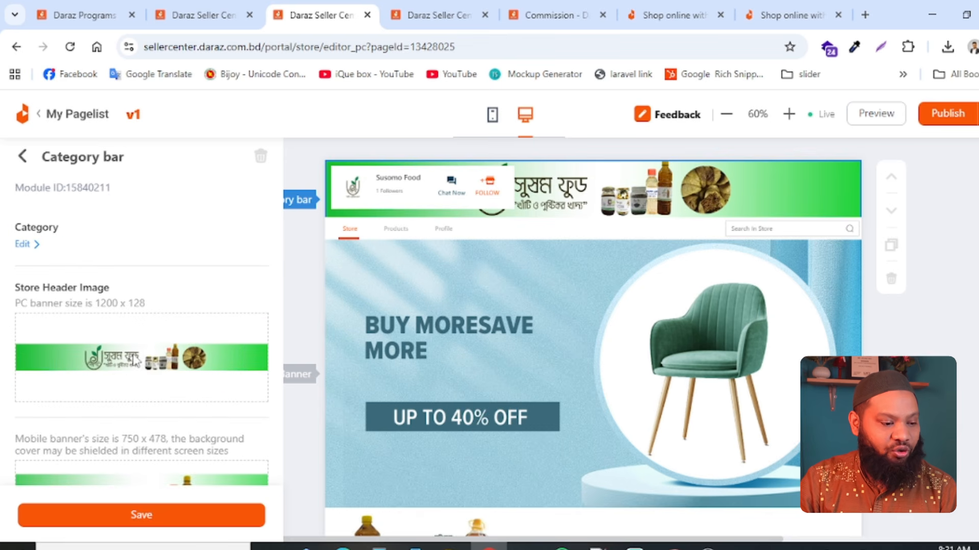
{"action": "triple_click", "coordinate": [22, 438]}
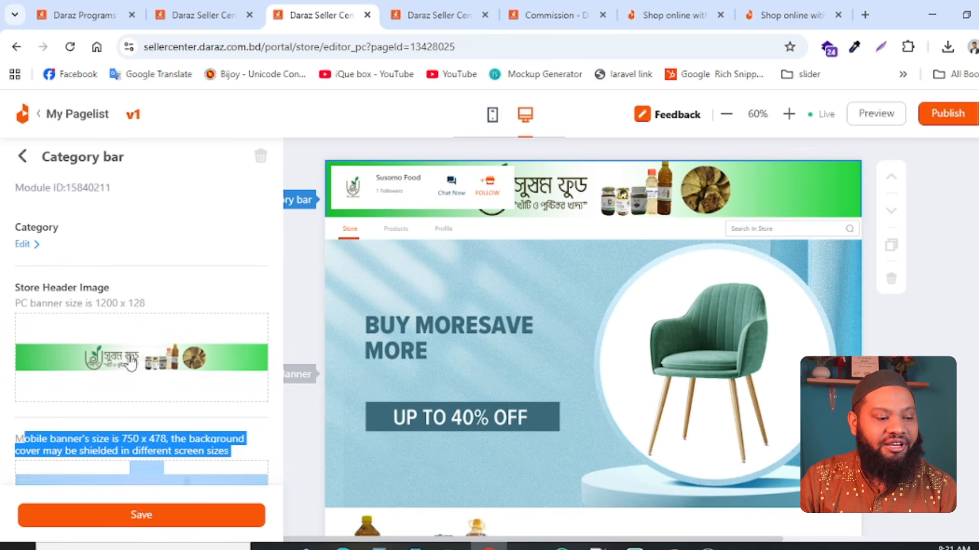
{"action": "left_click_drag", "start_coordinate": [50, 288], "coordinate": [118, 294]}
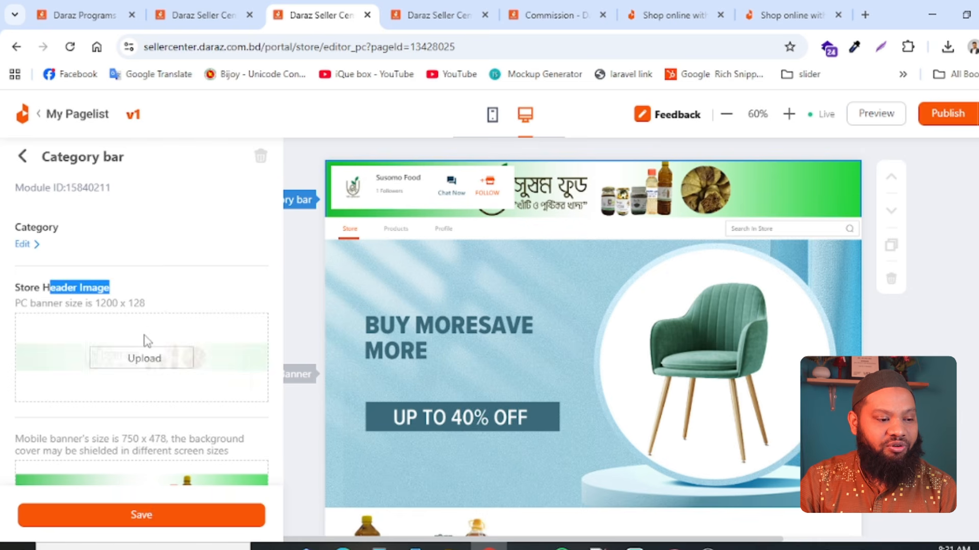
{"action": "scroll", "coordinate": [163, 346], "scroll_direction": "down", "scroll_amount": 5}
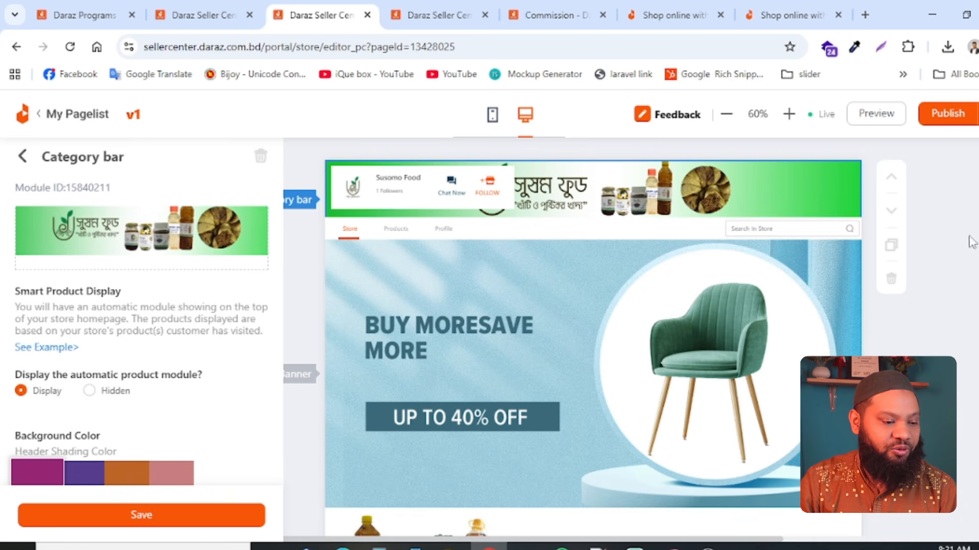
{"action": "scroll", "coordinate": [150, 357], "scroll_direction": "up", "scroll_amount": 5}
{"action": "left_click_drag", "start_coordinate": [119, 438], "coordinate": [172, 439]}
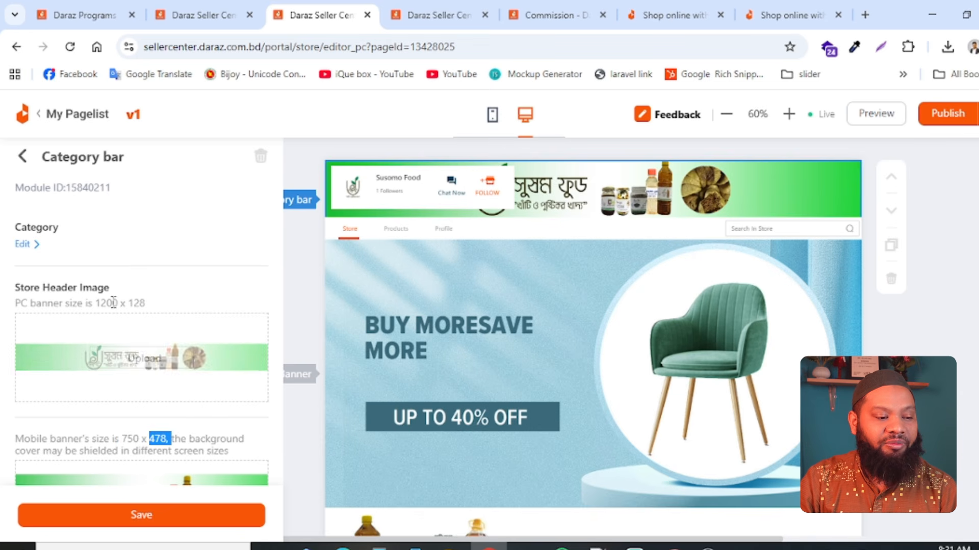
{"action": "left_click_drag", "start_coordinate": [92, 304], "coordinate": [141, 305]}
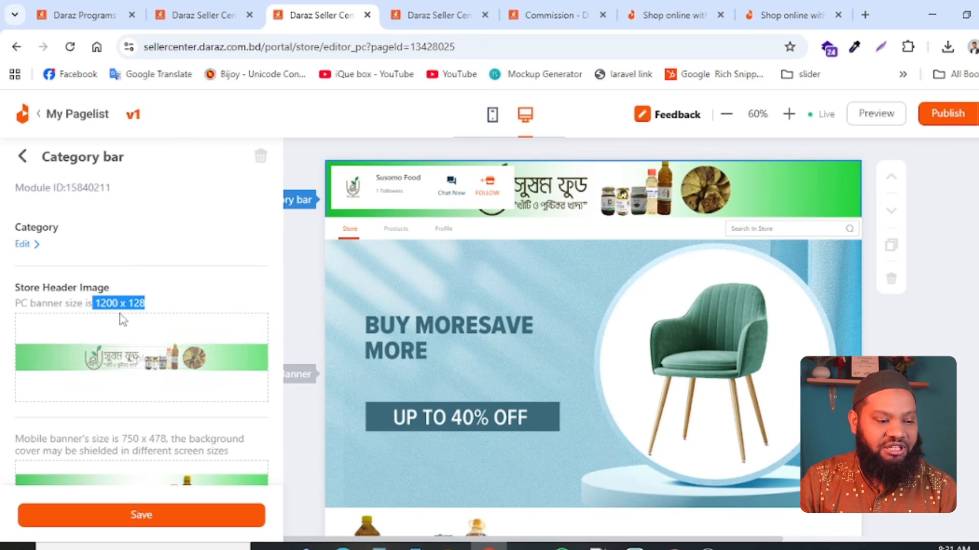
{"action": "left_click", "coordinate": [157, 306]}
- Review the Category bar's automatic product display and header shading color options, and return to the modules in use
{"action": "scroll", "coordinate": [203, 367], "scroll_direction": "down", "scroll_amount": 5}
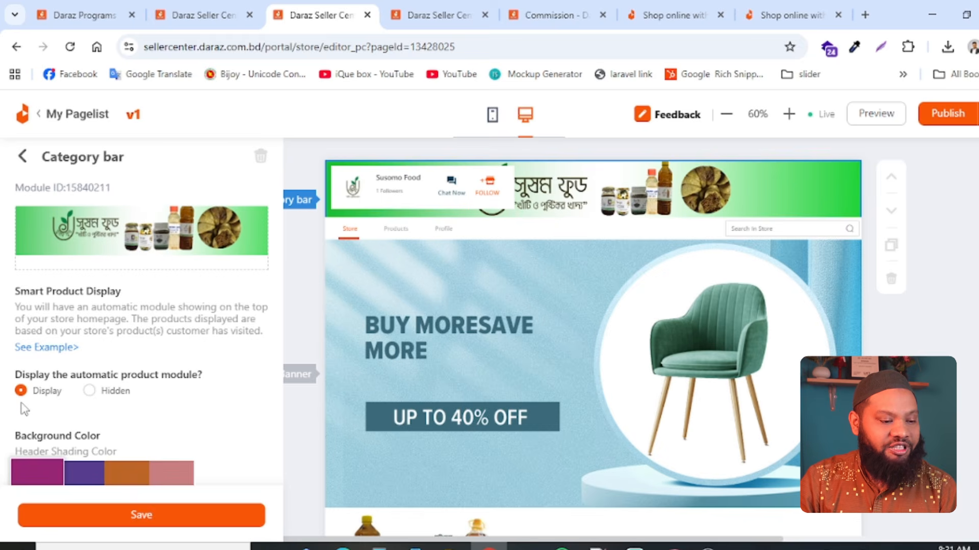
{"action": "scroll", "coordinate": [95, 399], "scroll_direction": "down", "scroll_amount": 2}
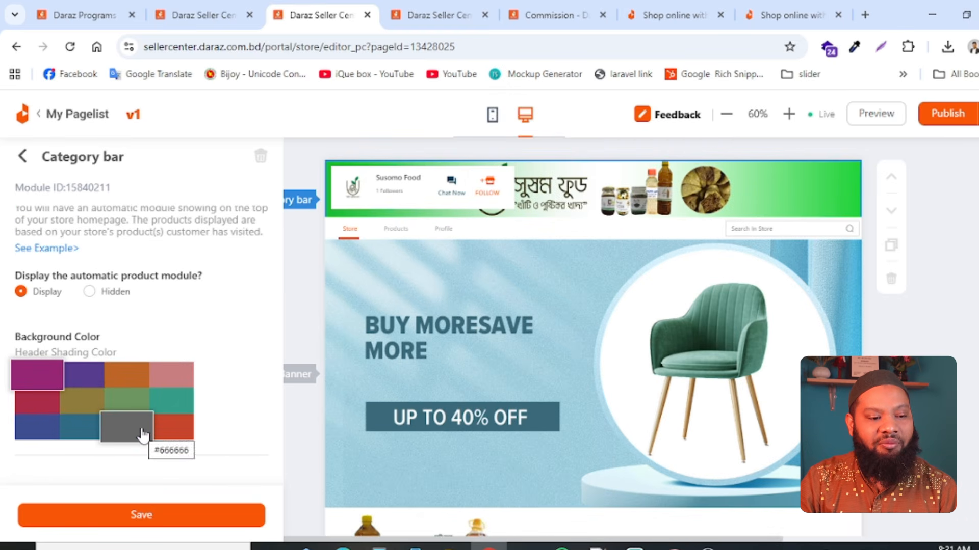
{"action": "scroll", "coordinate": [148, 431], "scroll_direction": "up", "scroll_amount": 8}
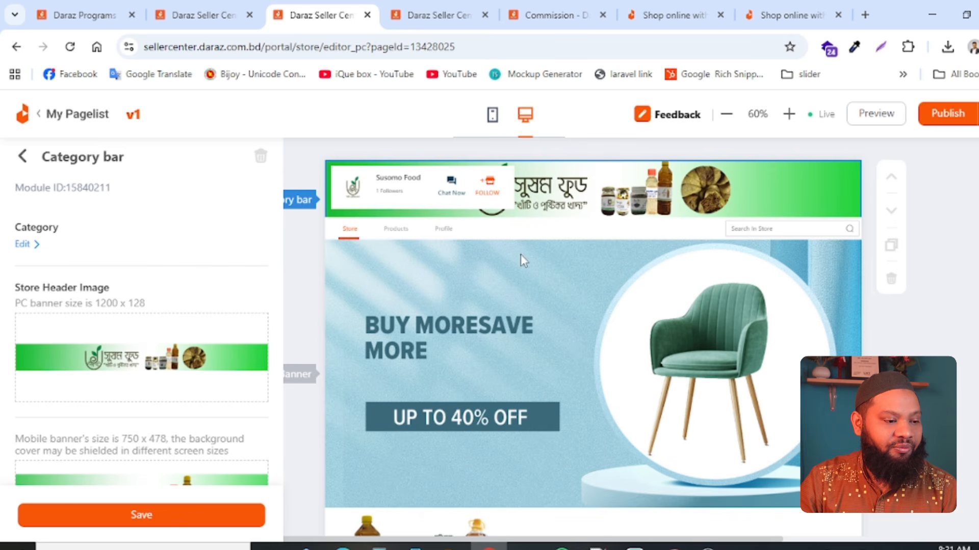
{"action": "left_click", "coordinate": [23, 158]}
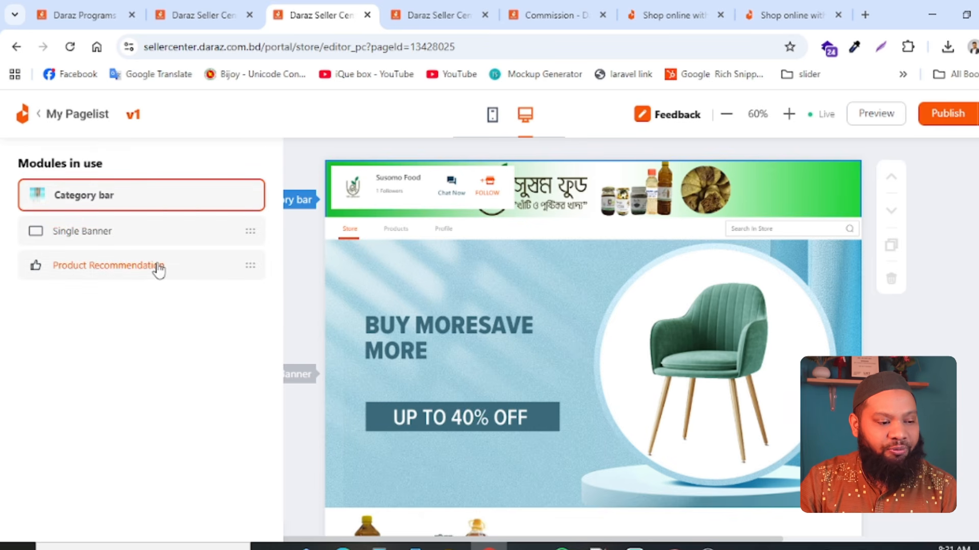
- Delete the Single Banner and Product Recommendation modules from the PC store page
{"action": "left_click", "coordinate": [134, 233]}
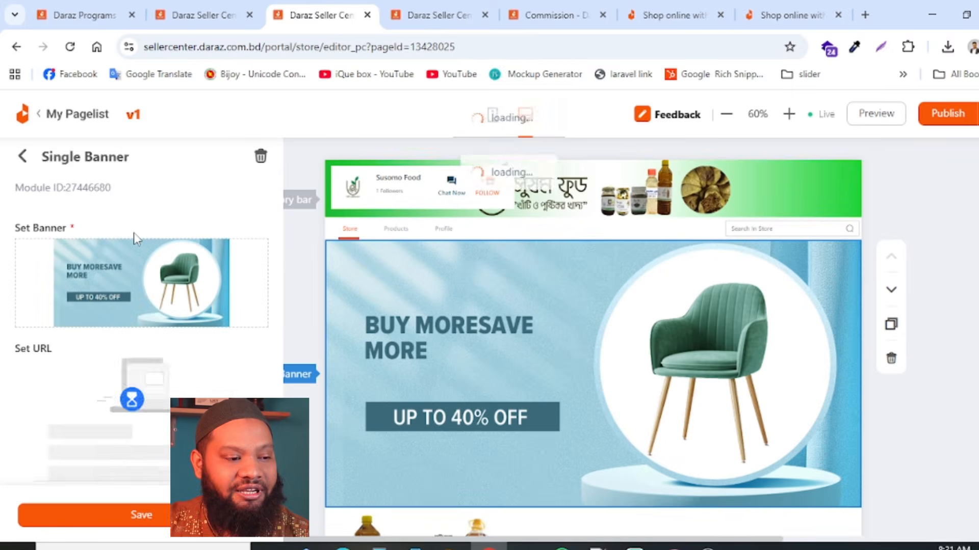
{"action": "left_click", "coordinate": [23, 157]}
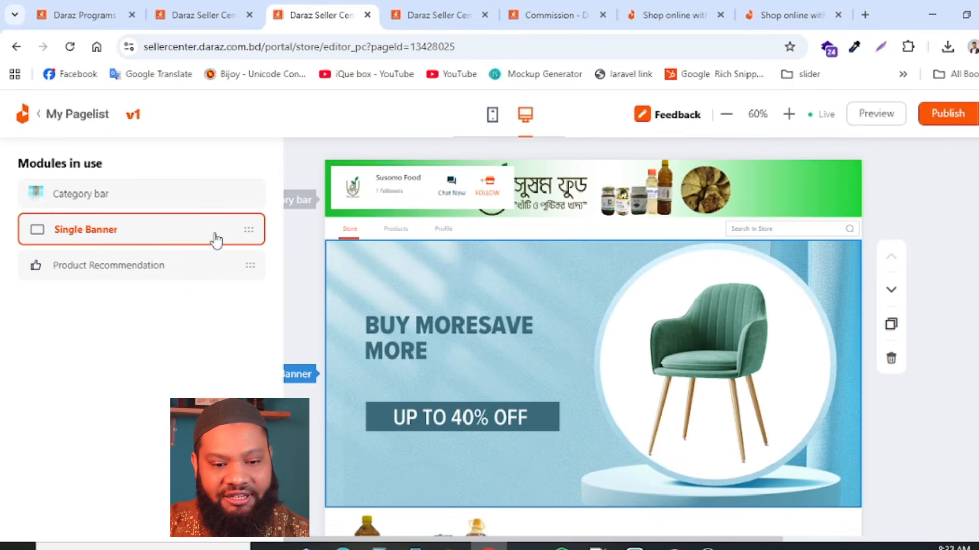
{"action": "left_click", "coordinate": [891, 360]}
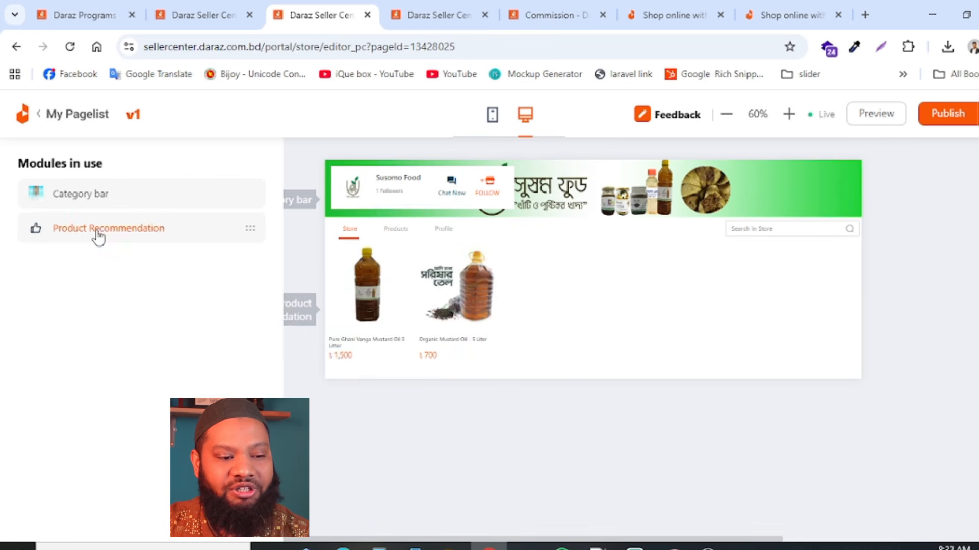
{"action": "left_click", "coordinate": [250, 228]}
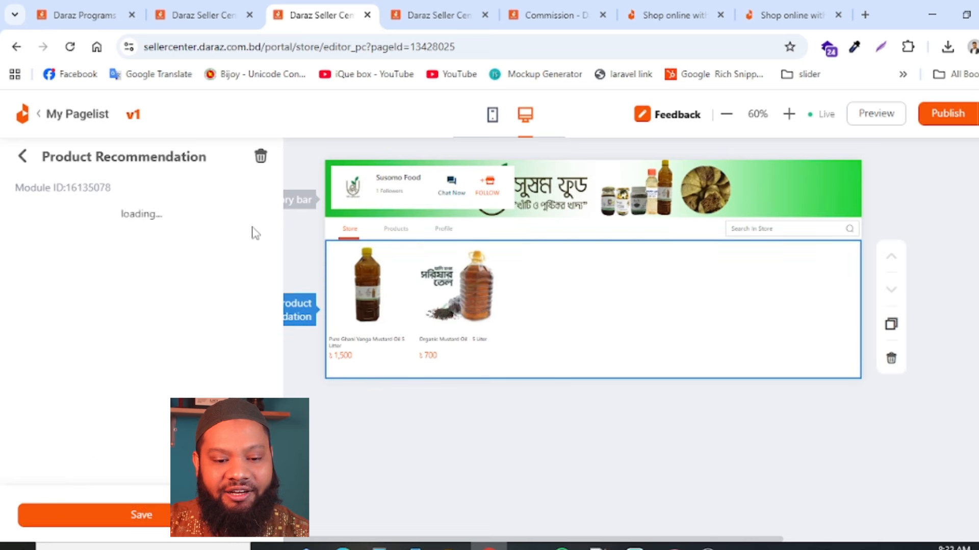
{"action": "left_click", "coordinate": [891, 359]}
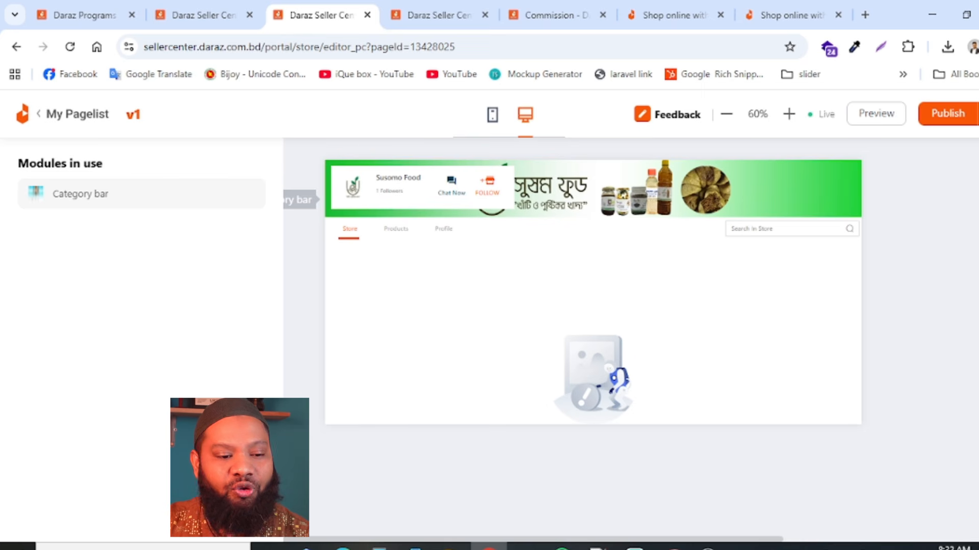
- Add a Single Banner module below the category bar from the store modules, and hide the module list
{"action": "left_click", "coordinate": [975, 163]}
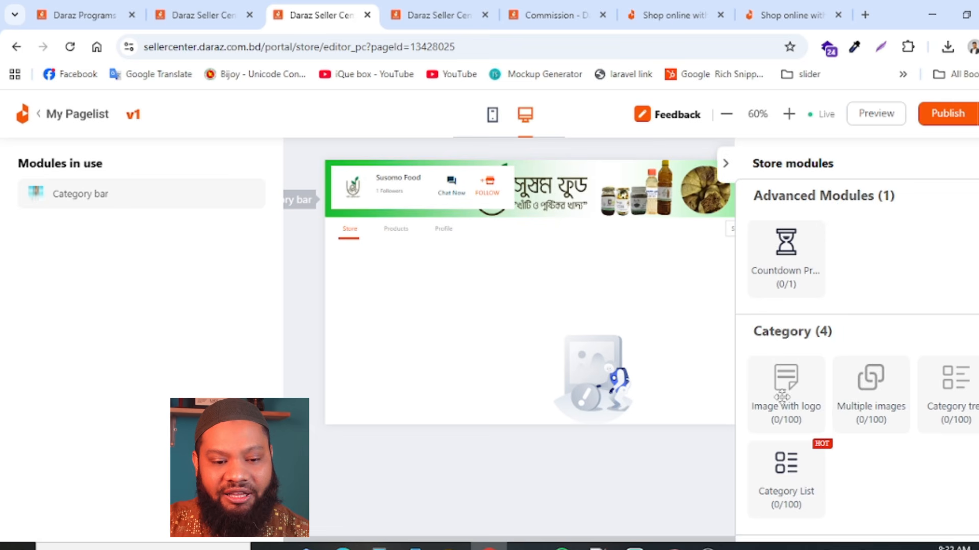
{"action": "scroll", "coordinate": [782, 377], "scroll_direction": "down", "scroll_amount": 5}
{"action": "scroll", "coordinate": [870, 423], "scroll_direction": "up", "scroll_amount": 5}
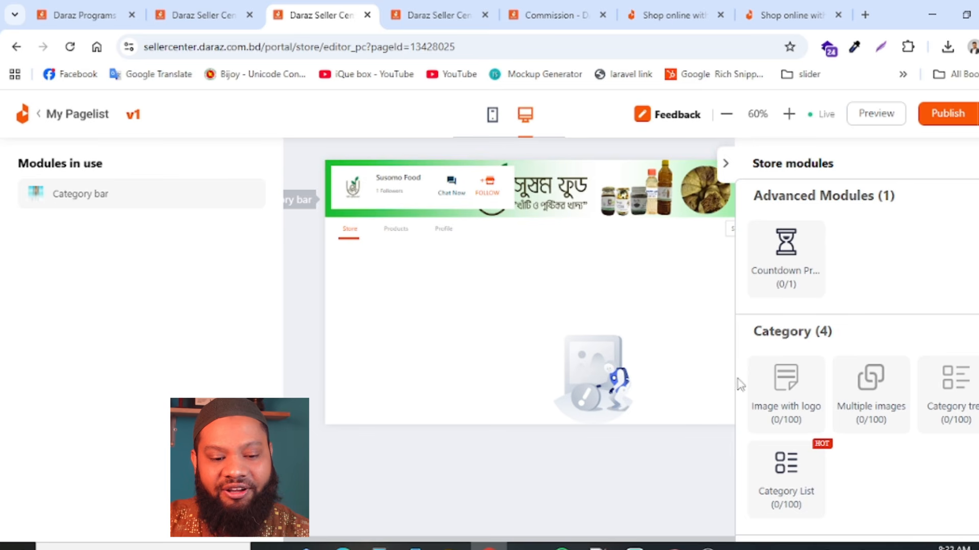
{"action": "scroll", "coordinate": [953, 448], "scroll_direction": "down", "scroll_amount": 5}
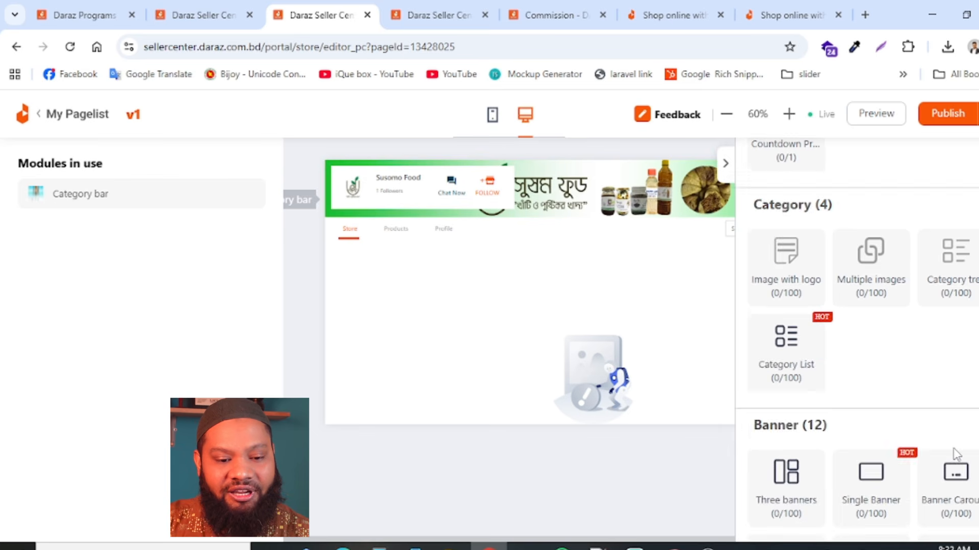
{"action": "scroll", "coordinate": [937, 447], "scroll_direction": "up", "scroll_amount": 5}
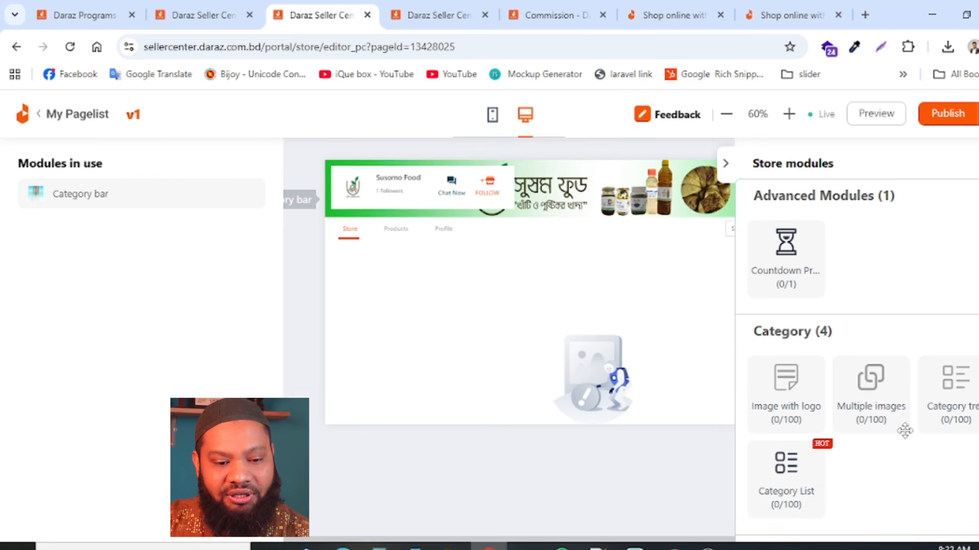
{"action": "scroll", "coordinate": [904, 431], "scroll_direction": "down", "scroll_amount": 5}
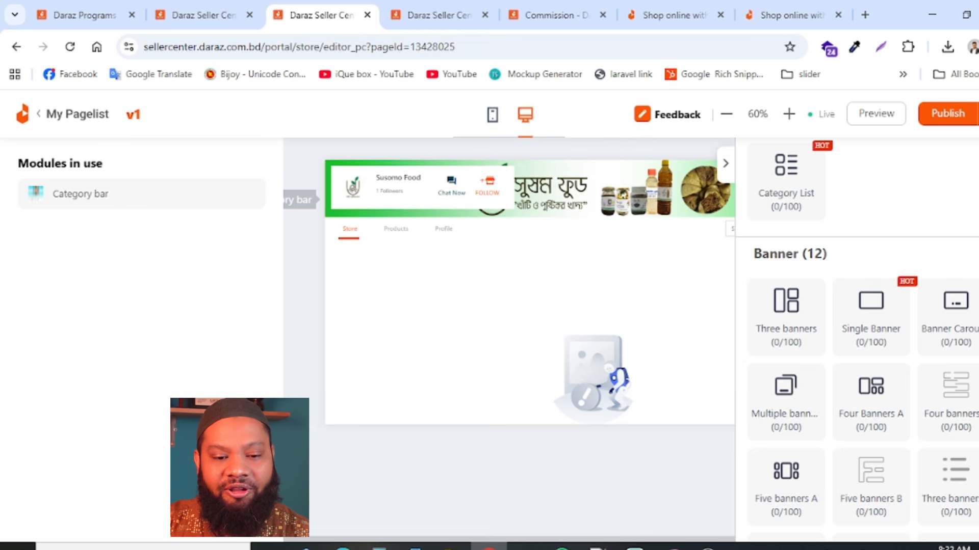
{"action": "mouse_move", "coordinate": [885, 319]}
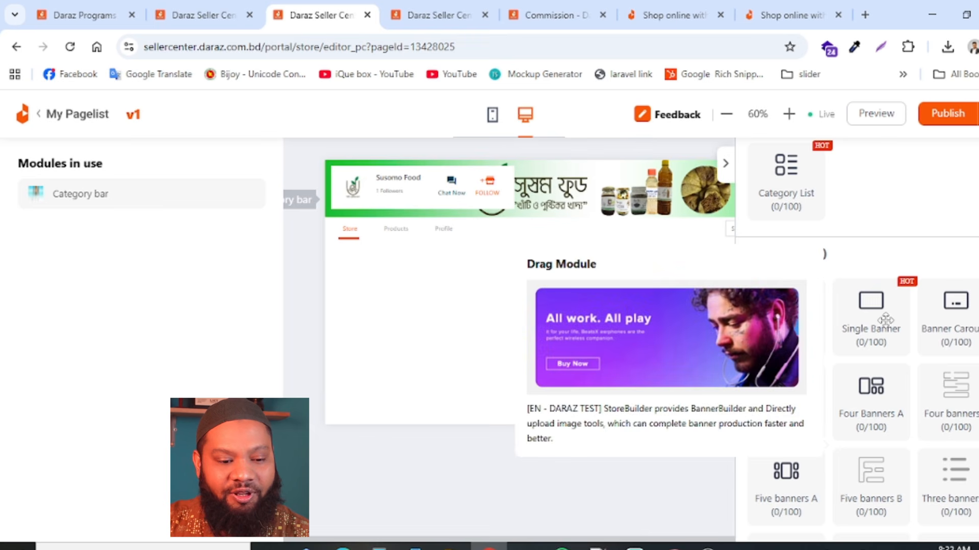
{"action": "left_click_drag", "start_coordinate": [885, 319], "coordinate": [524, 291]}
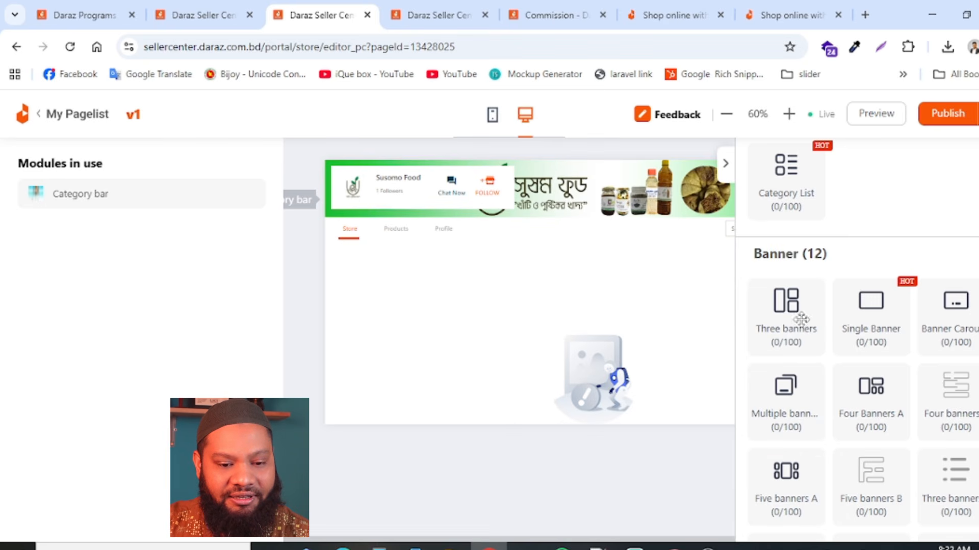
{"action": "left_click_drag", "start_coordinate": [865, 307], "coordinate": [521, 271]}
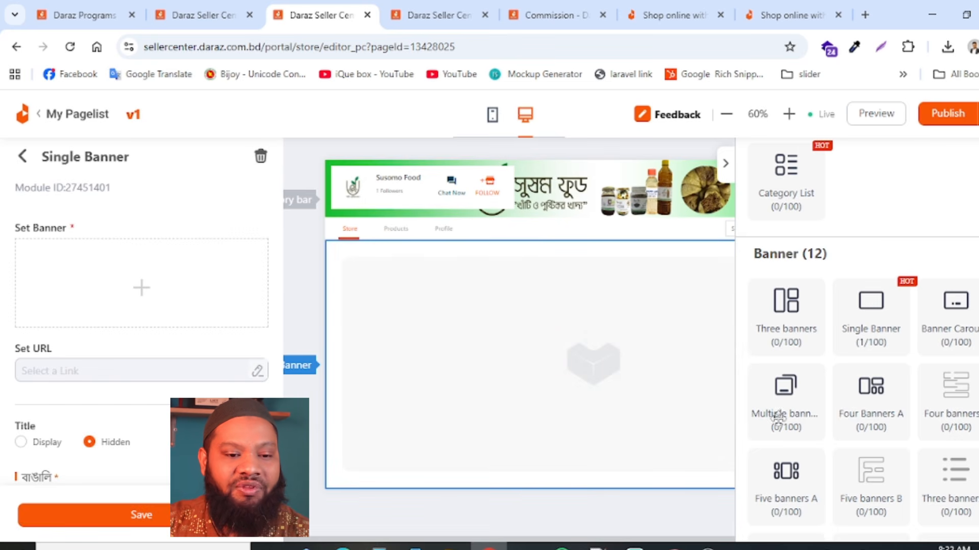
{"action": "left_click", "coordinate": [726, 164]}
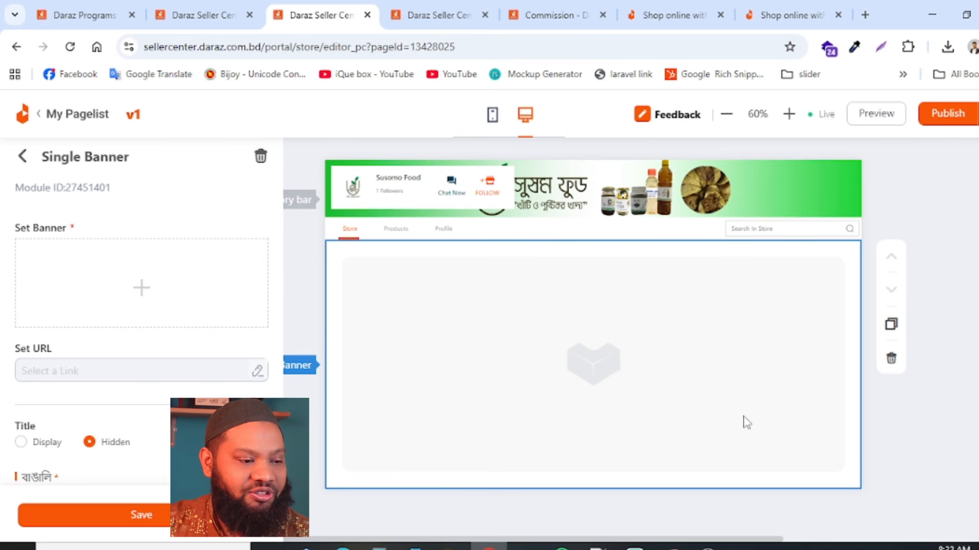
- Open the image upload for the new Single Banner and check the recommended image width and height
{"action": "scroll", "coordinate": [48, 396], "scroll_direction": "down", "scroll_amount": 3}
{"action": "scroll", "coordinate": [131, 421], "scroll_direction": "up", "scroll_amount": 3}
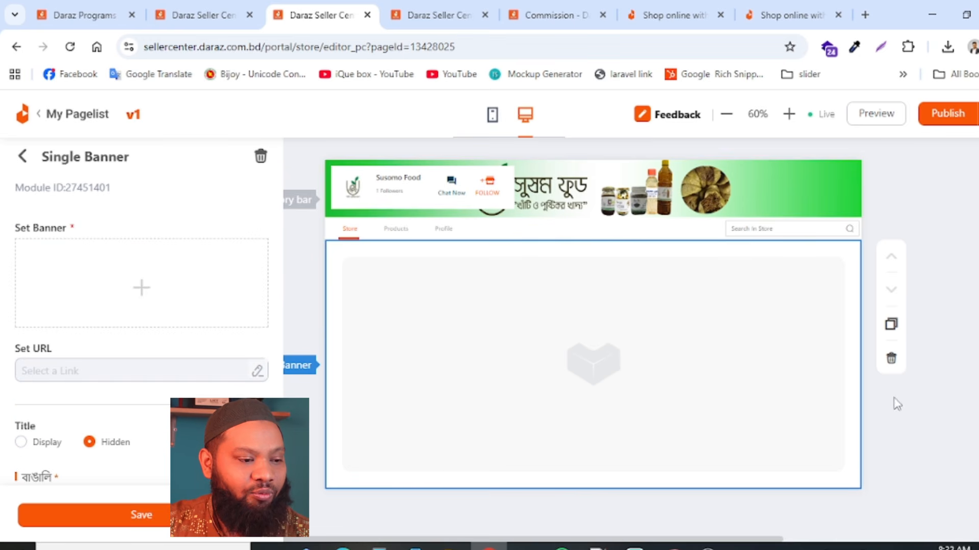
{"action": "mouse_move", "coordinate": [149, 291]}
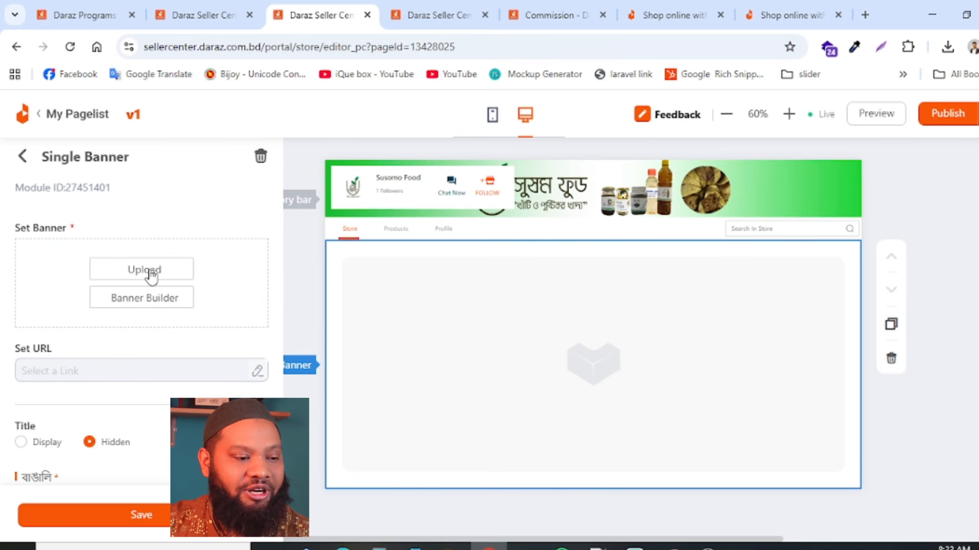
{"action": "left_click", "coordinate": [150, 272]}
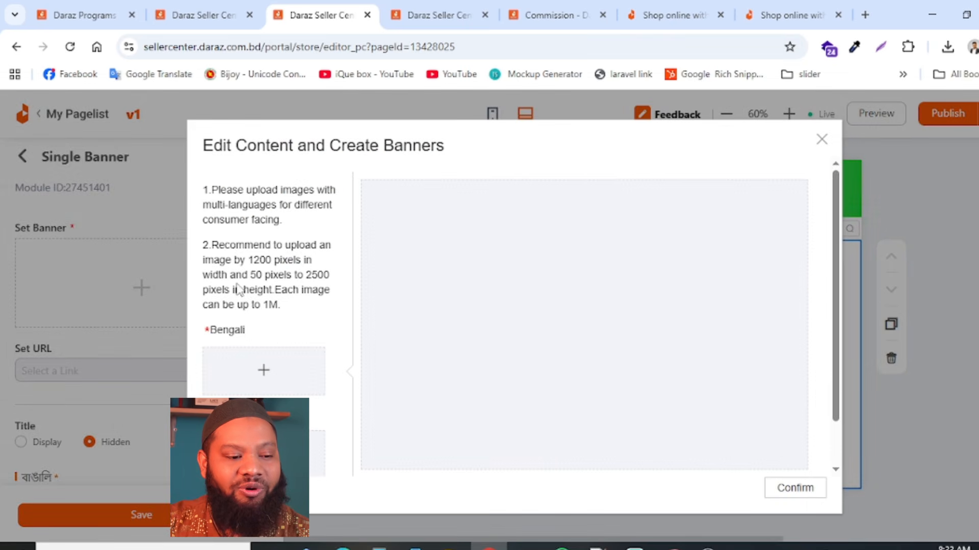
{"action": "left_click_drag", "start_coordinate": [247, 262], "coordinate": [256, 260]}
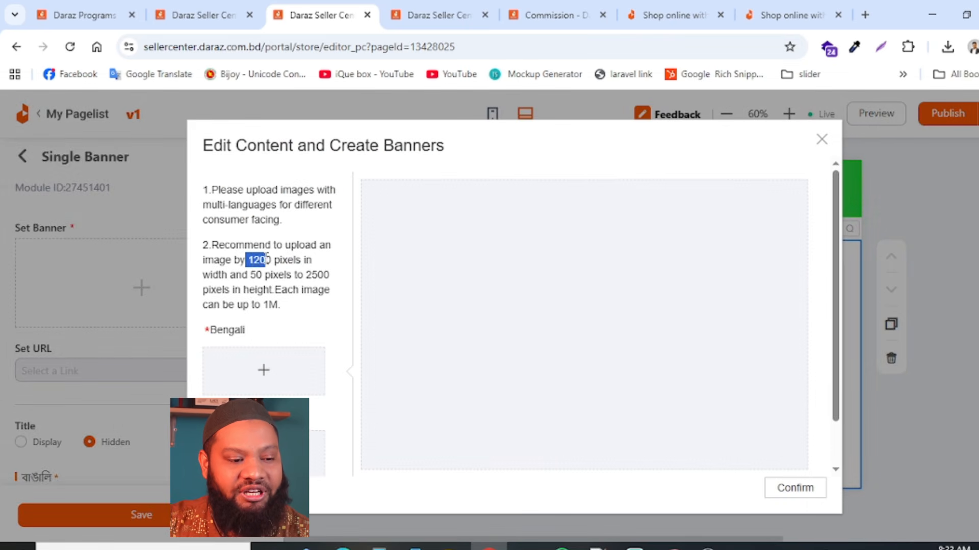
{"action": "scroll", "coordinate": [251, 288], "scroll_direction": "down", "scroll_amount": 1}
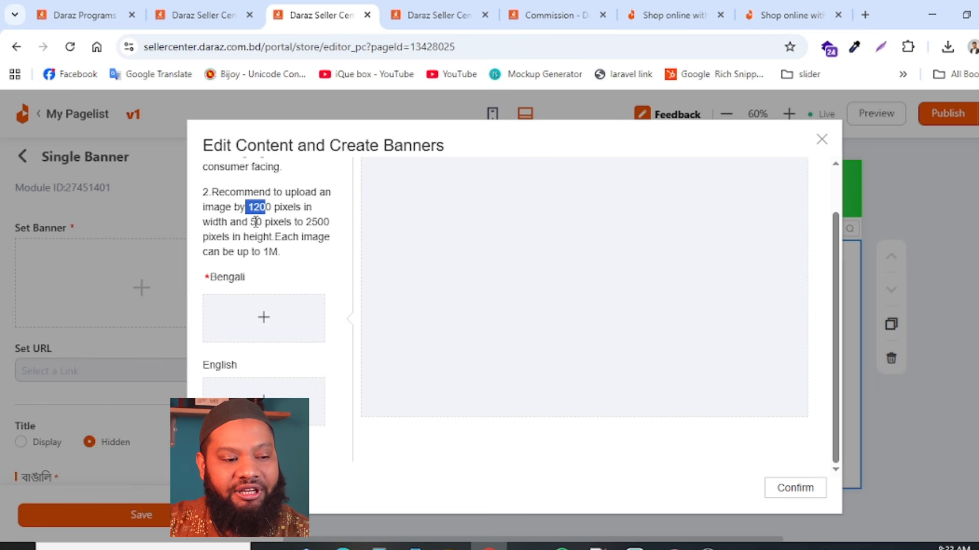
{"action": "left_click_drag", "start_coordinate": [247, 221], "coordinate": [300, 223]}
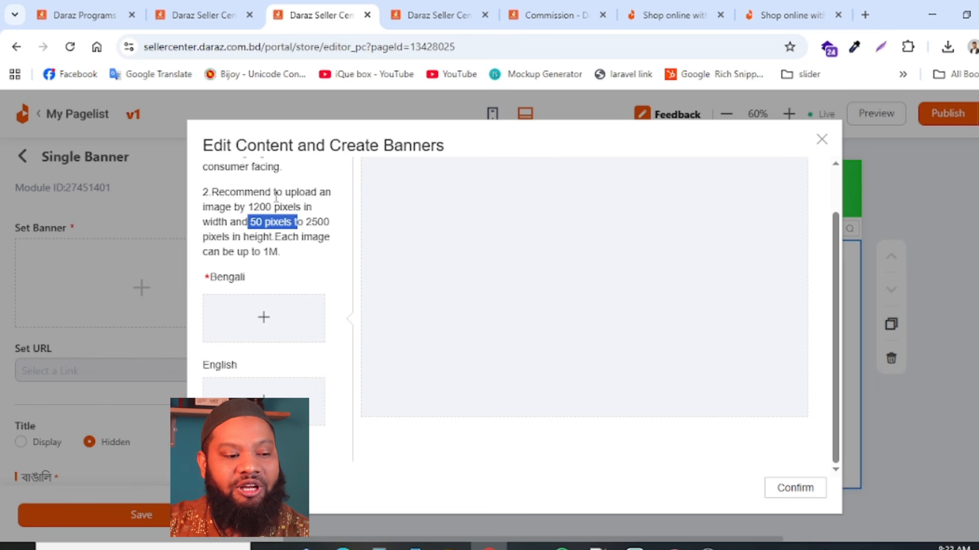
{"action": "left_click_drag", "start_coordinate": [247, 209], "coordinate": [304, 204]}
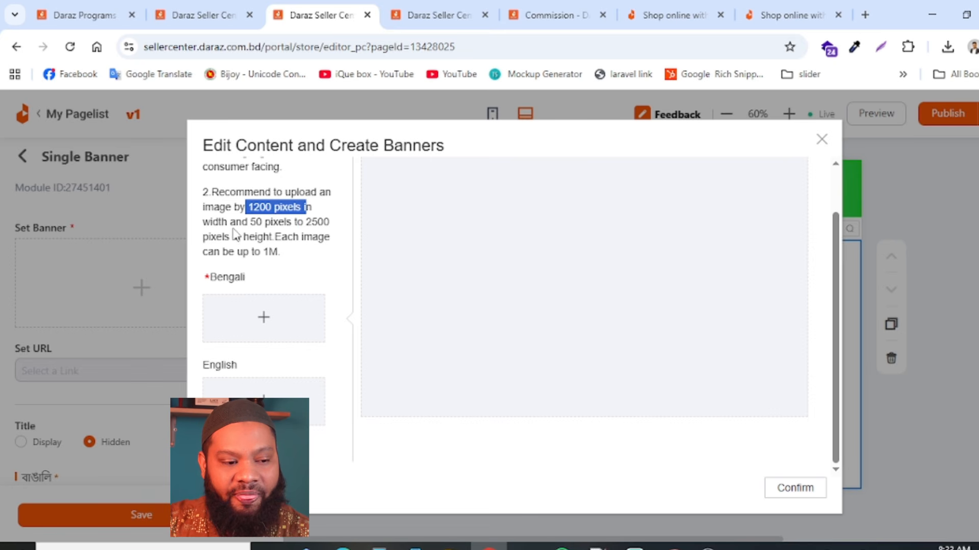
{"action": "left_click_drag", "start_coordinate": [249, 222], "coordinate": [305, 222]}
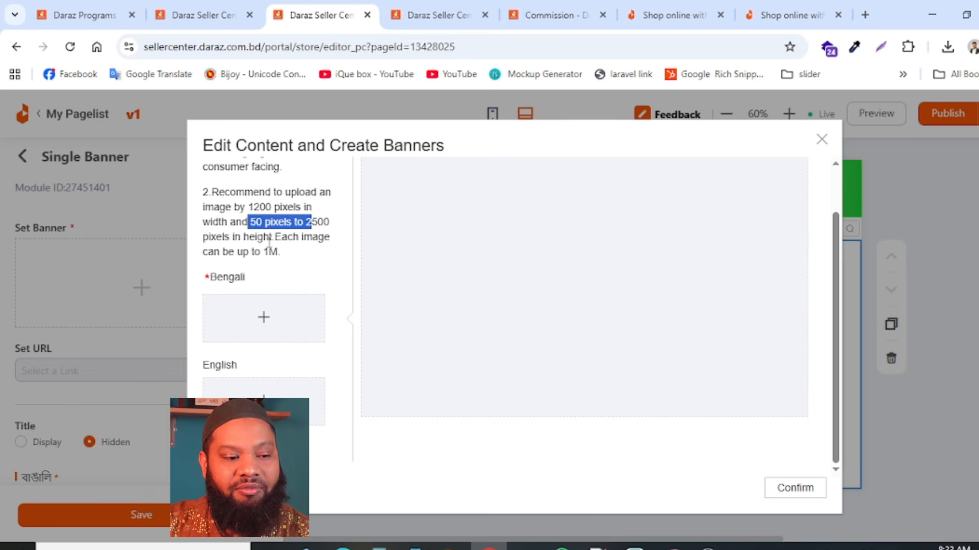
- Review the banner upload's size limits and its Bengali and English image slots, and close the upload without adding an image
{"action": "left_click", "coordinate": [301, 242]}
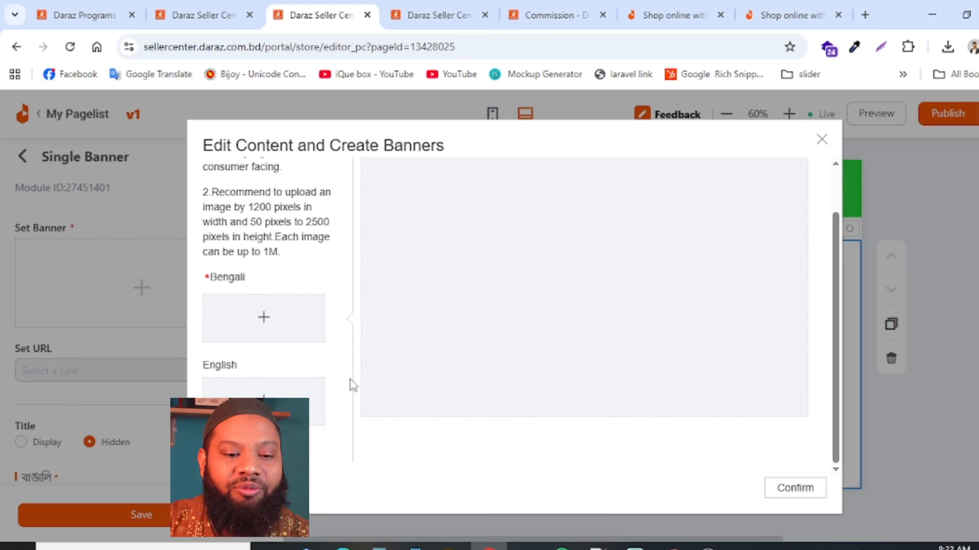
{"action": "scroll", "coordinate": [488, 397], "scroll_direction": "up", "scroll_amount": 1}
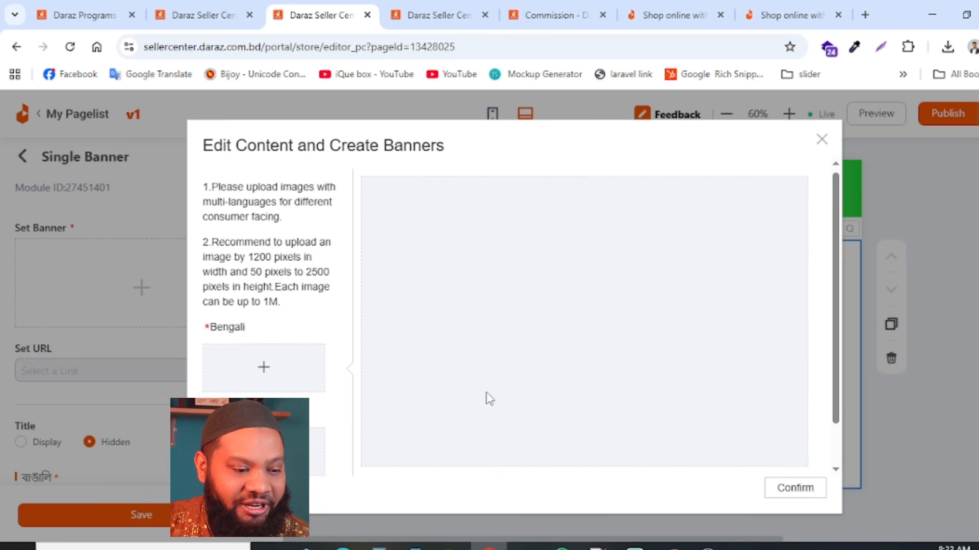
{"action": "scroll", "coordinate": [622, 466], "scroll_direction": "down", "scroll_amount": 1}
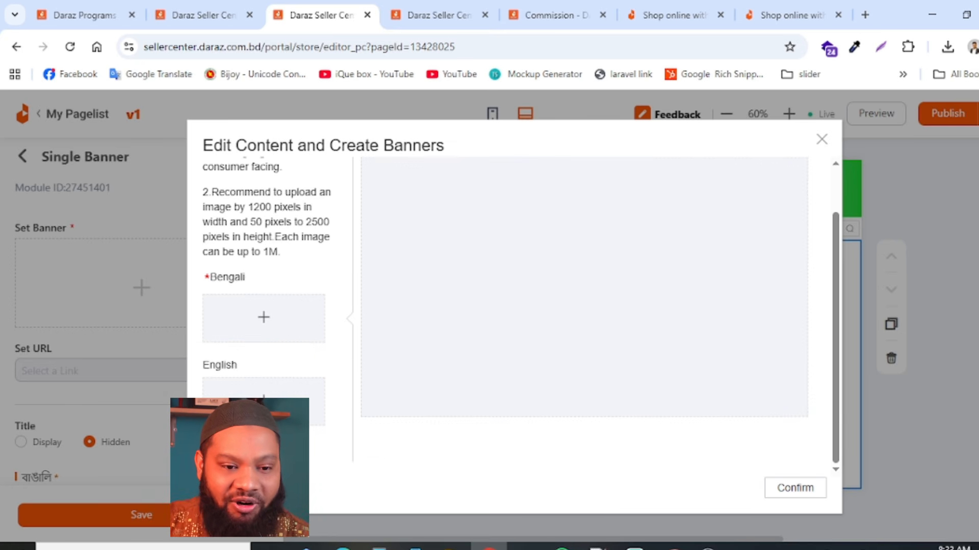
{"action": "left_click", "coordinate": [823, 141]}
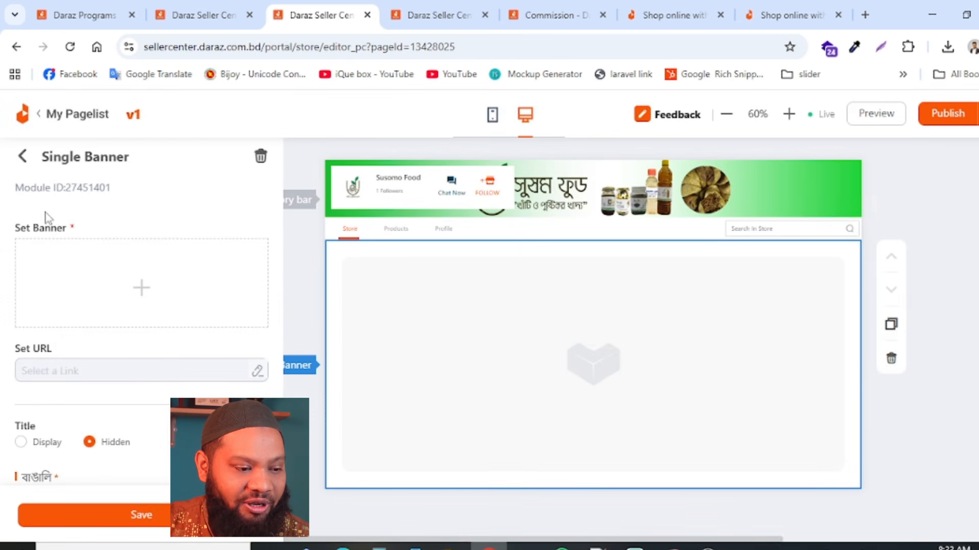
- Start the Banner Builder for the Single Banner and choose the green Merry Christmas Discounts template with the product photo beside the text
{"action": "mouse_move", "coordinate": [207, 321]}
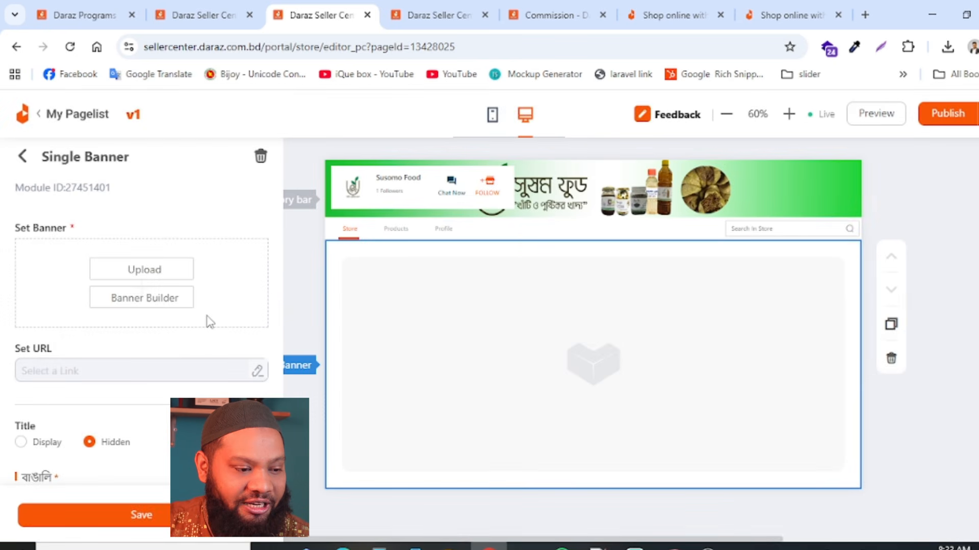
{"action": "left_click", "coordinate": [176, 306]}
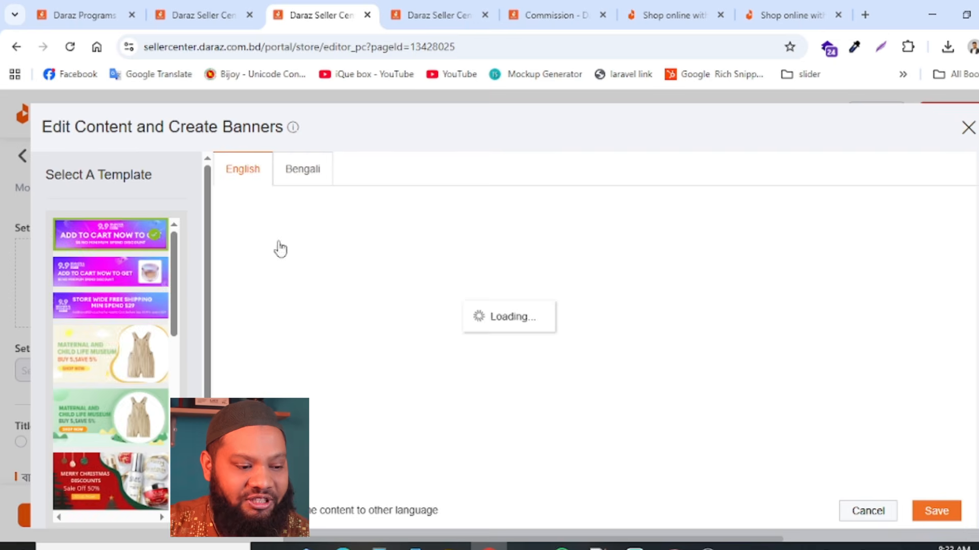
{"action": "scroll", "coordinate": [135, 352], "scroll_direction": "down", "scroll_amount": 5}
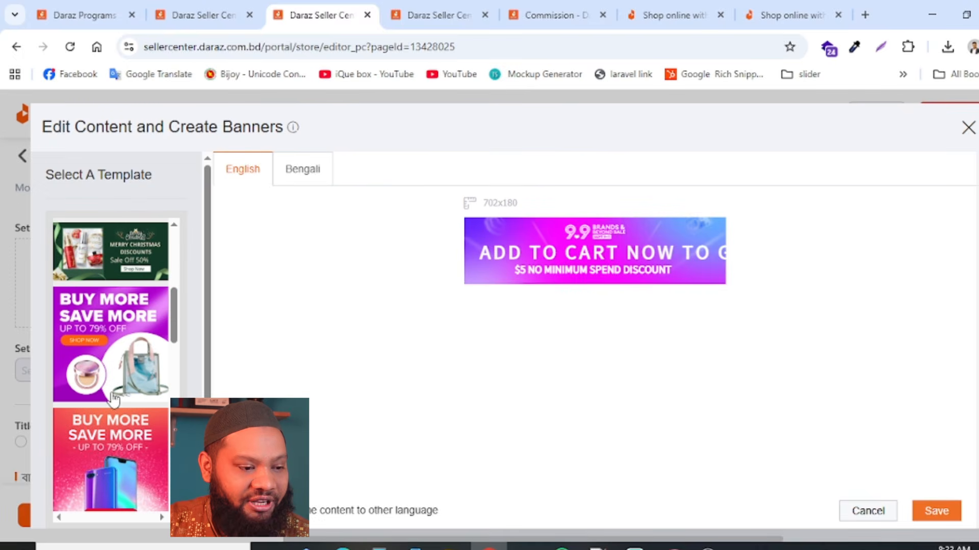
{"action": "left_click", "coordinate": [122, 254]}
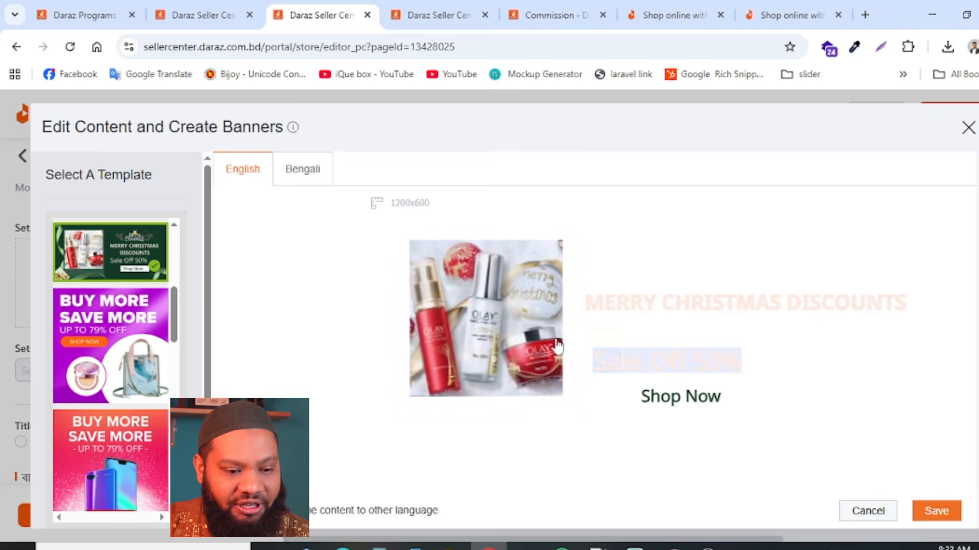
- Try to replace the template's product photo with oil-5litr.jpg
{"action": "left_click", "coordinate": [494, 298]}
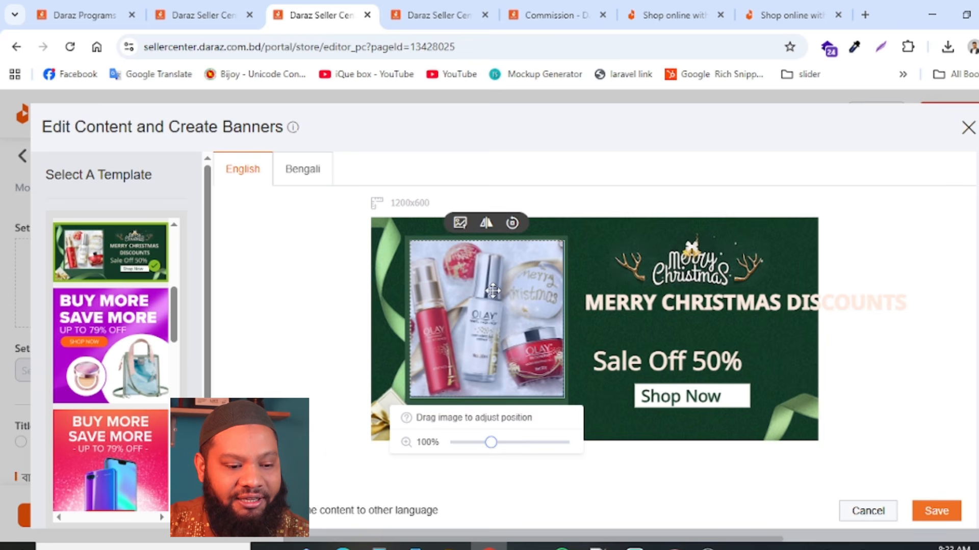
{"action": "left_click", "coordinate": [460, 224]}
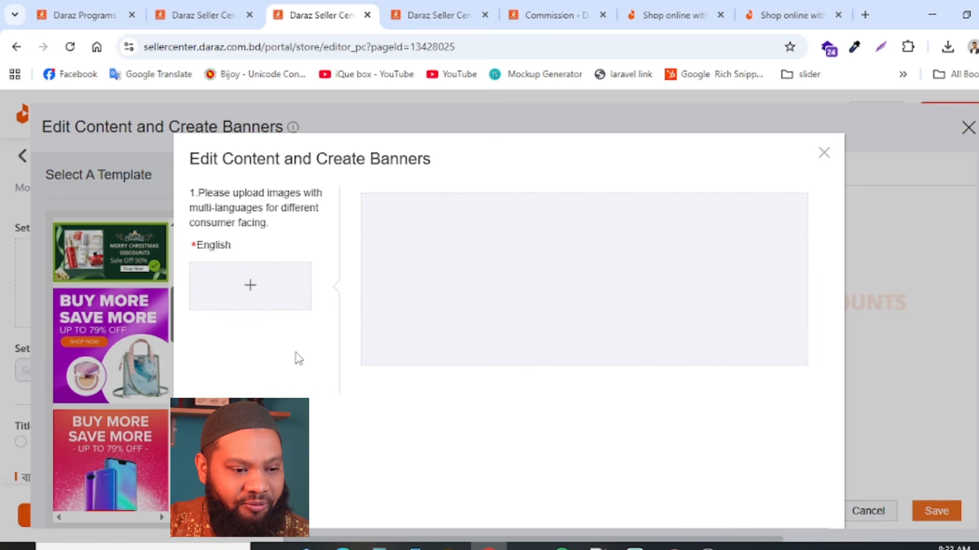
{"action": "left_click", "coordinate": [249, 285]}
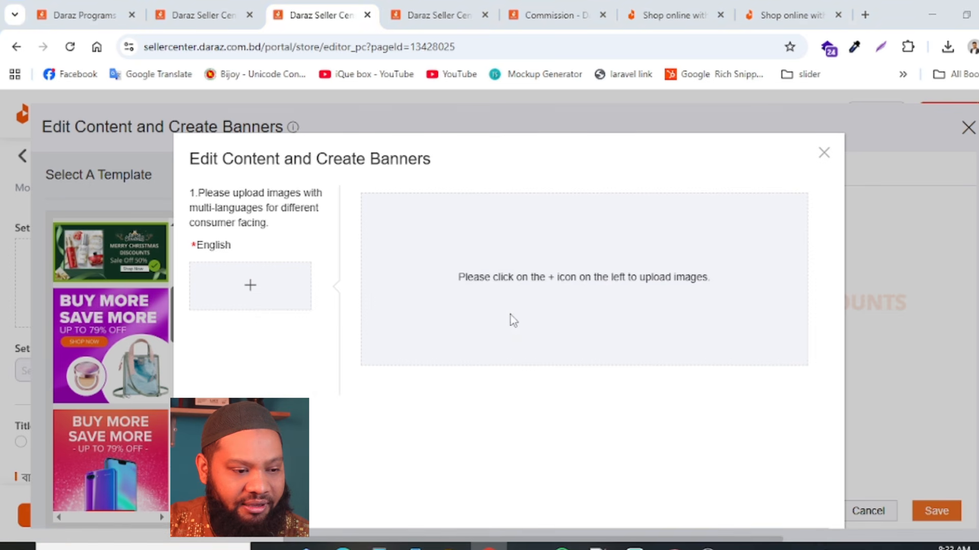
{"action": "left_click", "coordinate": [172, 234]}
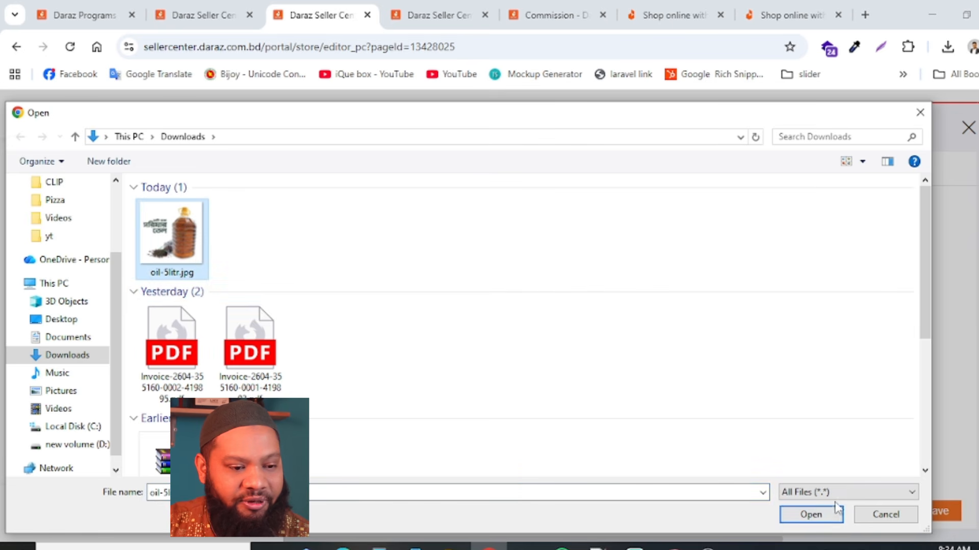
{"action": "left_click", "coordinate": [819, 515]}
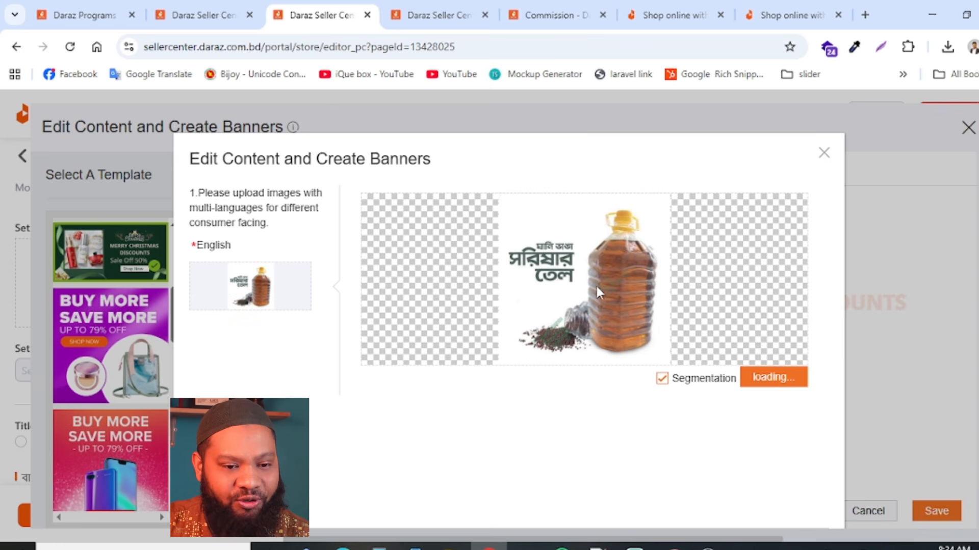
{"action": "left_click", "coordinate": [824, 154]}
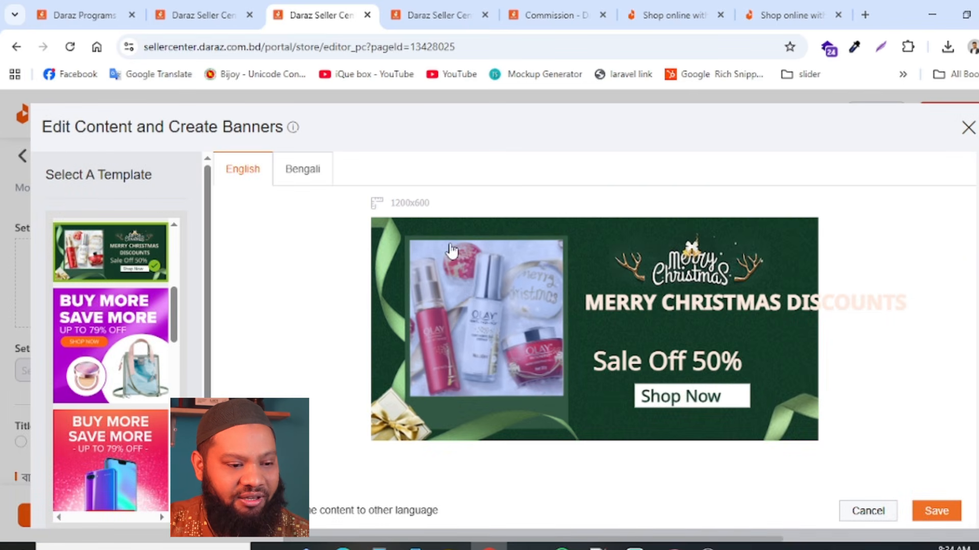
- Change the banner's headline to "Buy Now" and the sale line below it to "With 50% Off"
{"action": "double_click", "coordinate": [672, 302]}
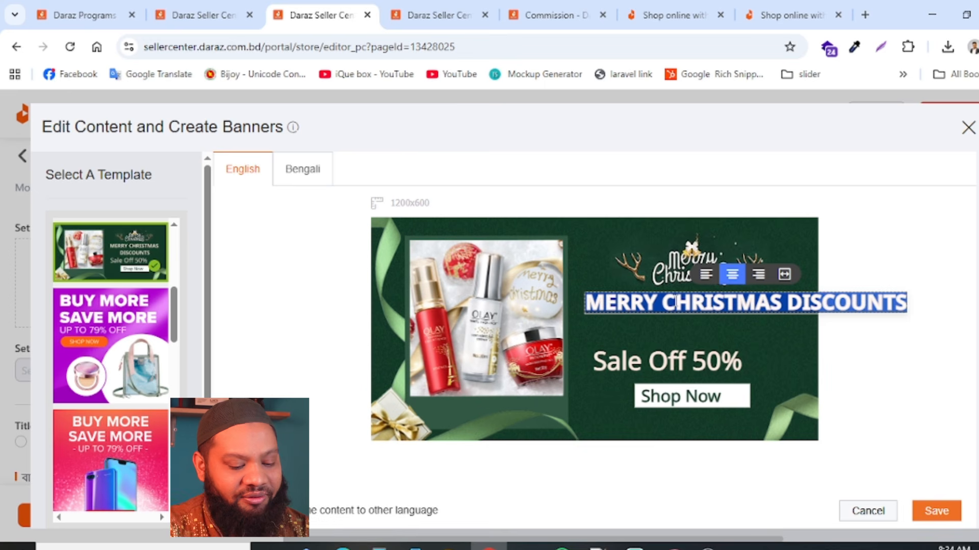
{"action": "type", "text": "Buy Now"}
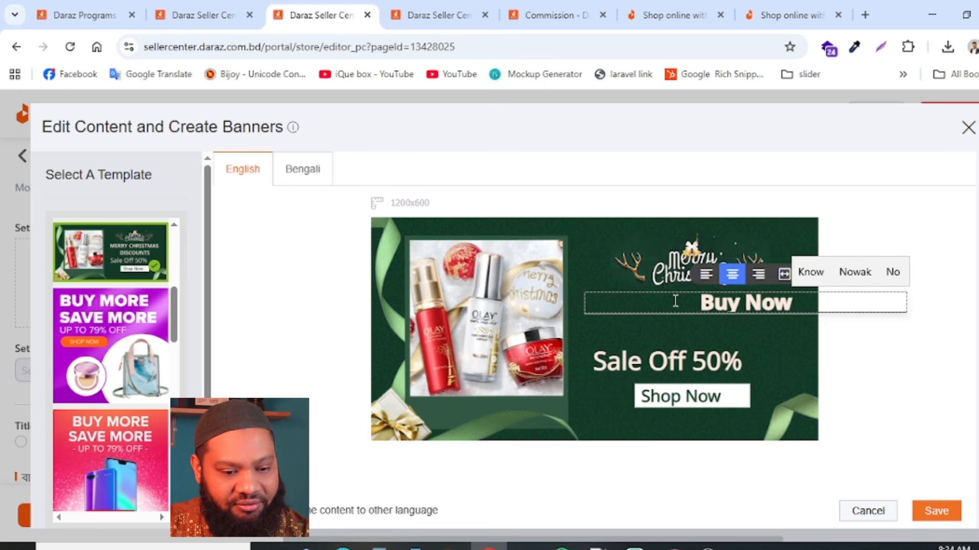
{"action": "double_click", "coordinate": [623, 366]}
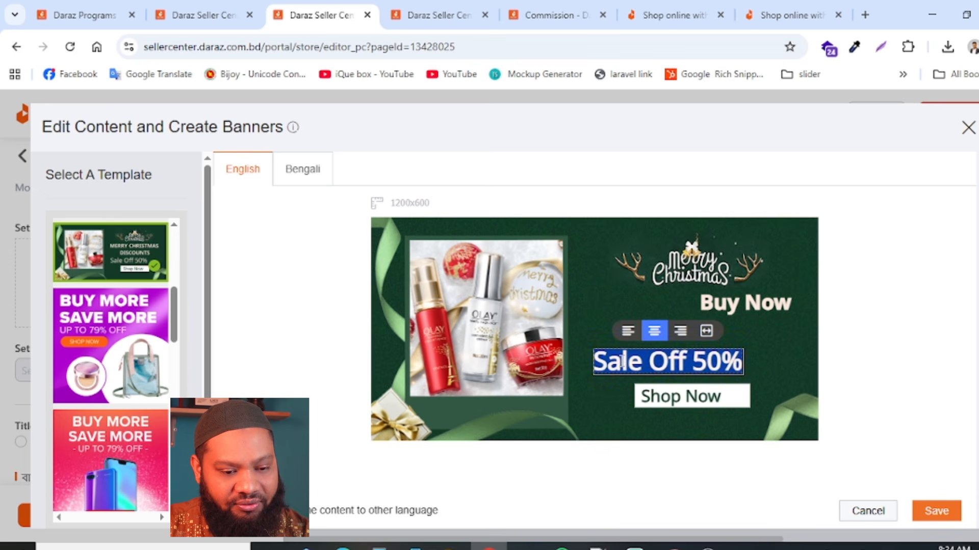
{"action": "left_click", "coordinate": [622, 362]}
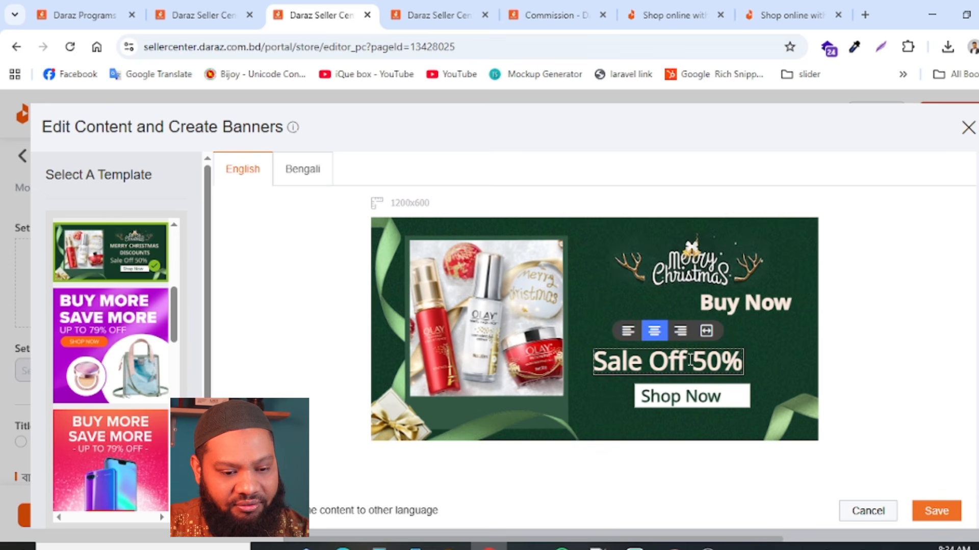
{"action": "double_click", "coordinate": [627, 363]}
{"action": "type", "text": "With"}
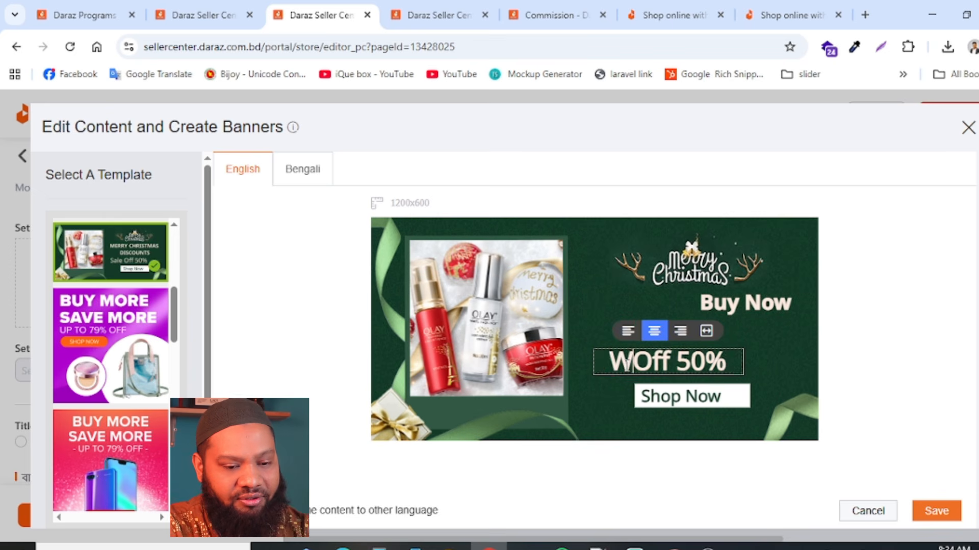
{"action": "double_click", "coordinate": [657, 362]}
{"action": "key", "text": "BackSpace"}
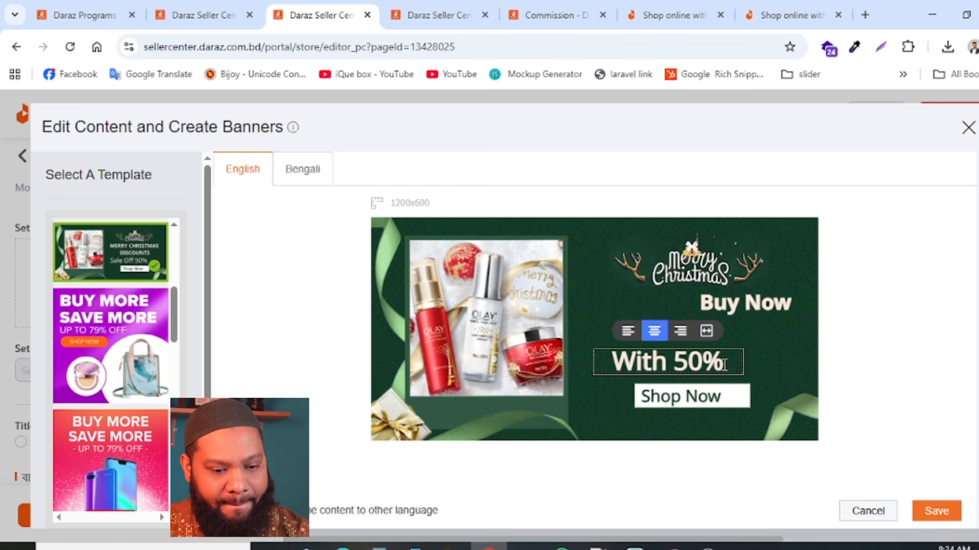
{"action": "type", "text": "Off"}
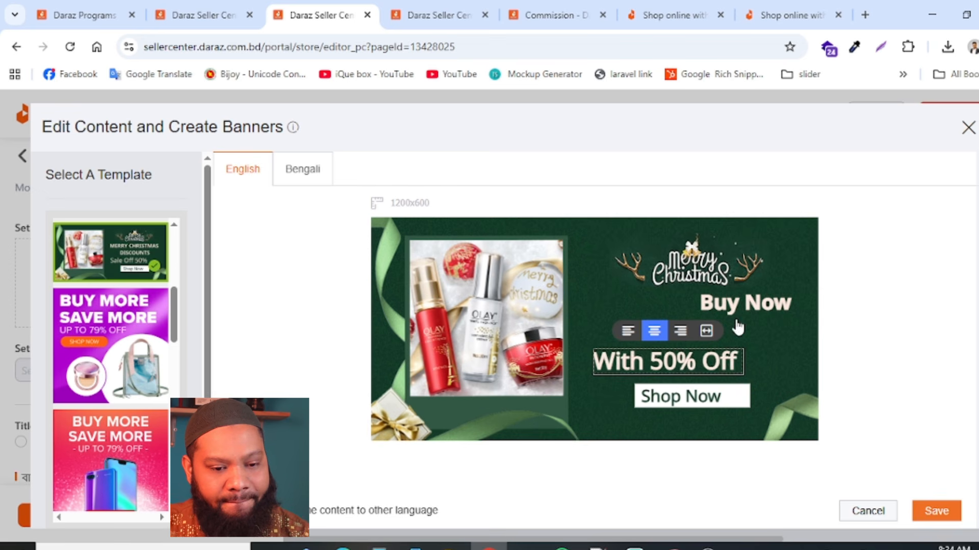
- Try left alignment on the "Buy Now" headline and set it back to centered
{"action": "triple_click", "coordinate": [746, 305]}
{"action": "left_click", "coordinate": [706, 275]}
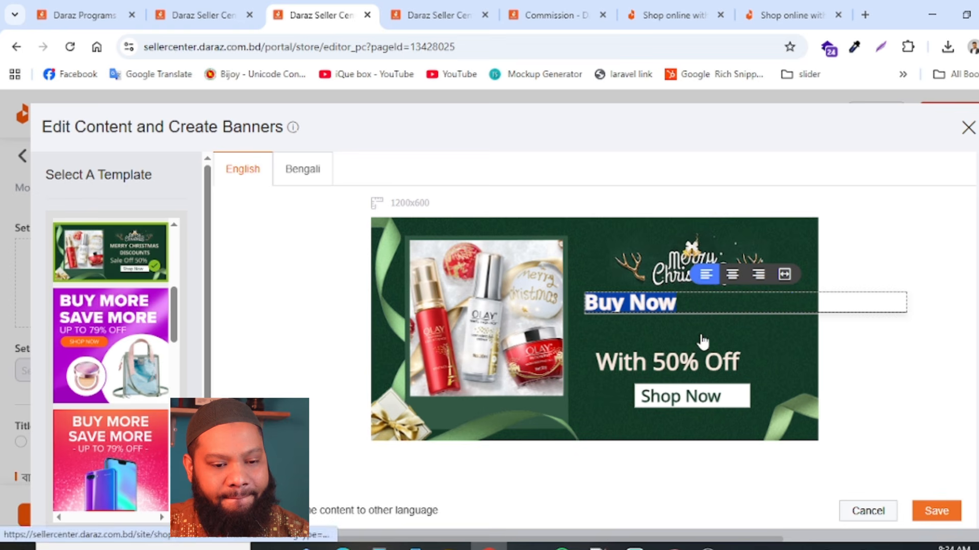
{"action": "left_click", "coordinate": [733, 276]}
{"action": "triple_click", "coordinate": [693, 361]}
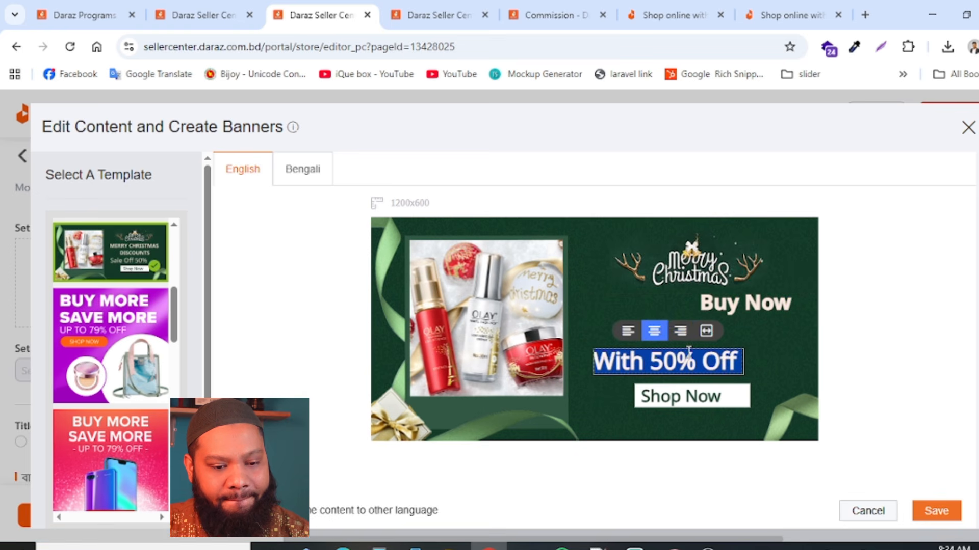
{"action": "left_click", "coordinate": [734, 371]}
- Change the banner's "Shop Now" label to "Order Now" and save the built banner into the Single Banner module
{"action": "triple_click", "coordinate": [703, 402]}
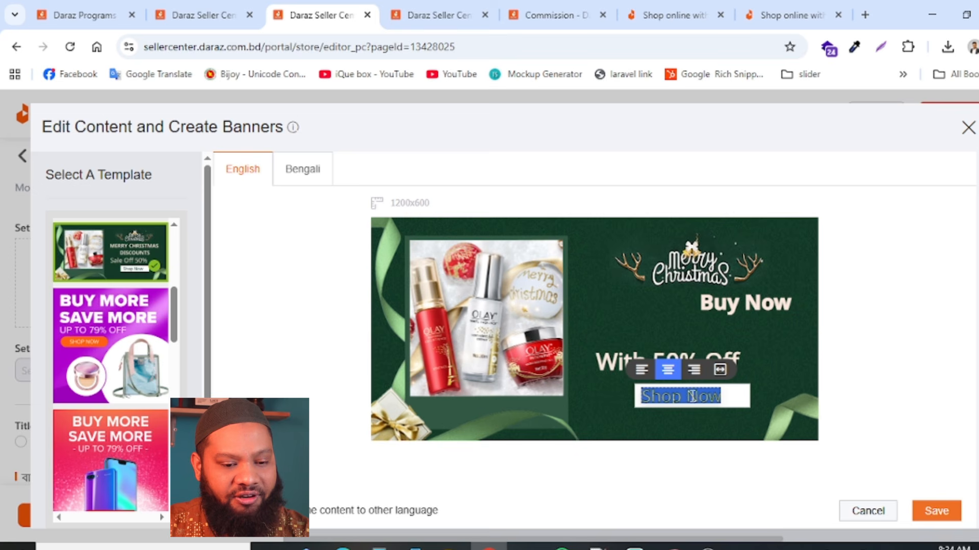
{"action": "left_click", "coordinate": [685, 399]}
{"action": "left_click_drag", "start_coordinate": [677, 396], "coordinate": [616, 402]}
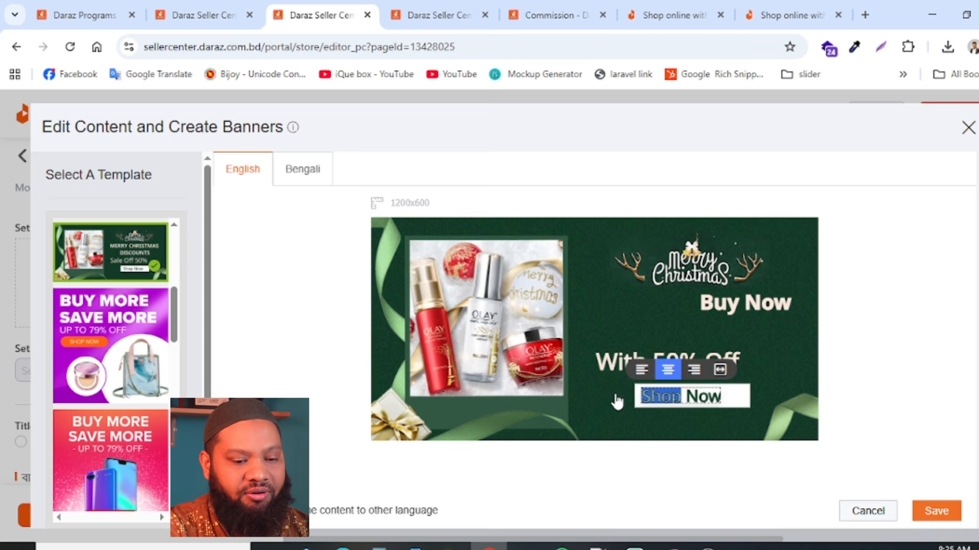
{"action": "type", "text": "Order"}
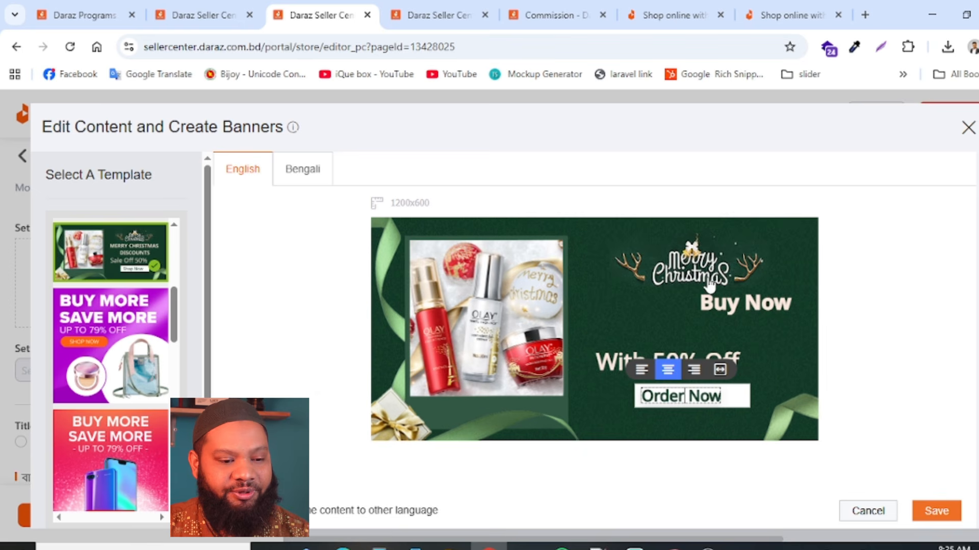
{"action": "left_click", "coordinate": [936, 515]}
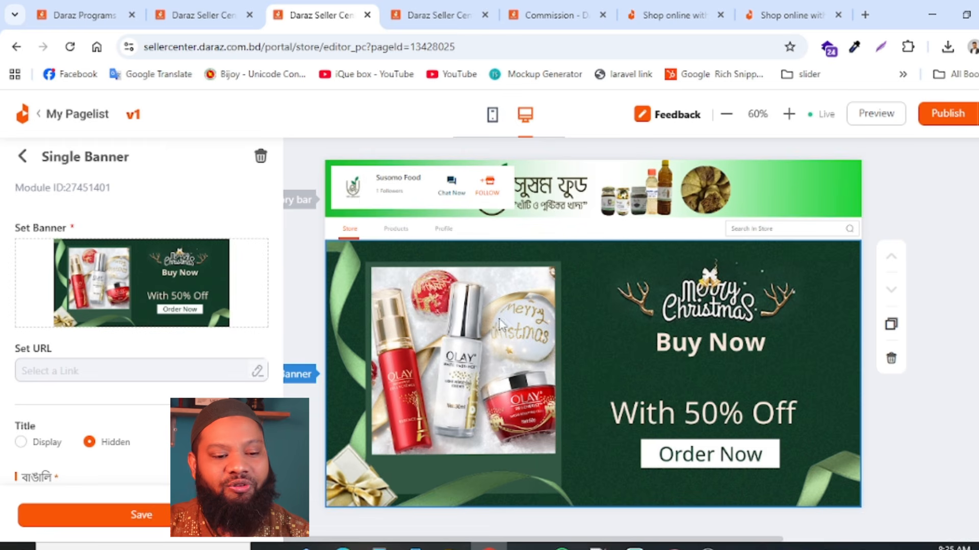
- Review the Category bar and Single Banner modules with their settings, and return to the modules in use
{"action": "scroll", "coordinate": [822, 367], "scroll_direction": "down", "scroll_amount": 2}
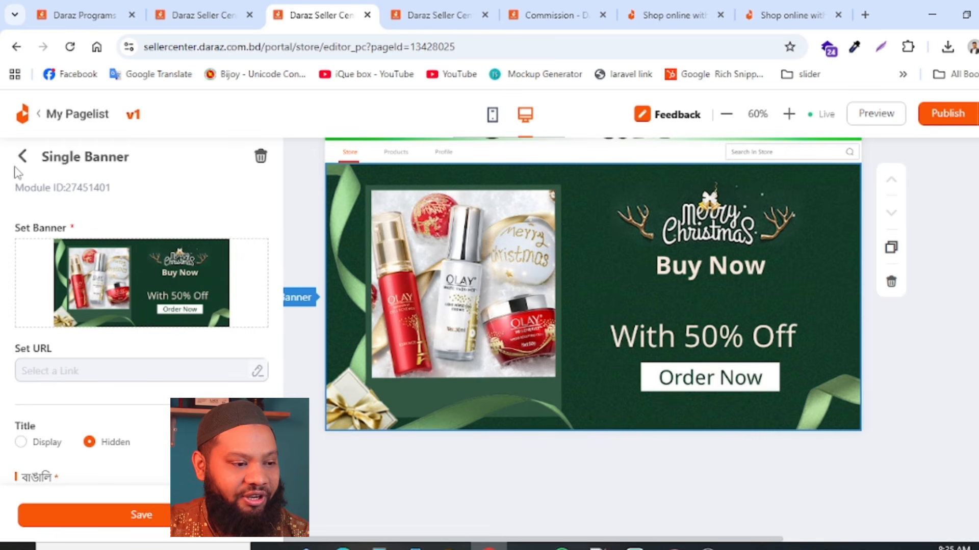
{"action": "left_click", "coordinate": [23, 157]}
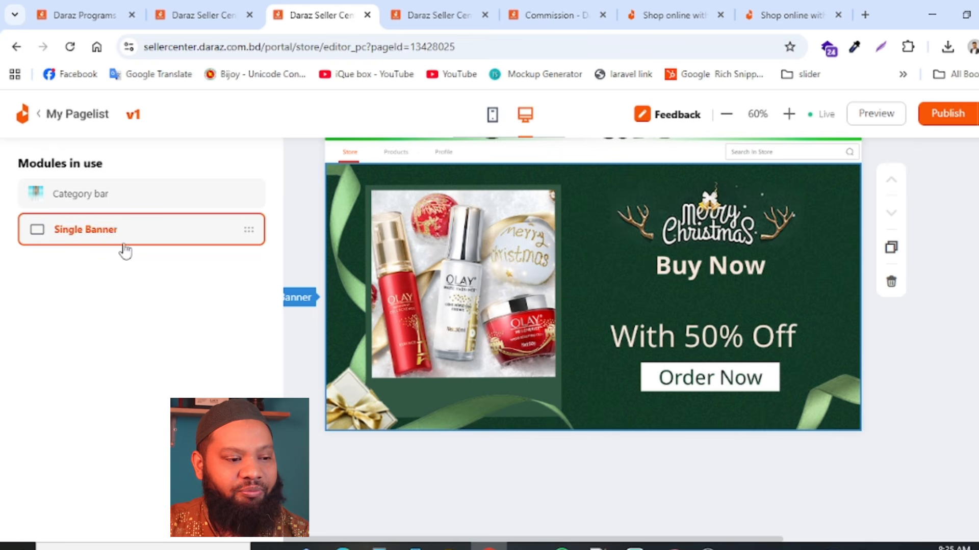
{"action": "left_click", "coordinate": [100, 202]}
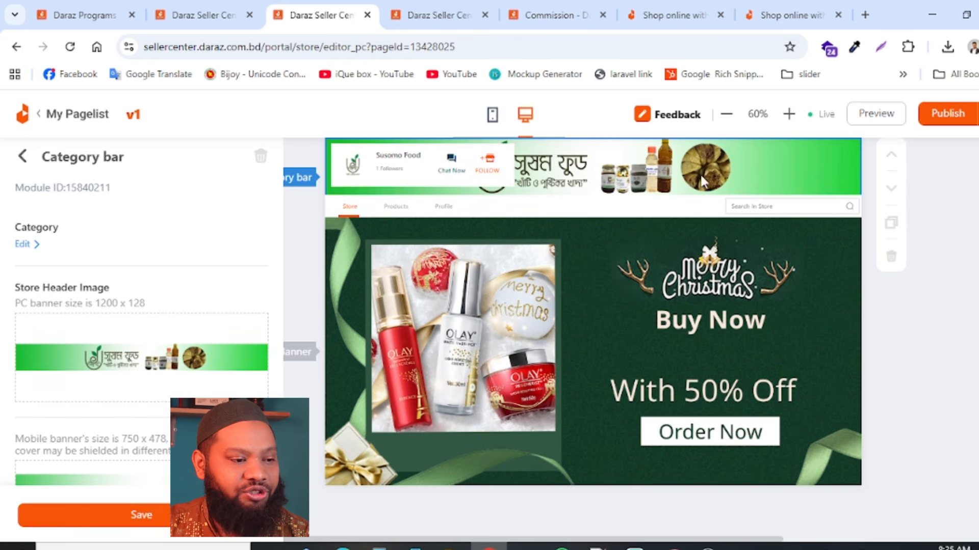
{"action": "left_click", "coordinate": [20, 158]}
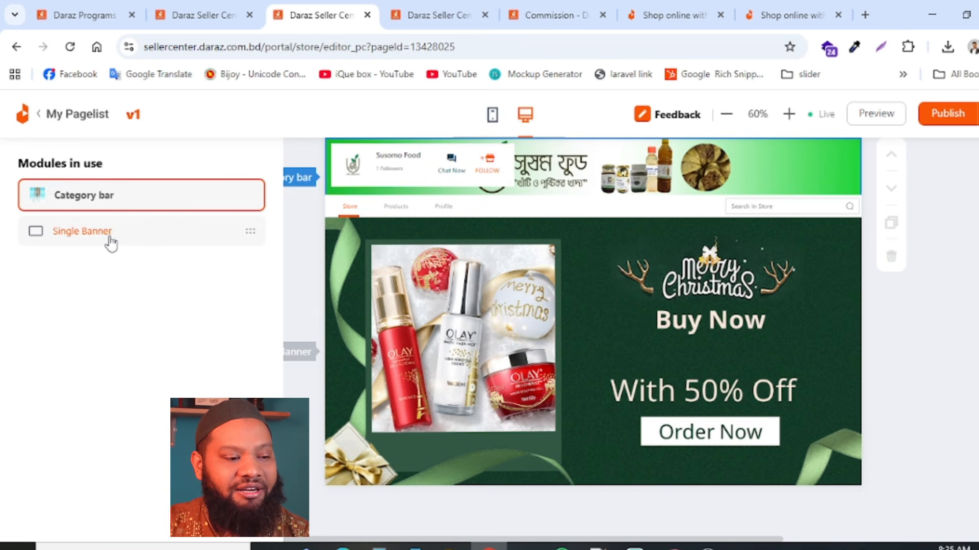
{"action": "left_click", "coordinate": [82, 231]}
{"action": "left_click", "coordinate": [23, 157]}
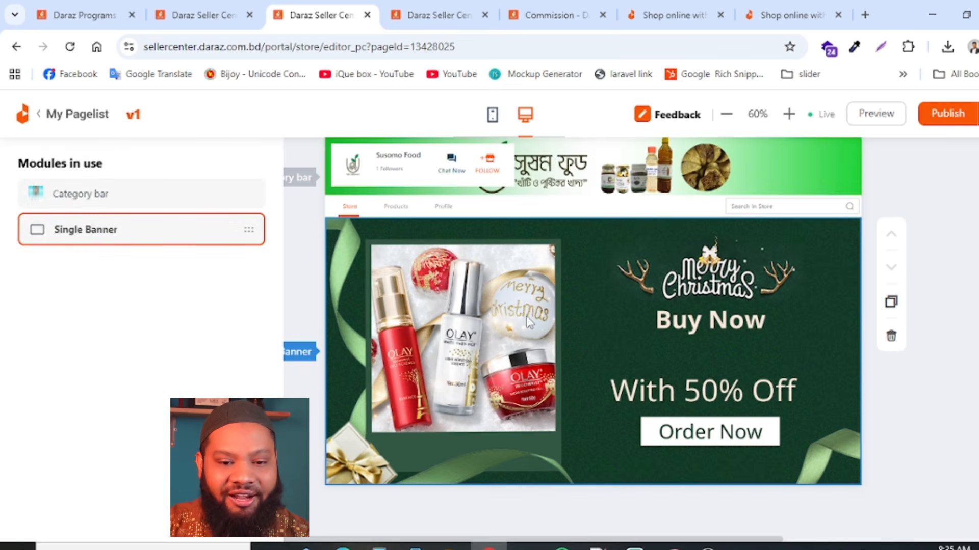
- Add a Default style product module below the Single Banner on the PC store page
{"action": "scroll", "coordinate": [462, 433], "scroll_direction": "down", "scroll_amount": 1}
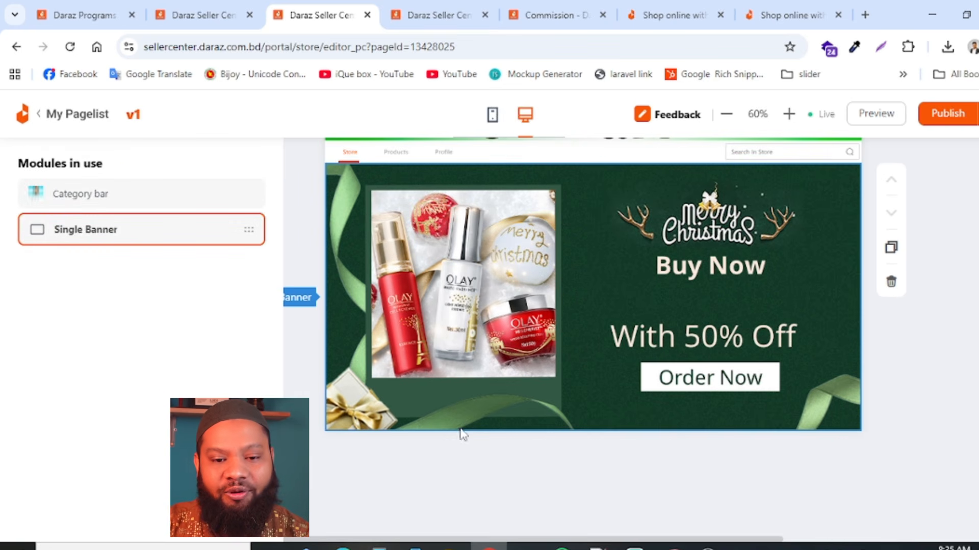
{"action": "left_click", "coordinate": [977, 163]}
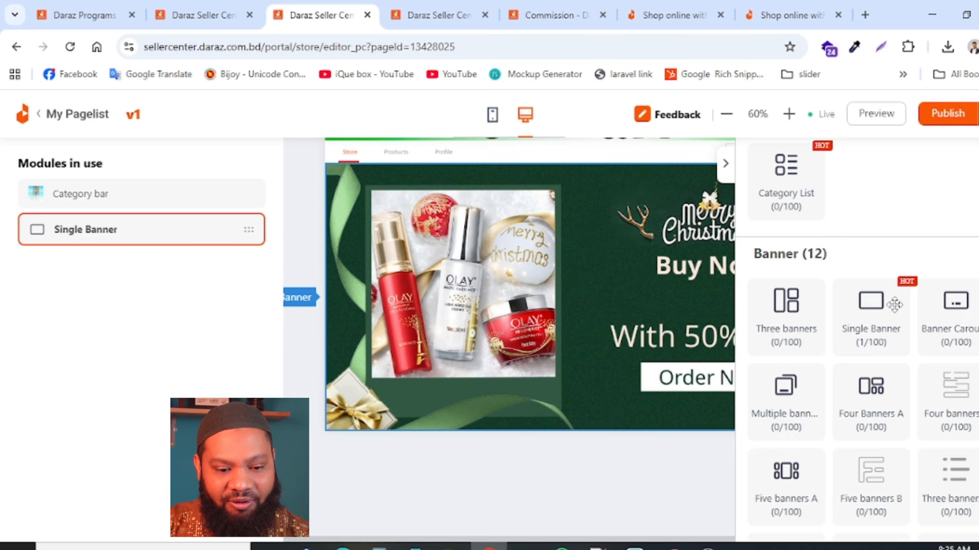
{"action": "scroll", "coordinate": [882, 418], "scroll_direction": "down", "scroll_amount": 5}
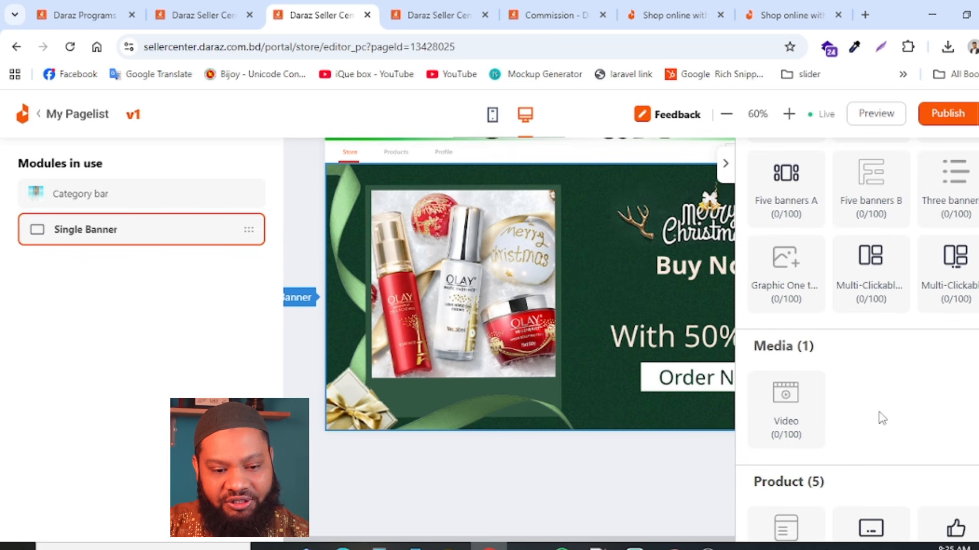
{"action": "scroll", "coordinate": [836, 364], "scroll_direction": "down", "scroll_amount": 5}
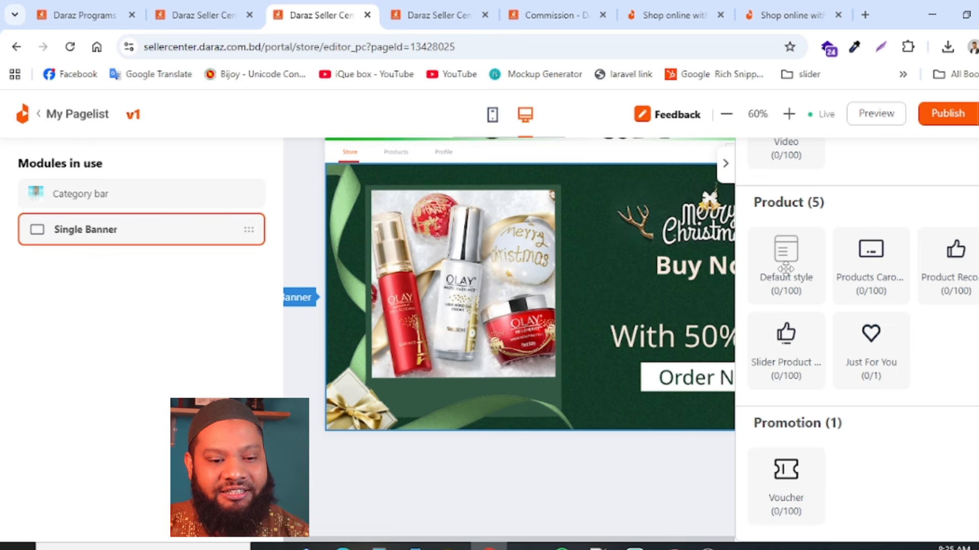
{"action": "left_click_drag", "start_coordinate": [786, 269], "coordinate": [631, 497]}
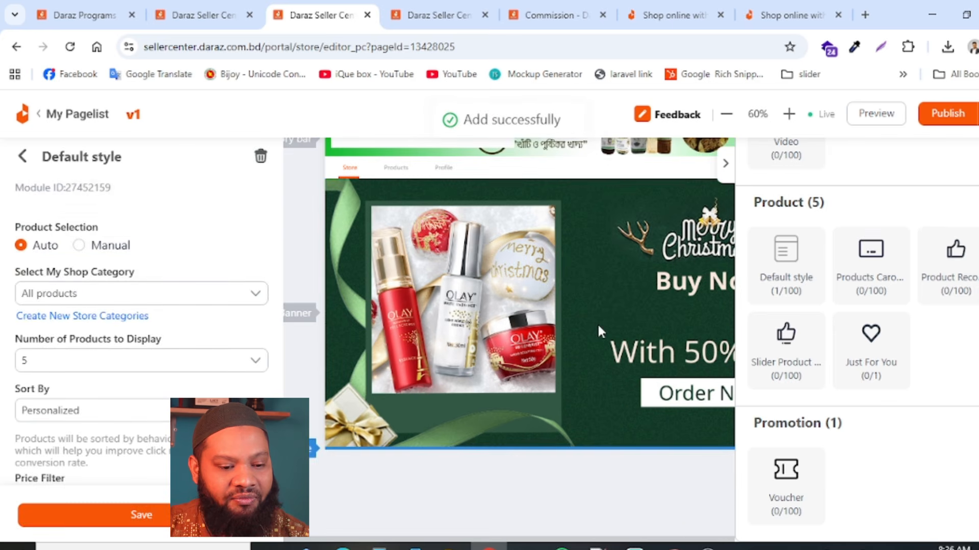
{"action": "scroll", "coordinate": [598, 328], "scroll_direction": "down", "scroll_amount": 2}
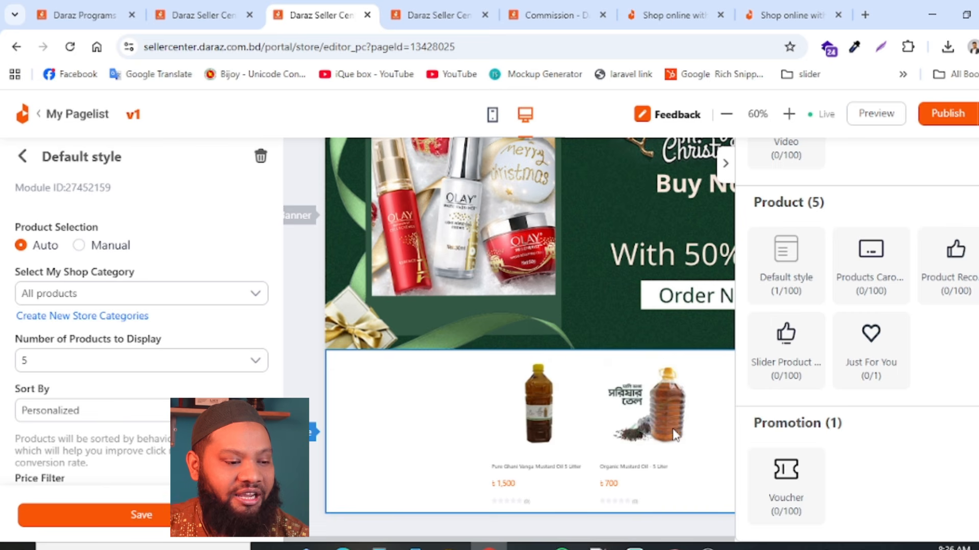
- Check the product module's display count, shop category, price filter and title options, and save it with 5 automatically selected products from all products
{"action": "left_click", "coordinate": [252, 366]}
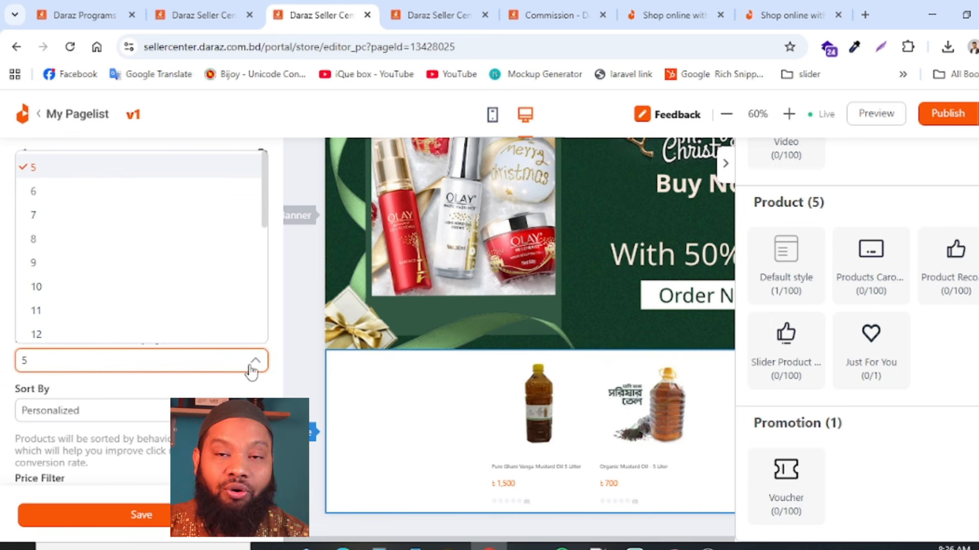
{"action": "left_click", "coordinate": [251, 366]}
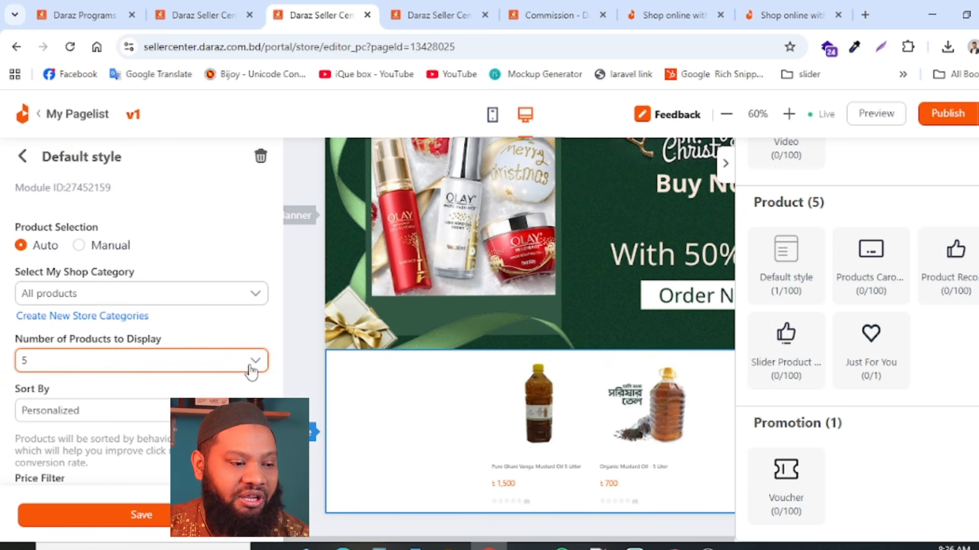
{"action": "left_click", "coordinate": [146, 298]}
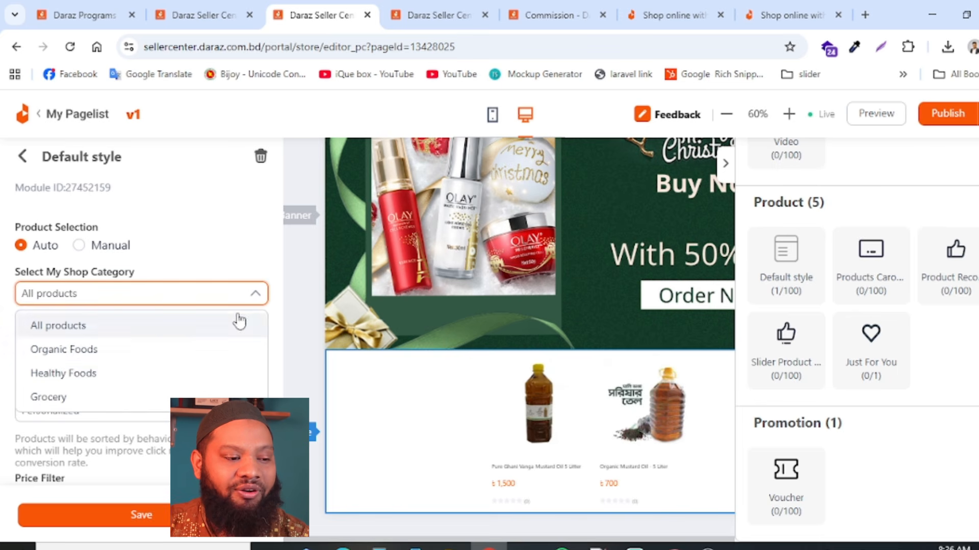
{"action": "left_click", "coordinate": [231, 261]}
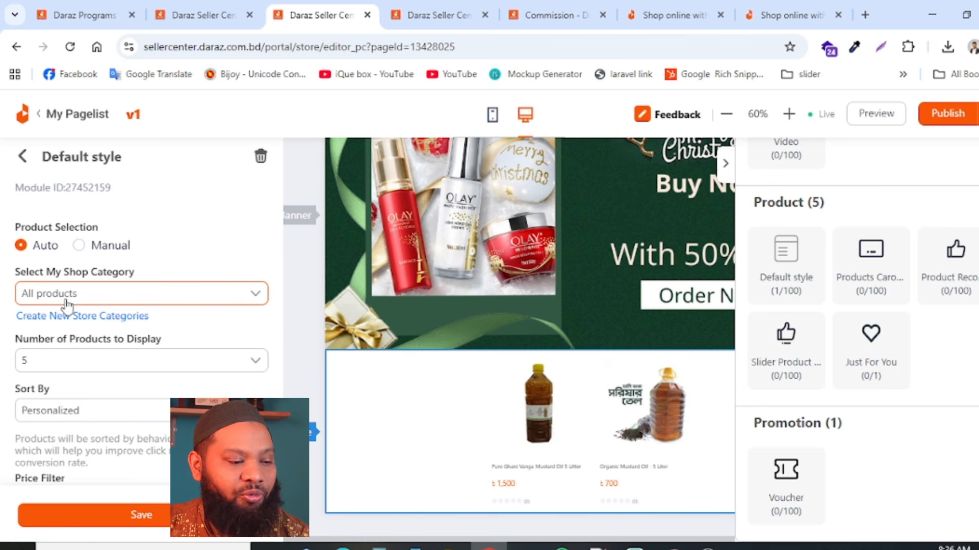
{"action": "scroll", "coordinate": [126, 495], "scroll_direction": "down", "scroll_amount": 4}
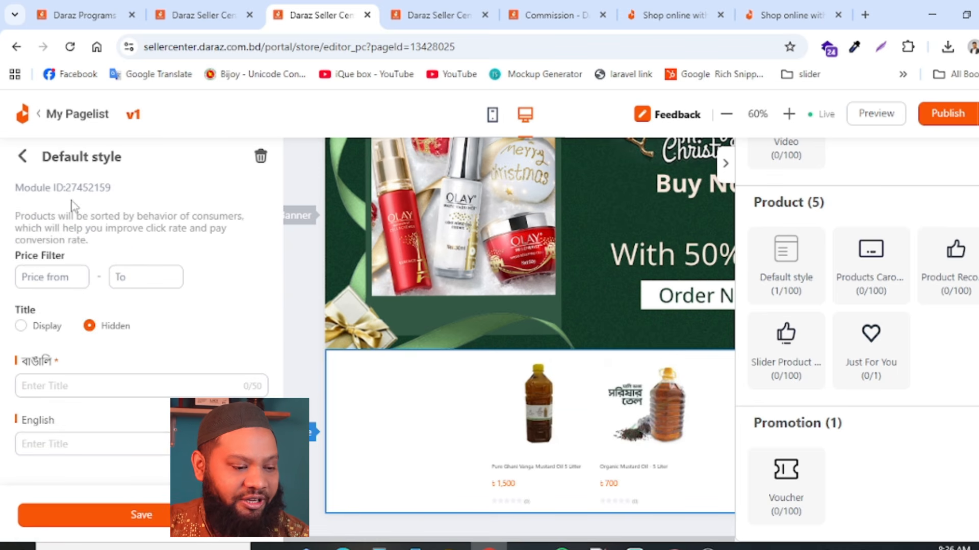
{"action": "left_click", "coordinate": [123, 514]}
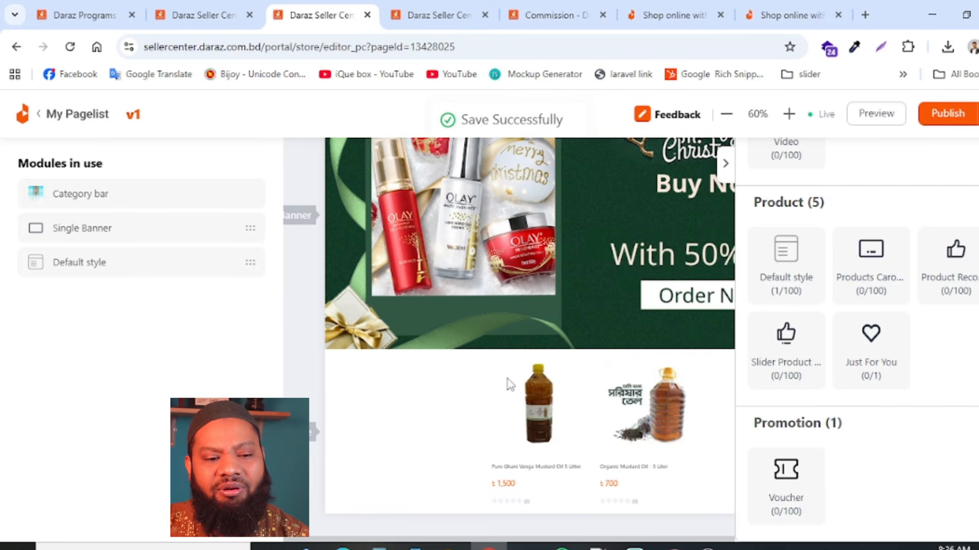
- Look over the finished page and the available store modules, publish the v1 page immediately and confirm
{"action": "scroll", "coordinate": [561, 377], "scroll_direction": "up", "scroll_amount": 3}
{"action": "scroll", "coordinate": [755, 334], "scroll_direction": "up", "scroll_amount": 5}
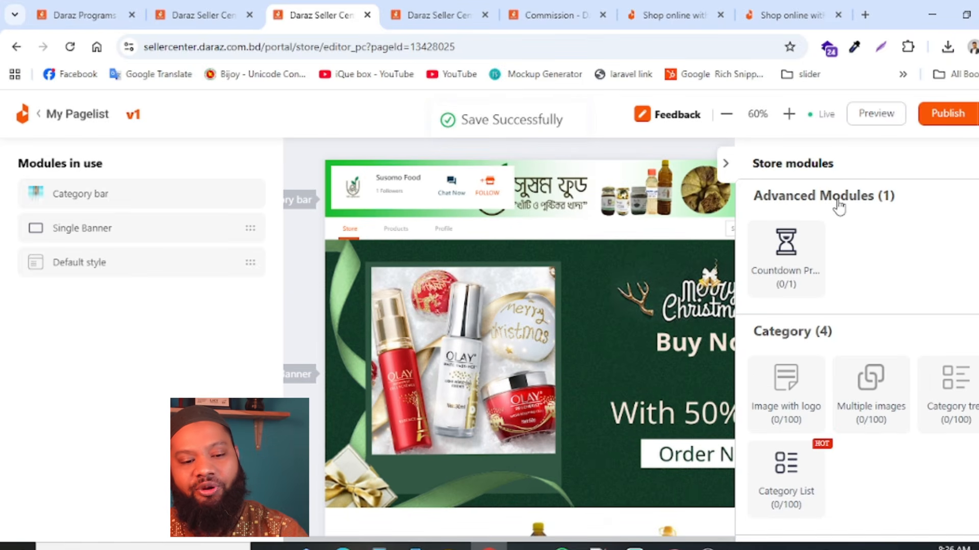
{"action": "scroll", "coordinate": [479, 374], "scroll_direction": "down", "scroll_amount": 3}
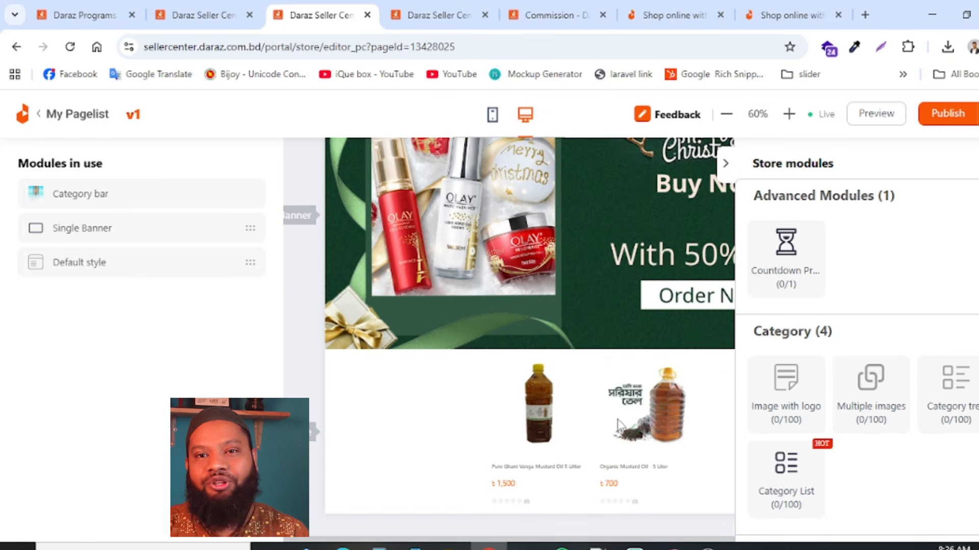
{"action": "left_click", "coordinate": [966, 117]}
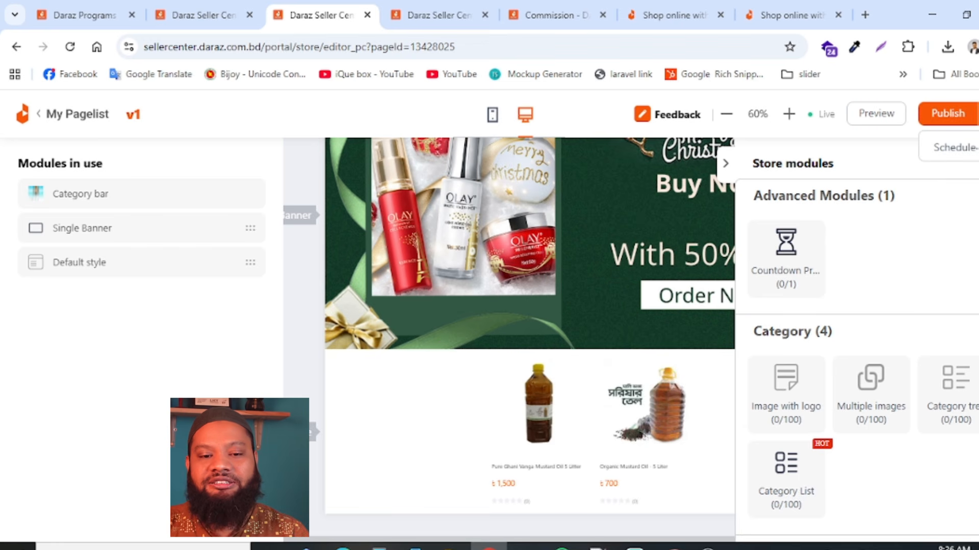
{"action": "left_click", "coordinate": [938, 115]}
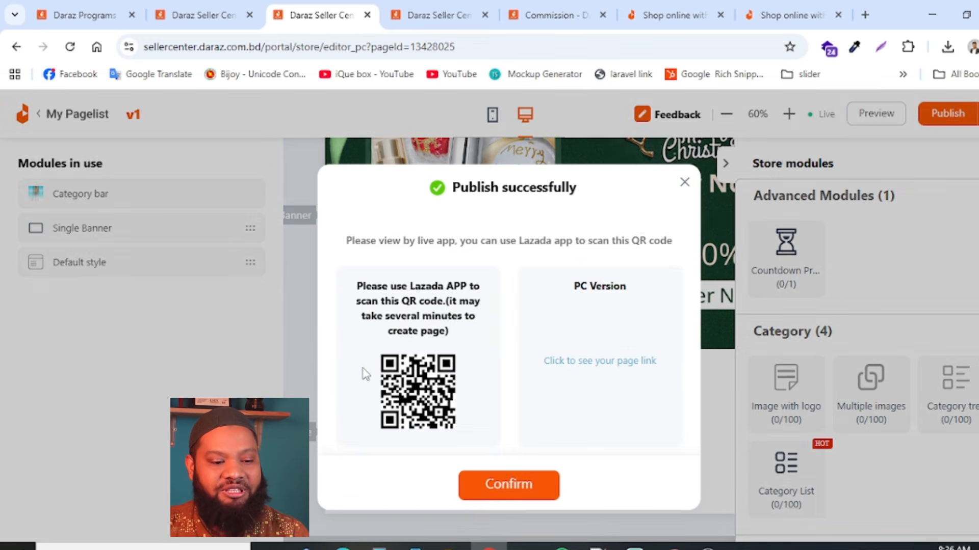
{"action": "left_click", "coordinate": [515, 489]}
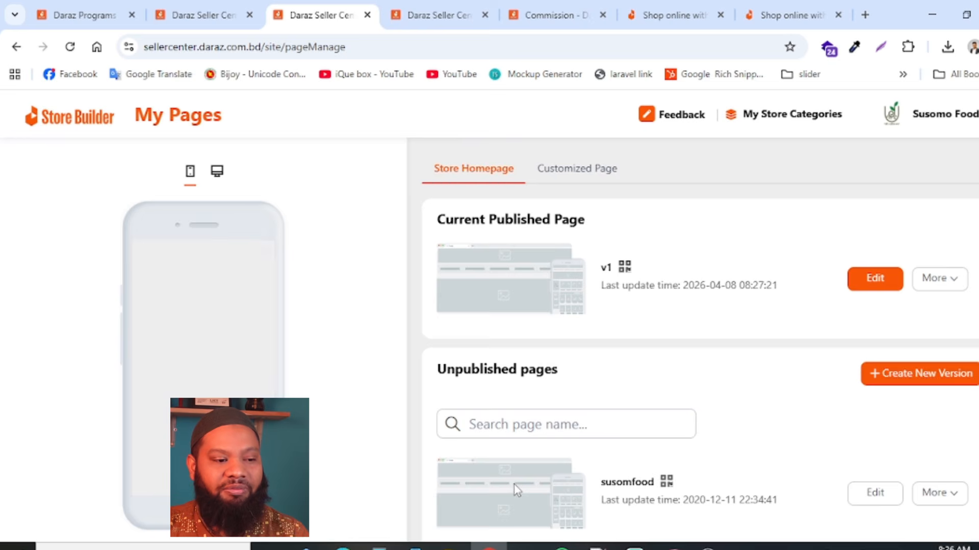
- Preview the published page in its desktop version, copy the store's desktop link and open the live store page
{"action": "left_click", "coordinate": [216, 172]}
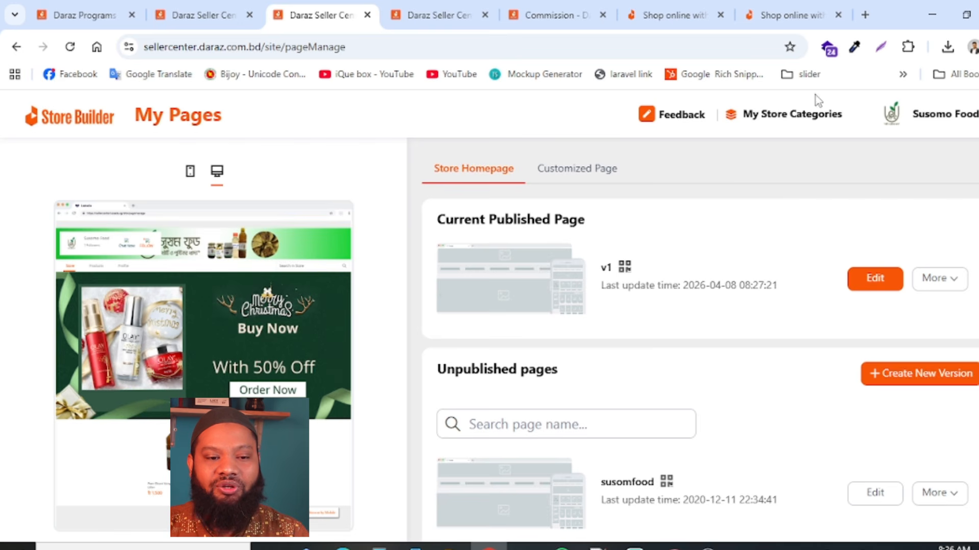
{"action": "mouse_move", "coordinate": [975, 115]}
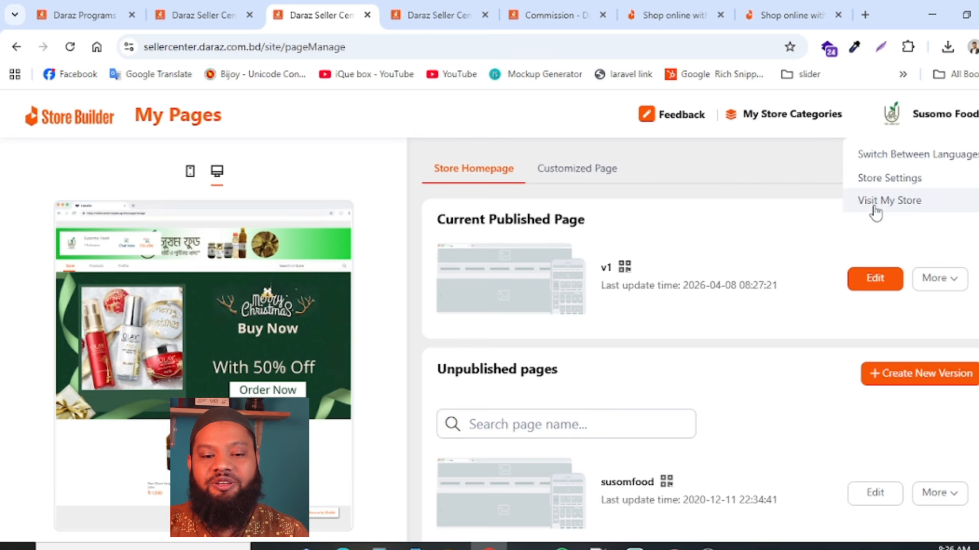
{"action": "left_click", "coordinate": [902, 201]}
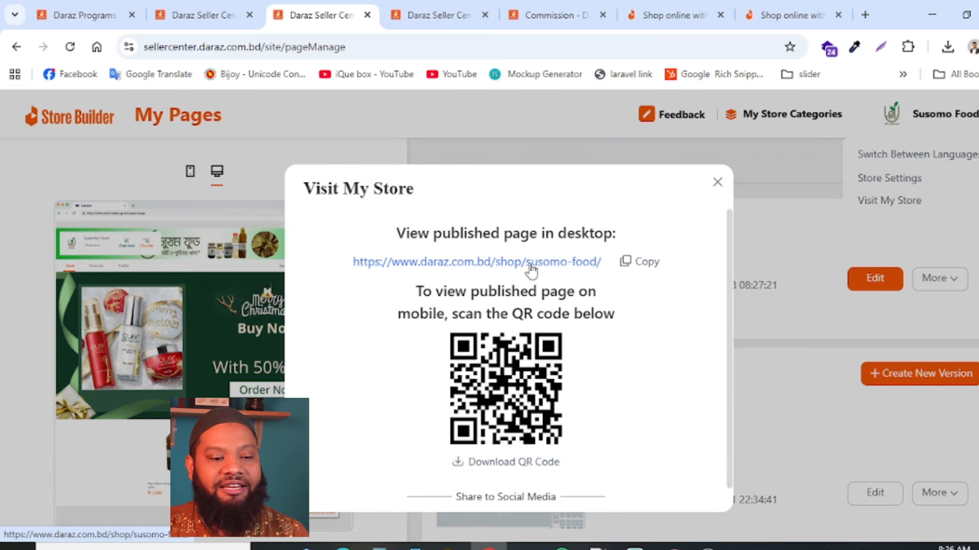
{"action": "left_click", "coordinate": [643, 264]}
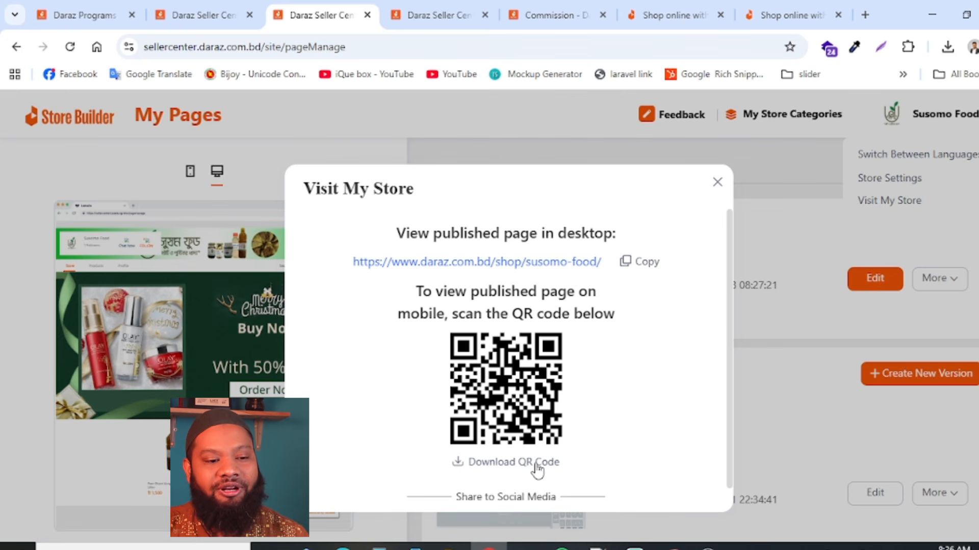
{"action": "left_click", "coordinate": [560, 265]}
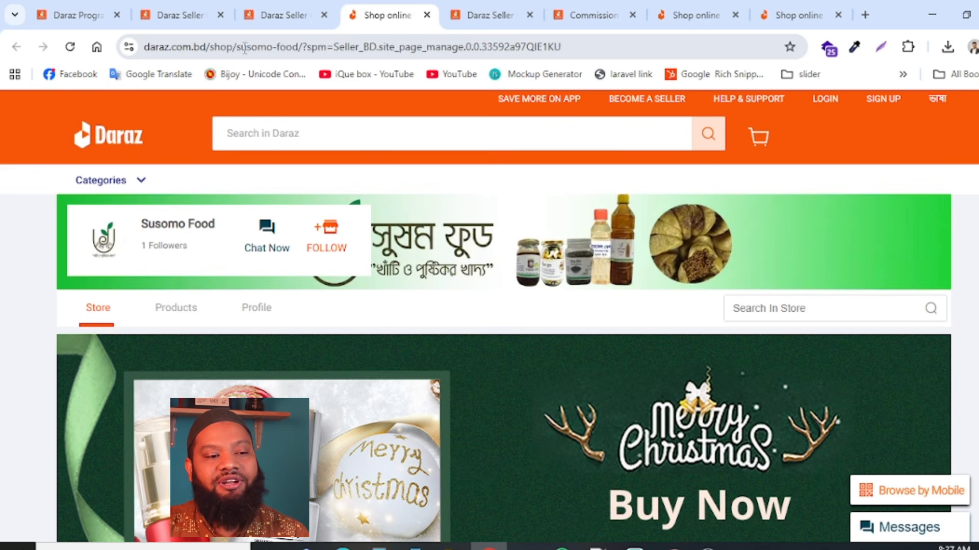
{"action": "left_click_drag", "start_coordinate": [308, 48], "coordinate": [734, 47]}
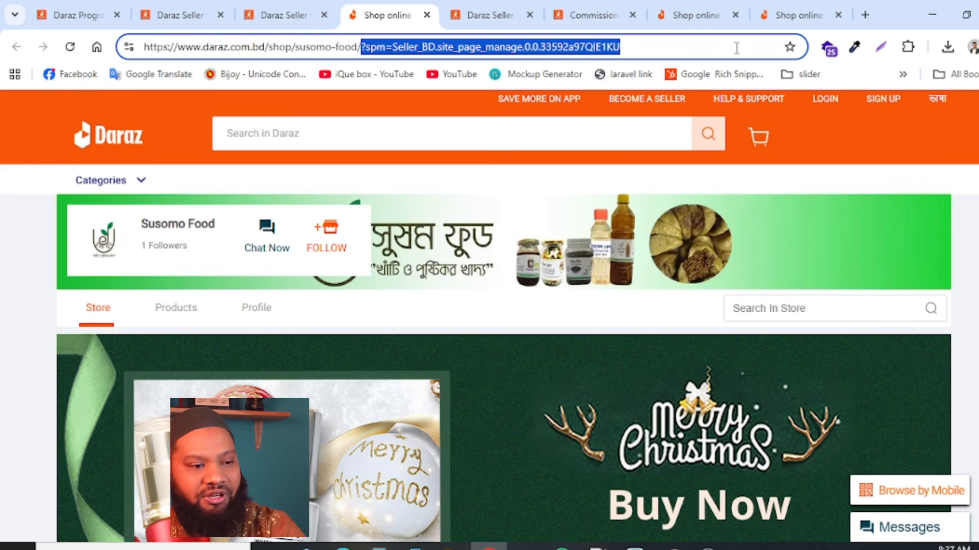
{"action": "key", "text": "BackSpace"}
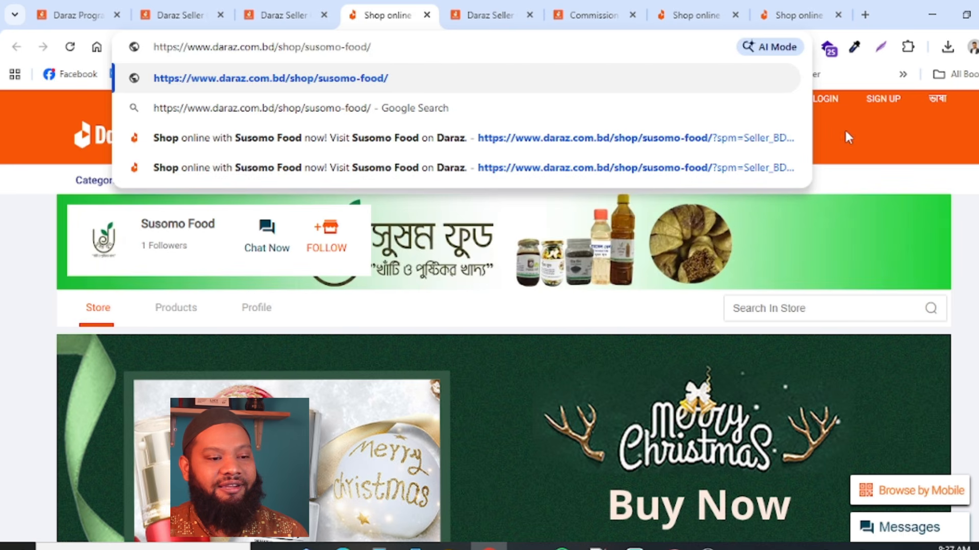
{"action": "left_click", "coordinate": [847, 138]}
{"action": "left_click", "coordinate": [385, 45]}
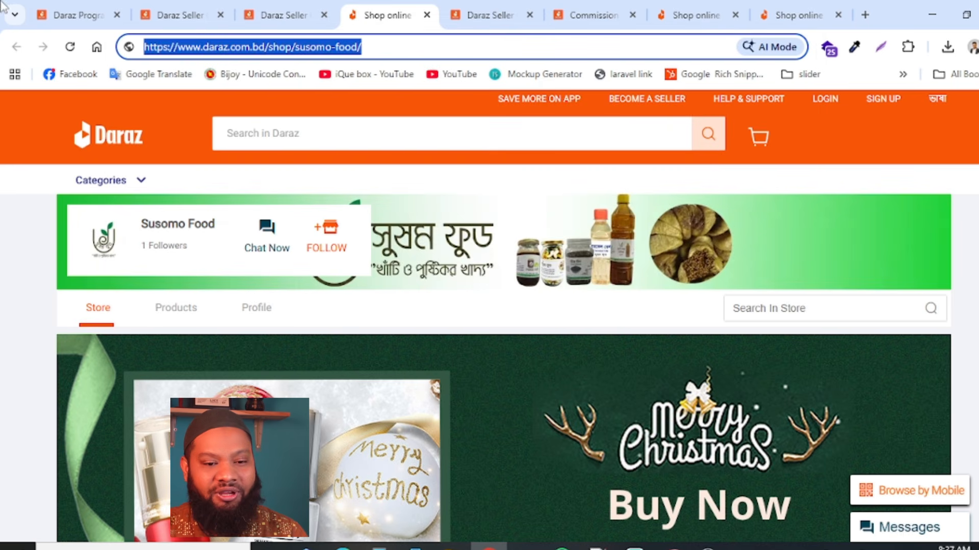
{"action": "key", "text": "Escape"}
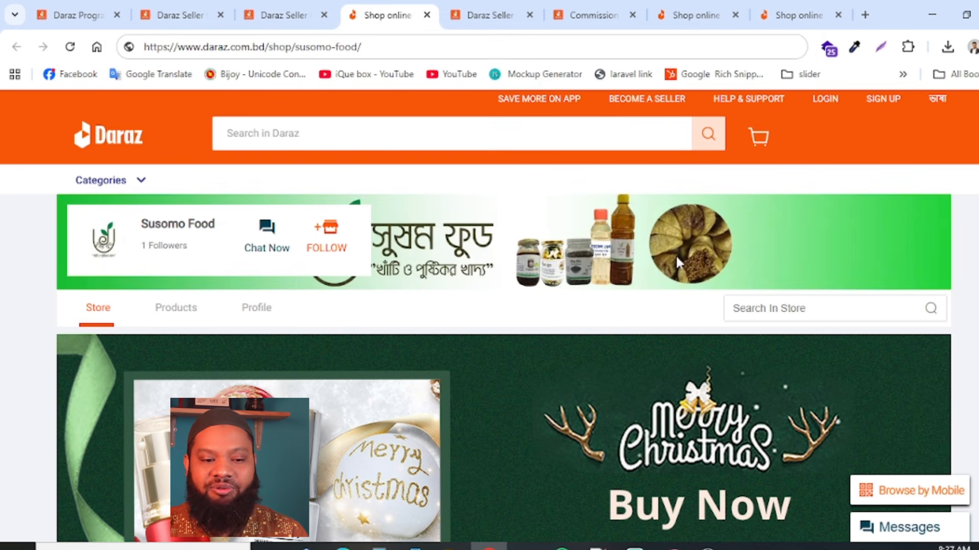
- Examine the live store page from the header and custom banner down to the mustard oil products
{"action": "scroll", "coordinate": [816, 270], "scroll_direction": "down", "scroll_amount": 4}
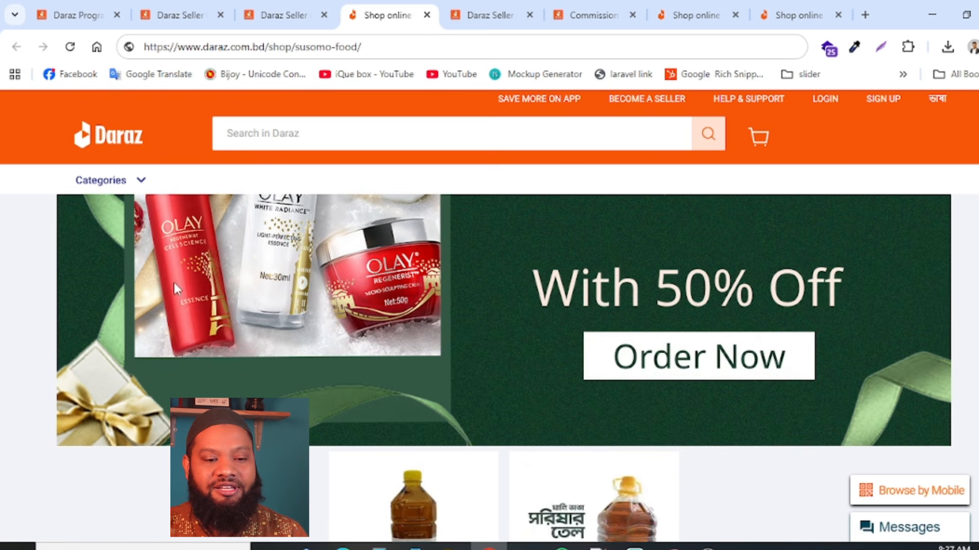
{"action": "scroll", "coordinate": [846, 363], "scroll_direction": "down", "scroll_amount": 5}
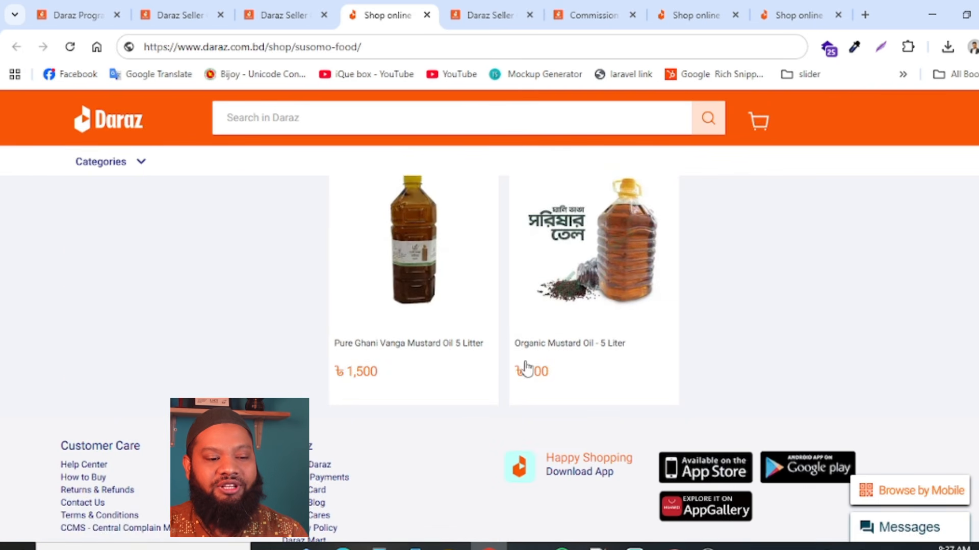
{"action": "scroll", "coordinate": [415, 362], "scroll_direction": "down", "scroll_amount": 5}
{"action": "scroll", "coordinate": [415, 362], "scroll_direction": "up", "scroll_amount": 15}
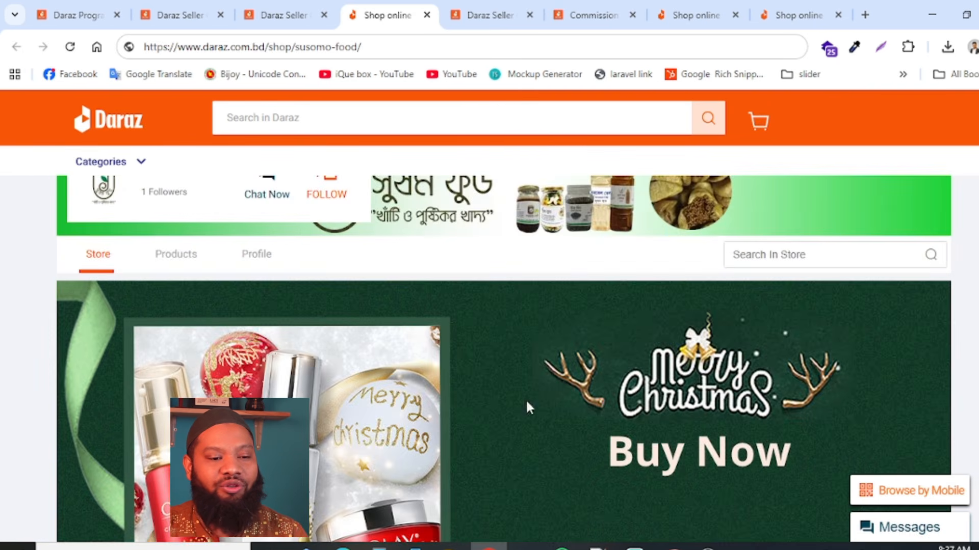
{"action": "scroll", "coordinate": [527, 405], "scroll_direction": "down", "scroll_amount": 15}
{"action": "scroll", "coordinate": [822, 443], "scroll_direction": "up", "scroll_amount": 15}
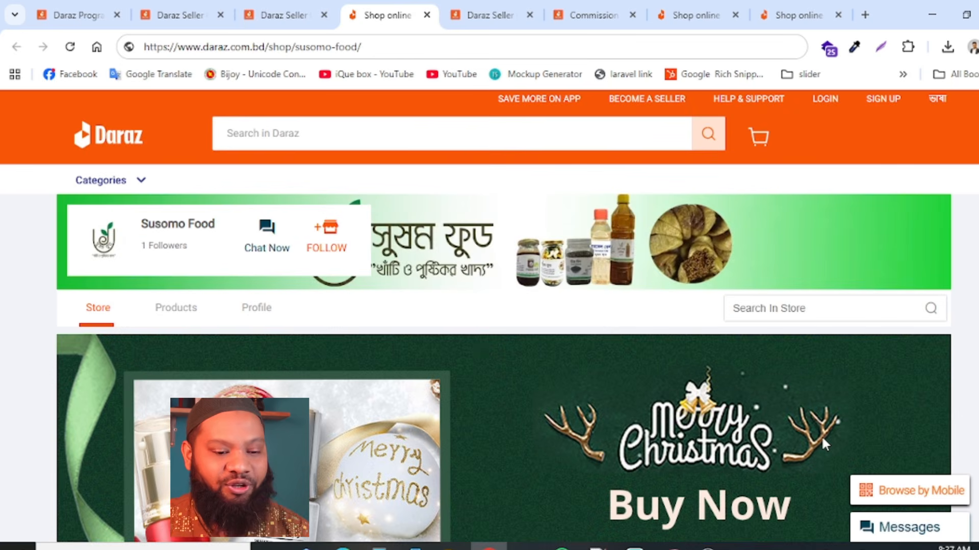
{"action": "scroll", "coordinate": [821, 435], "scroll_direction": "down", "scroll_amount": 15}
{"action": "scroll", "coordinate": [426, 391], "scroll_direction": "up", "scroll_amount": 10}
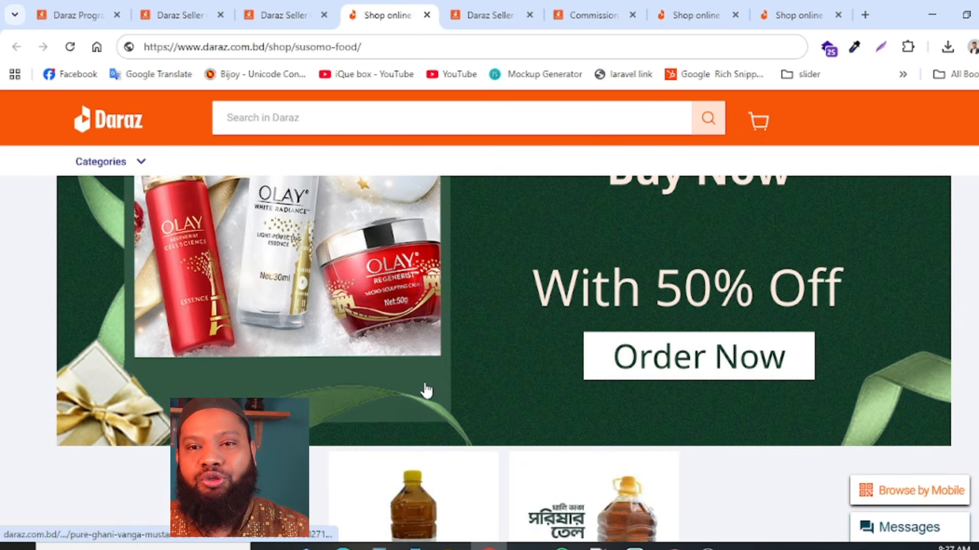
{"action": "scroll", "coordinate": [423, 389], "scroll_direction": "up", "scroll_amount": 5}
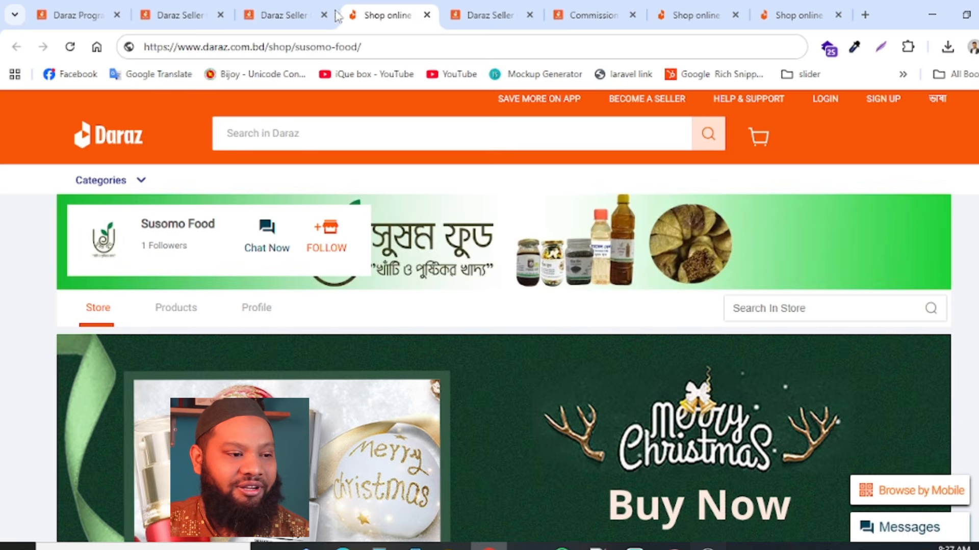
- Return to Seller Center, open the Store Settings and review the store profile's logo and name fields
{"action": "left_click", "coordinate": [68, 7]}
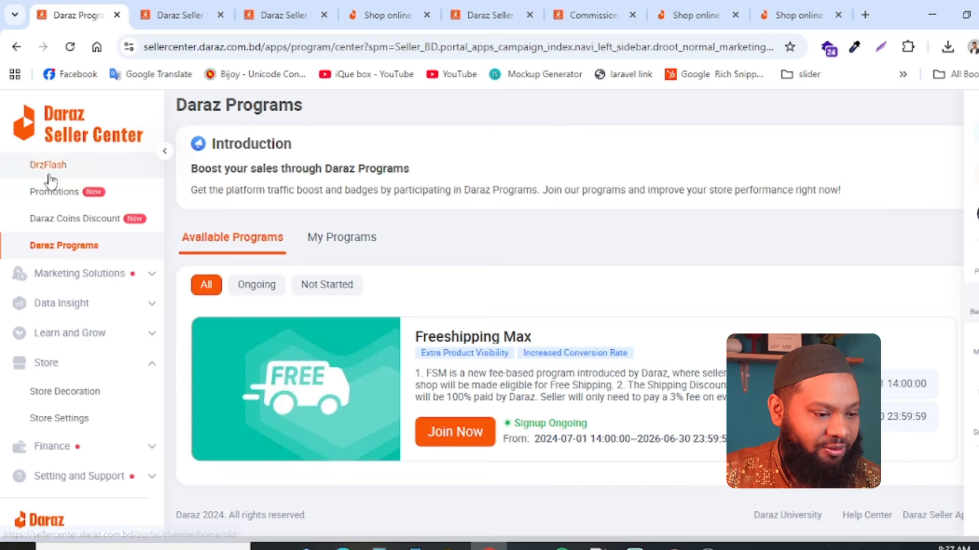
{"action": "left_click", "coordinate": [64, 427]}
{"action": "scroll", "coordinate": [168, 367], "scroll_direction": "down", "scroll_amount": 2}
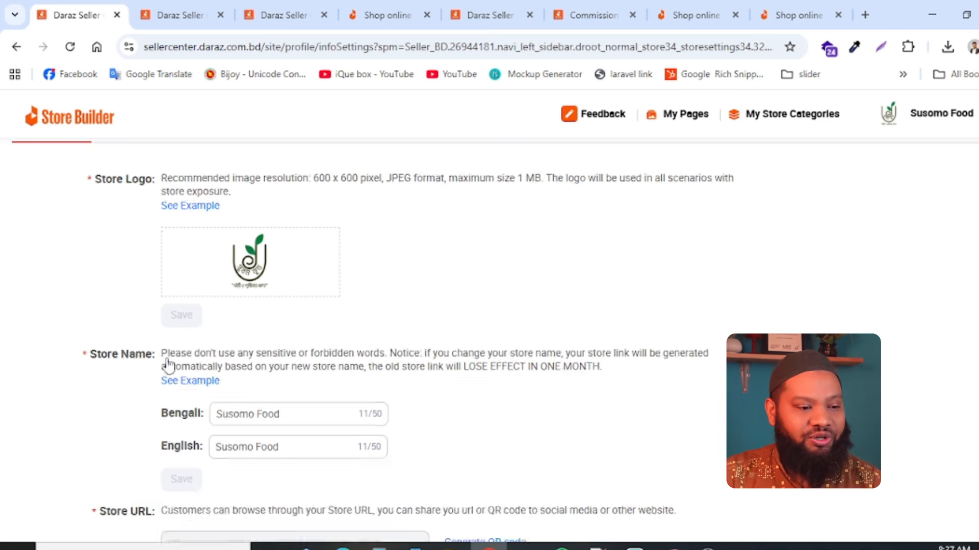
{"action": "scroll", "coordinate": [181, 306], "scroll_direction": "up", "scroll_amount": 2}
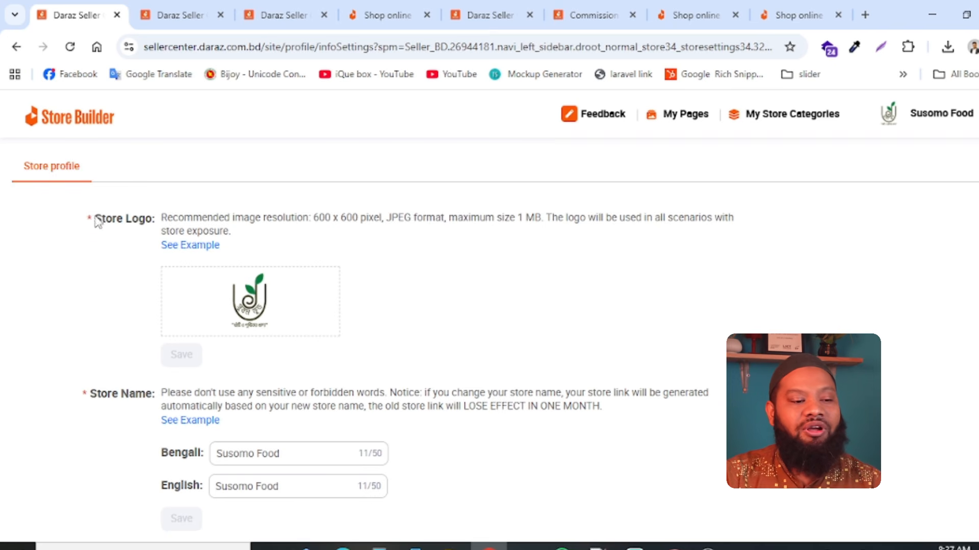
- Examine the store profile from the logo requirements and store name down to the store URL and Product Details Page Banner
{"action": "left_click_drag", "start_coordinate": [96, 221], "coordinate": [161, 218]}
{"action": "mouse_move", "coordinate": [246, 336]}
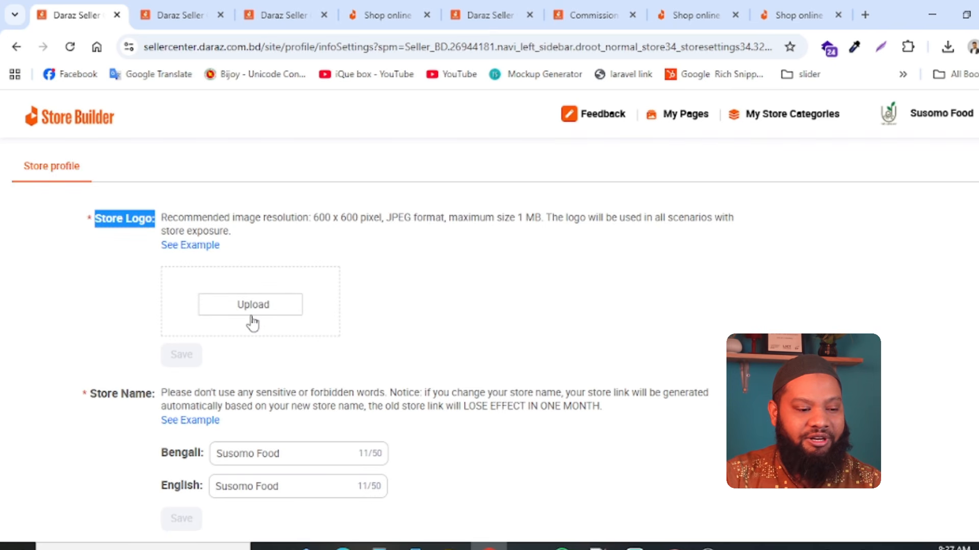
{"action": "scroll", "coordinate": [402, 509], "scroll_direction": "down", "scroll_amount": 3}
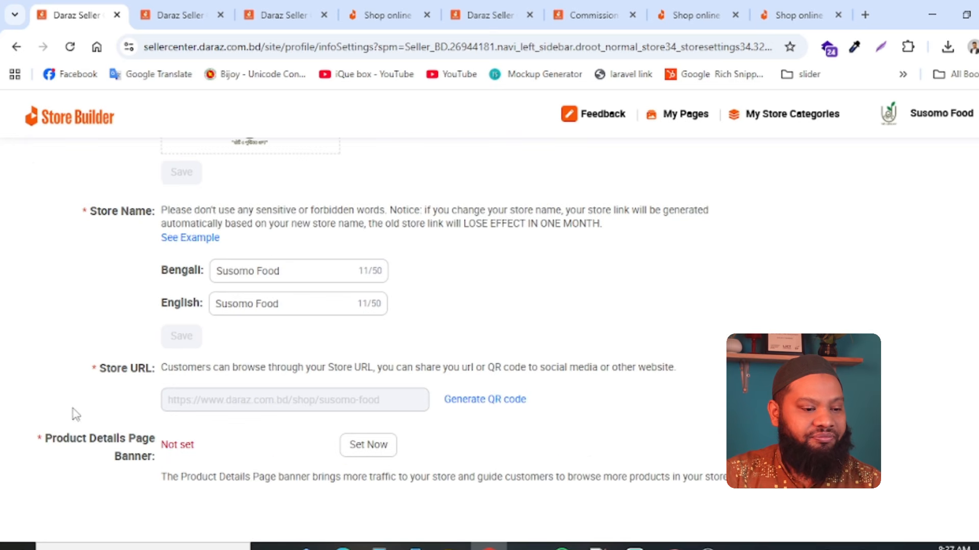
{"action": "scroll", "coordinate": [51, 306], "scroll_direction": "up", "scroll_amount": 3}
{"action": "scroll", "coordinate": [54, 287], "scroll_direction": "down", "scroll_amount": 3}
{"action": "scroll", "coordinate": [54, 286], "scroll_direction": "up", "scroll_amount": 3}
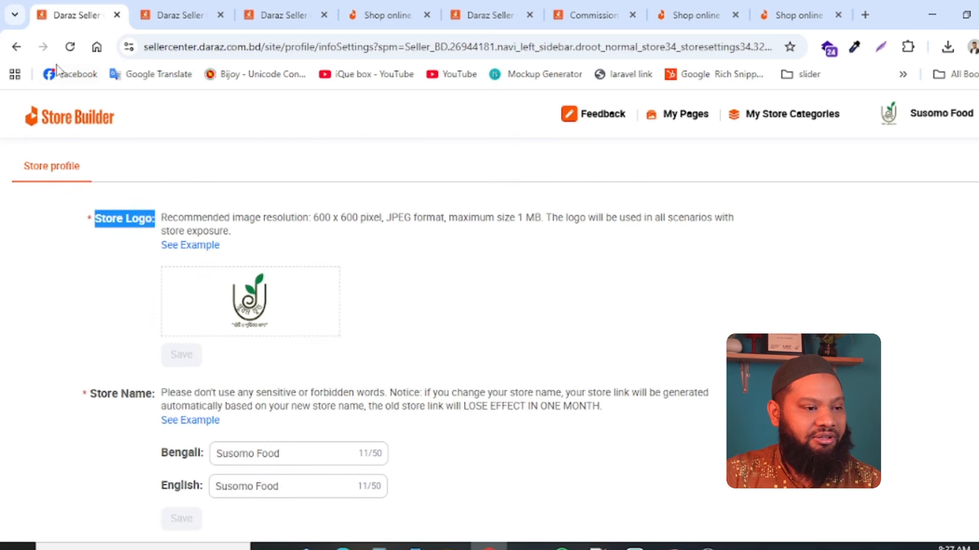
- Return to Seller Center, open the account Settings and review the options from Business Information down to Intellectual Property Protection
{"action": "left_click", "coordinate": [16, 46]}
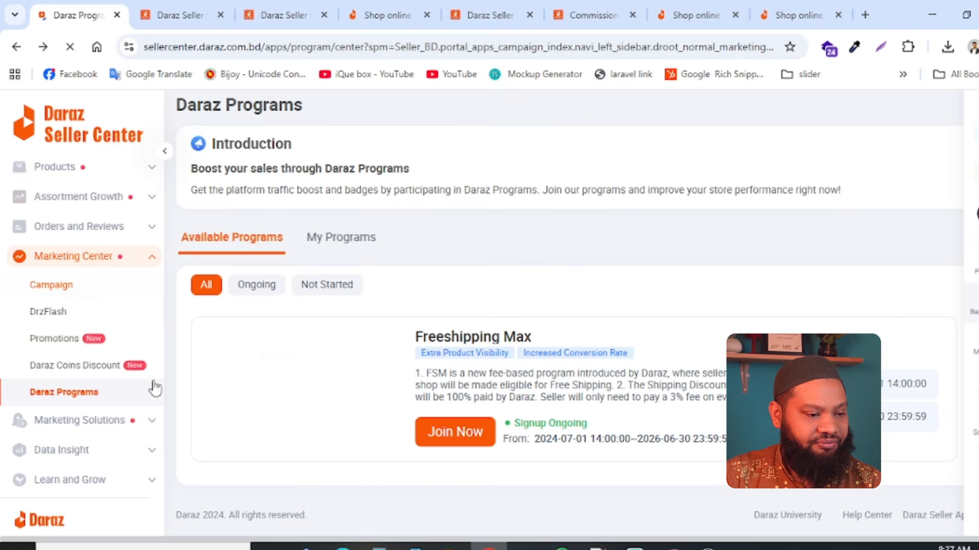
{"action": "scroll", "coordinate": [155, 388], "scroll_direction": "down", "scroll_amount": 3}
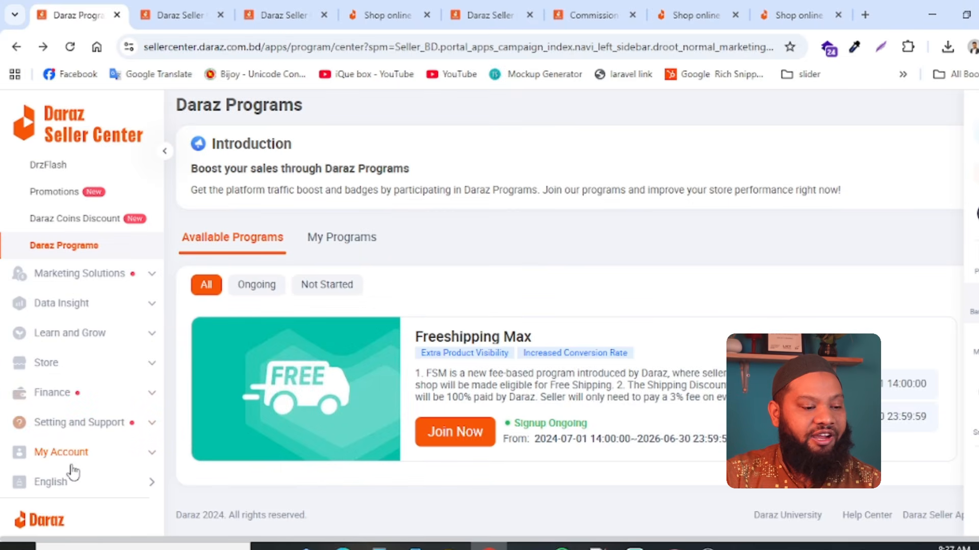
{"action": "left_click", "coordinate": [88, 457]}
{"action": "scroll", "coordinate": [90, 463], "scroll_direction": "down", "scroll_amount": 2}
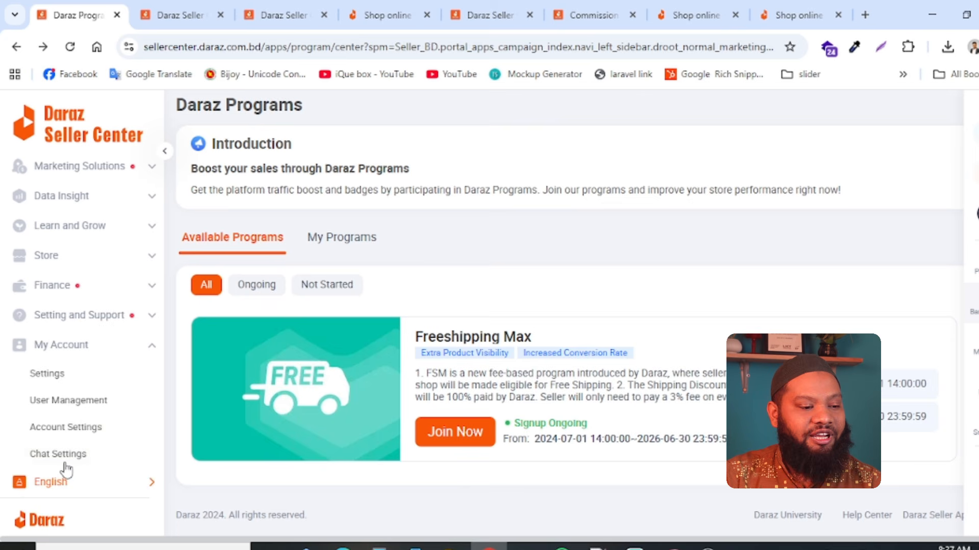
{"action": "left_click", "coordinate": [48, 374]}
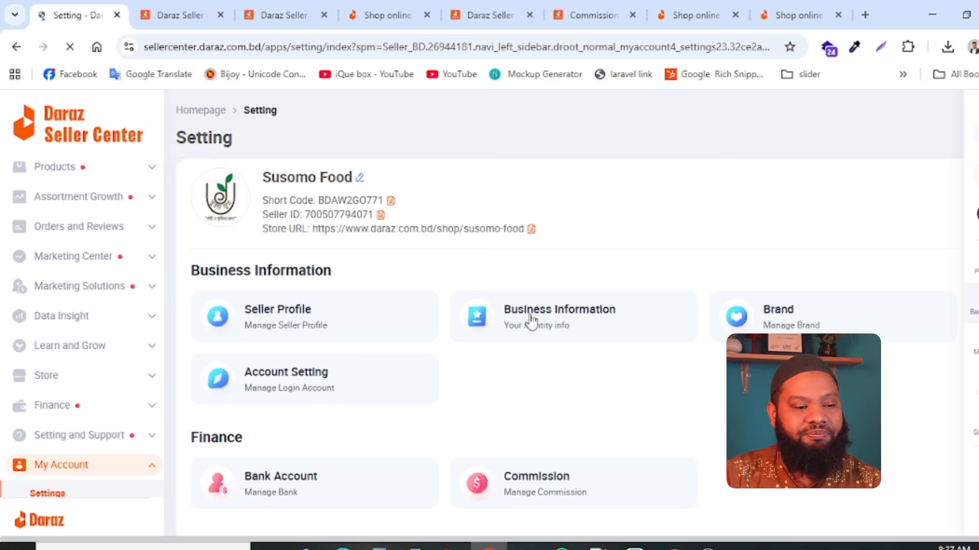
{"action": "scroll", "coordinate": [518, 360], "scroll_direction": "down", "scroll_amount": 8}
{"action": "scroll", "coordinate": [518, 359], "scroll_direction": "down", "scroll_amount": 2}
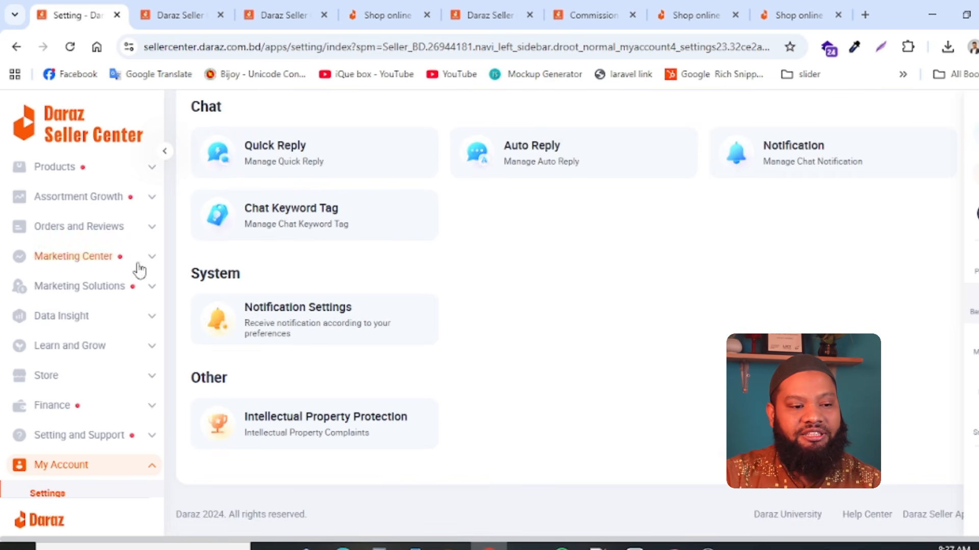
- Review the Commission page's rates by product category and return to the account settings overview
{"action": "scroll", "coordinate": [350, 303], "scroll_direction": "up", "scroll_amount": 10}
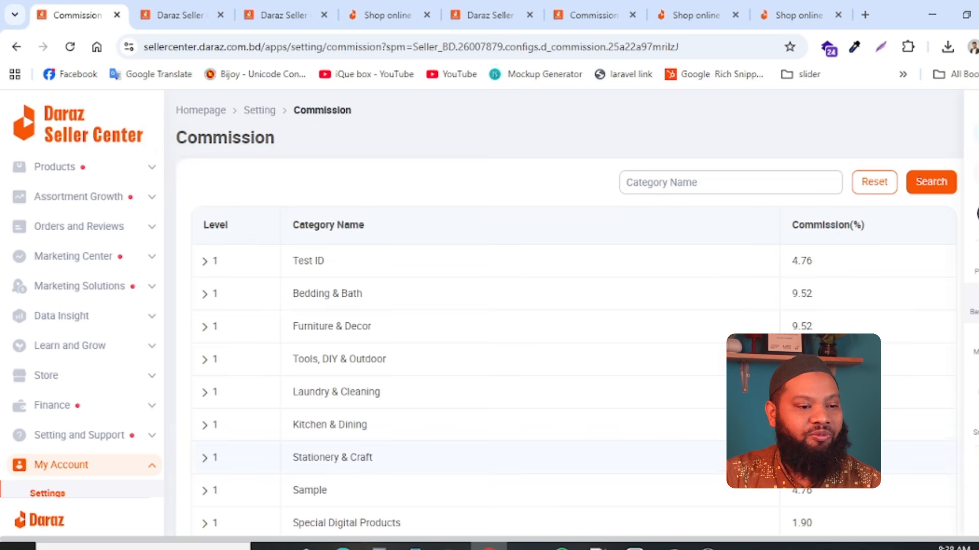
{"action": "scroll", "coordinate": [422, 236], "scroll_direction": "down", "scroll_amount": 5}
{"action": "scroll", "coordinate": [169, 144], "scroll_direction": "up", "scroll_amount": 5}
{"action": "left_click", "coordinate": [16, 47]}
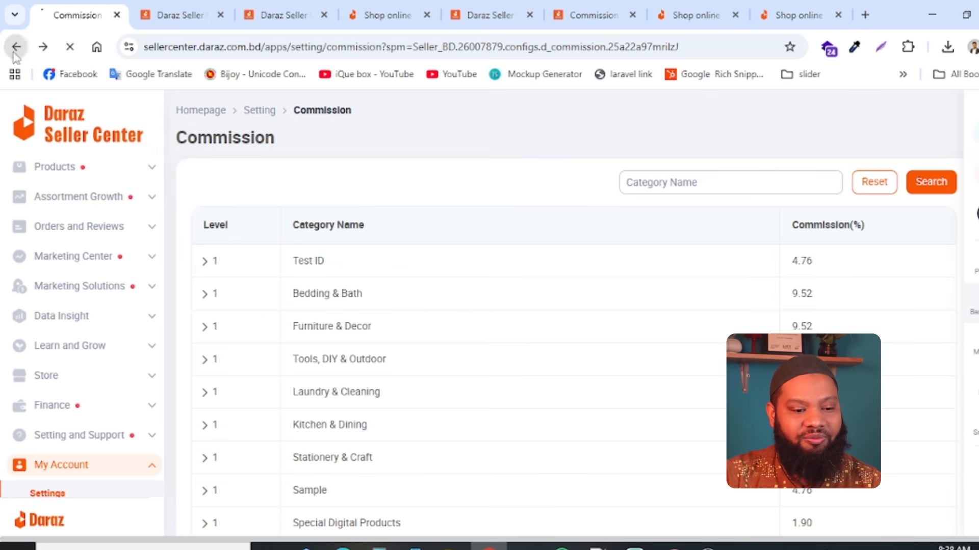
- Open the Warehouse settings in the Logistic section and review the return and warehouse addresses
{"action": "scroll", "coordinate": [312, 379], "scroll_direction": "down", "scroll_amount": 4}
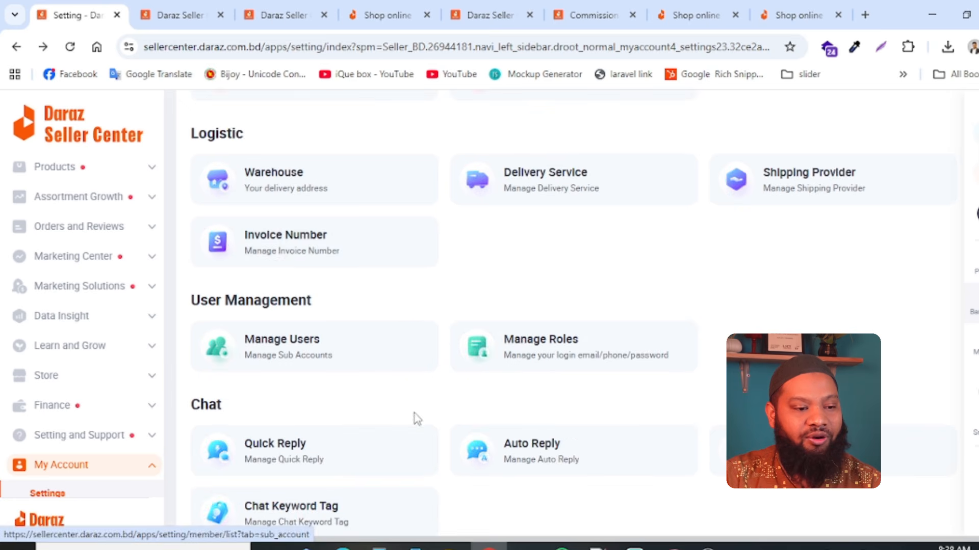
{"action": "scroll", "coordinate": [279, 263], "scroll_direction": "up", "scroll_amount": 4}
{"action": "scroll", "coordinate": [274, 408], "scroll_direction": "down", "scroll_amount": 5}
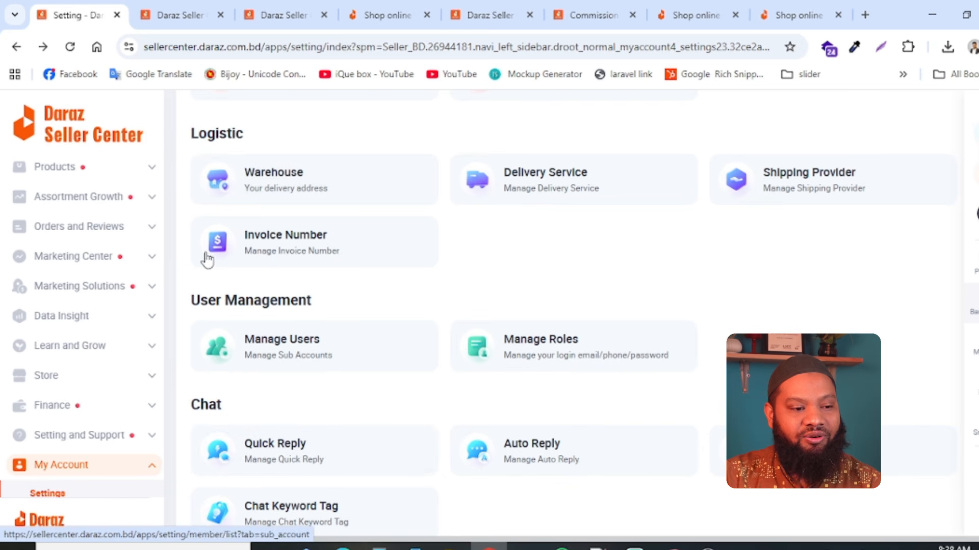
{"action": "left_click", "coordinate": [292, 185]}
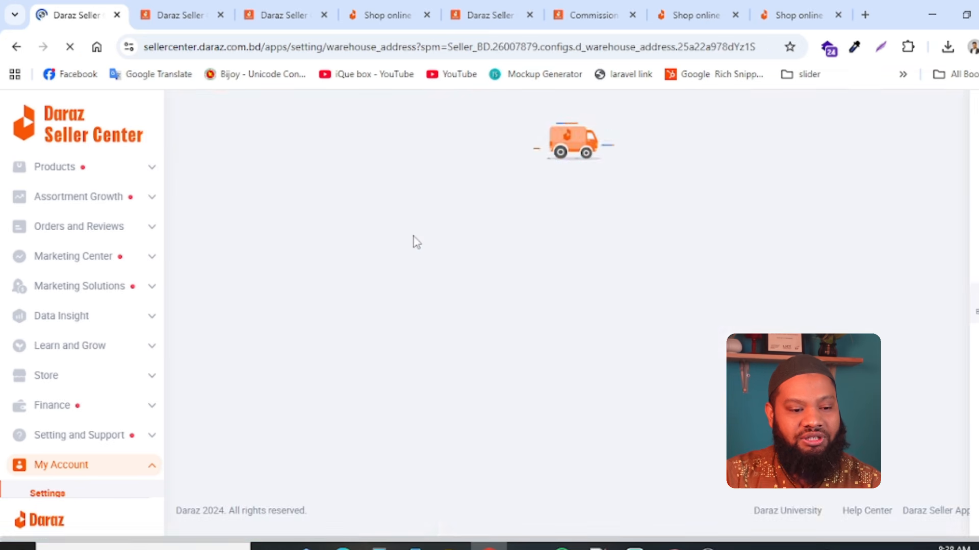
{"action": "scroll", "coordinate": [438, 419], "scroll_direction": "down", "scroll_amount": 4}
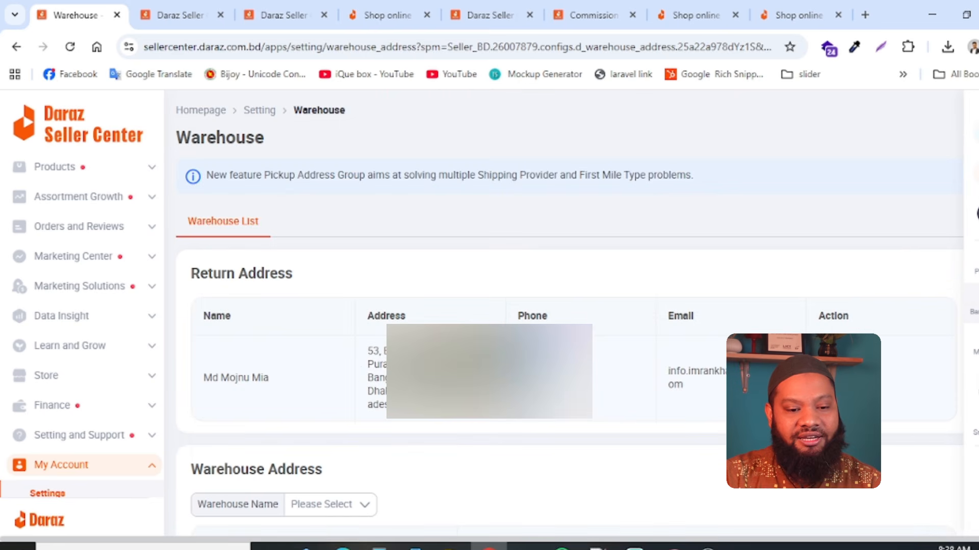